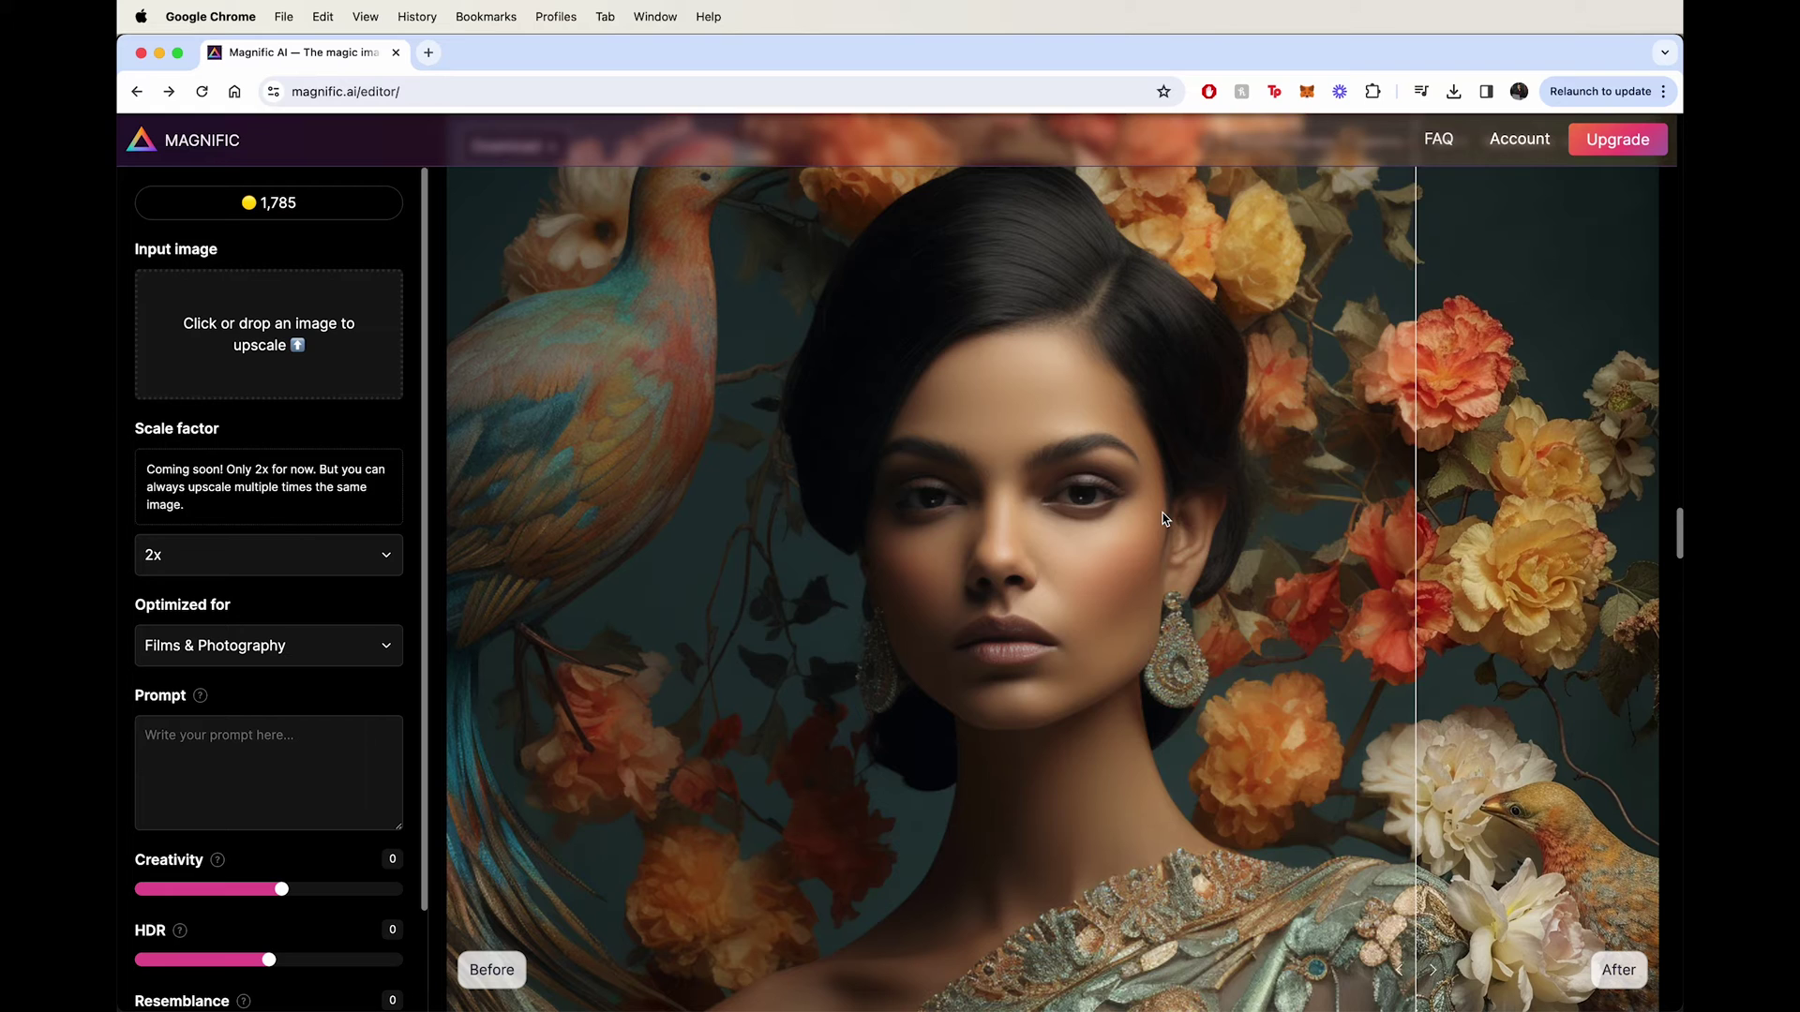
- Sweep the before/after divider across the floral portrait's face, leaving it near the left edge
{"action": "left_click_drag", "start_coordinate": [1163, 519], "coordinate": [672, 649]}
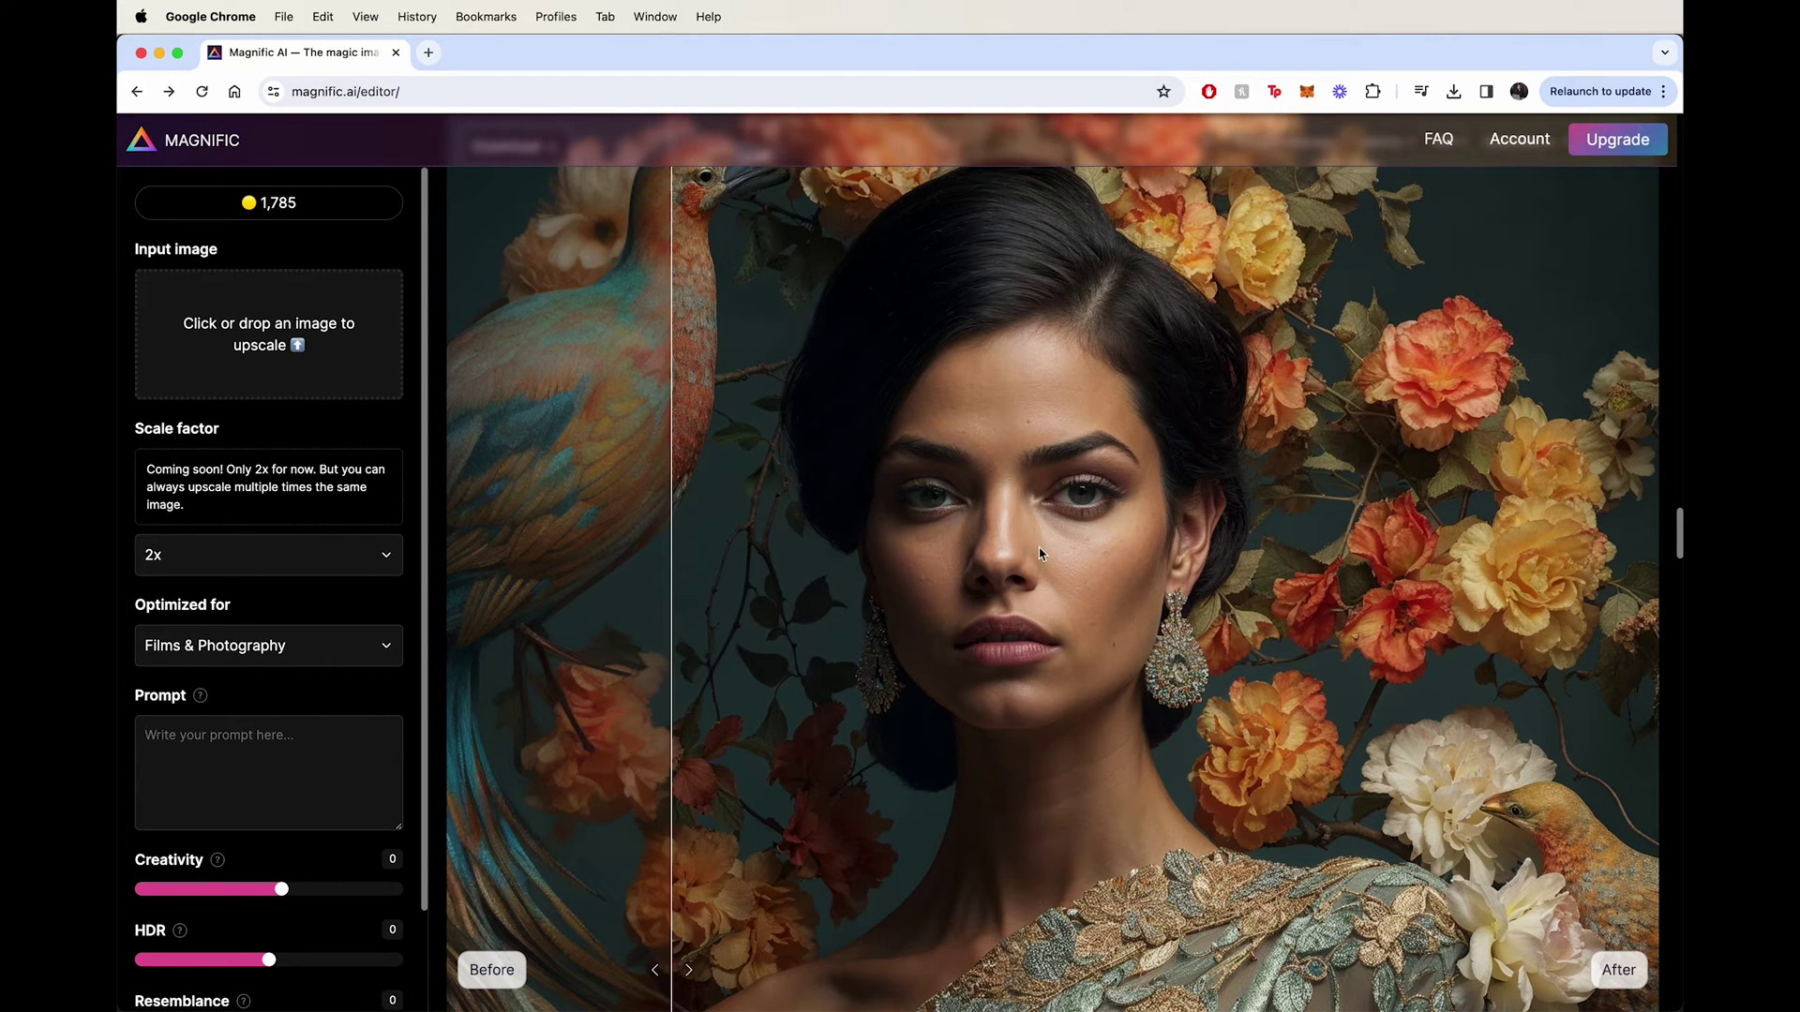
{"action": "scroll", "coordinate": [1039, 554], "scroll_direction": "down", "scroll_amount": 3}
{"action": "left_click_drag", "start_coordinate": [1037, 551], "coordinate": [750, 585]}
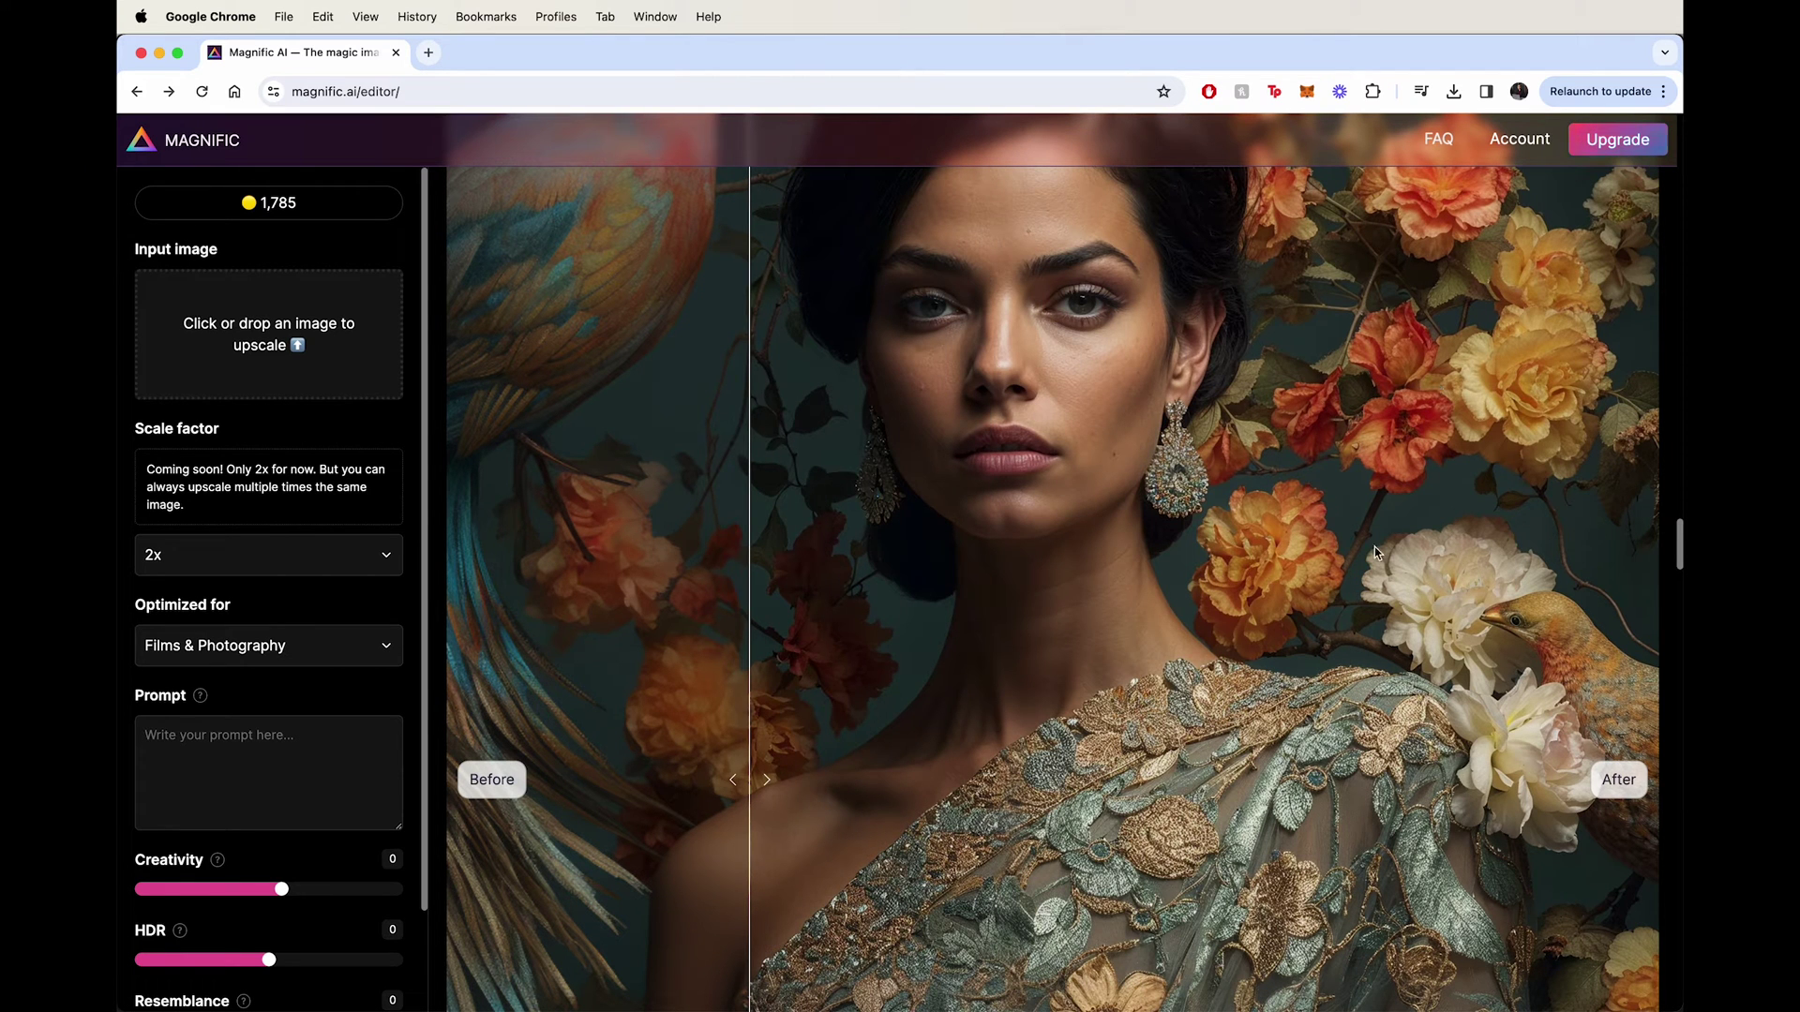
{"action": "left_click_drag", "start_coordinate": [1332, 511], "coordinate": [756, 563]}
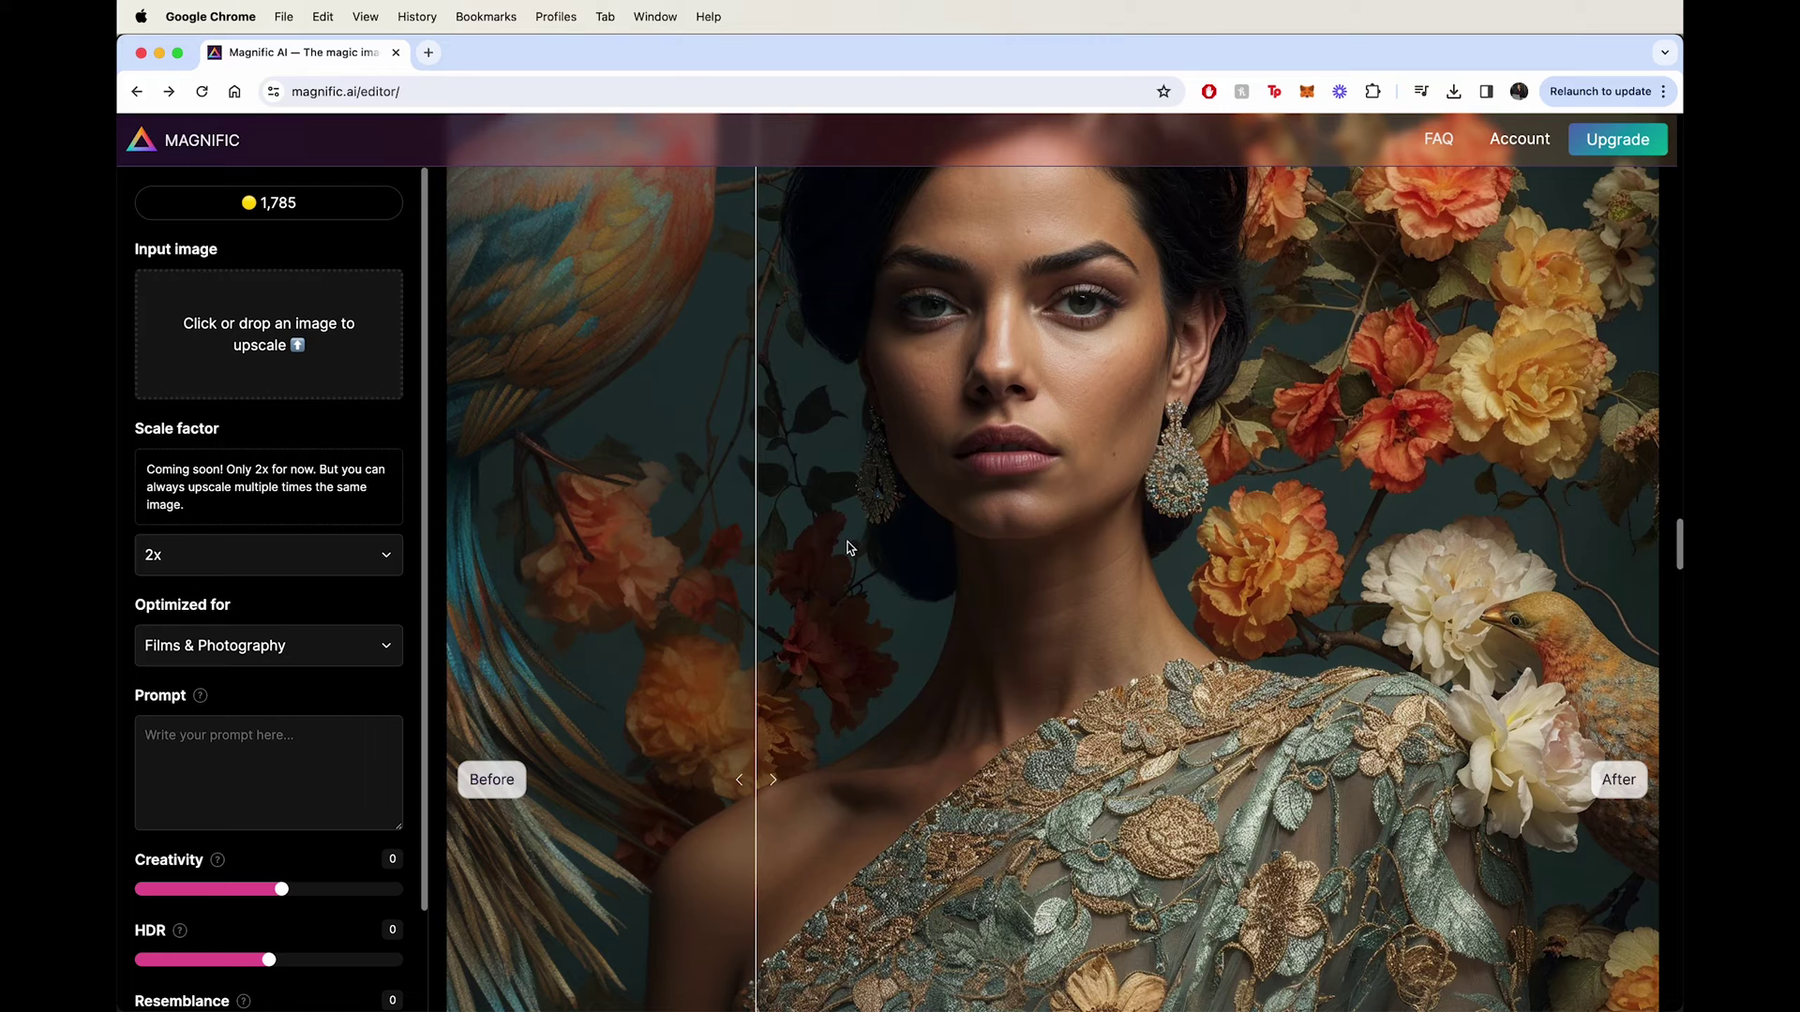
{"action": "scroll", "coordinate": [943, 530], "scroll_direction": "up", "scroll_amount": 2}
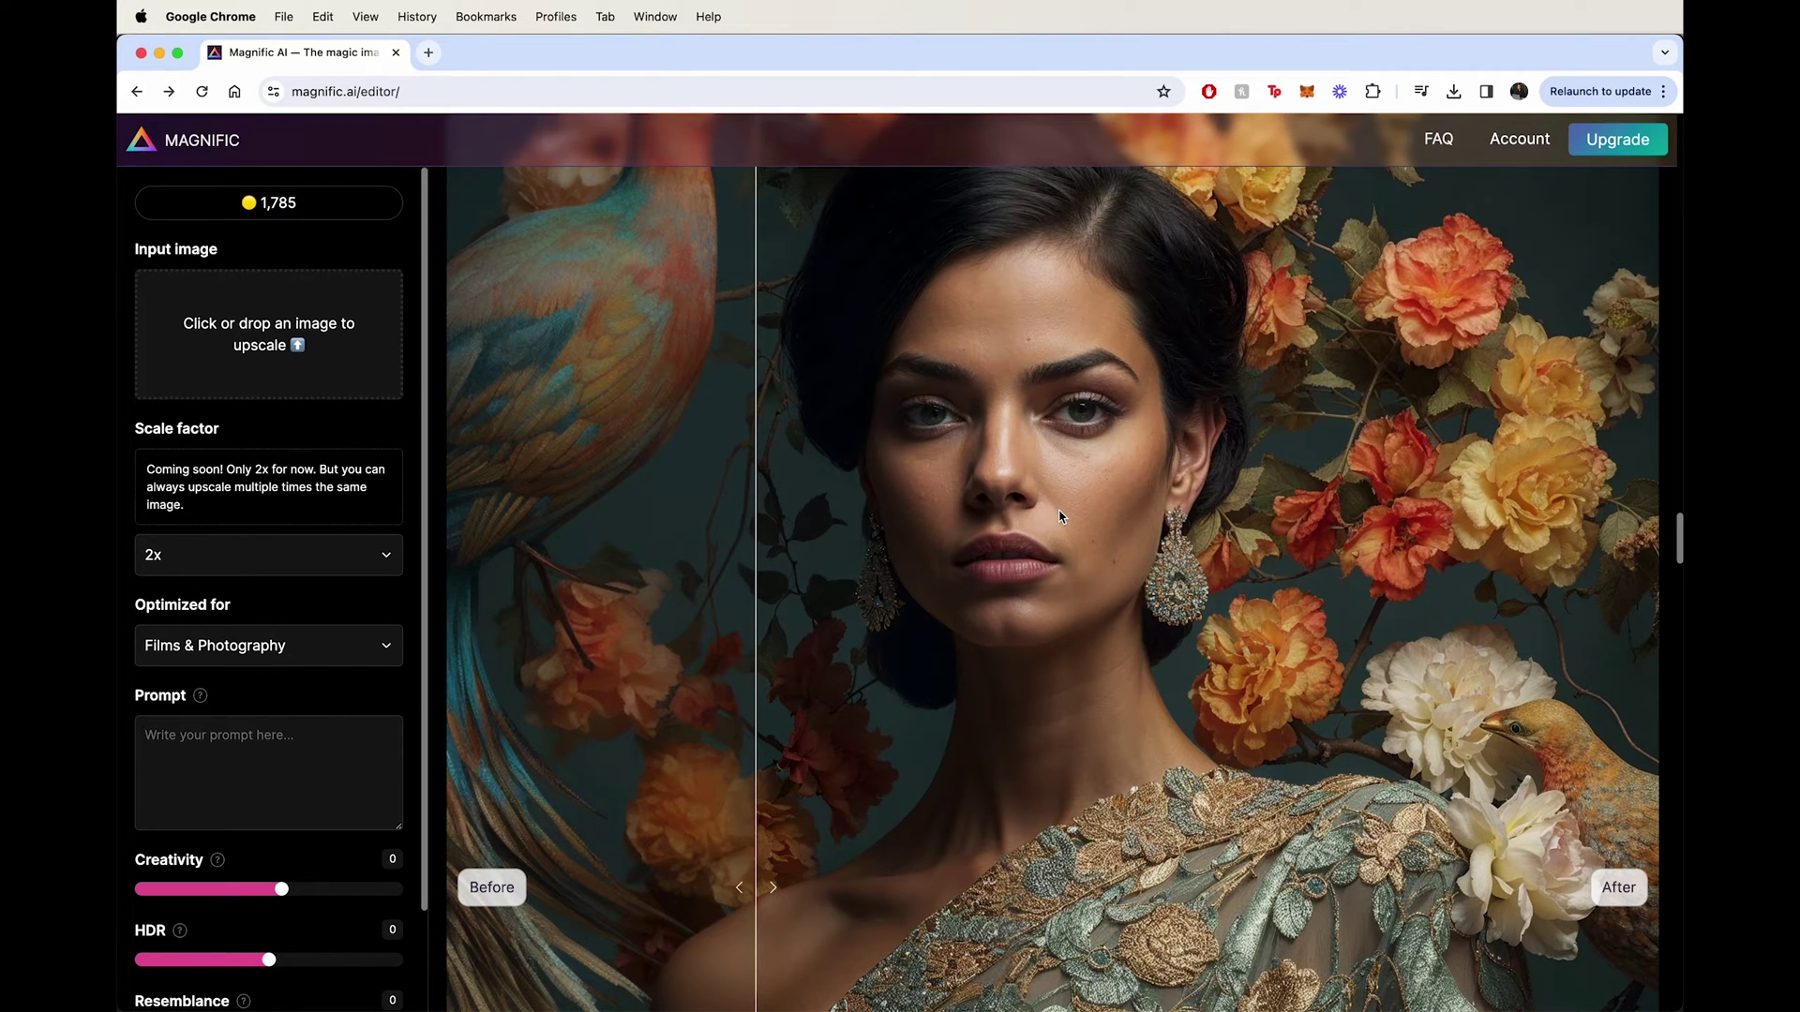
{"action": "left_click_drag", "start_coordinate": [1059, 516], "coordinate": [749, 525]}
{"action": "scroll", "coordinate": [968, 541], "scroll_direction": "up", "scroll_amount": 1}
{"action": "scroll", "coordinate": [967, 542], "scroll_direction": "up", "scroll_amount": 1}
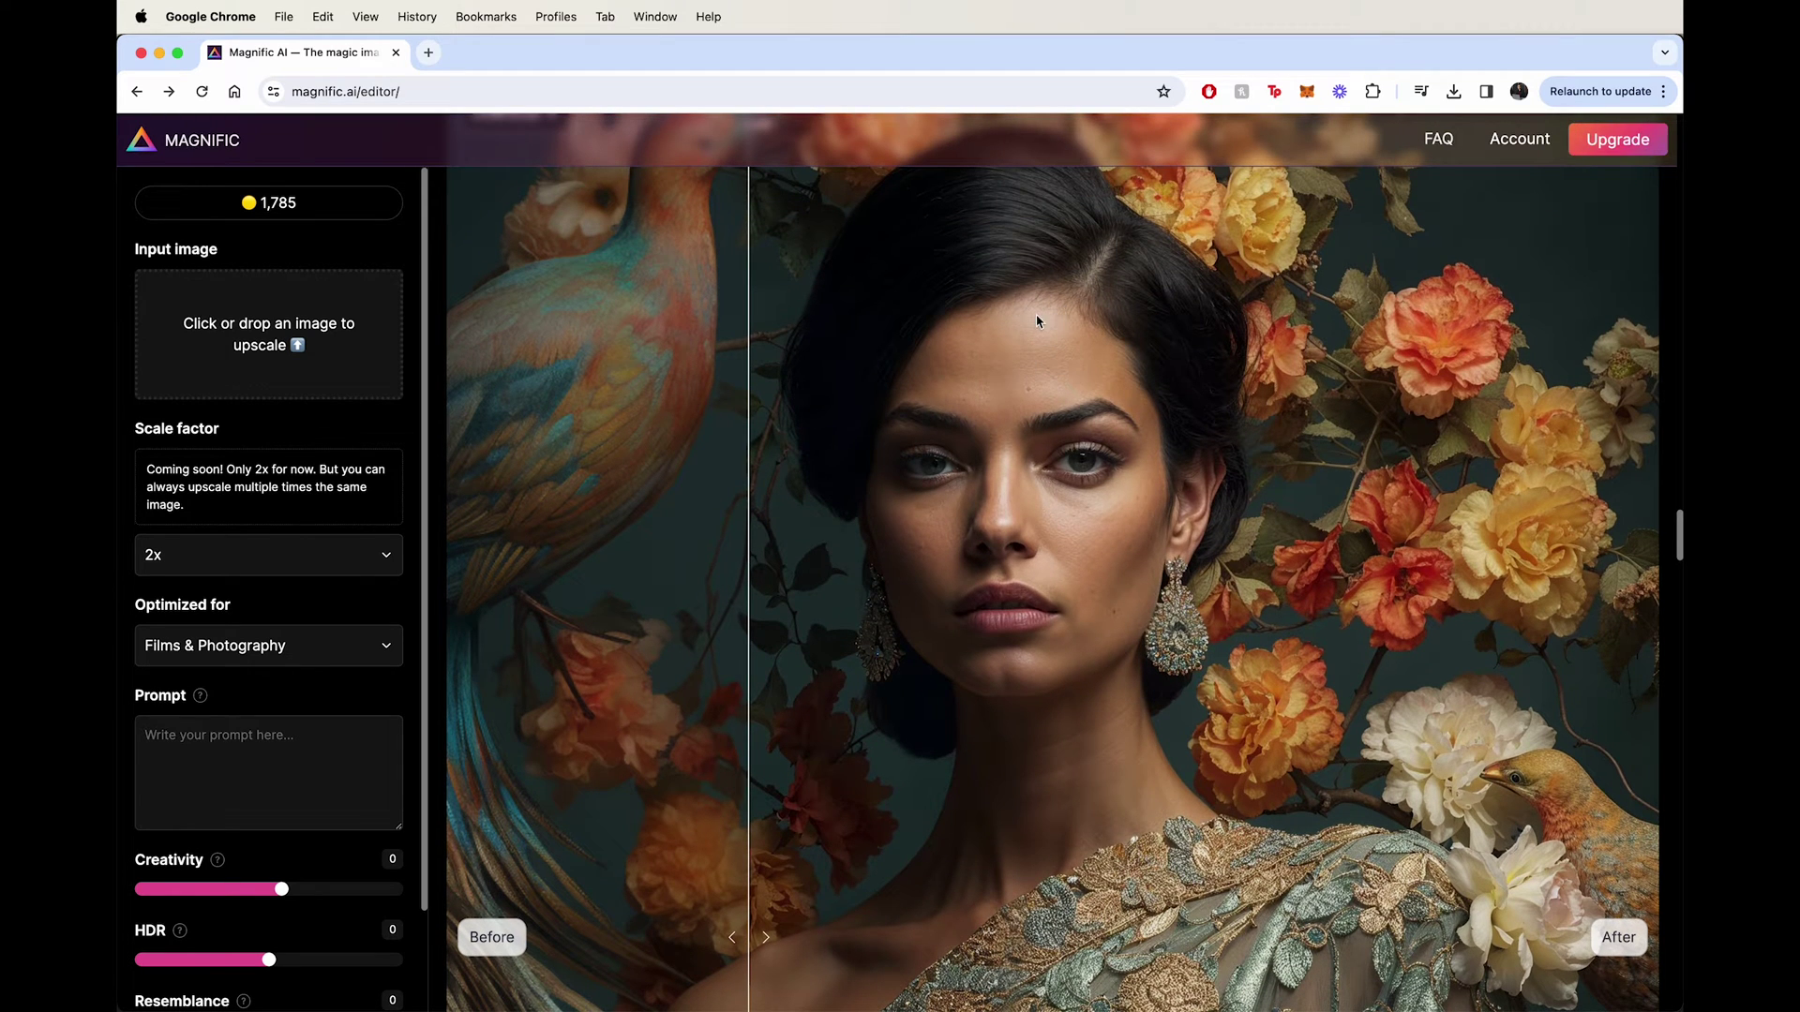
{"action": "scroll", "coordinate": [1054, 497], "scroll_direction": "down", "scroll_amount": 1}
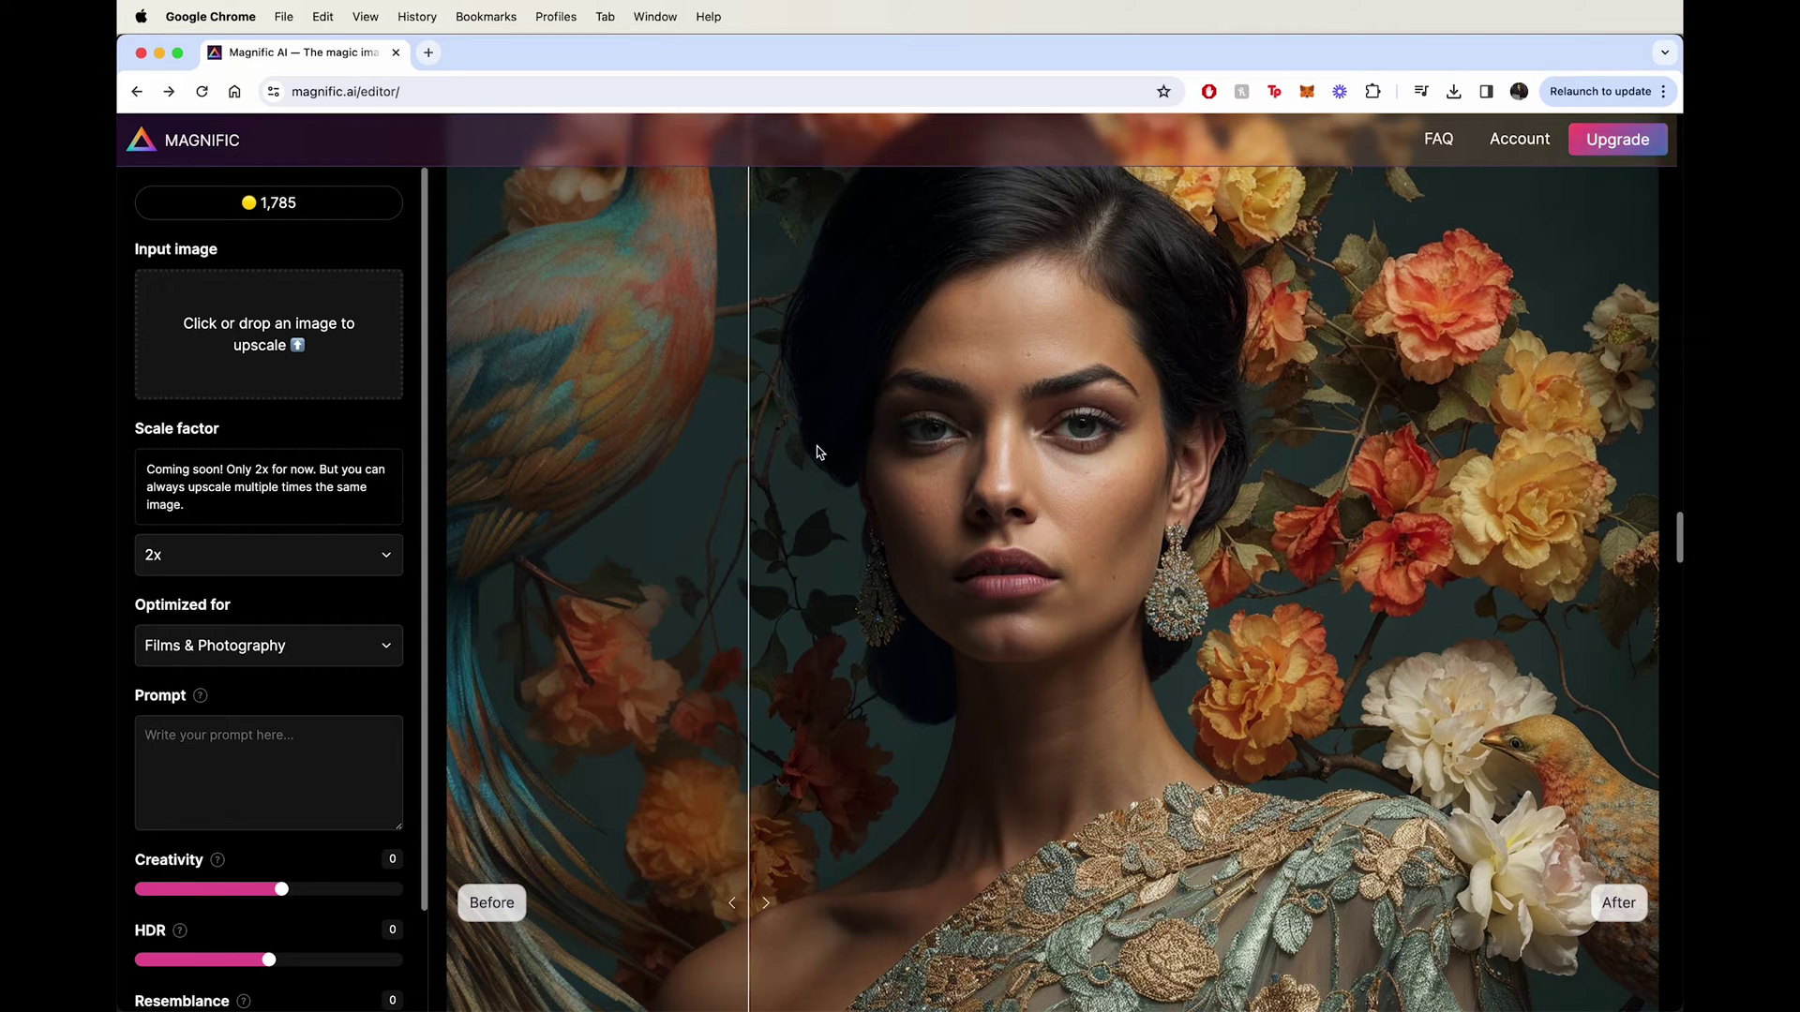
- Drag the comparison slider across the portrait to reveal the upscaled dress and earring
{"action": "left_click_drag", "start_coordinate": [818, 452], "coordinate": [690, 500]}
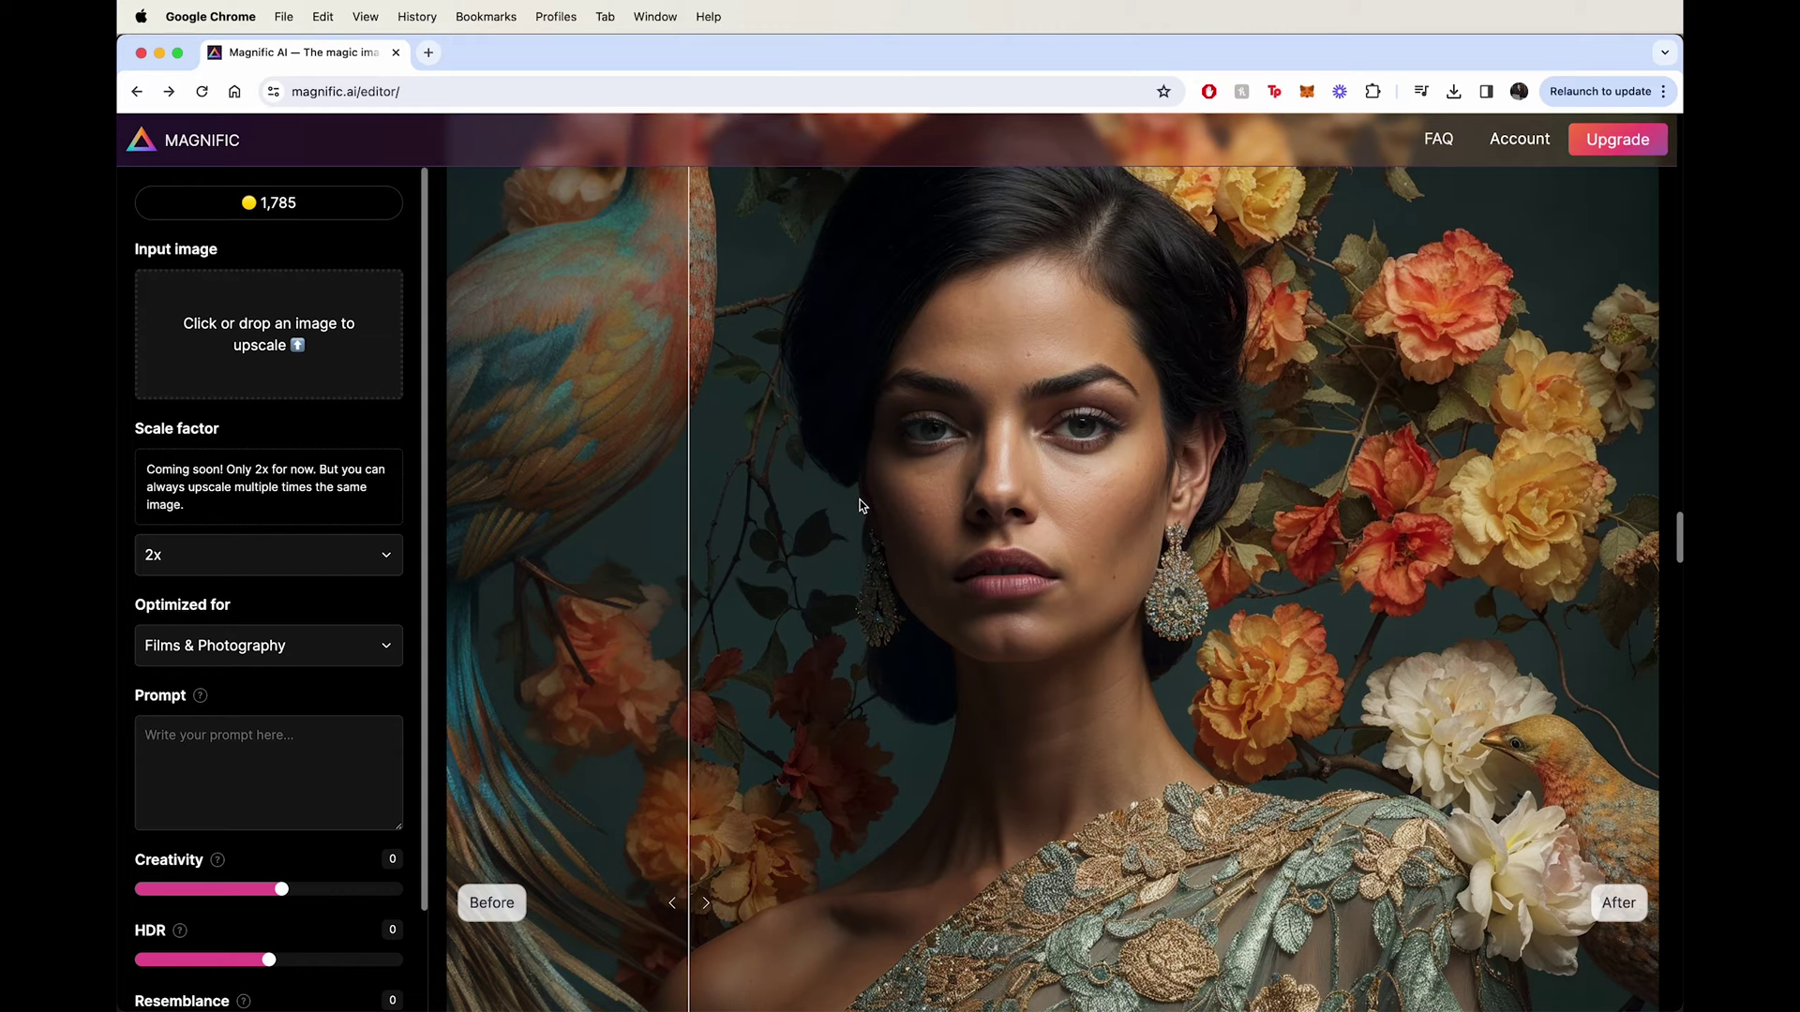
{"action": "left_click_drag", "start_coordinate": [975, 525], "coordinate": [1422, 562]}
{"action": "scroll", "coordinate": [1157, 567], "scroll_direction": "down", "scroll_amount": 2}
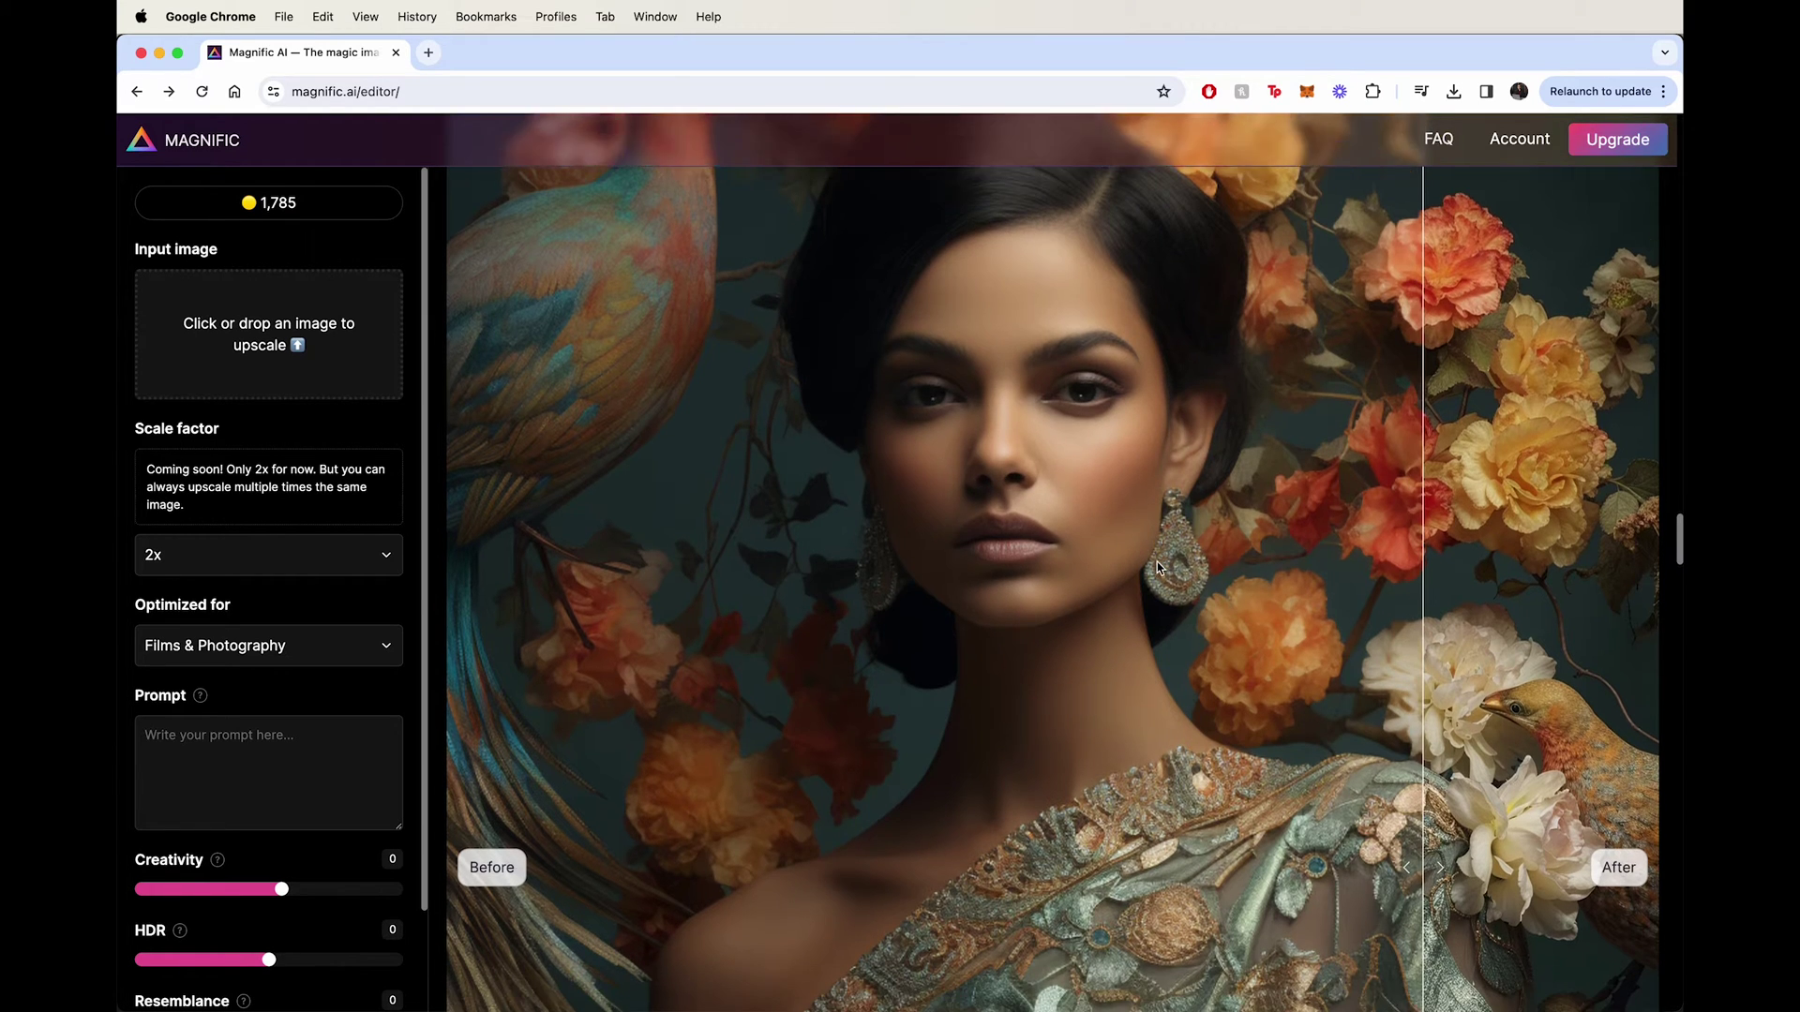
{"action": "scroll", "coordinate": [1157, 561], "scroll_direction": "down", "scroll_amount": 5}
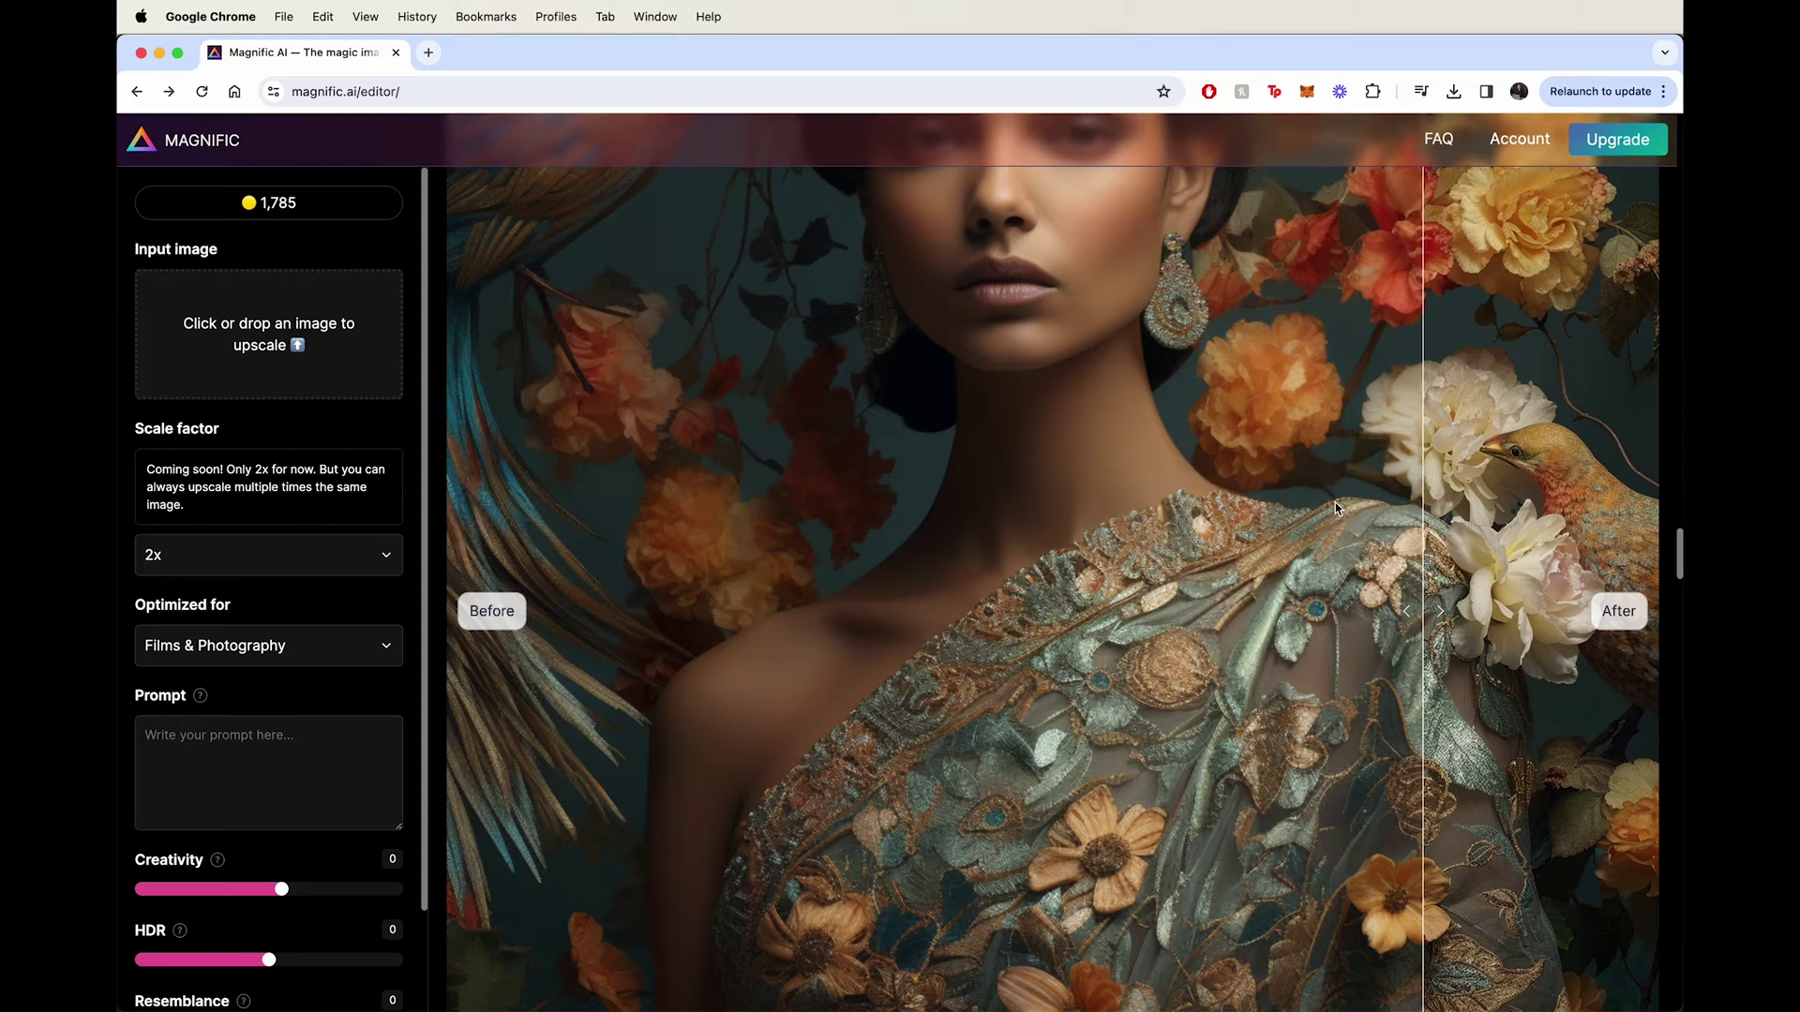
{"action": "left_click_drag", "start_coordinate": [1381, 470], "coordinate": [717, 460]}
- Compare original and upscaled embroidery, then scroll back up to the result's Download bar
{"action": "scroll", "coordinate": [981, 432], "scroll_direction": "down", "scroll_amount": 4}
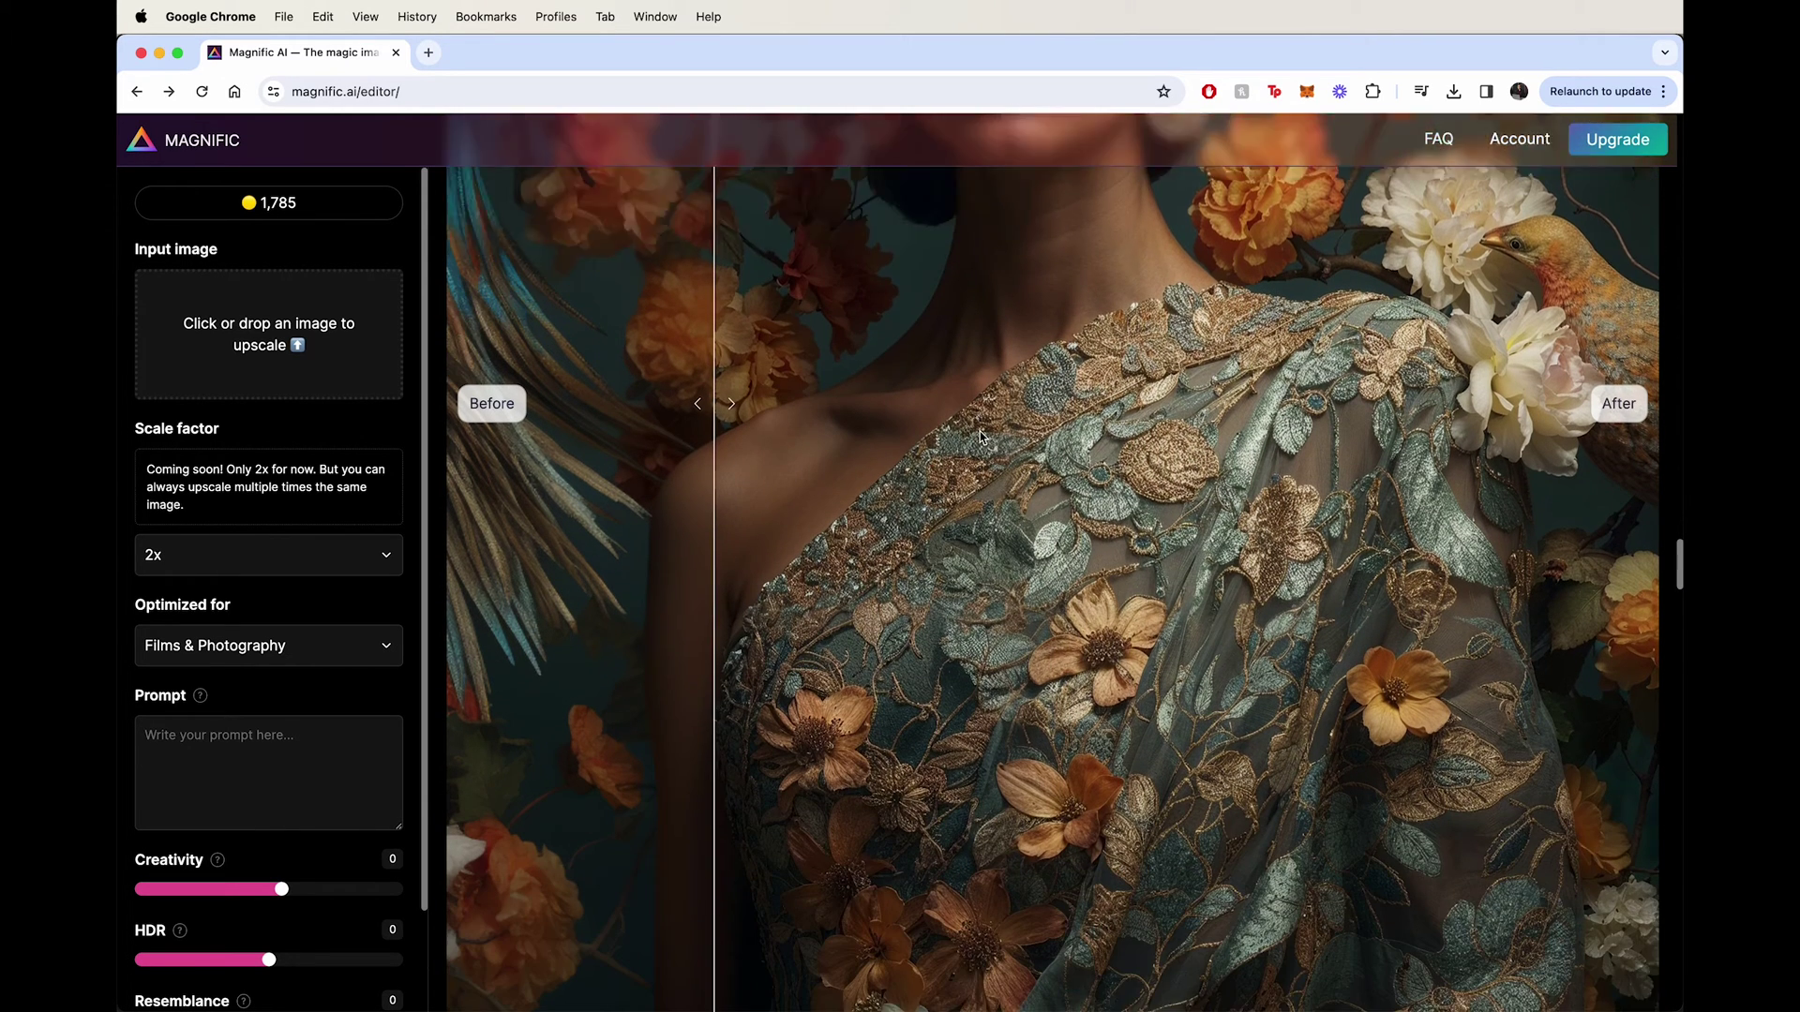
{"action": "scroll", "coordinate": [980, 431], "scroll_direction": "down", "scroll_amount": 2}
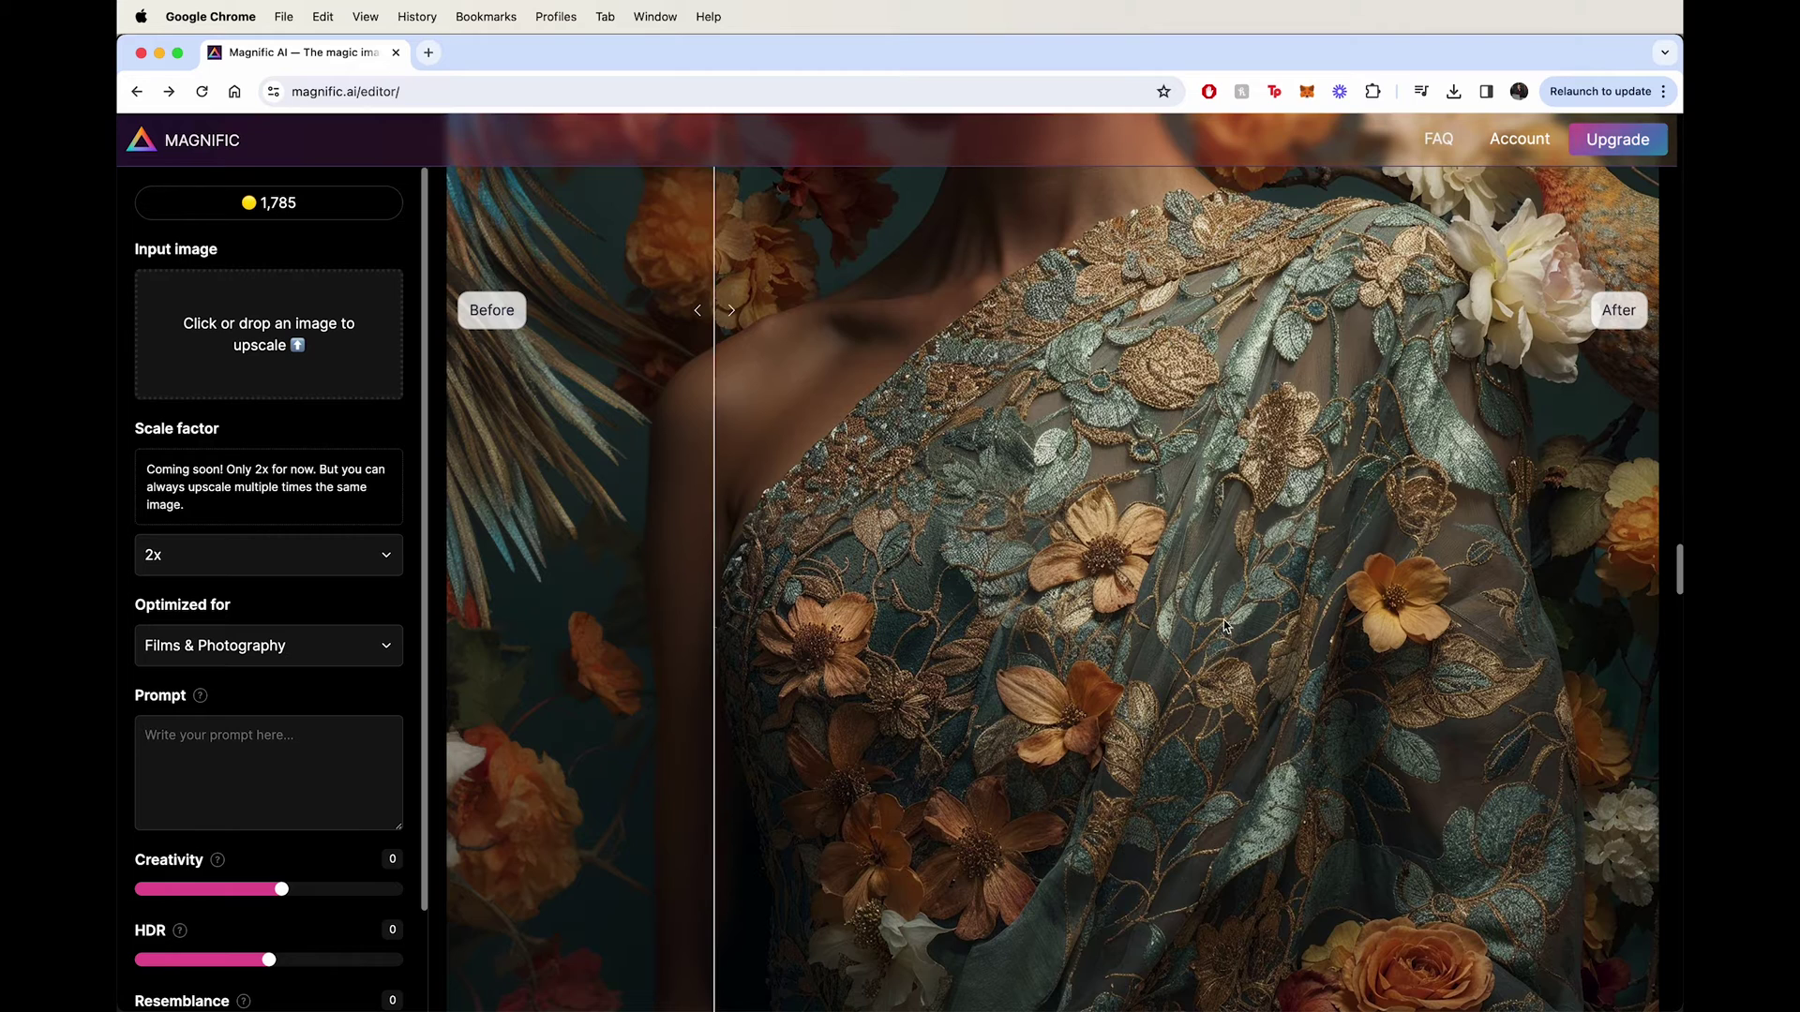
{"action": "scroll", "coordinate": [1224, 623], "scroll_direction": "down", "scroll_amount": 3}
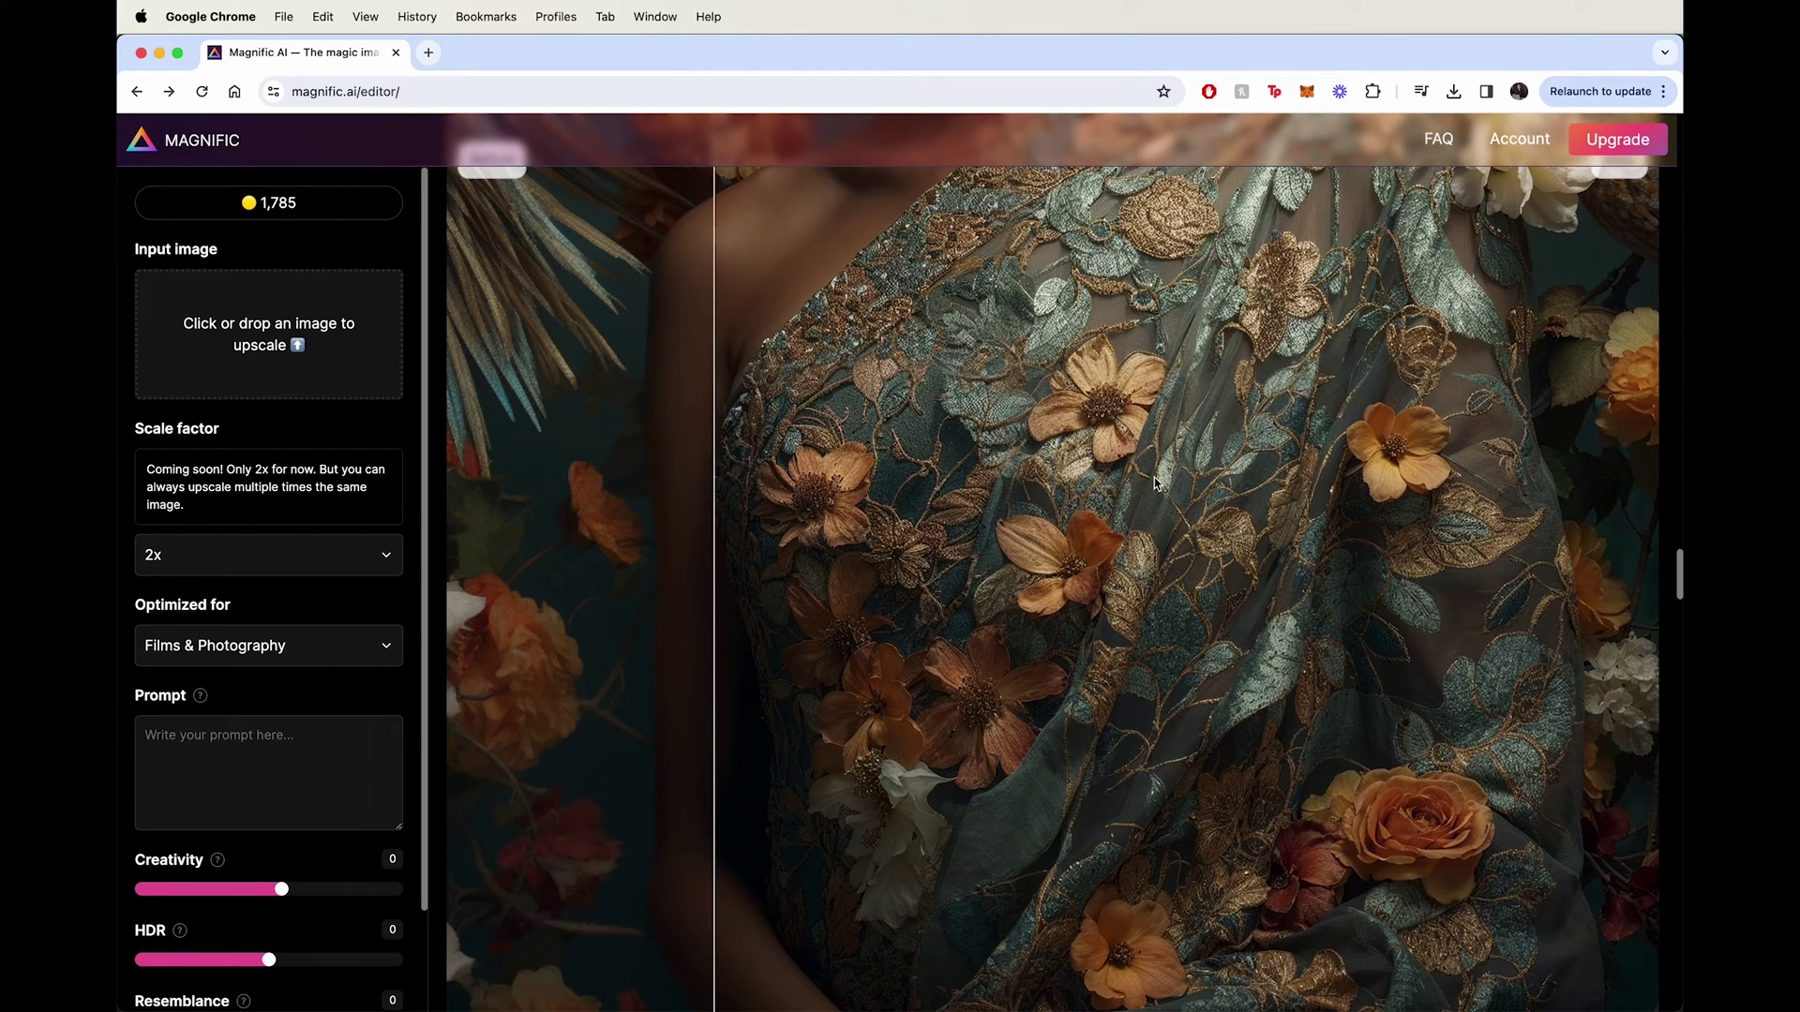
{"action": "left_click_drag", "start_coordinate": [1109, 535], "coordinate": [781, 704]}
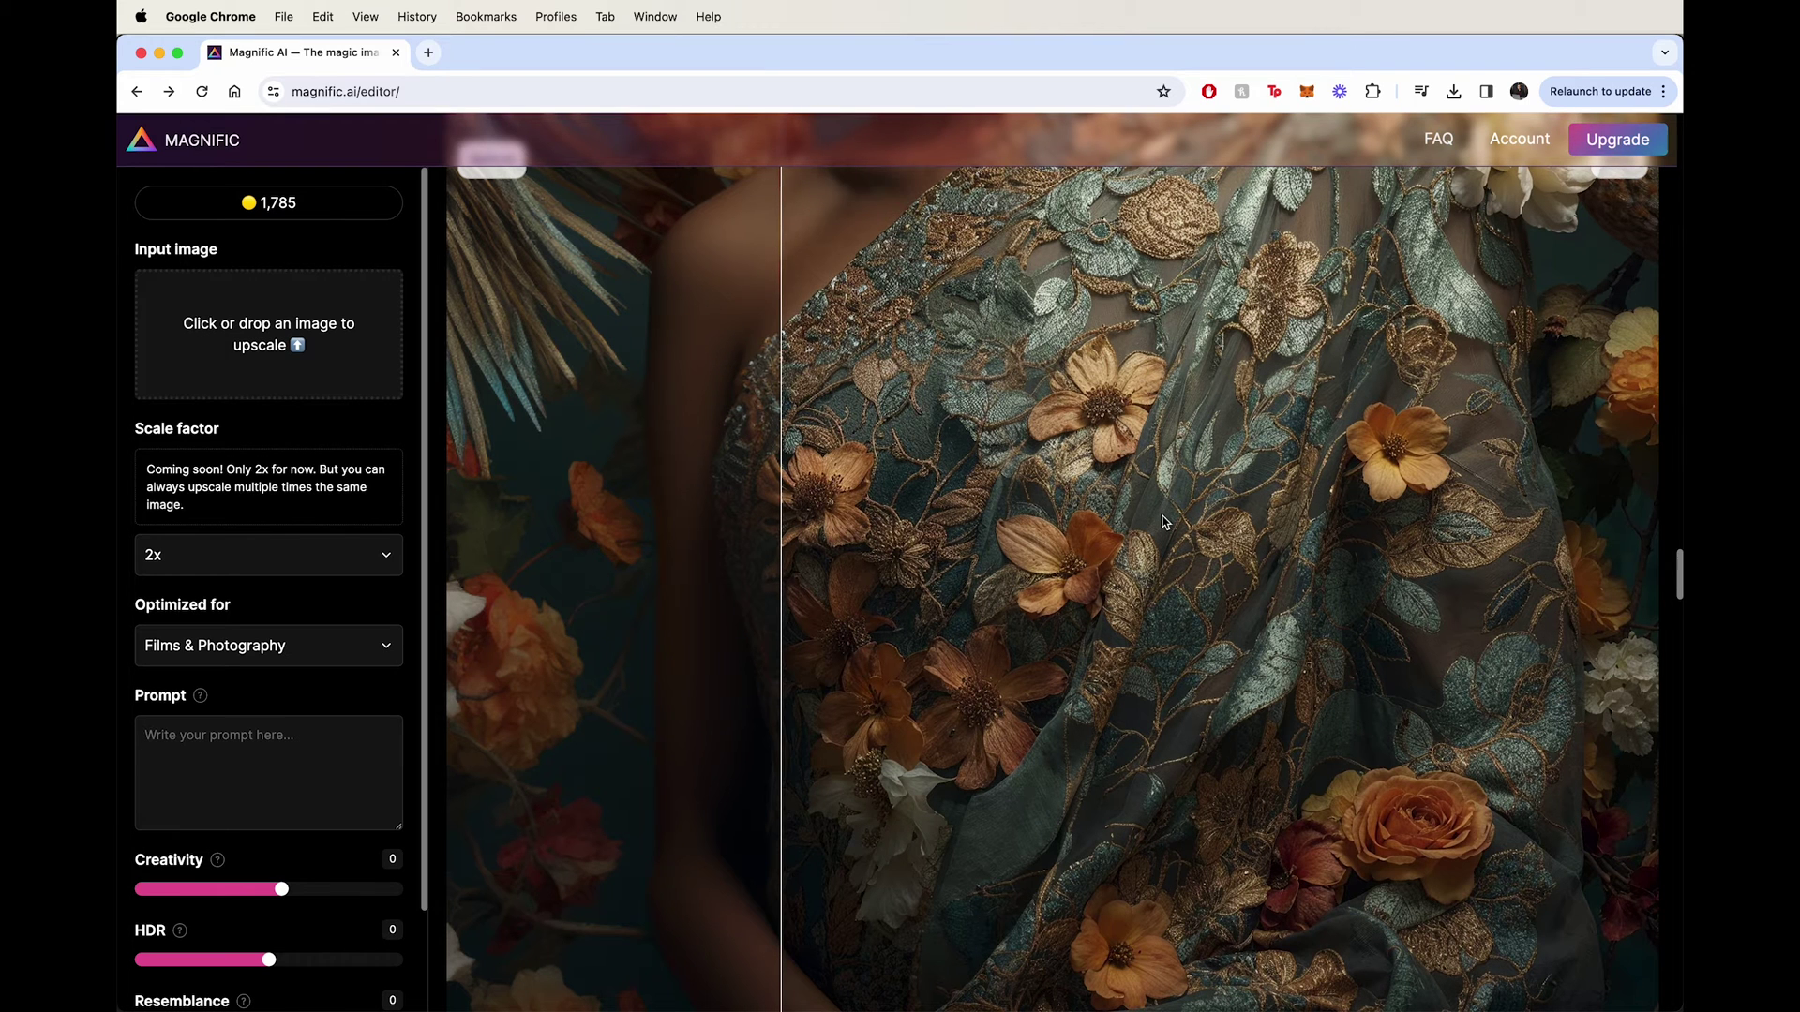
{"action": "scroll", "coordinate": [1166, 523], "scroll_direction": "up", "scroll_amount": 5}
{"action": "scroll", "coordinate": [1165, 523], "scroll_direction": "up", "scroll_amount": 6}
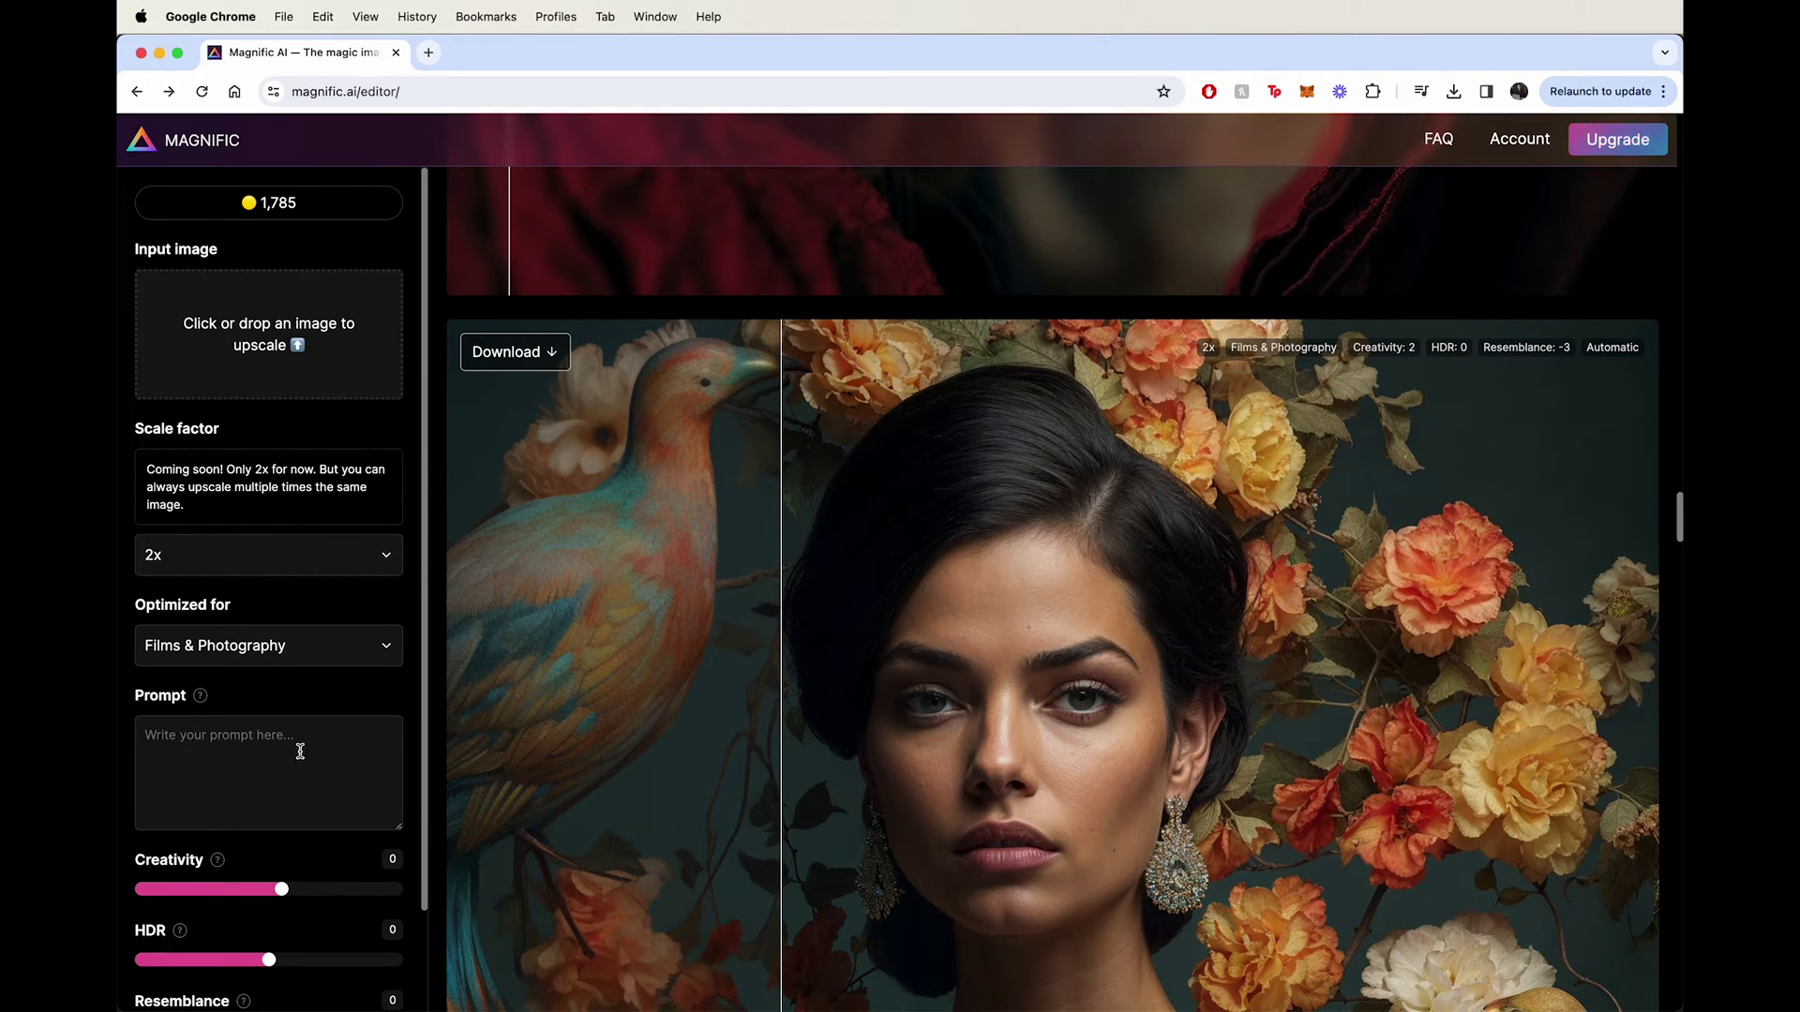
{"action": "scroll", "coordinate": [272, 609], "scroll_direction": "down", "scroll_amount": 2}
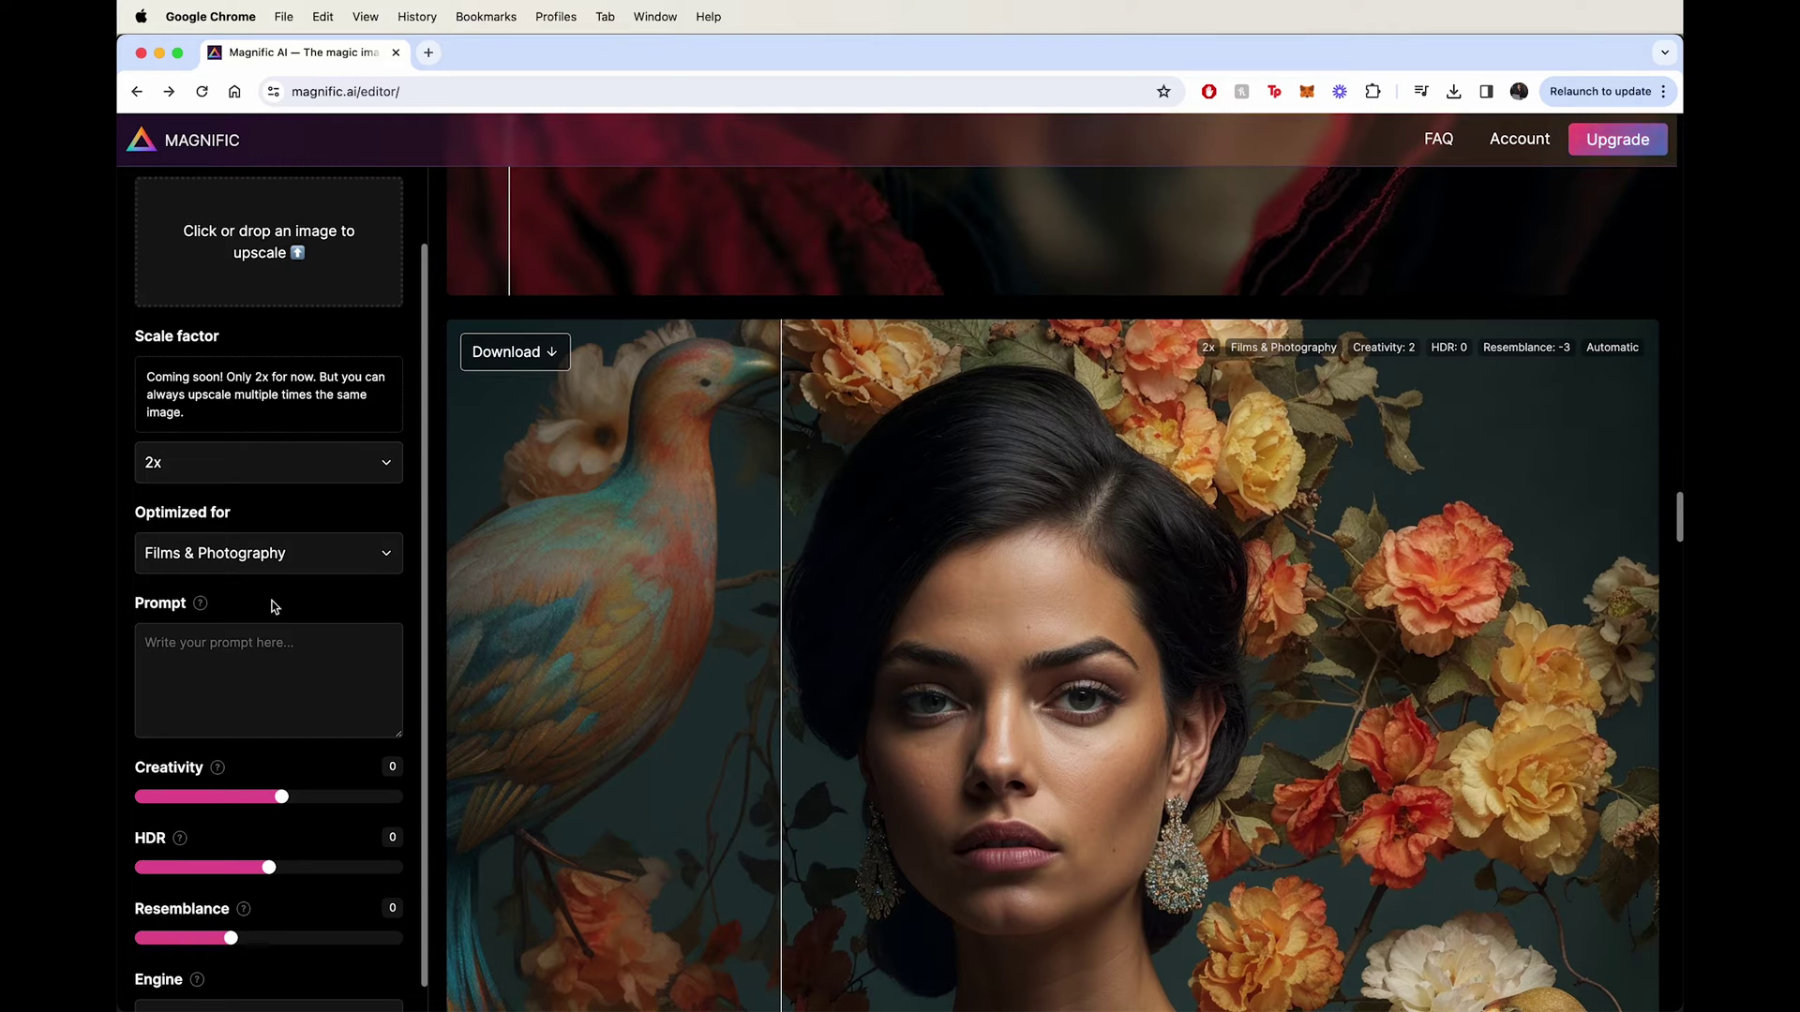
{"action": "scroll", "coordinate": [272, 610], "scroll_direction": "up", "scroll_amount": 2}
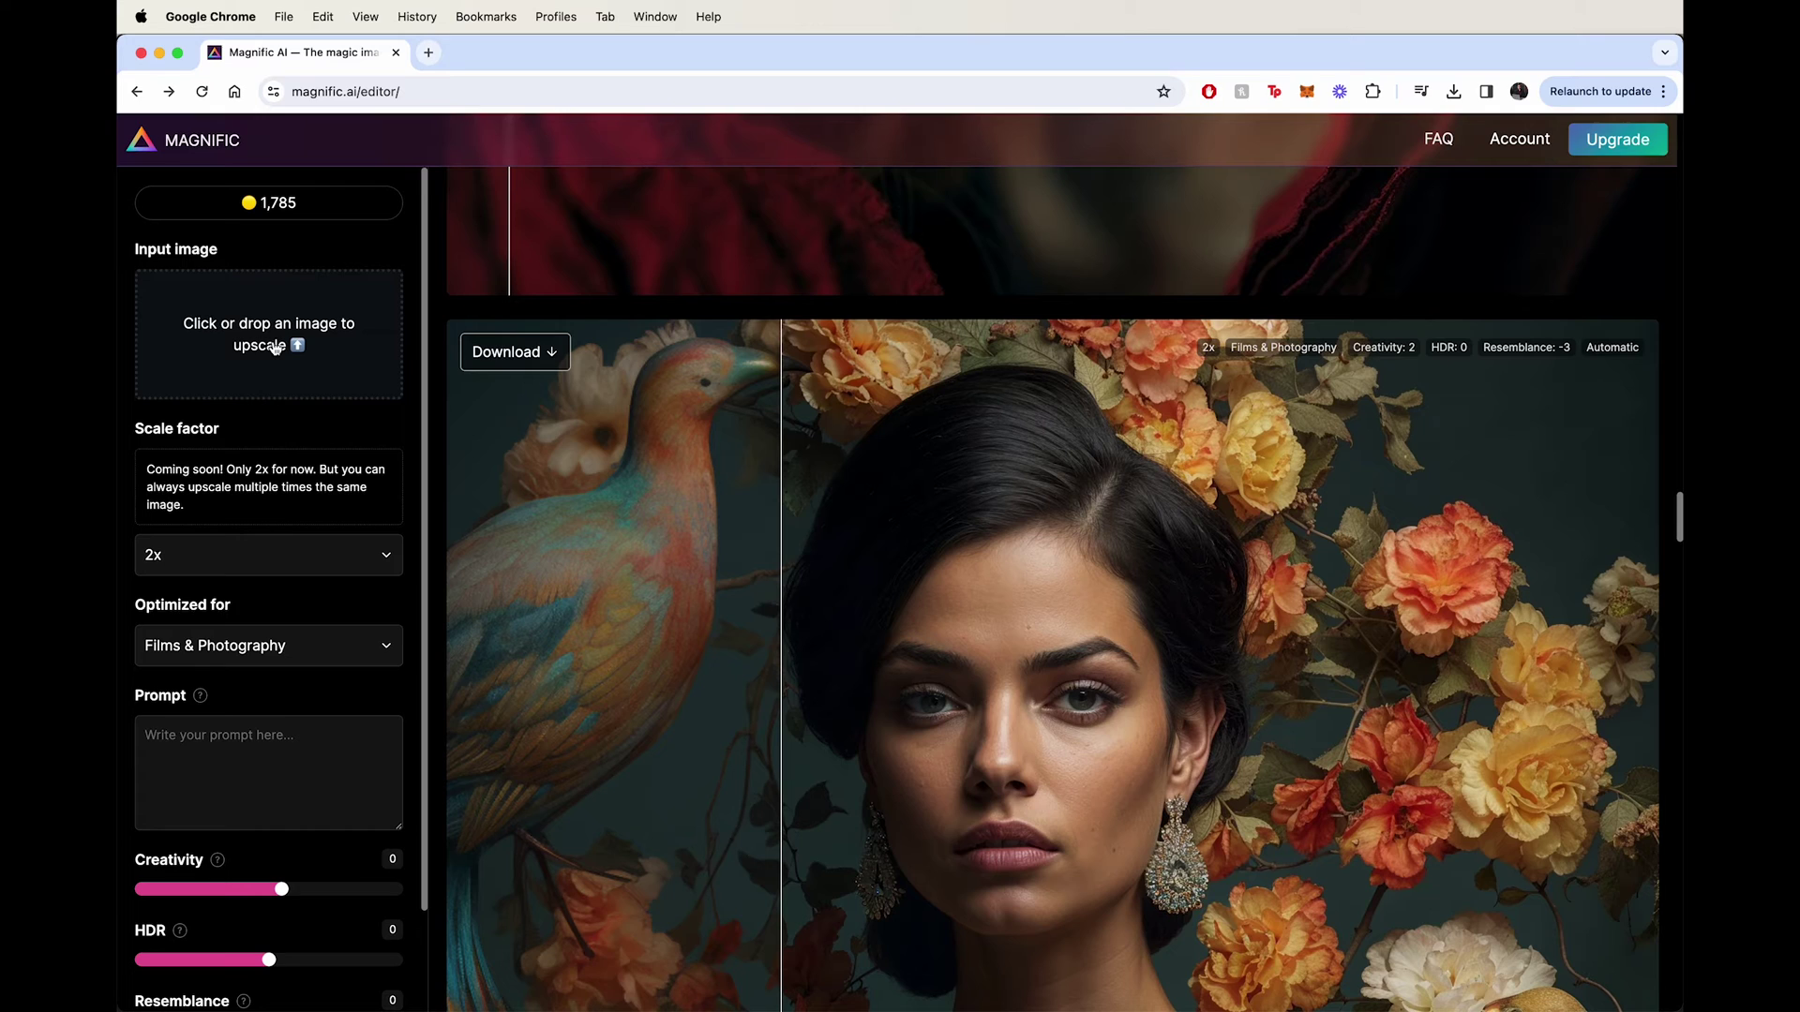
- Load the gold-and-blue headdress portrait from Downloads as the input image
{"action": "left_click", "coordinate": [274, 348]}
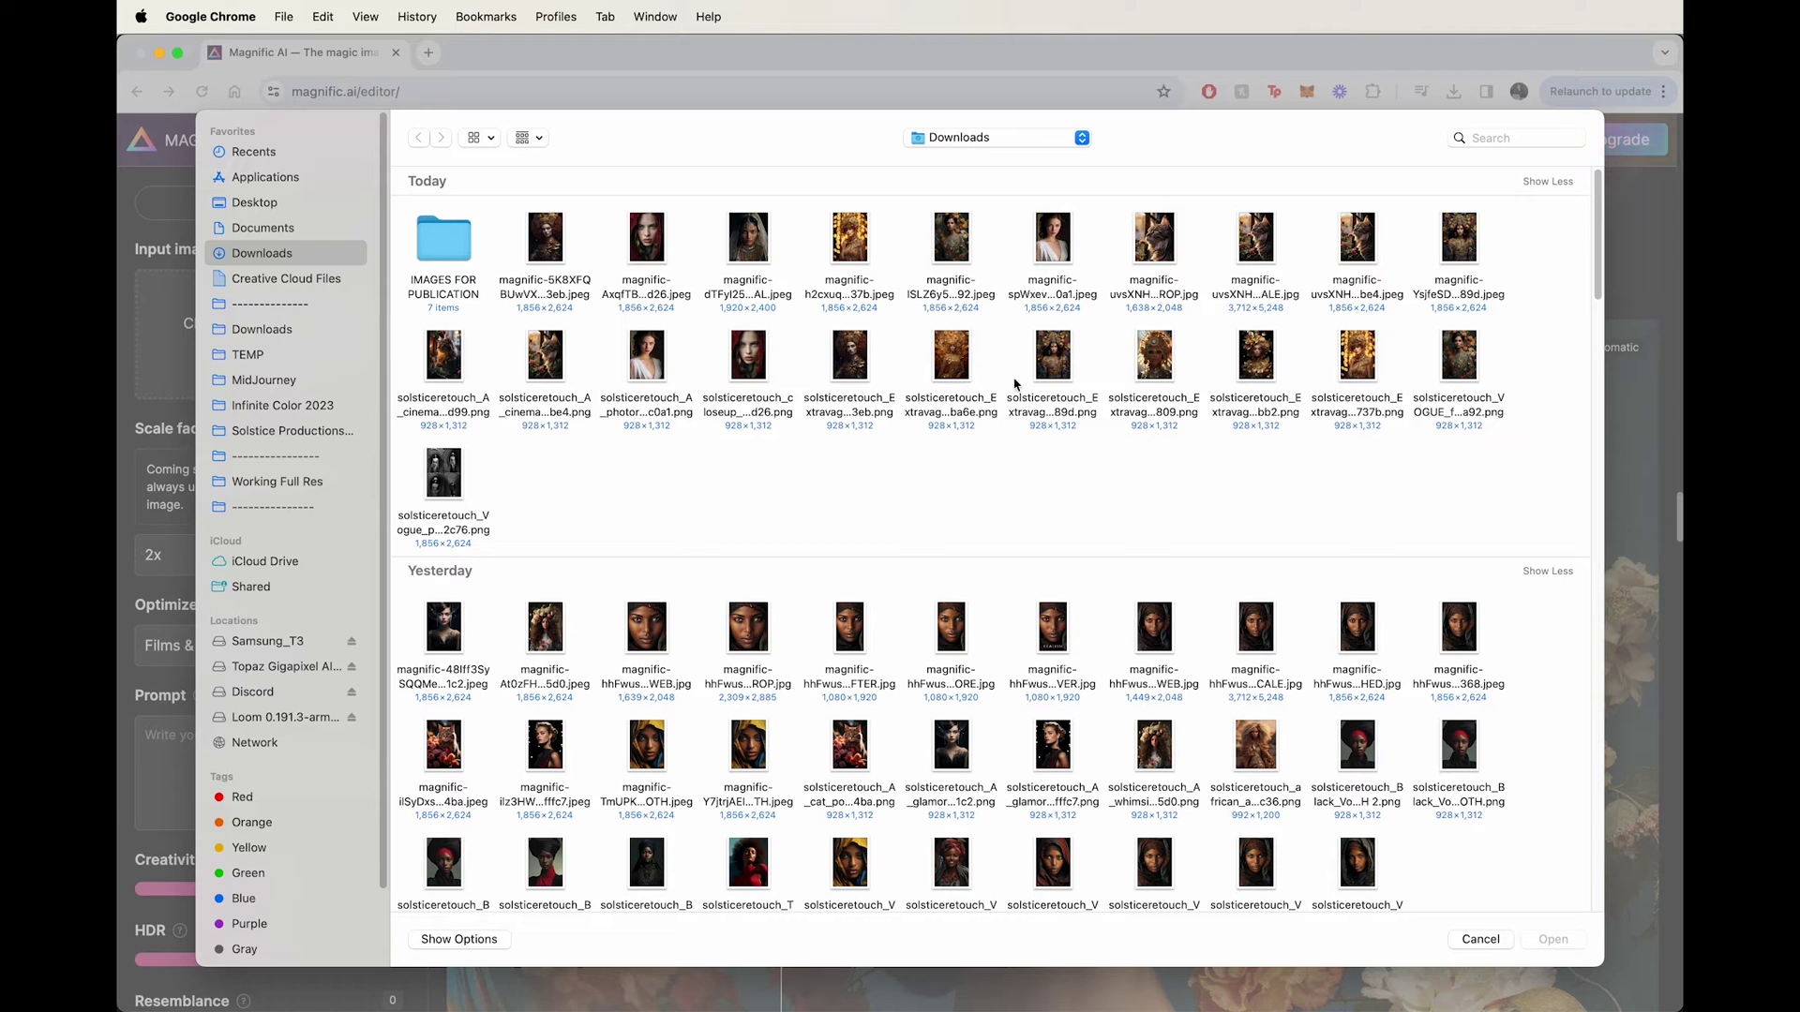
{"action": "double_click", "coordinate": [1065, 377]}
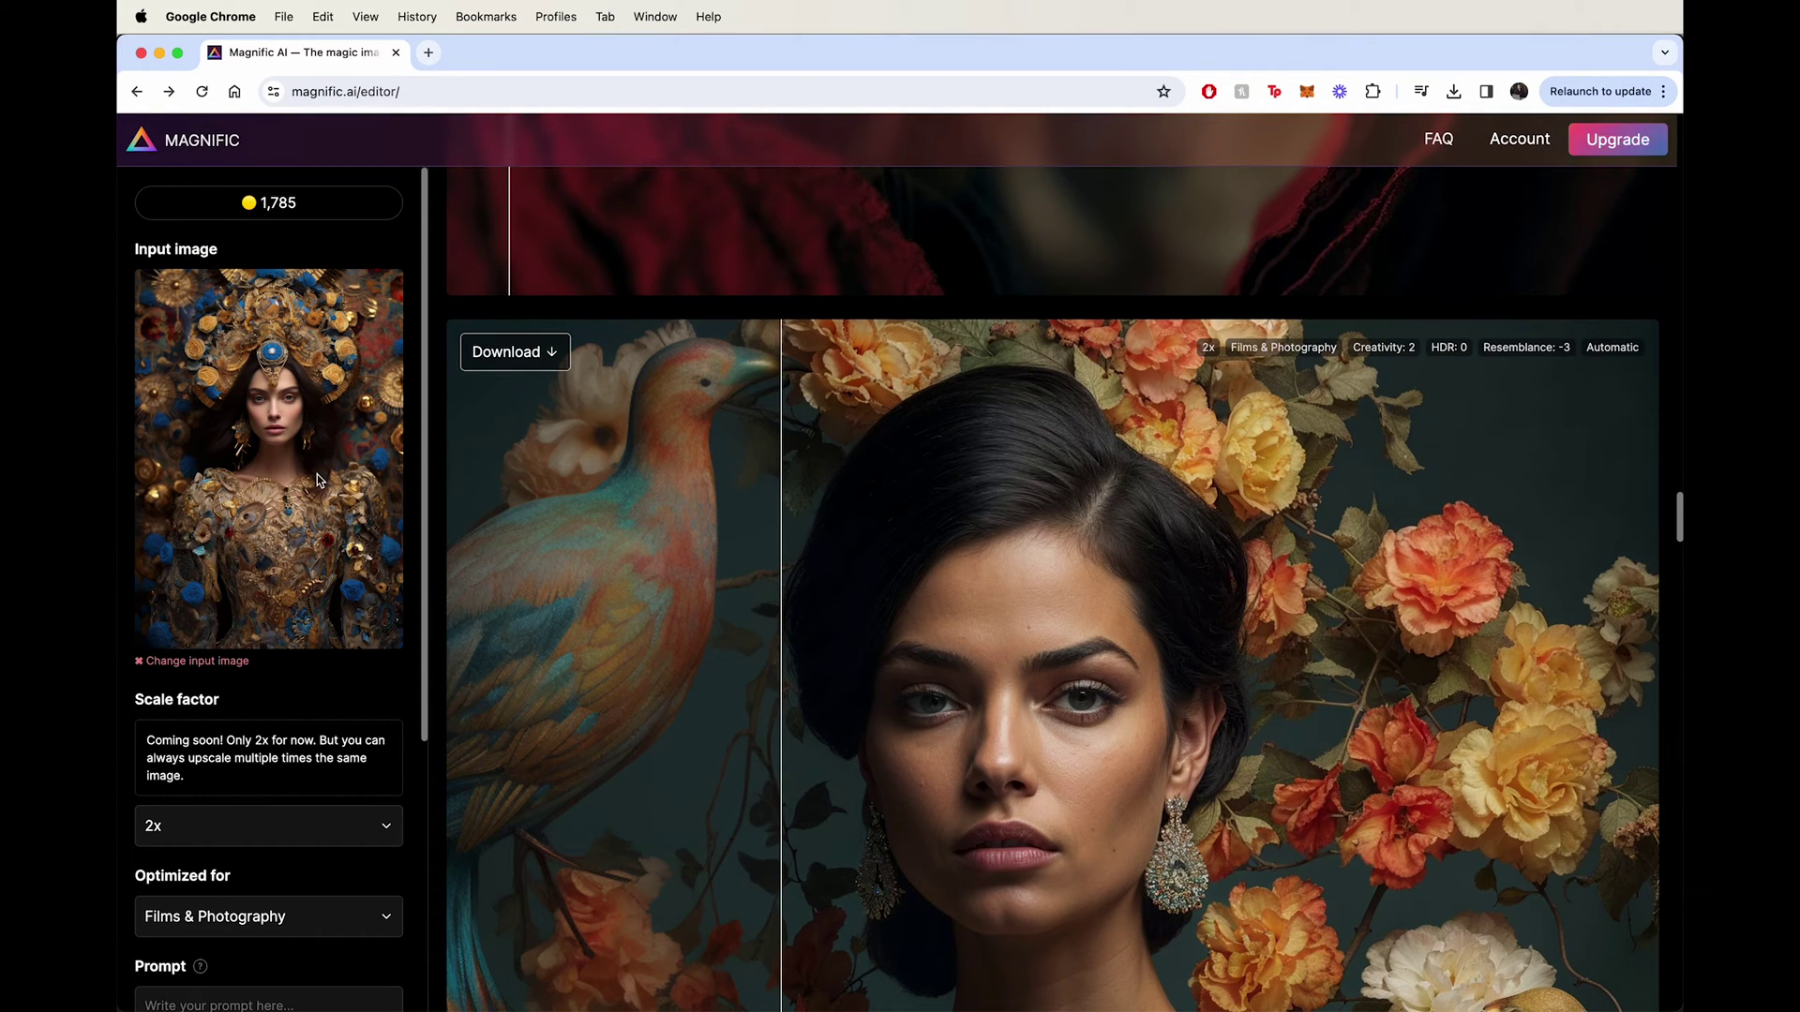
{"action": "scroll", "coordinate": [289, 420], "scroll_direction": "down", "scroll_amount": 1}
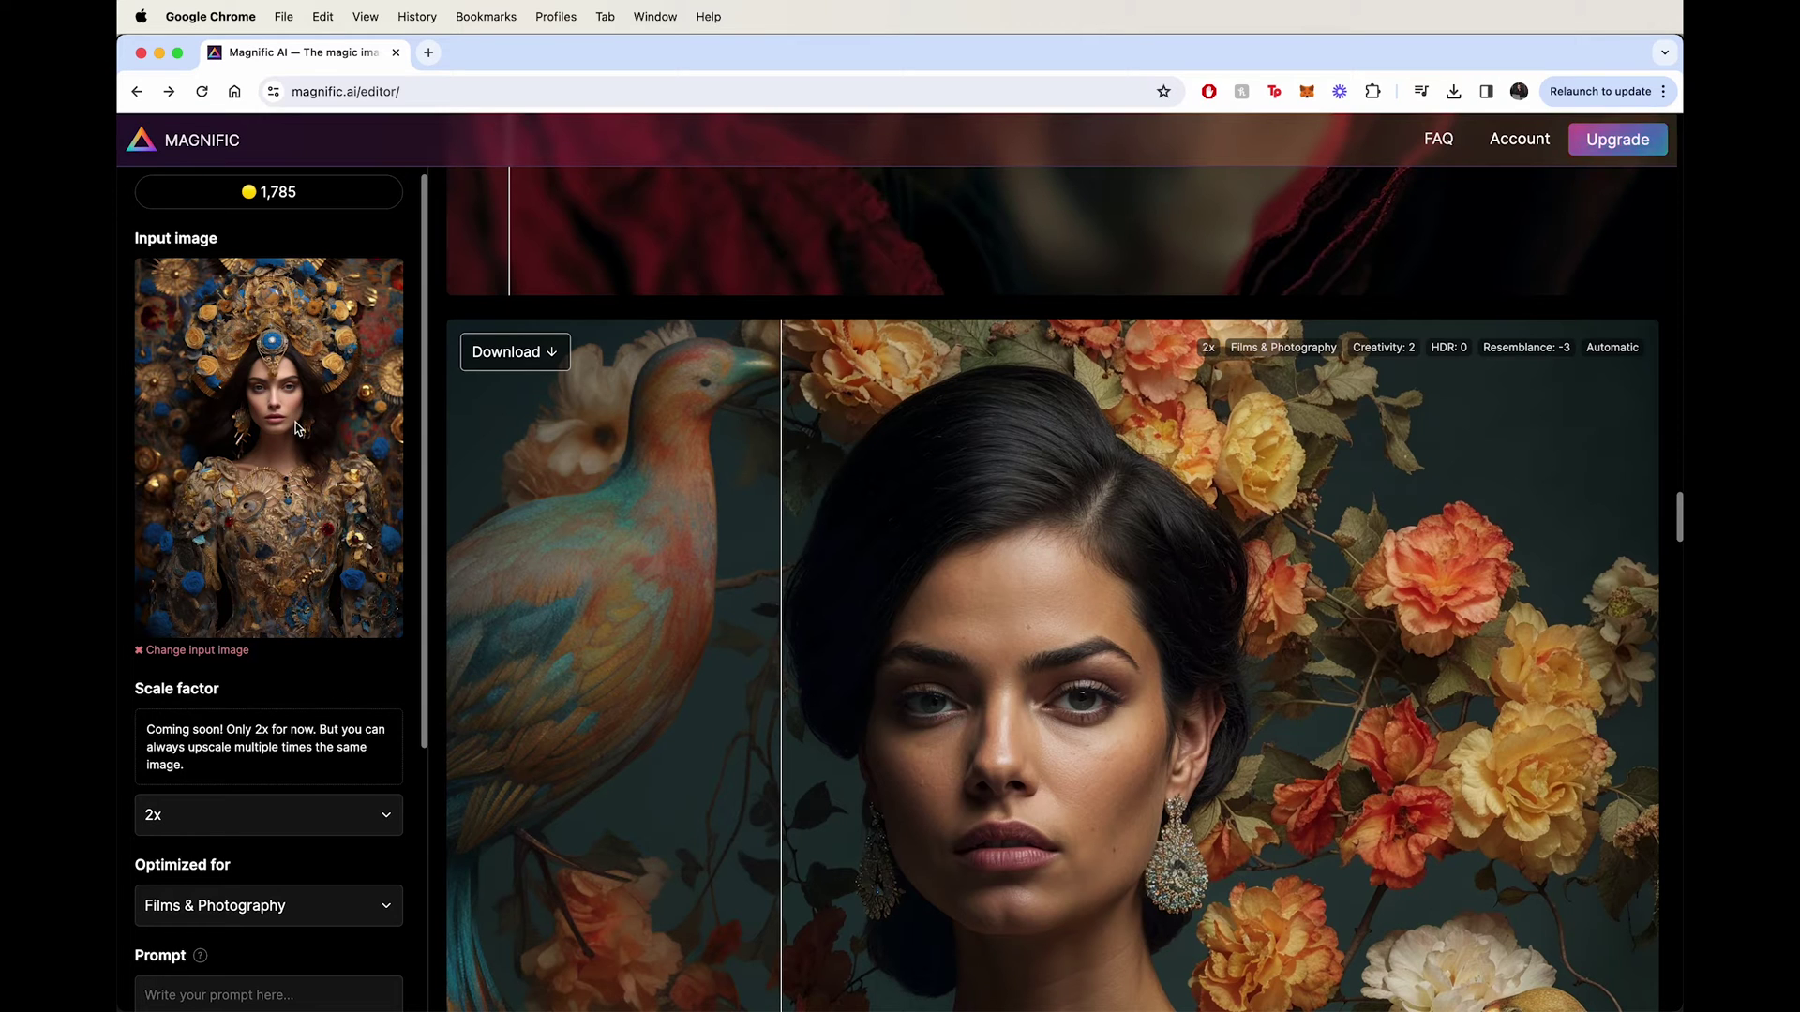
{"action": "scroll", "coordinate": [296, 429], "scroll_direction": "down", "scroll_amount": 5}
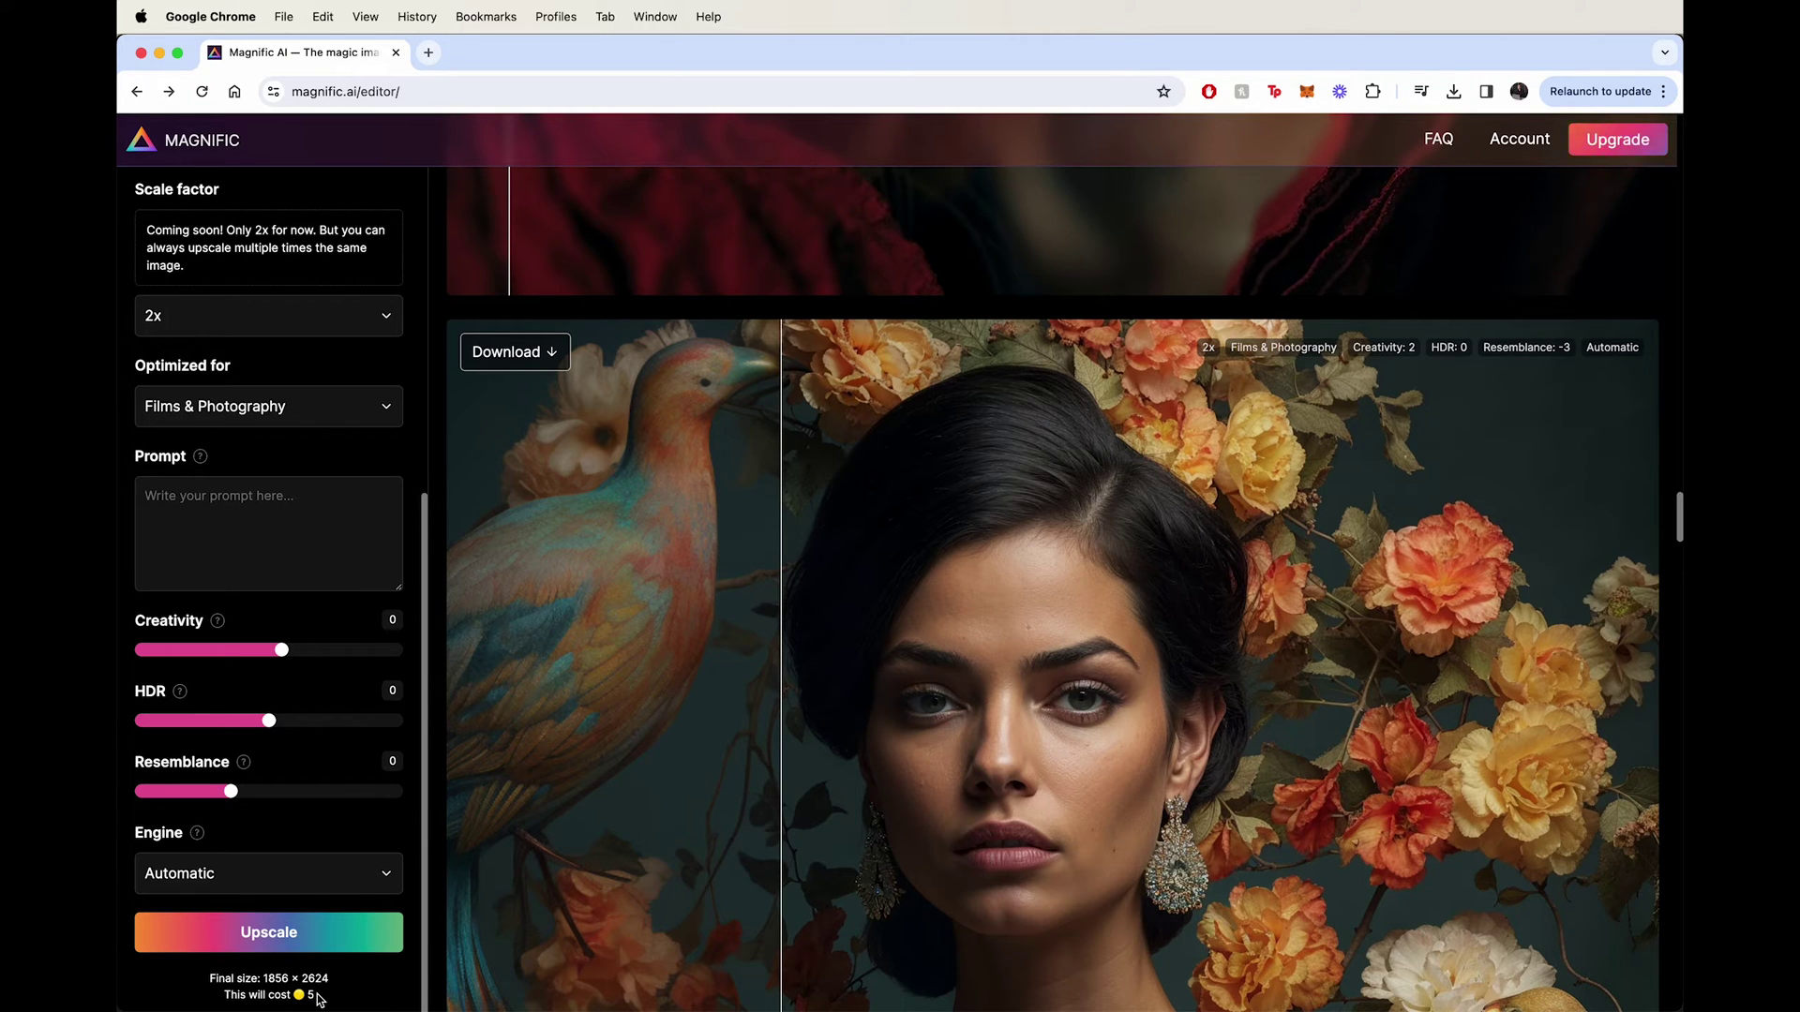
{"action": "scroll", "coordinate": [319, 694], "scroll_direction": "up", "scroll_amount": 10}
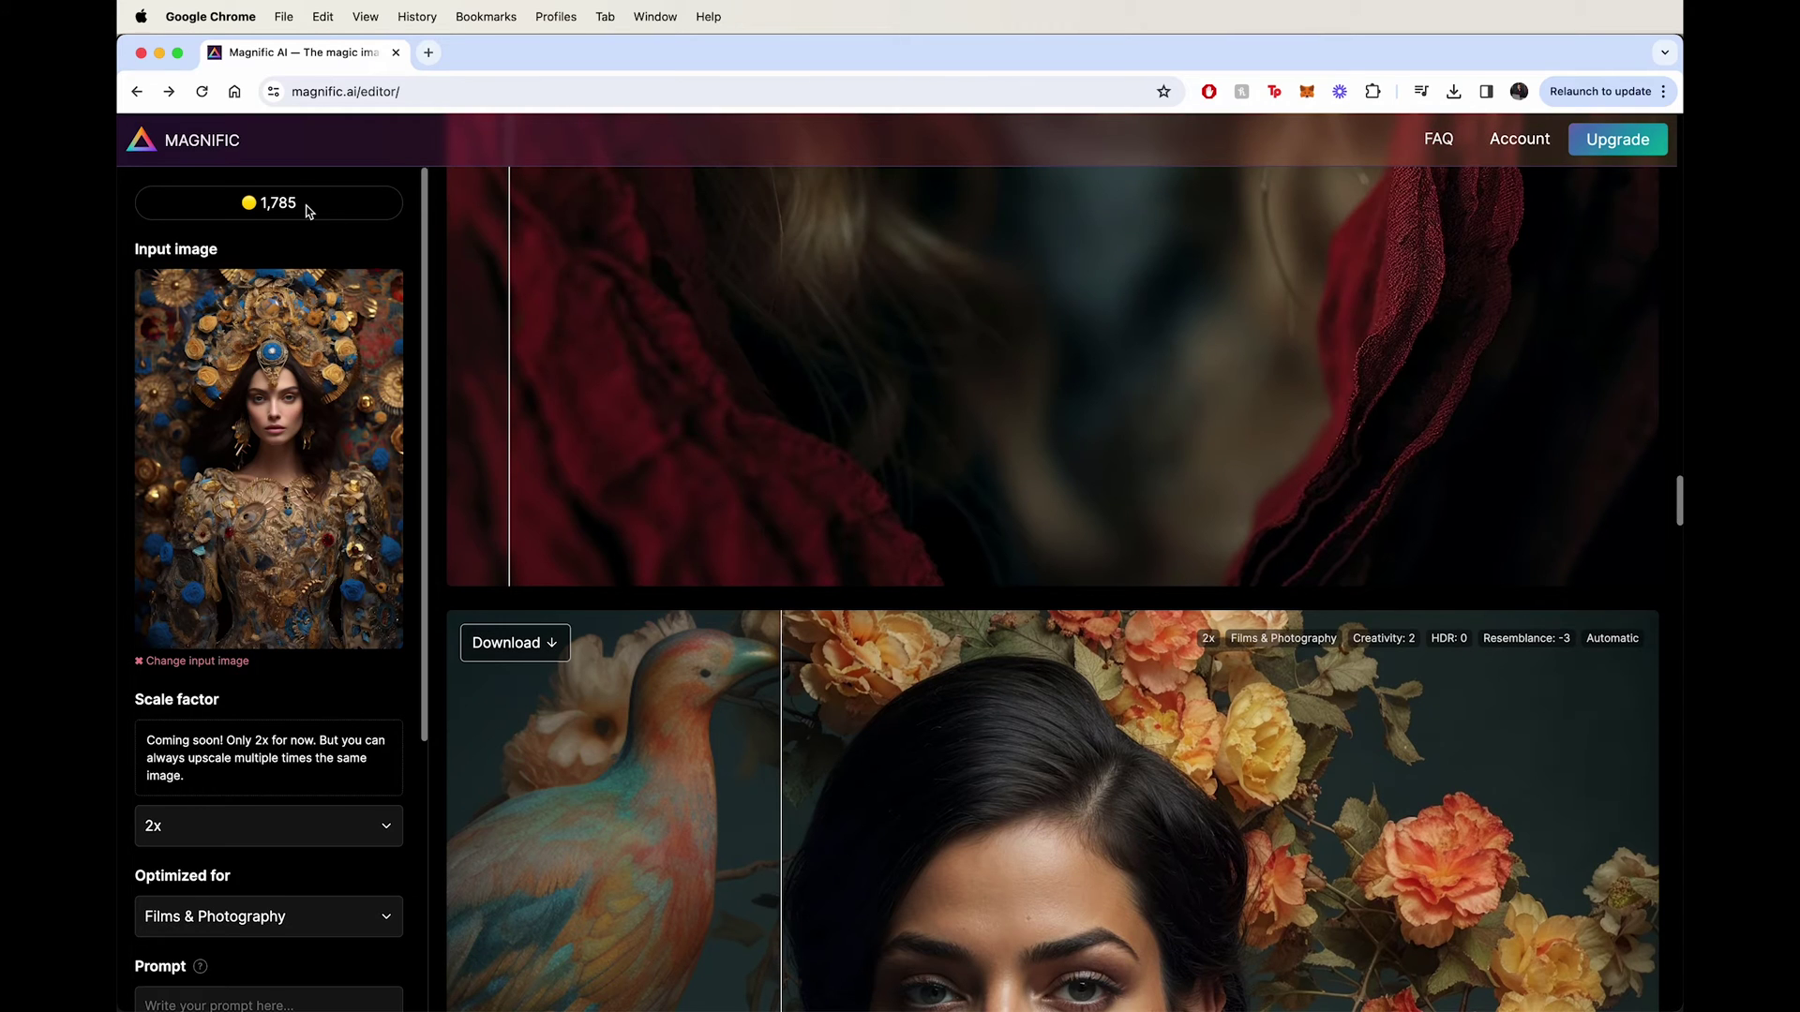
{"action": "scroll", "coordinate": [624, 311], "scroll_direction": "down", "scroll_amount": 3}
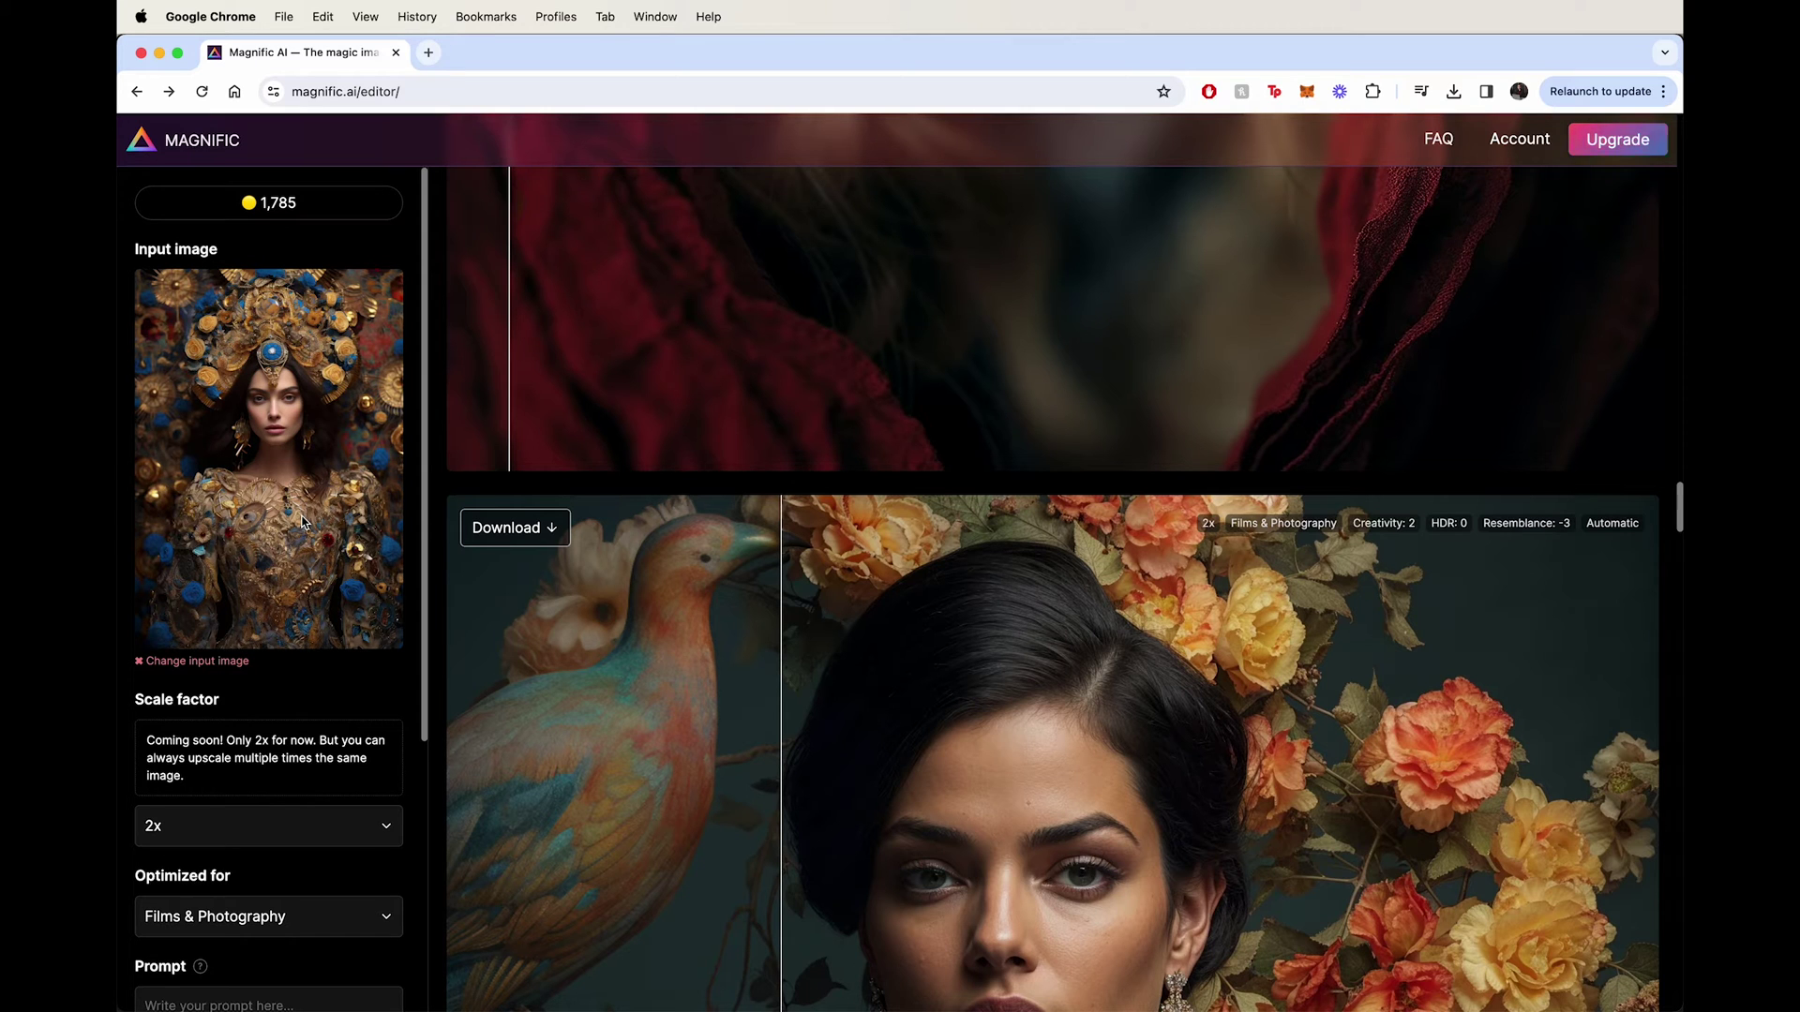
{"action": "scroll", "coordinate": [301, 522], "scroll_direction": "down", "scroll_amount": 10}
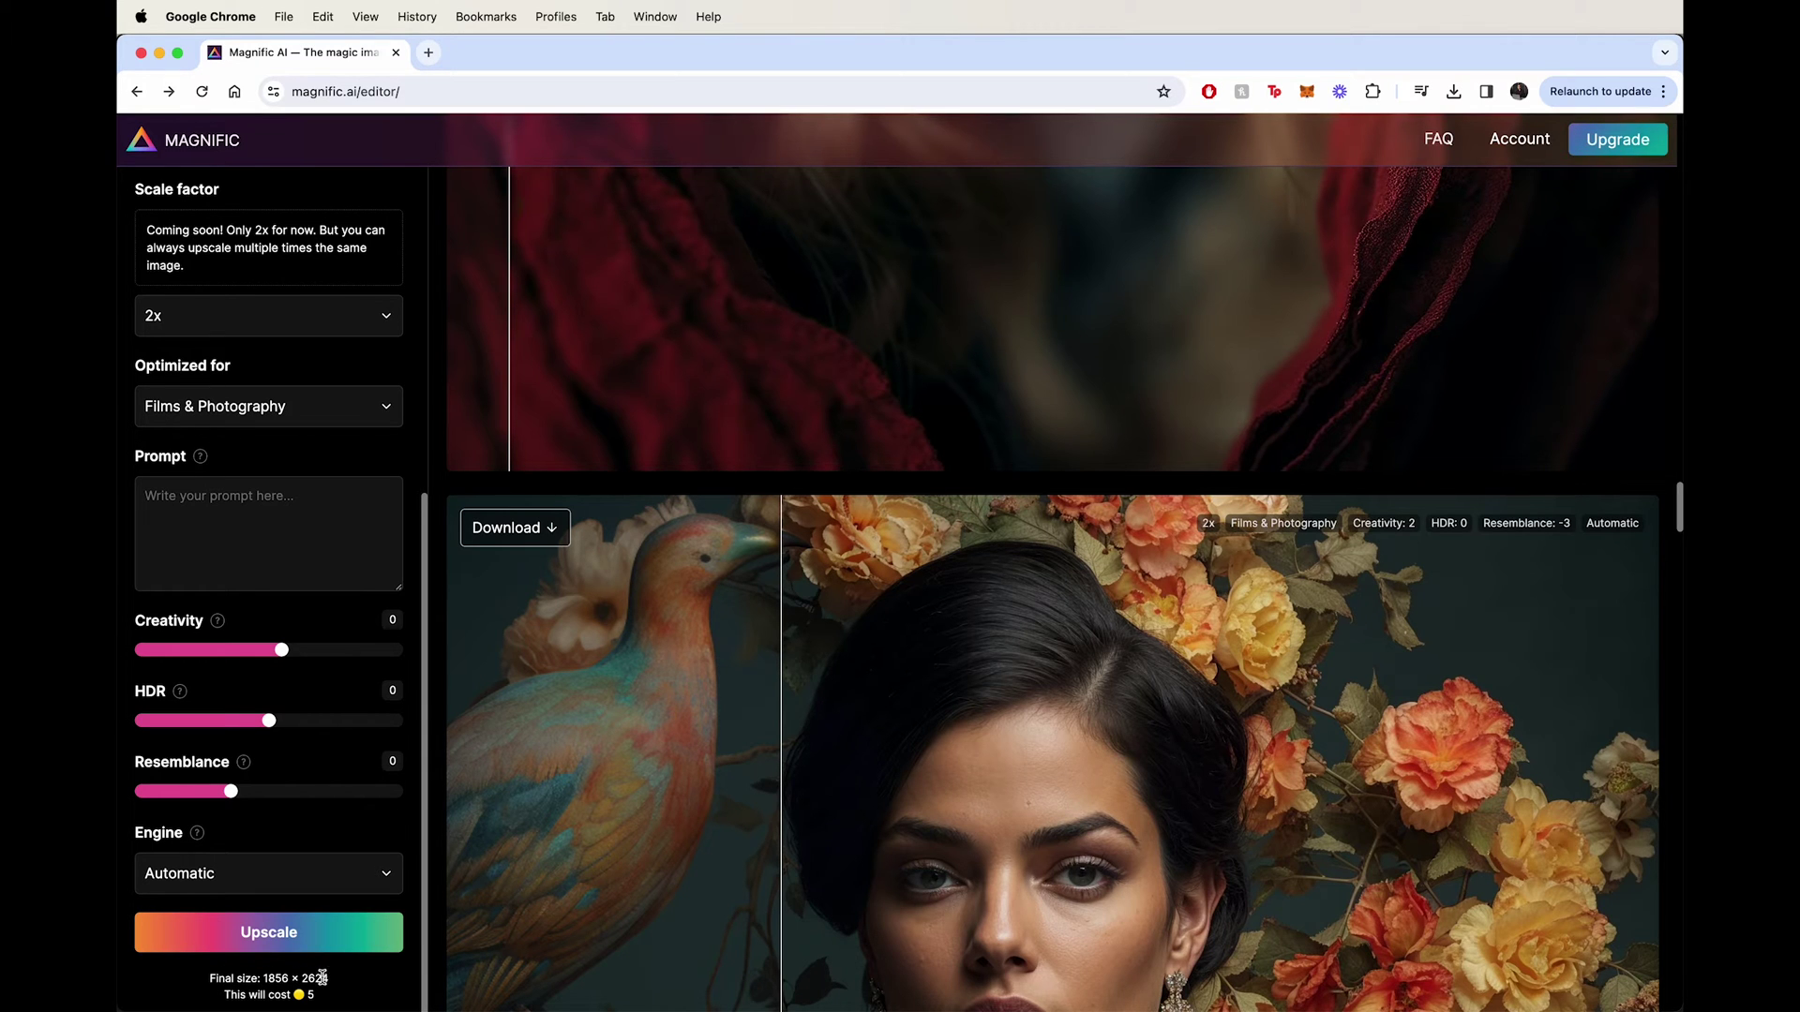
{"action": "scroll", "coordinate": [317, 463], "scroll_direction": "up", "scroll_amount": 5}
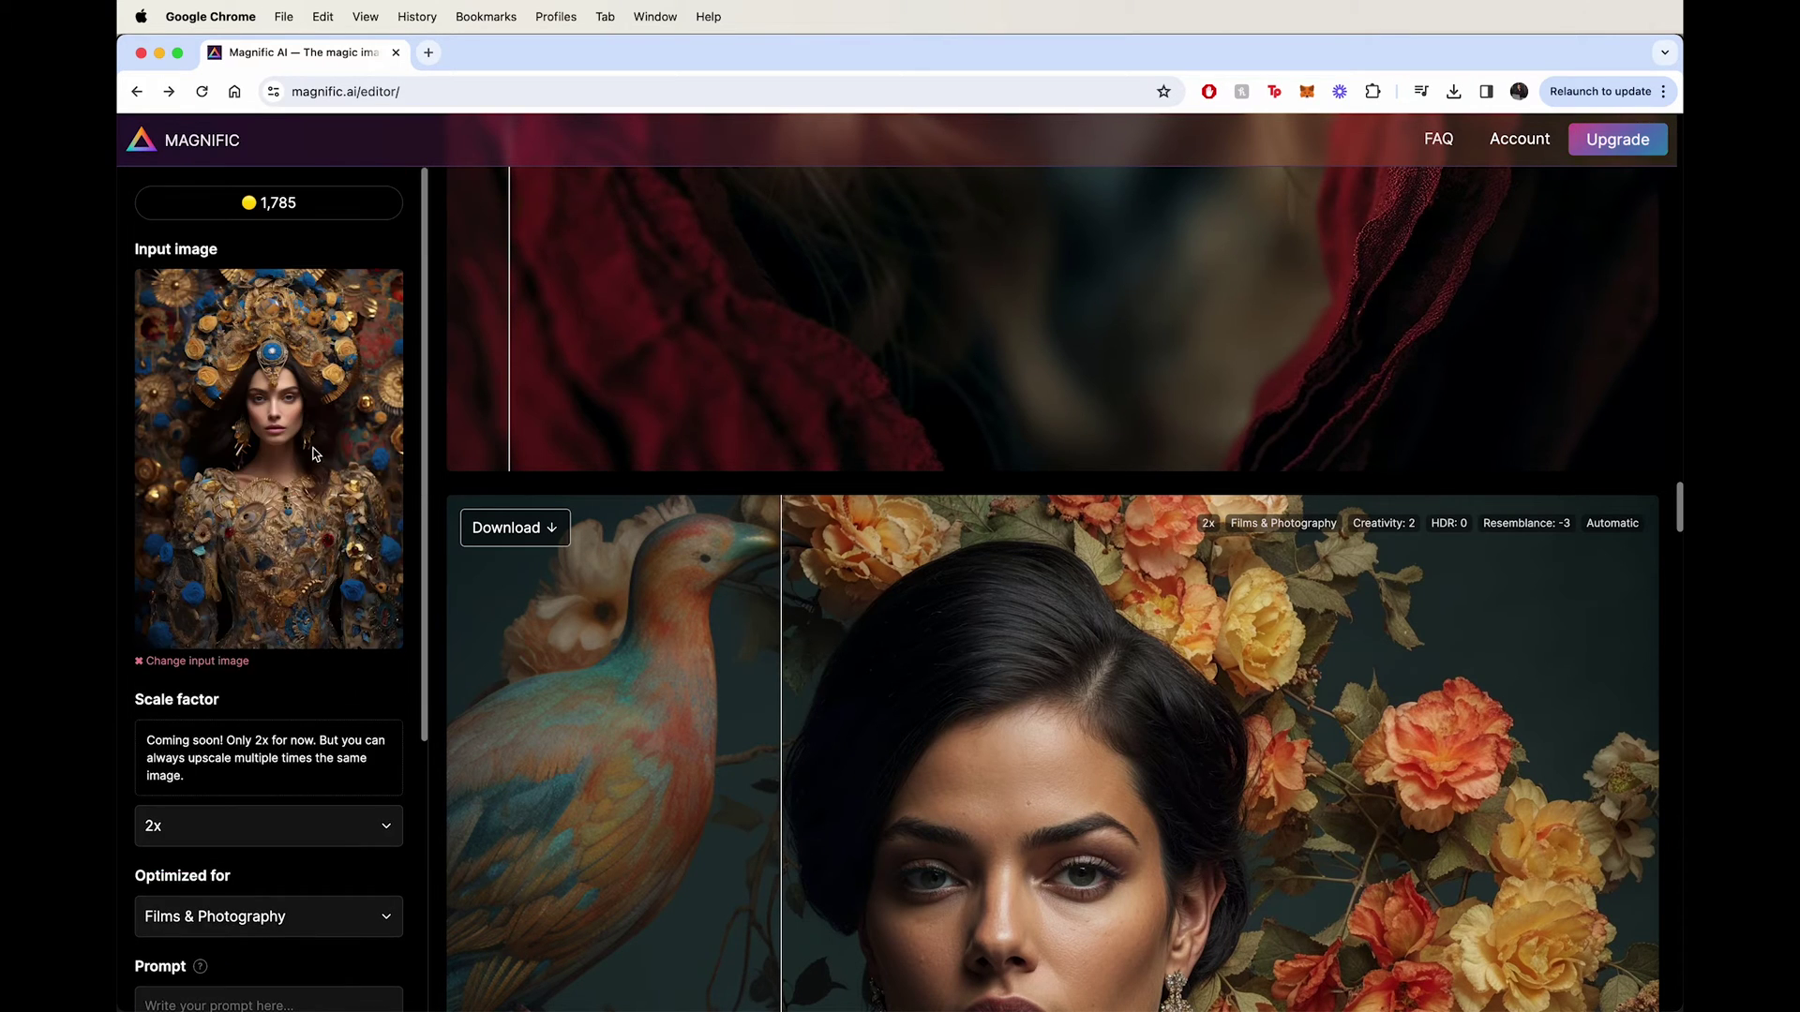
- Replace the input with the copper headdress portrait from Downloads and check its final size and cost
{"action": "left_click", "coordinate": [171, 656]}
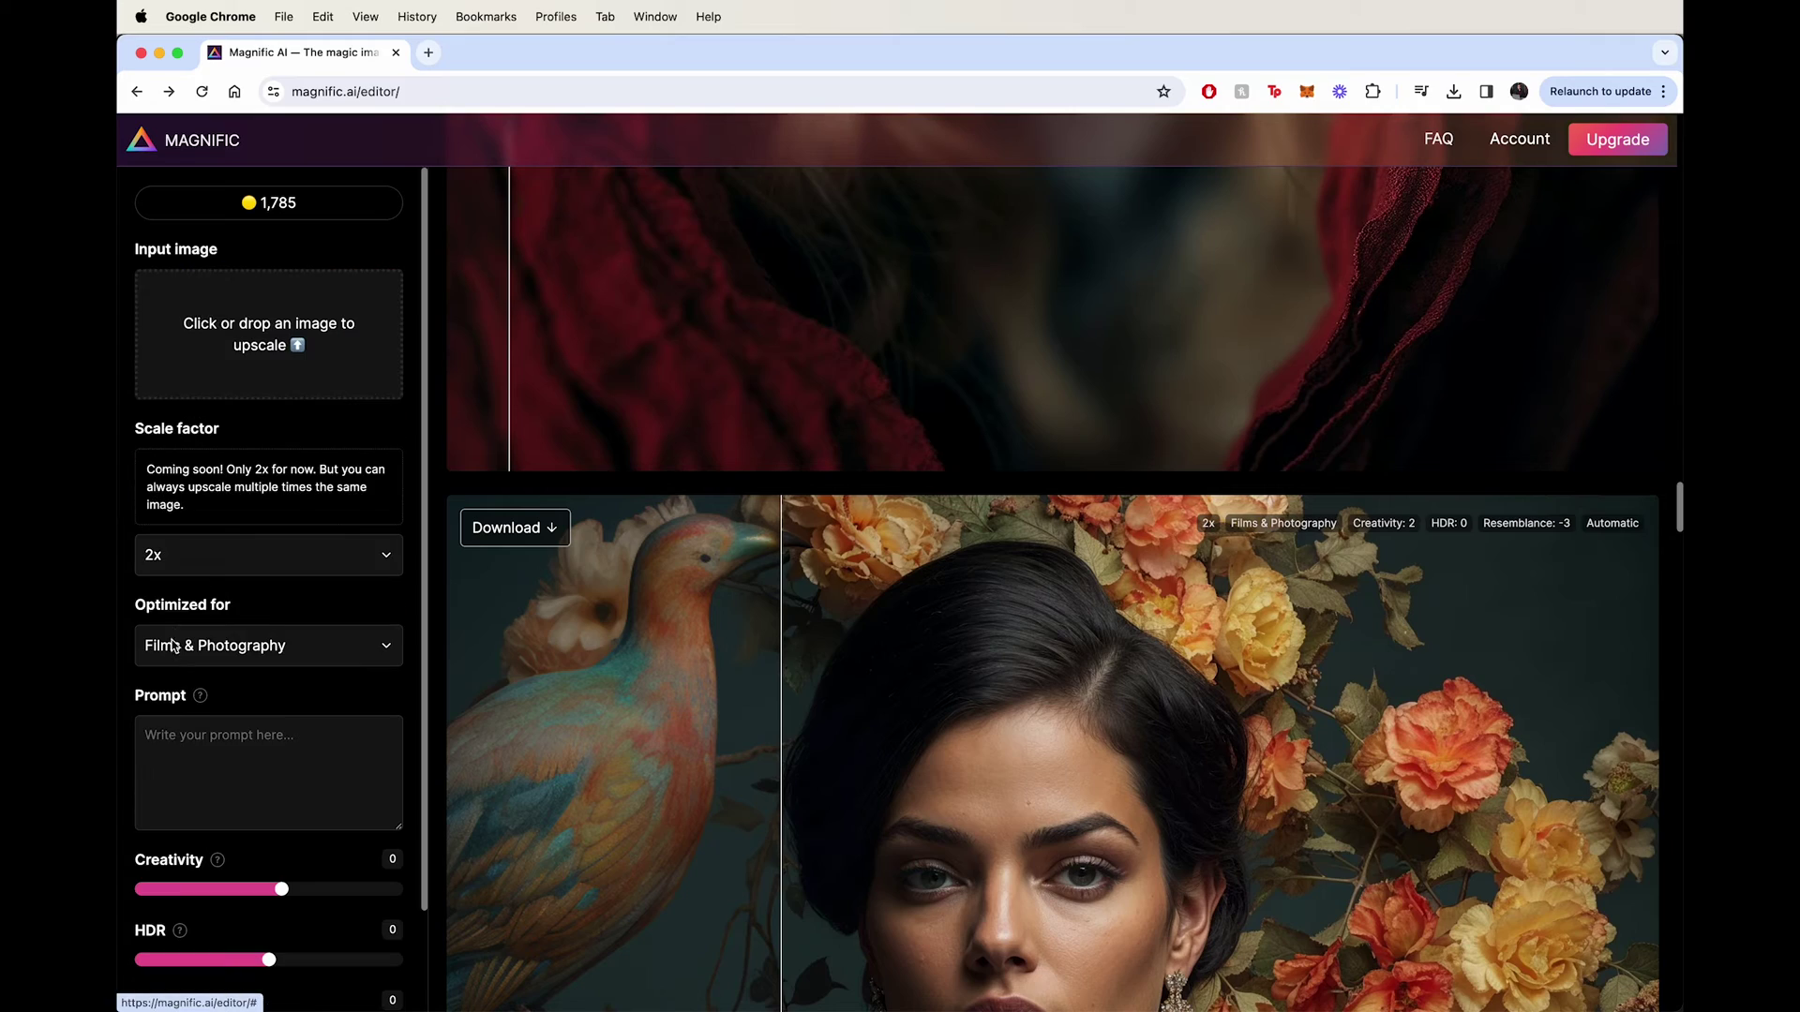
{"action": "left_click", "coordinate": [267, 368]}
{"action": "left_click", "coordinate": [554, 244]}
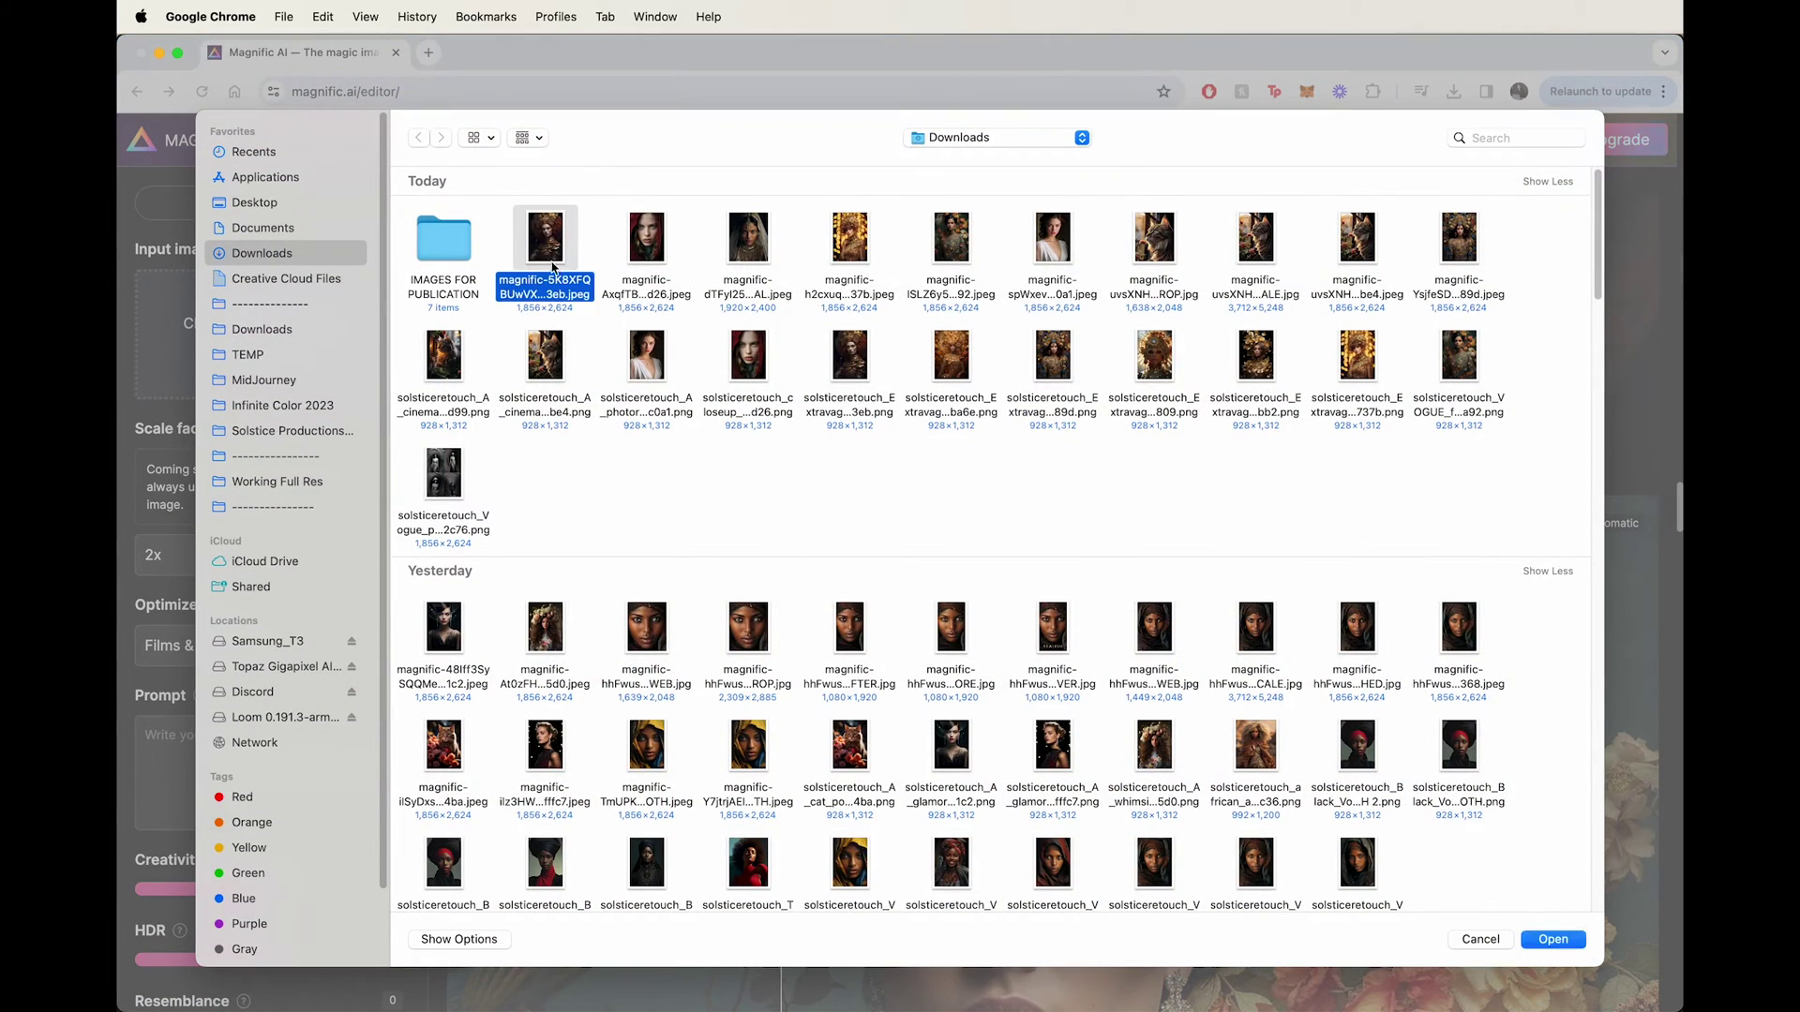
{"action": "double_click", "coordinate": [542, 231]}
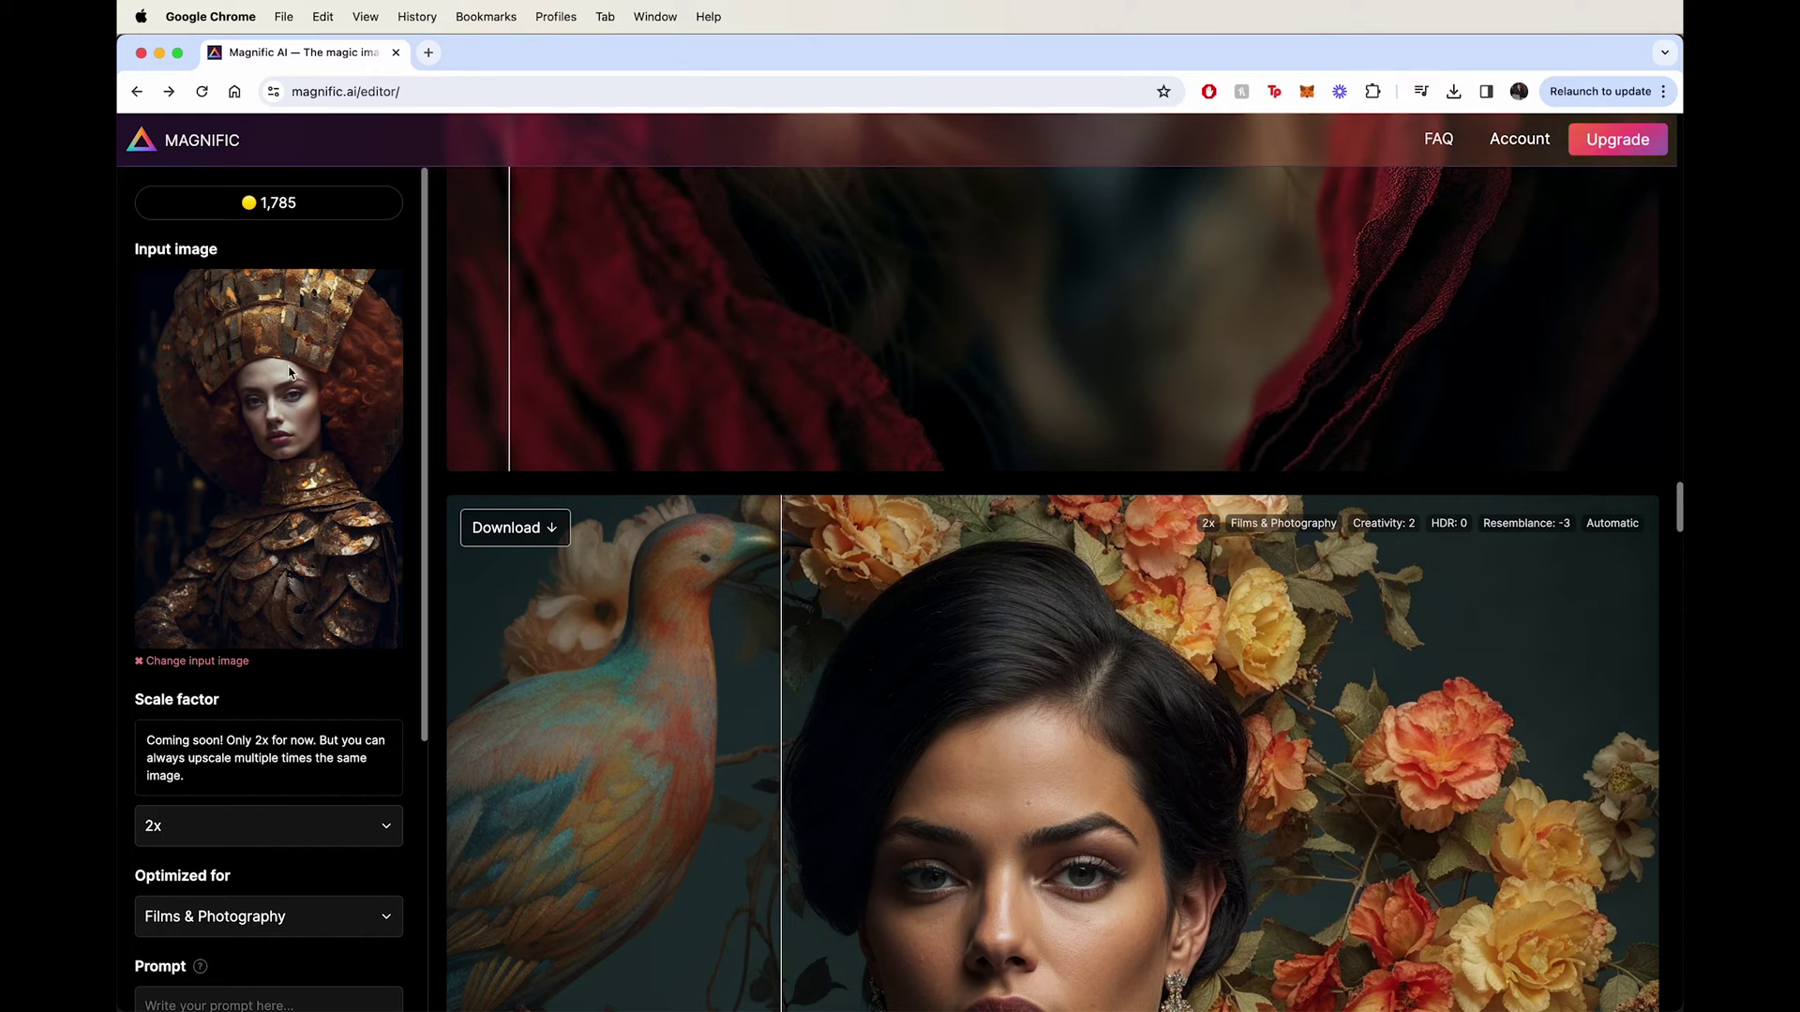
{"action": "scroll", "coordinate": [315, 436], "scroll_direction": "down", "scroll_amount": 4}
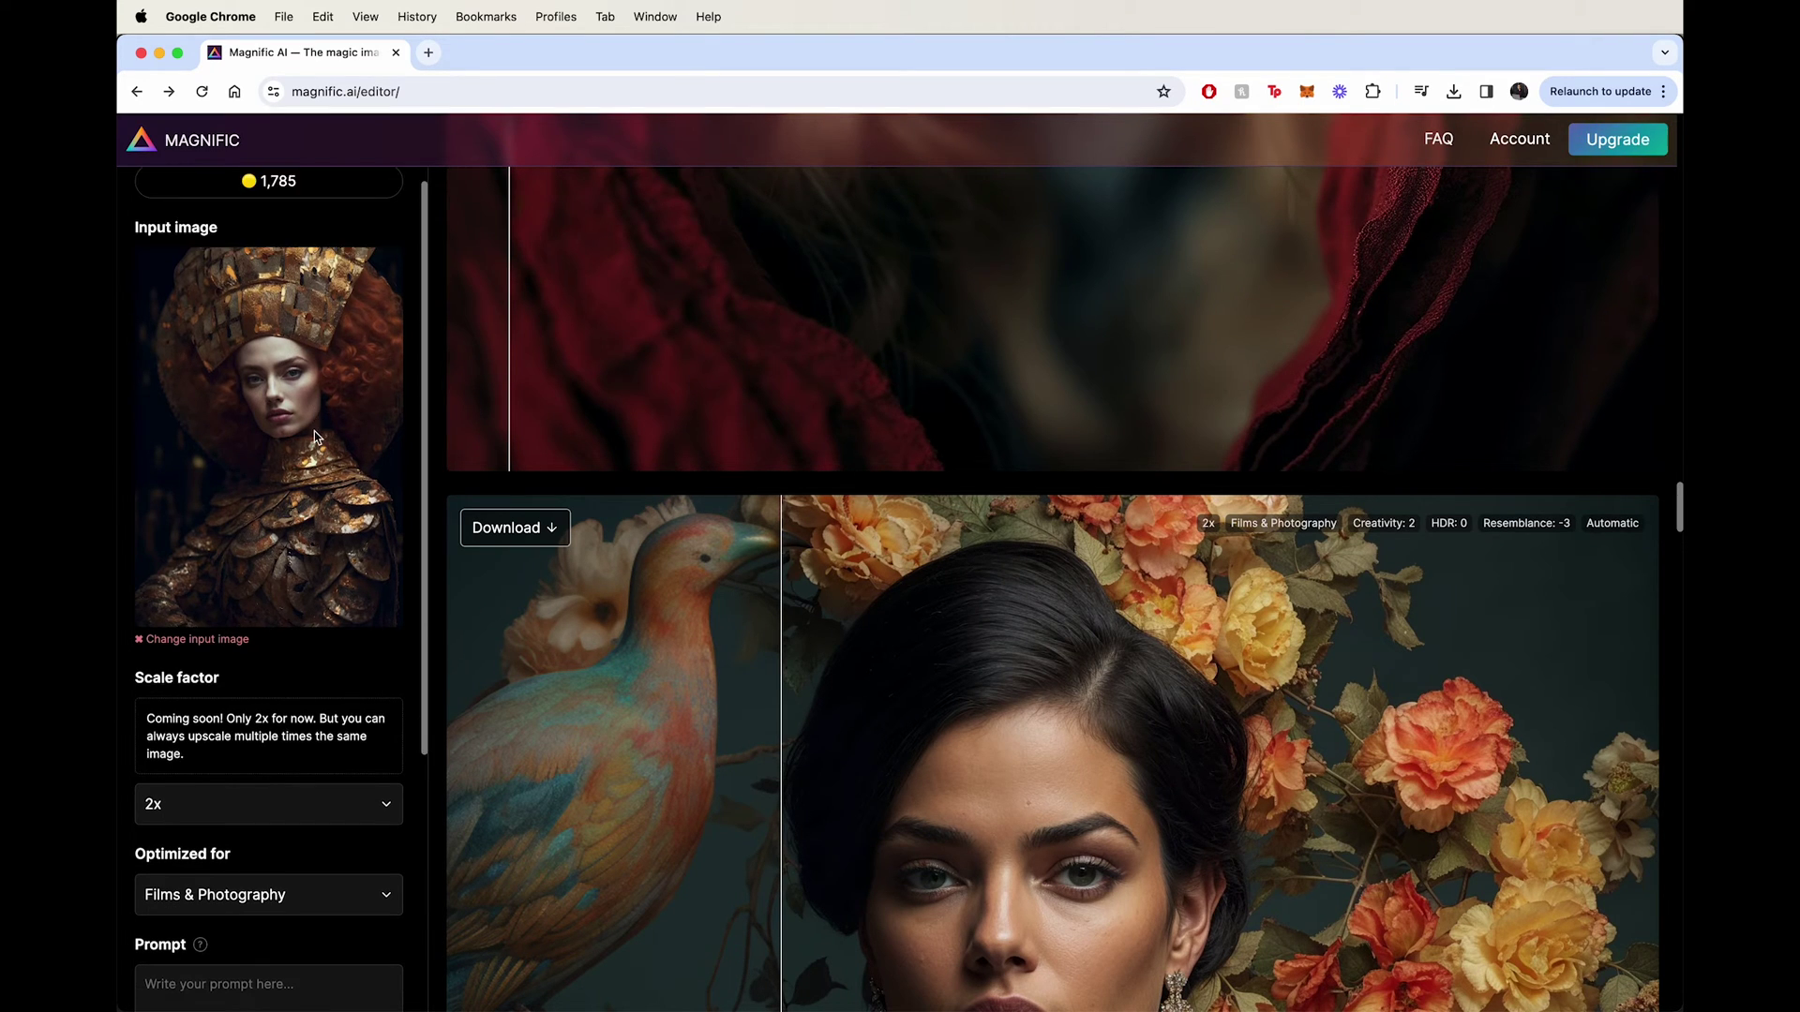
{"action": "scroll", "coordinate": [303, 628], "scroll_direction": "down", "scroll_amount": 3}
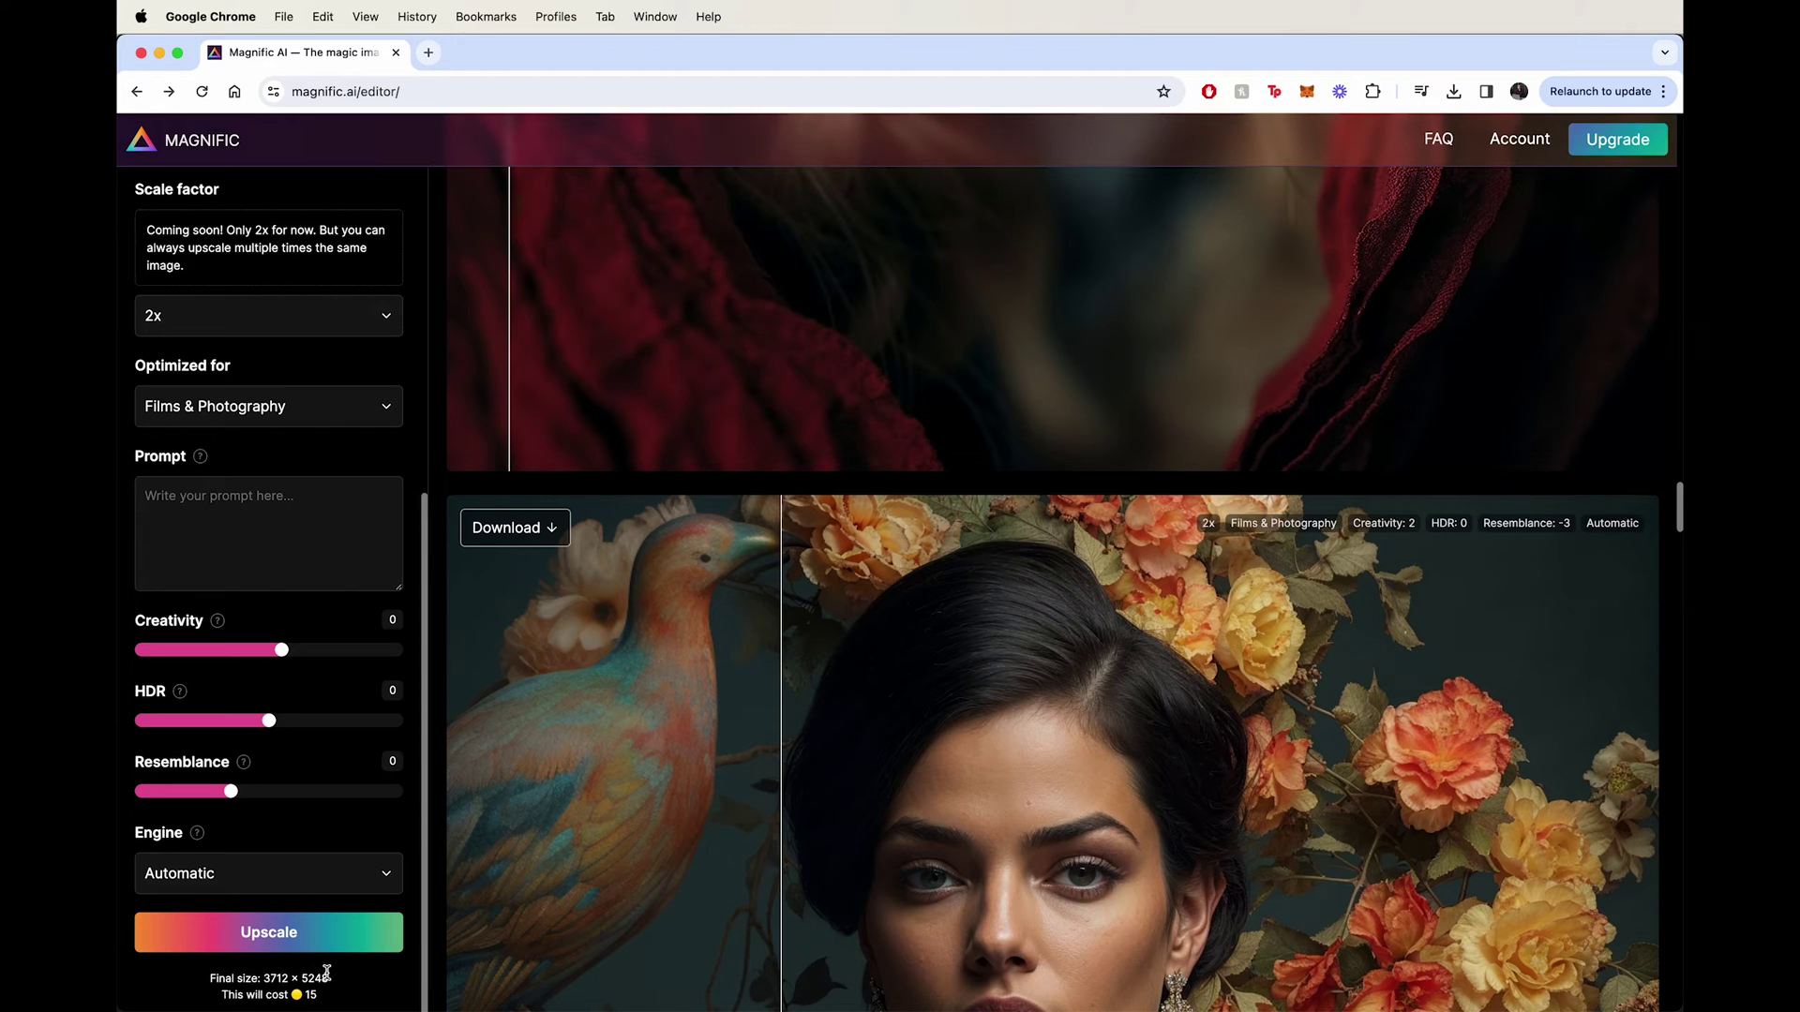
{"action": "scroll", "coordinate": [361, 619], "scroll_direction": "up", "scroll_amount": 5}
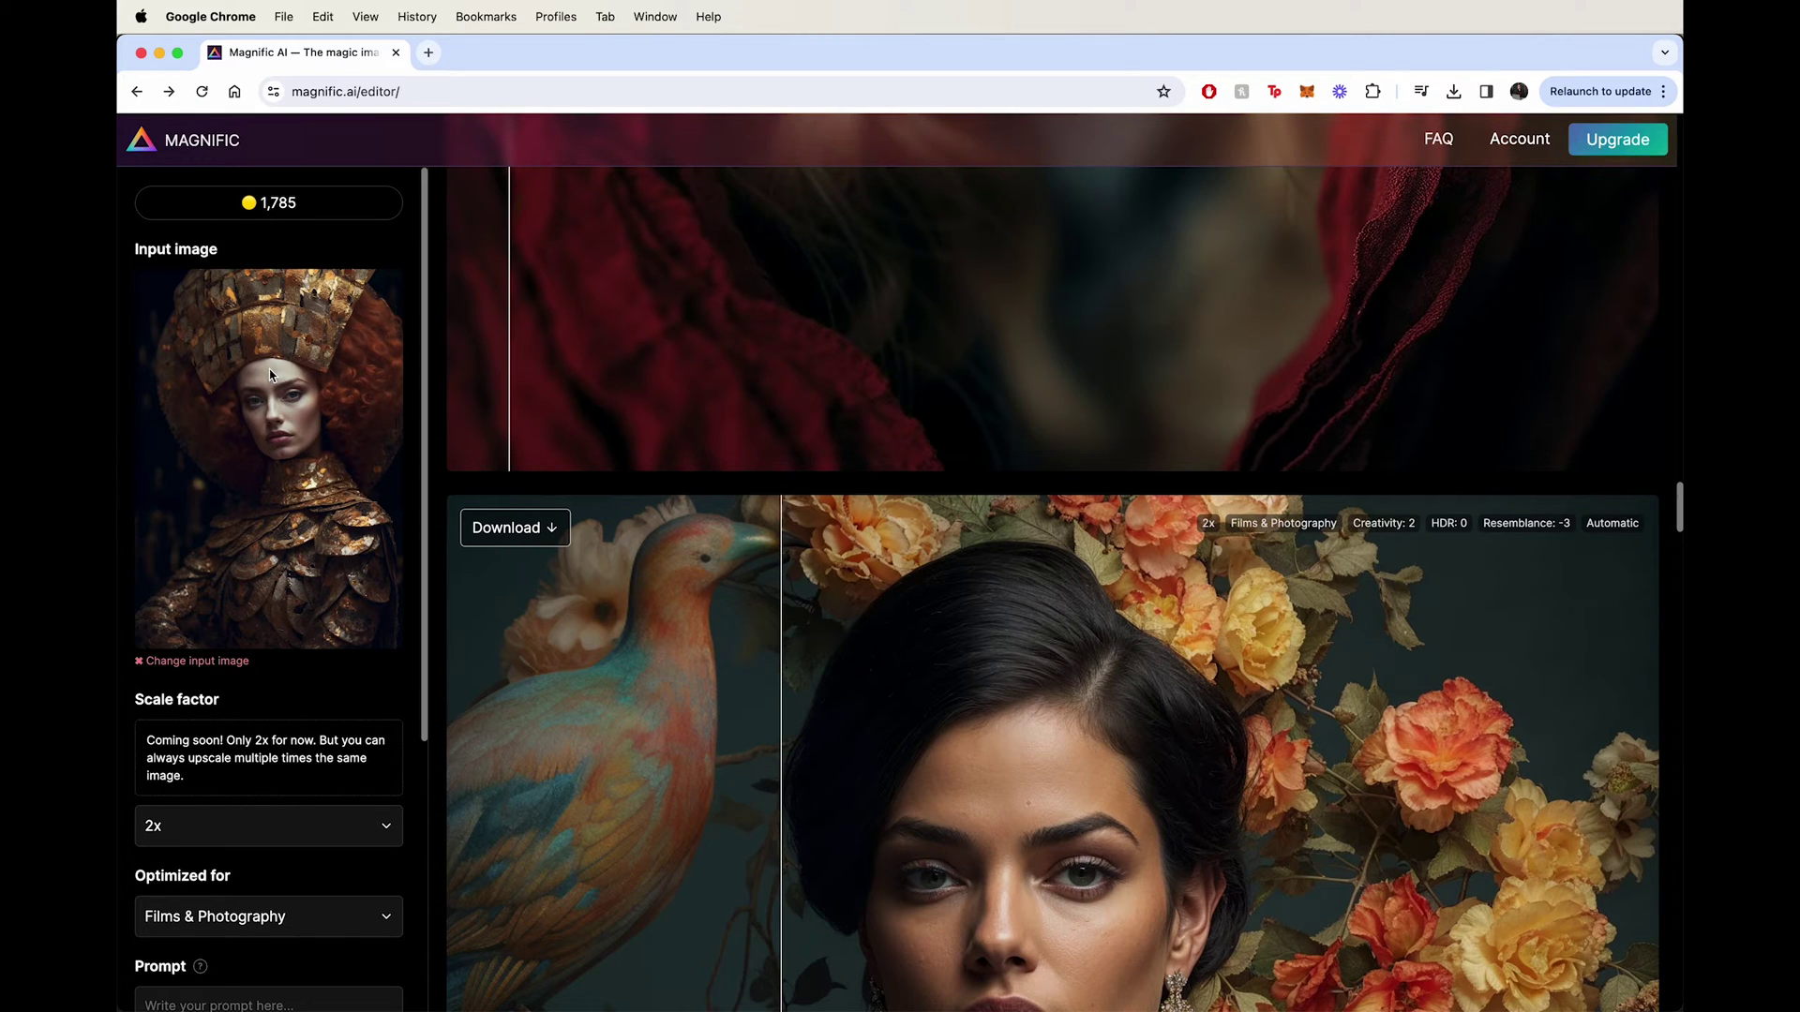
- Scroll the settings sidebar down to the Creativity, HDR and Resemblance sliders, Engine dropdown and Upscale button
{"action": "scroll", "coordinate": [270, 375], "scroll_direction": "down", "scroll_amount": 2}
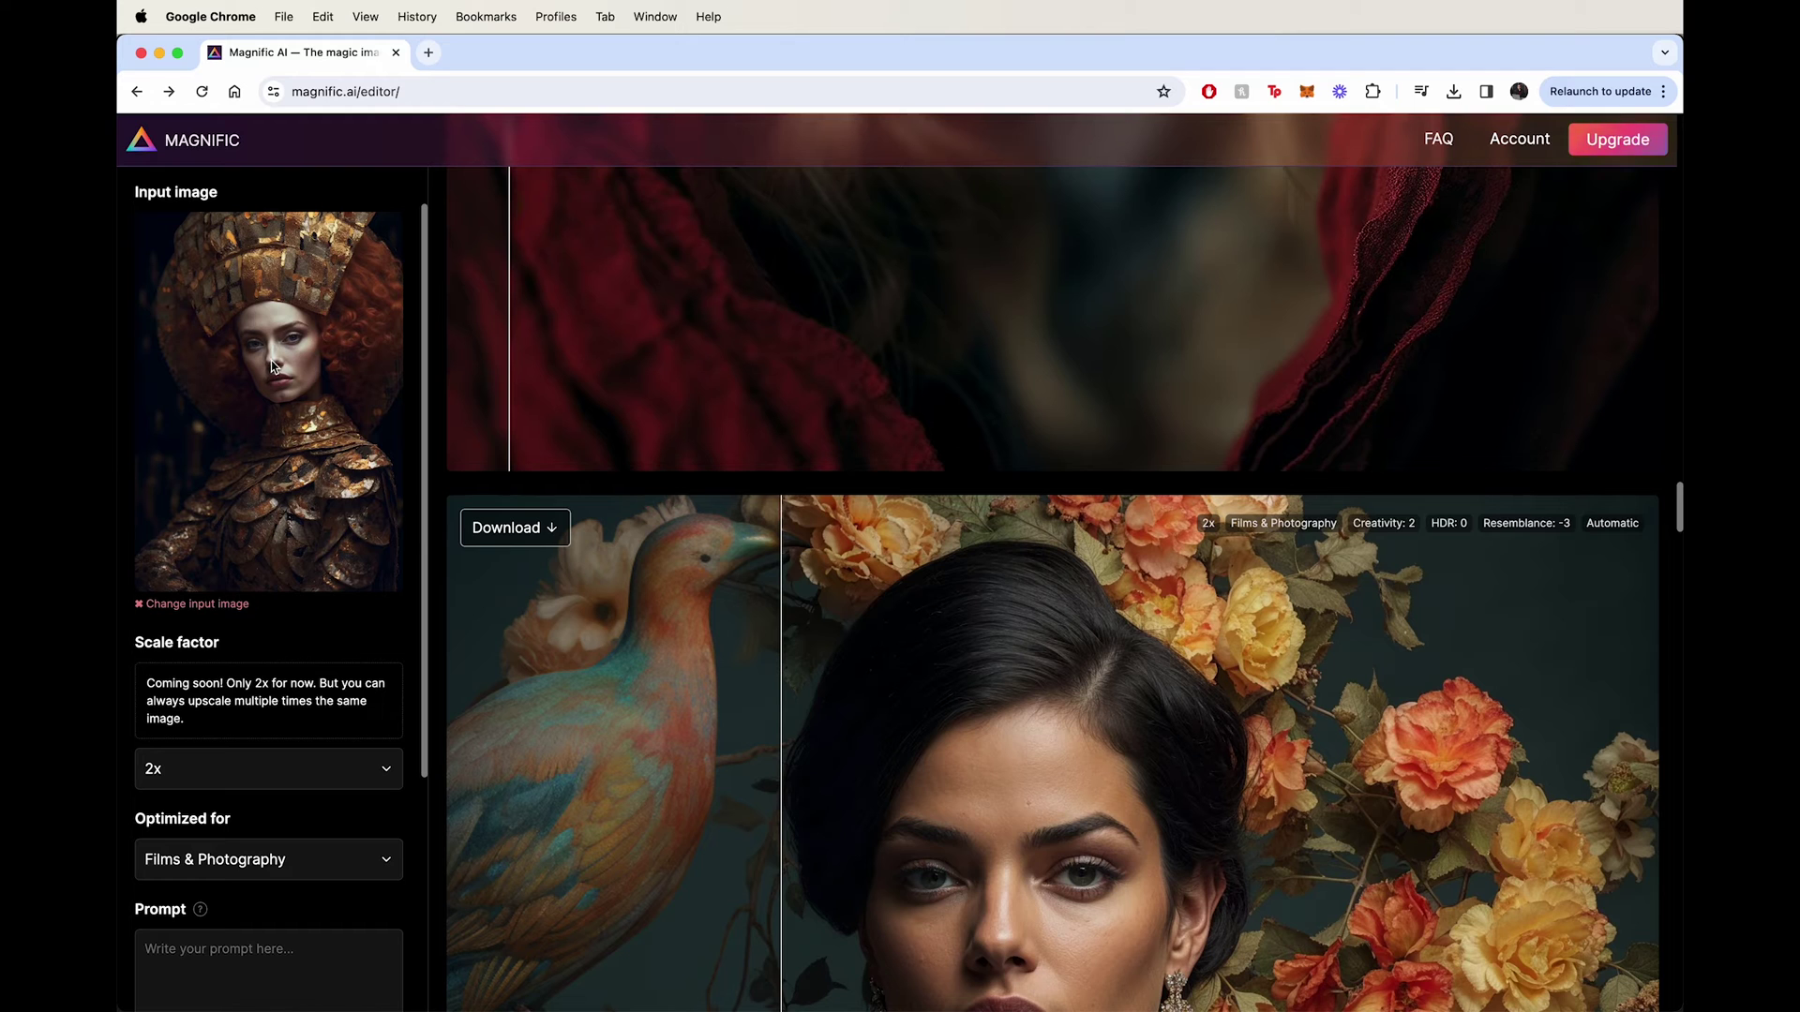
{"action": "scroll", "coordinate": [272, 363], "scroll_direction": "down", "scroll_amount": 1}
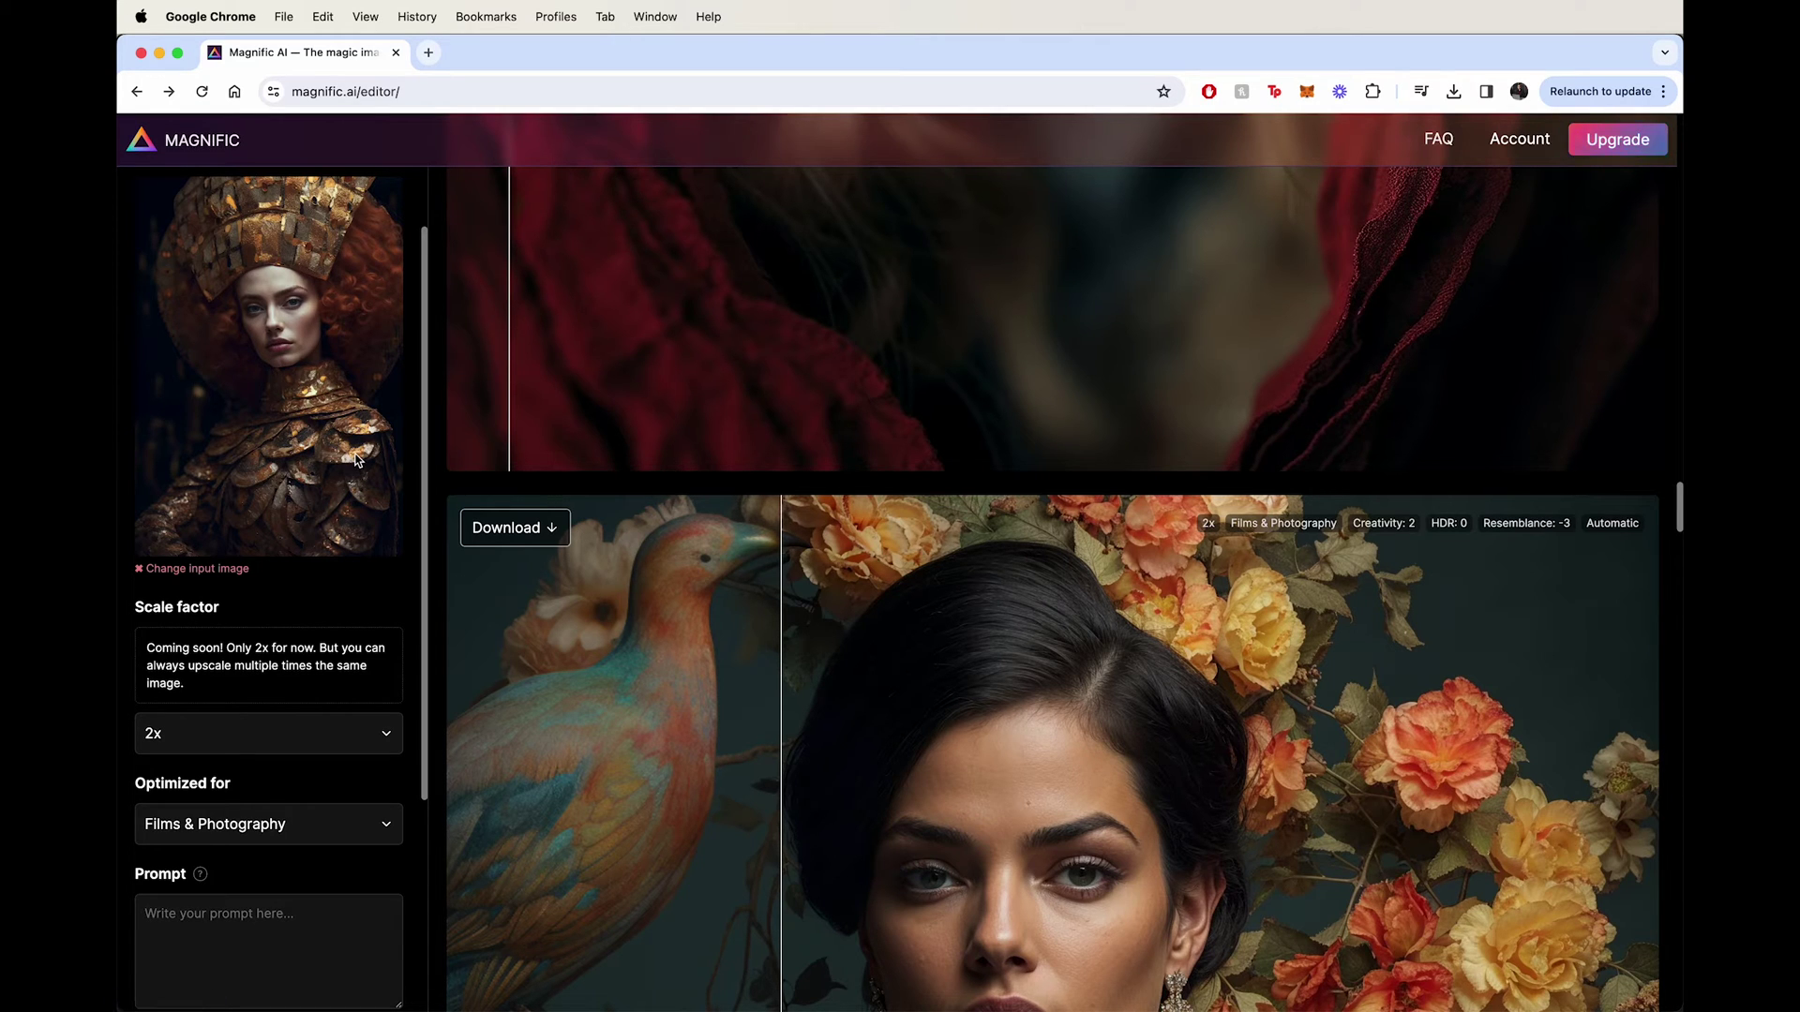
{"action": "scroll", "coordinate": [343, 450], "scroll_direction": "down", "scroll_amount": 1}
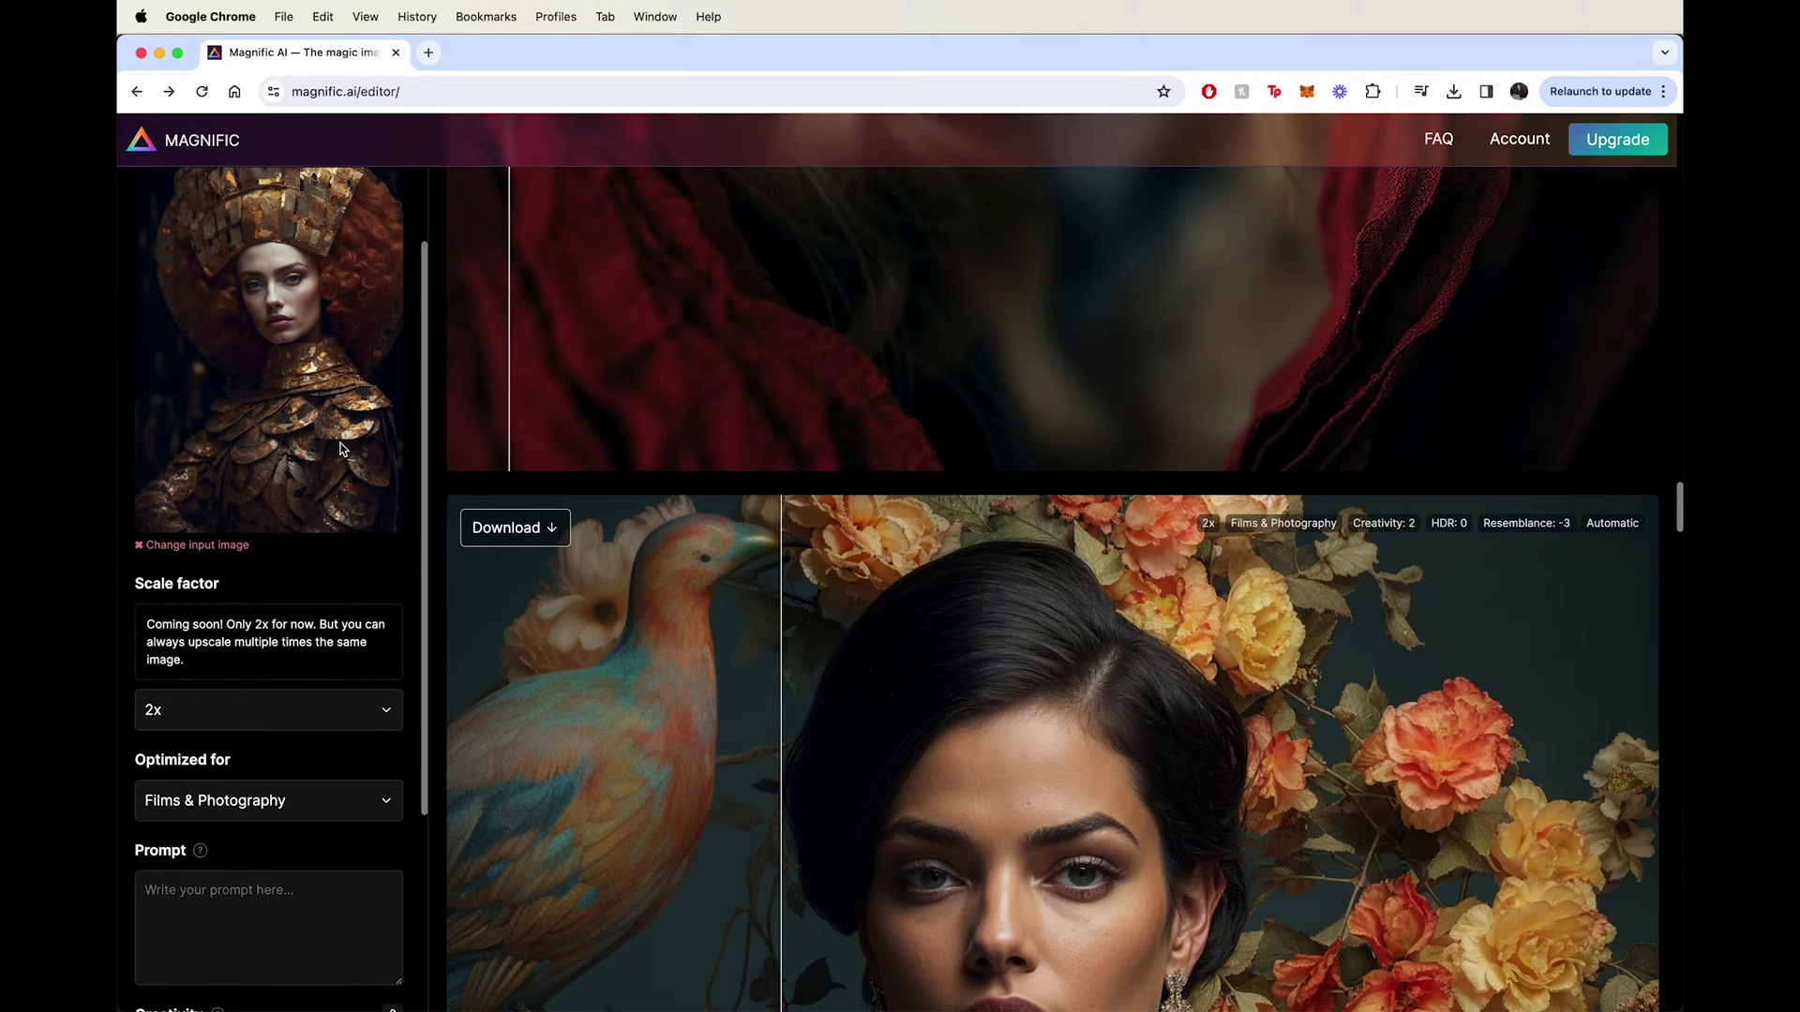
{"action": "scroll", "coordinate": [343, 450], "scroll_direction": "down", "scroll_amount": 5}
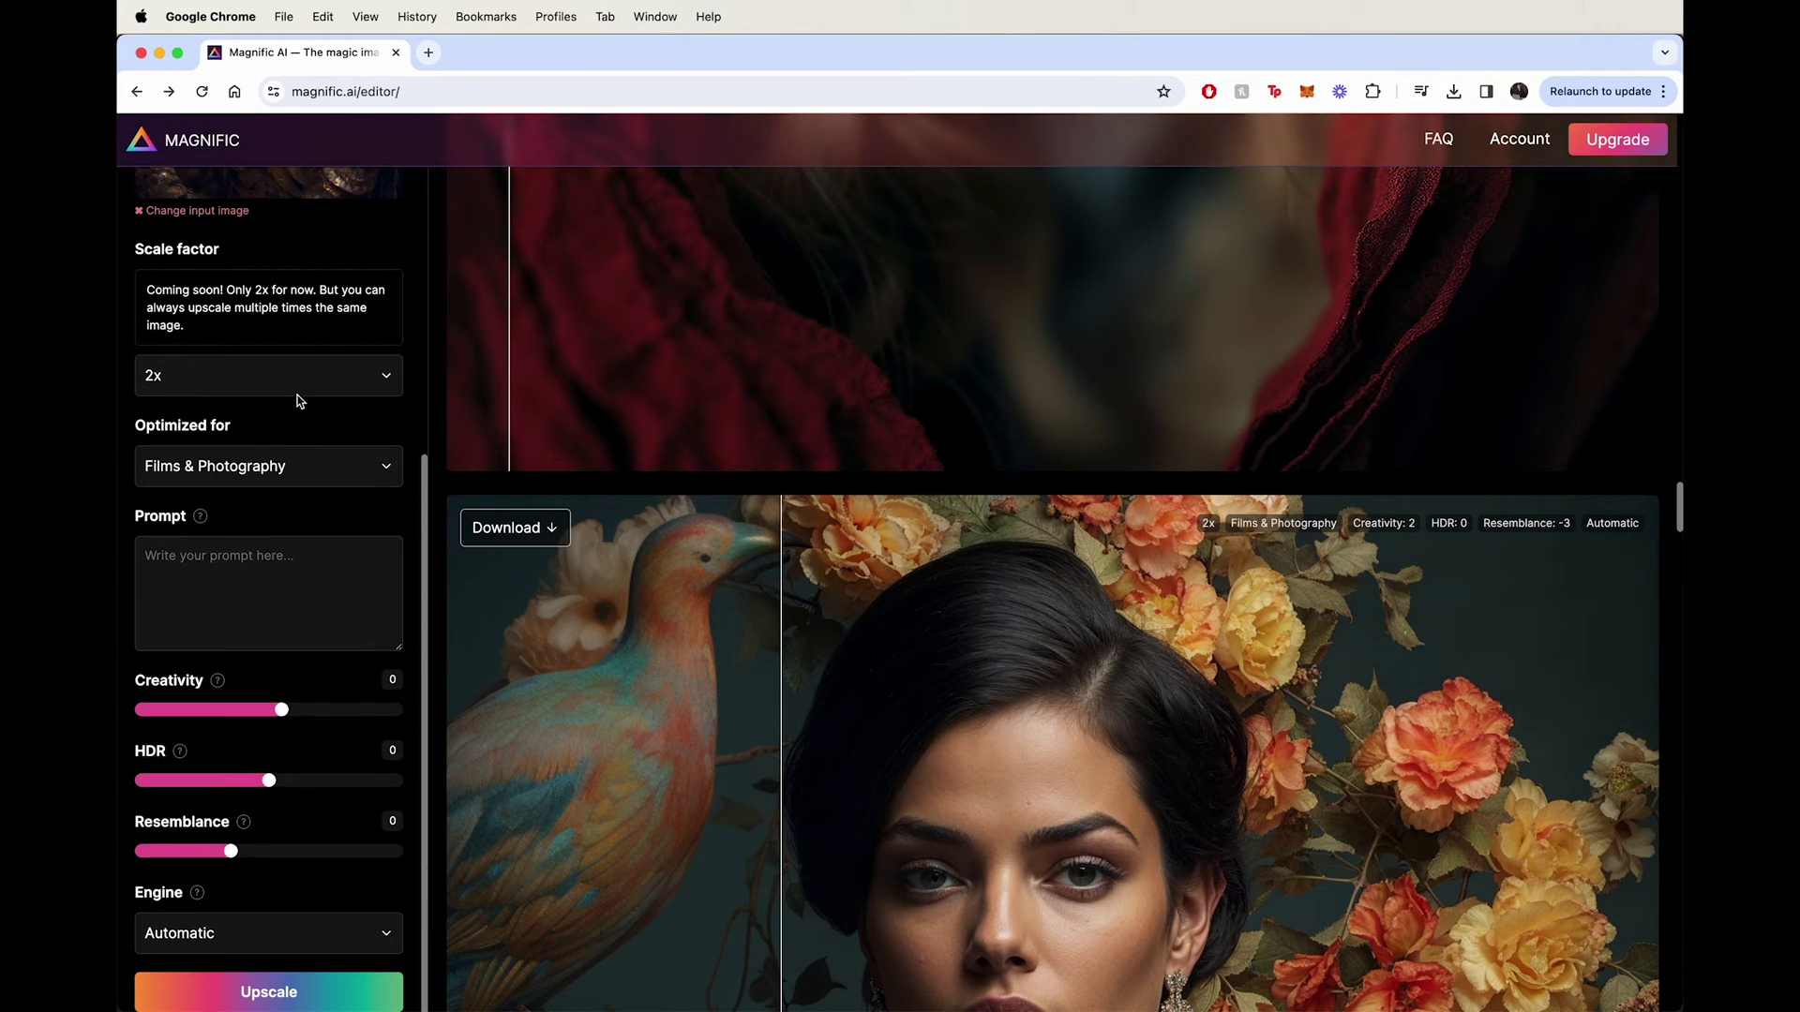
- Keep the Scale factor at 2x
{"action": "left_click", "coordinate": [227, 382]}
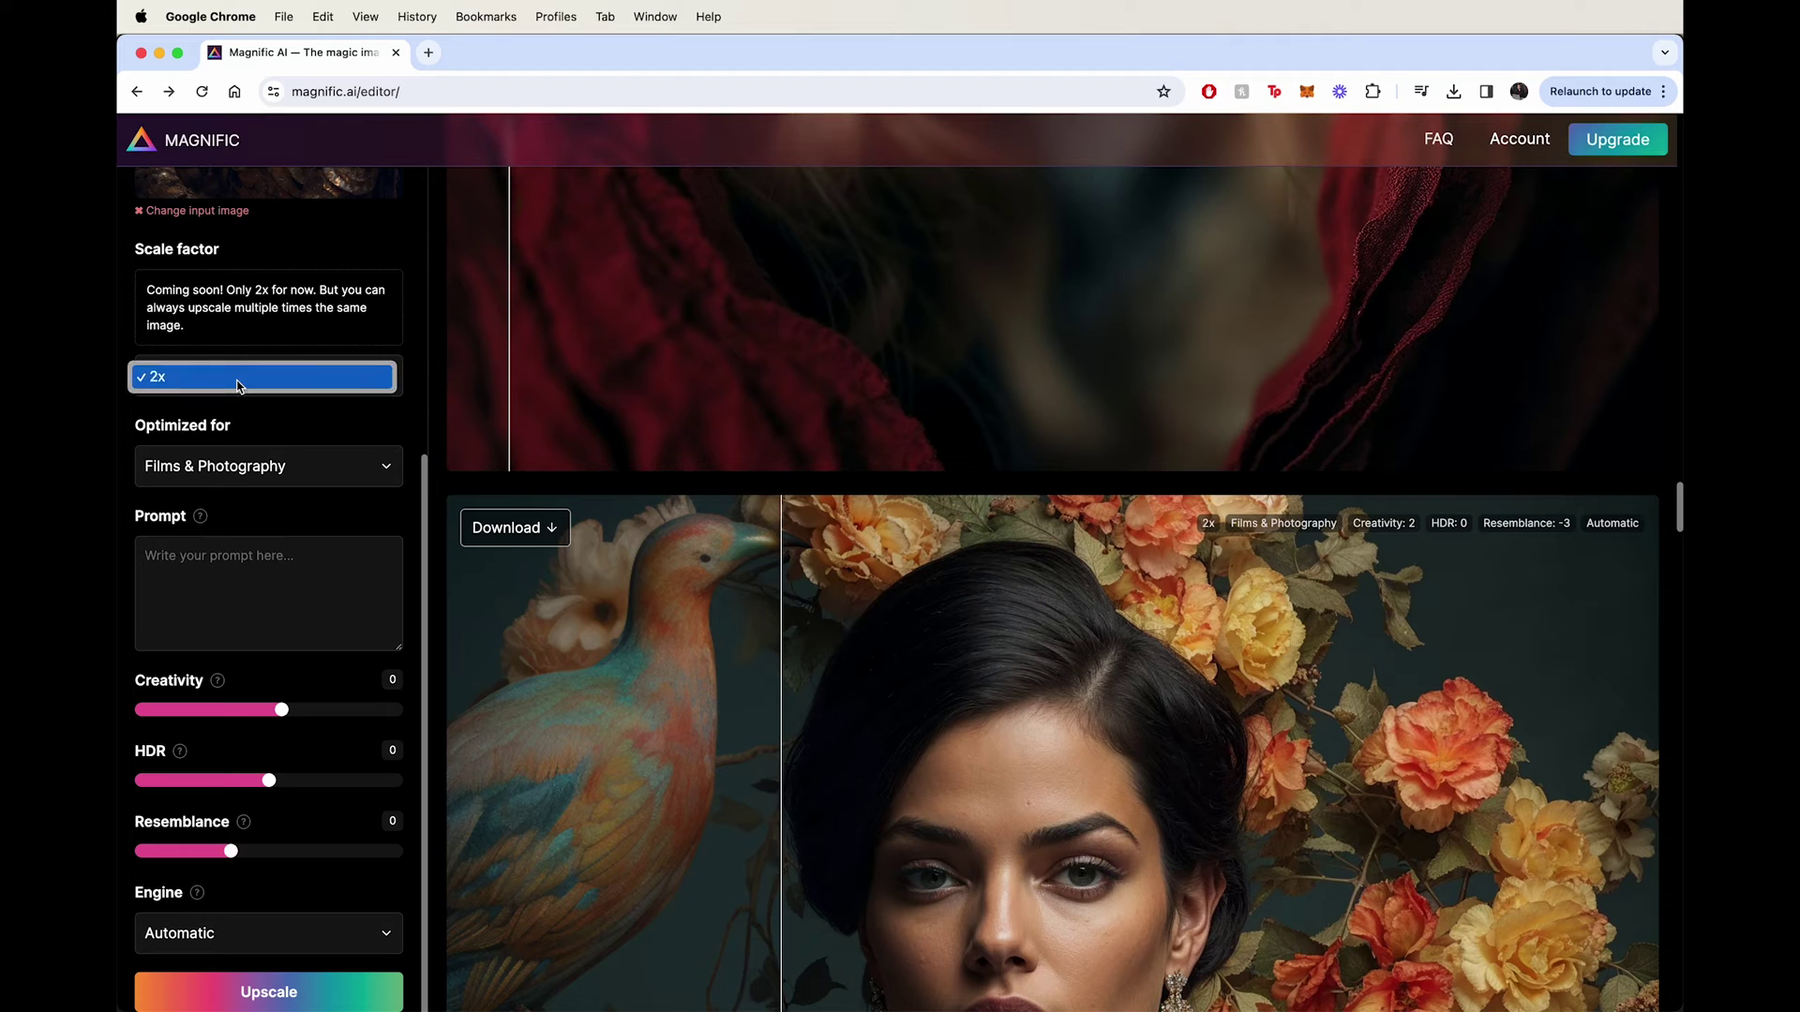
{"action": "left_click", "coordinate": [162, 380]}
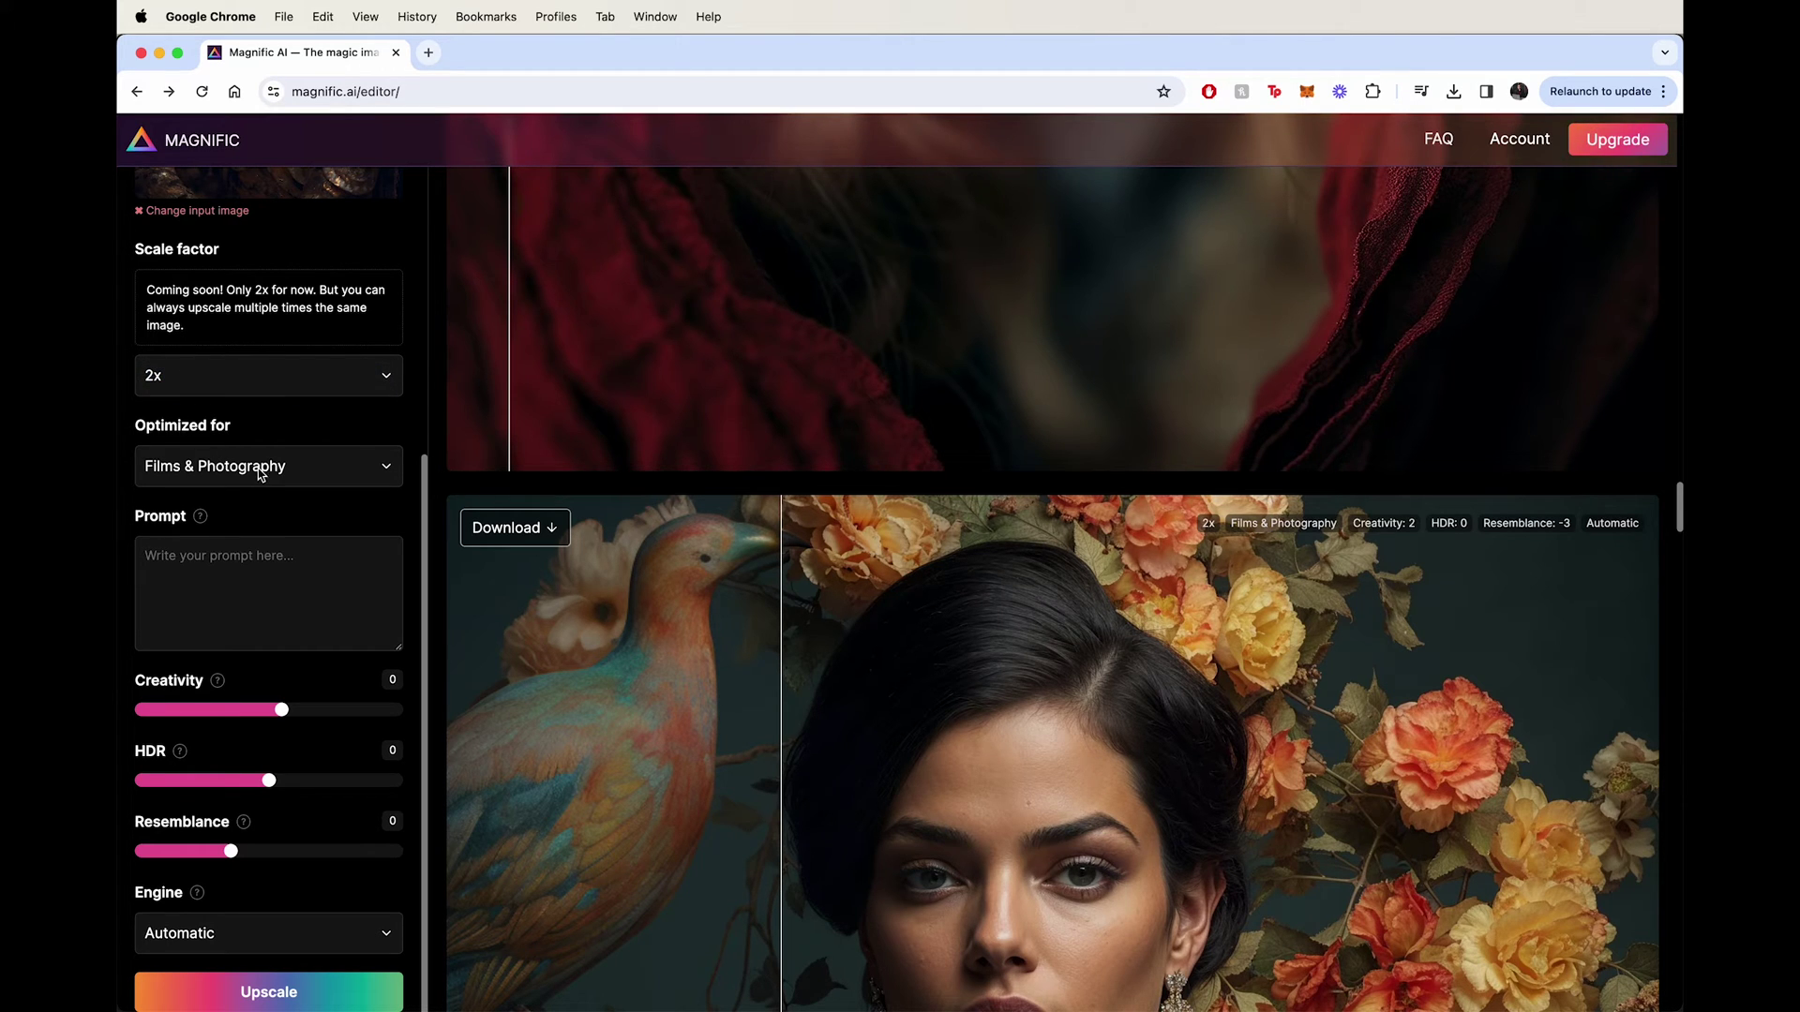
{"action": "left_click_drag", "start_coordinate": [274, 302], "coordinate": [188, 274]}
{"action": "left_click", "coordinate": [233, 292]}
- Set Optimized for to Standard and scroll to the headdress portrait result
{"action": "left_click", "coordinate": [201, 469]}
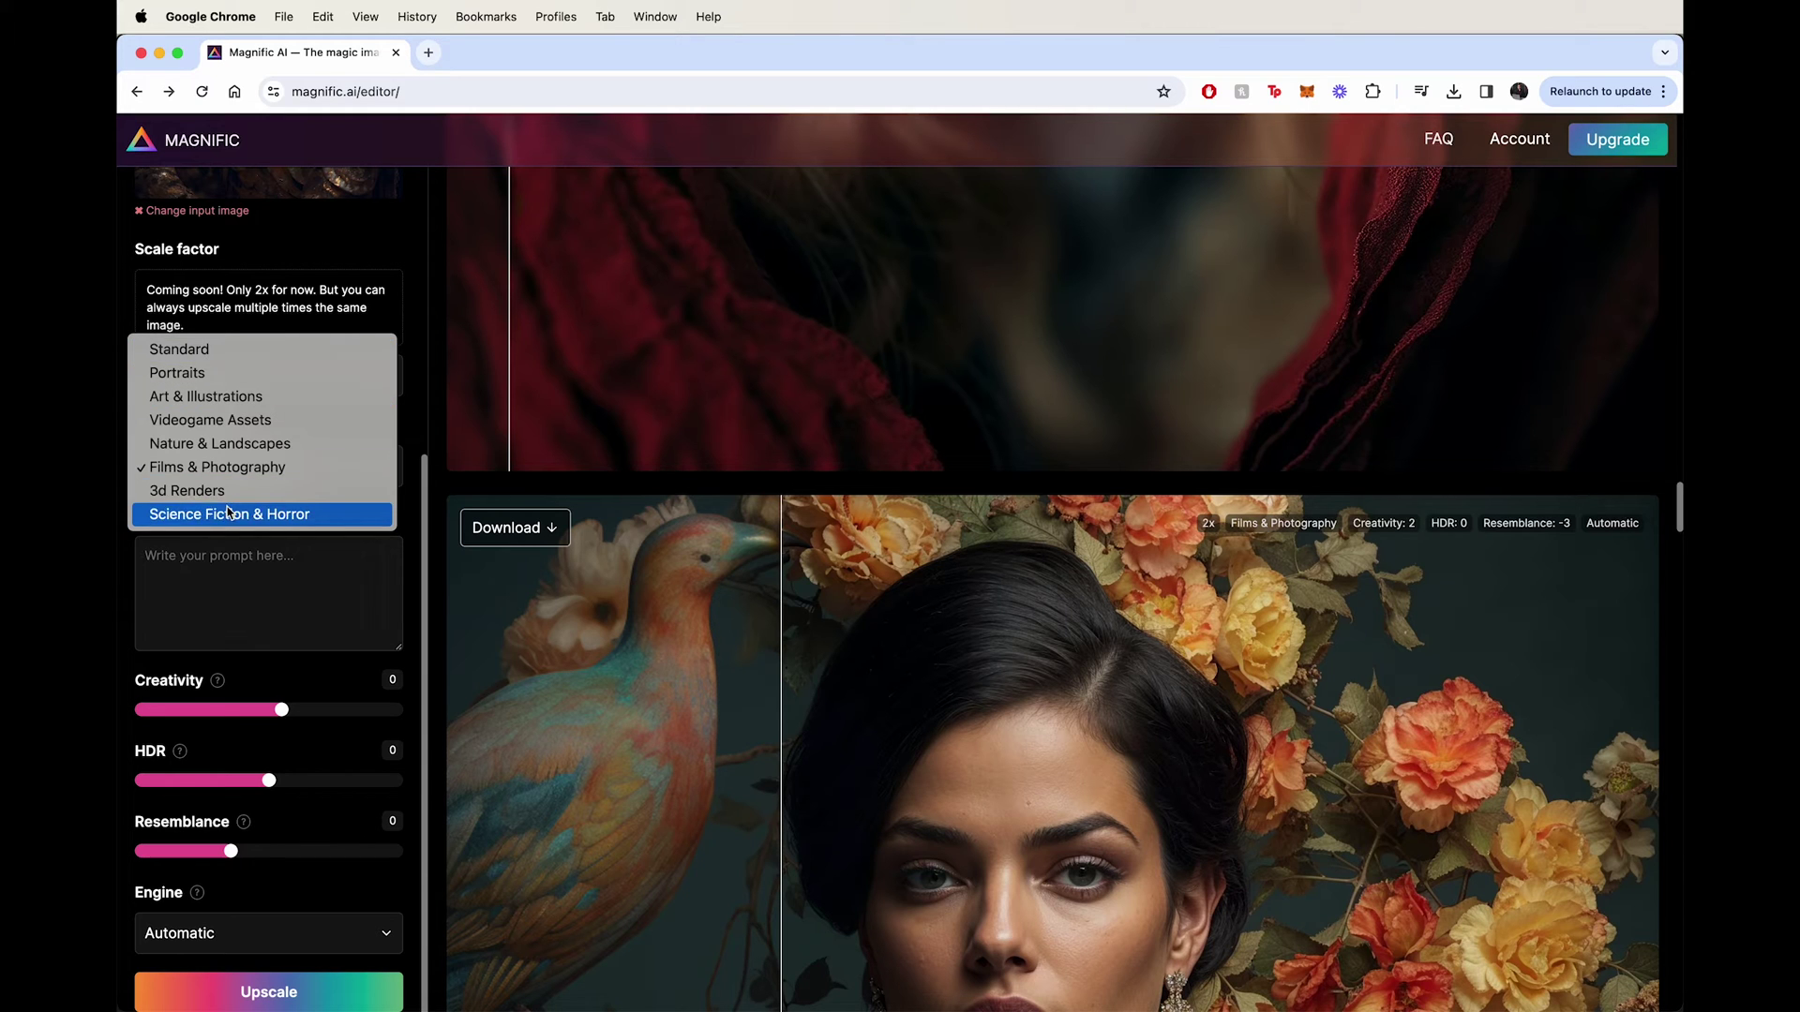
{"action": "left_click", "coordinate": [210, 361]}
{"action": "scroll", "coordinate": [802, 555], "scroll_direction": "down", "scroll_amount": 6}
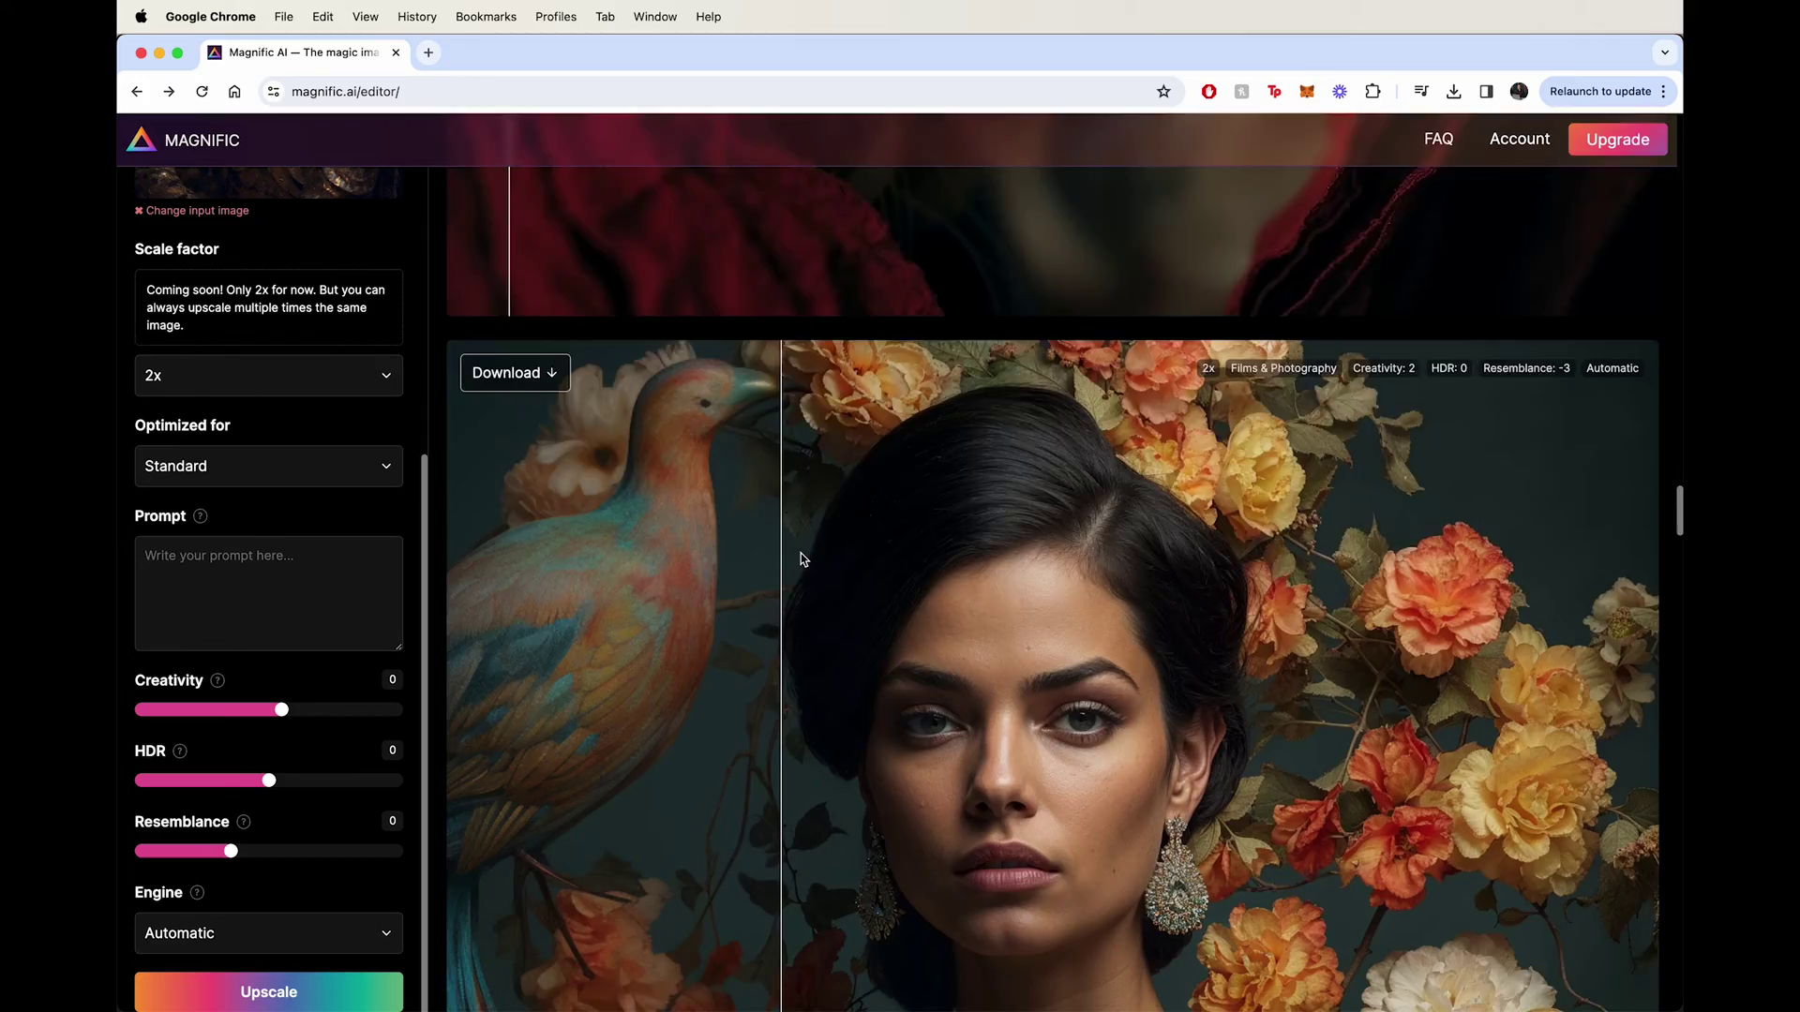
{"action": "scroll", "coordinate": [800, 560], "scroll_direction": "down", "scroll_amount": 10}
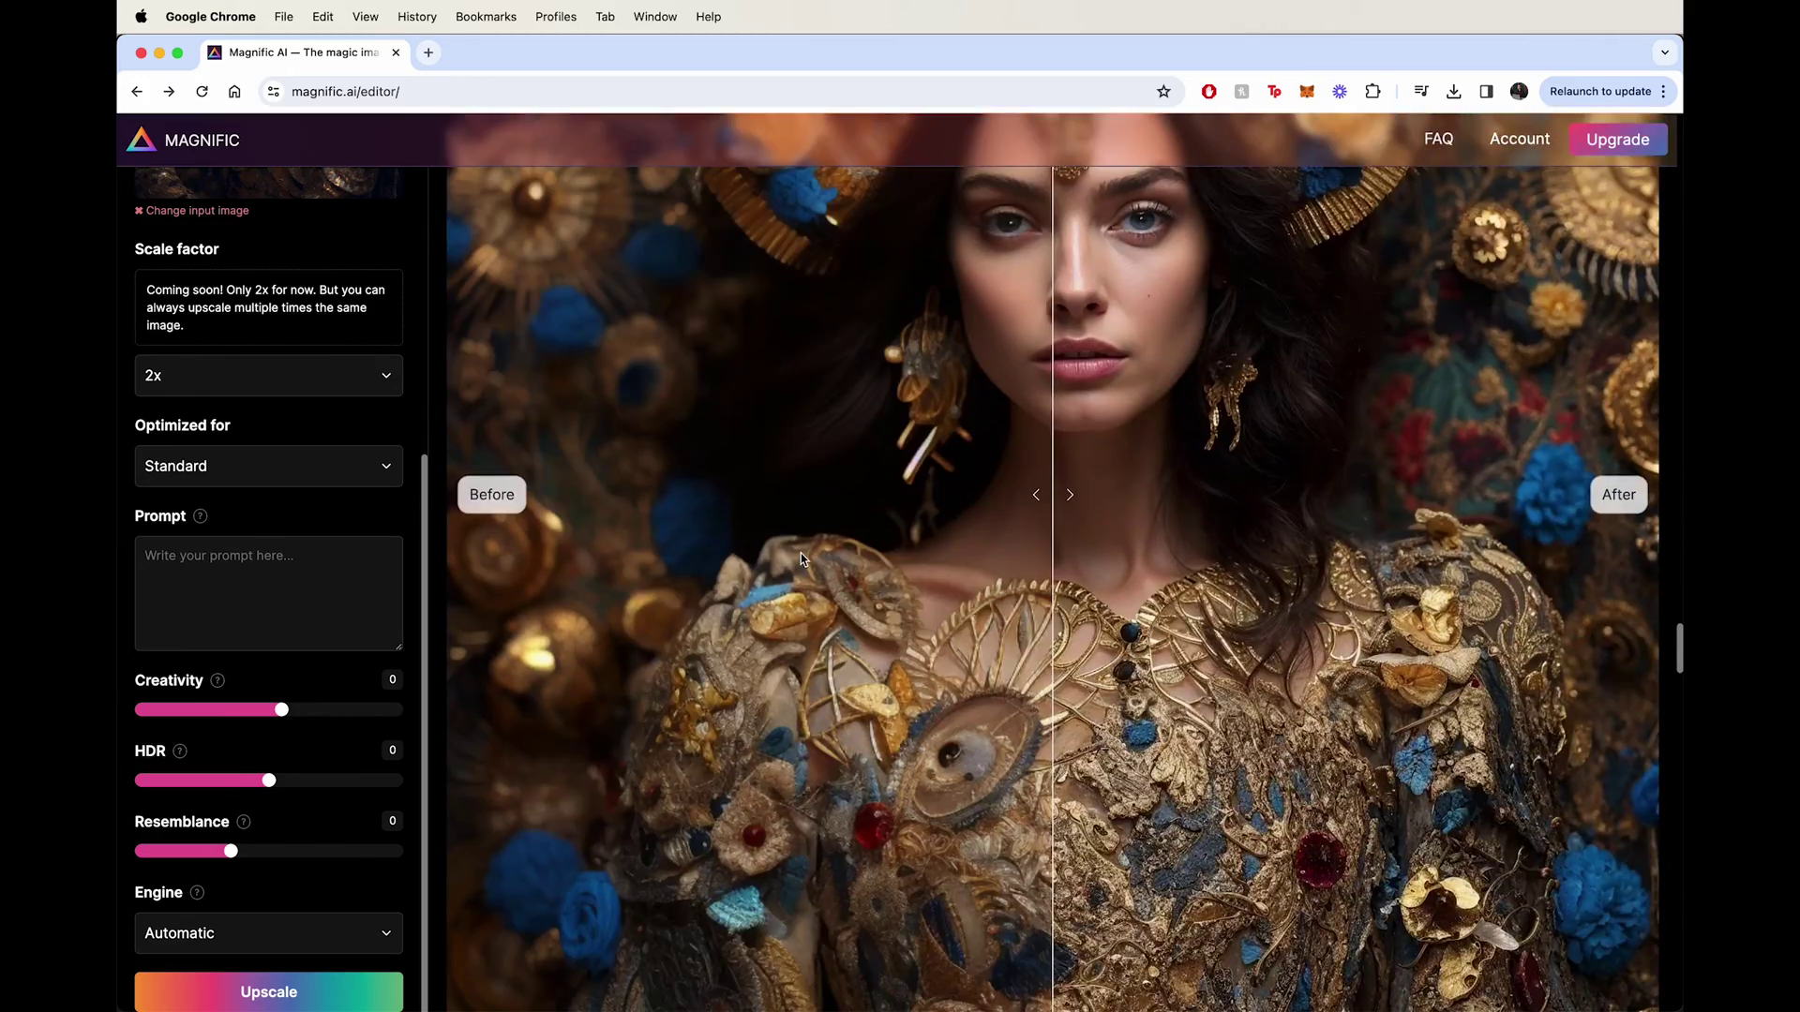
{"action": "scroll", "coordinate": [800, 559], "scroll_direction": "up", "scroll_amount": 3}
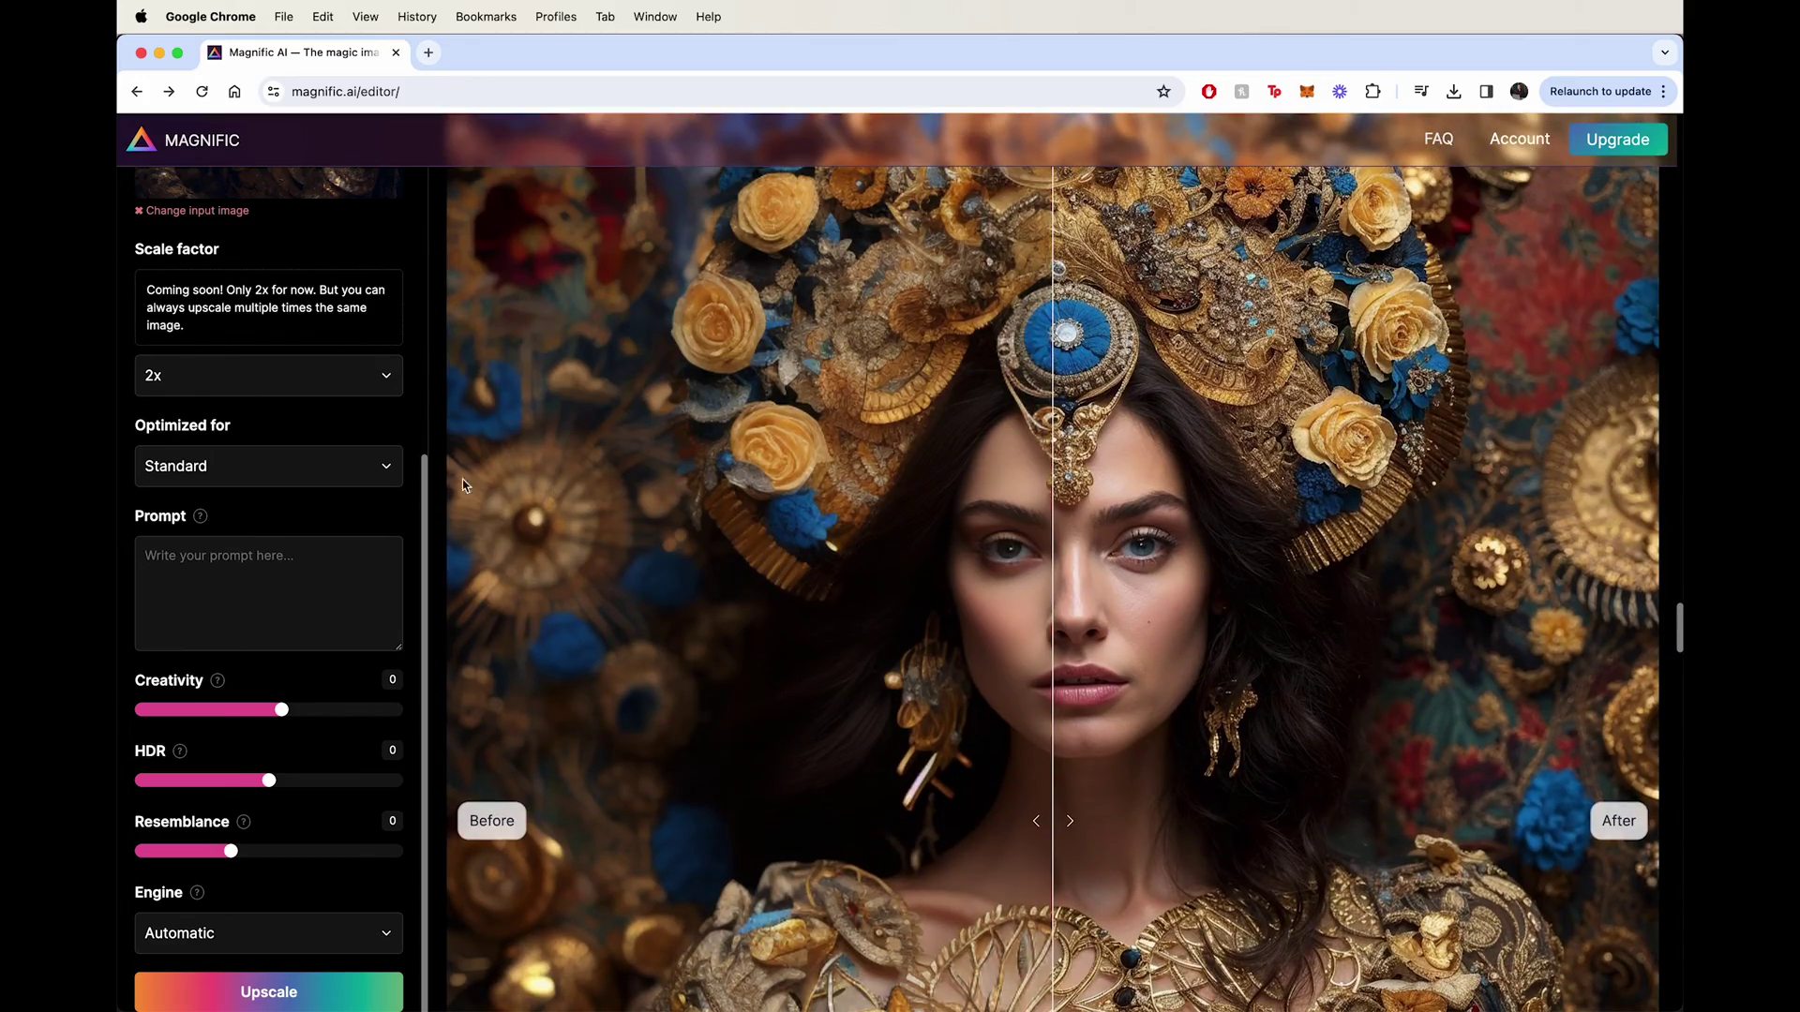
{"action": "left_click", "coordinate": [248, 470]}
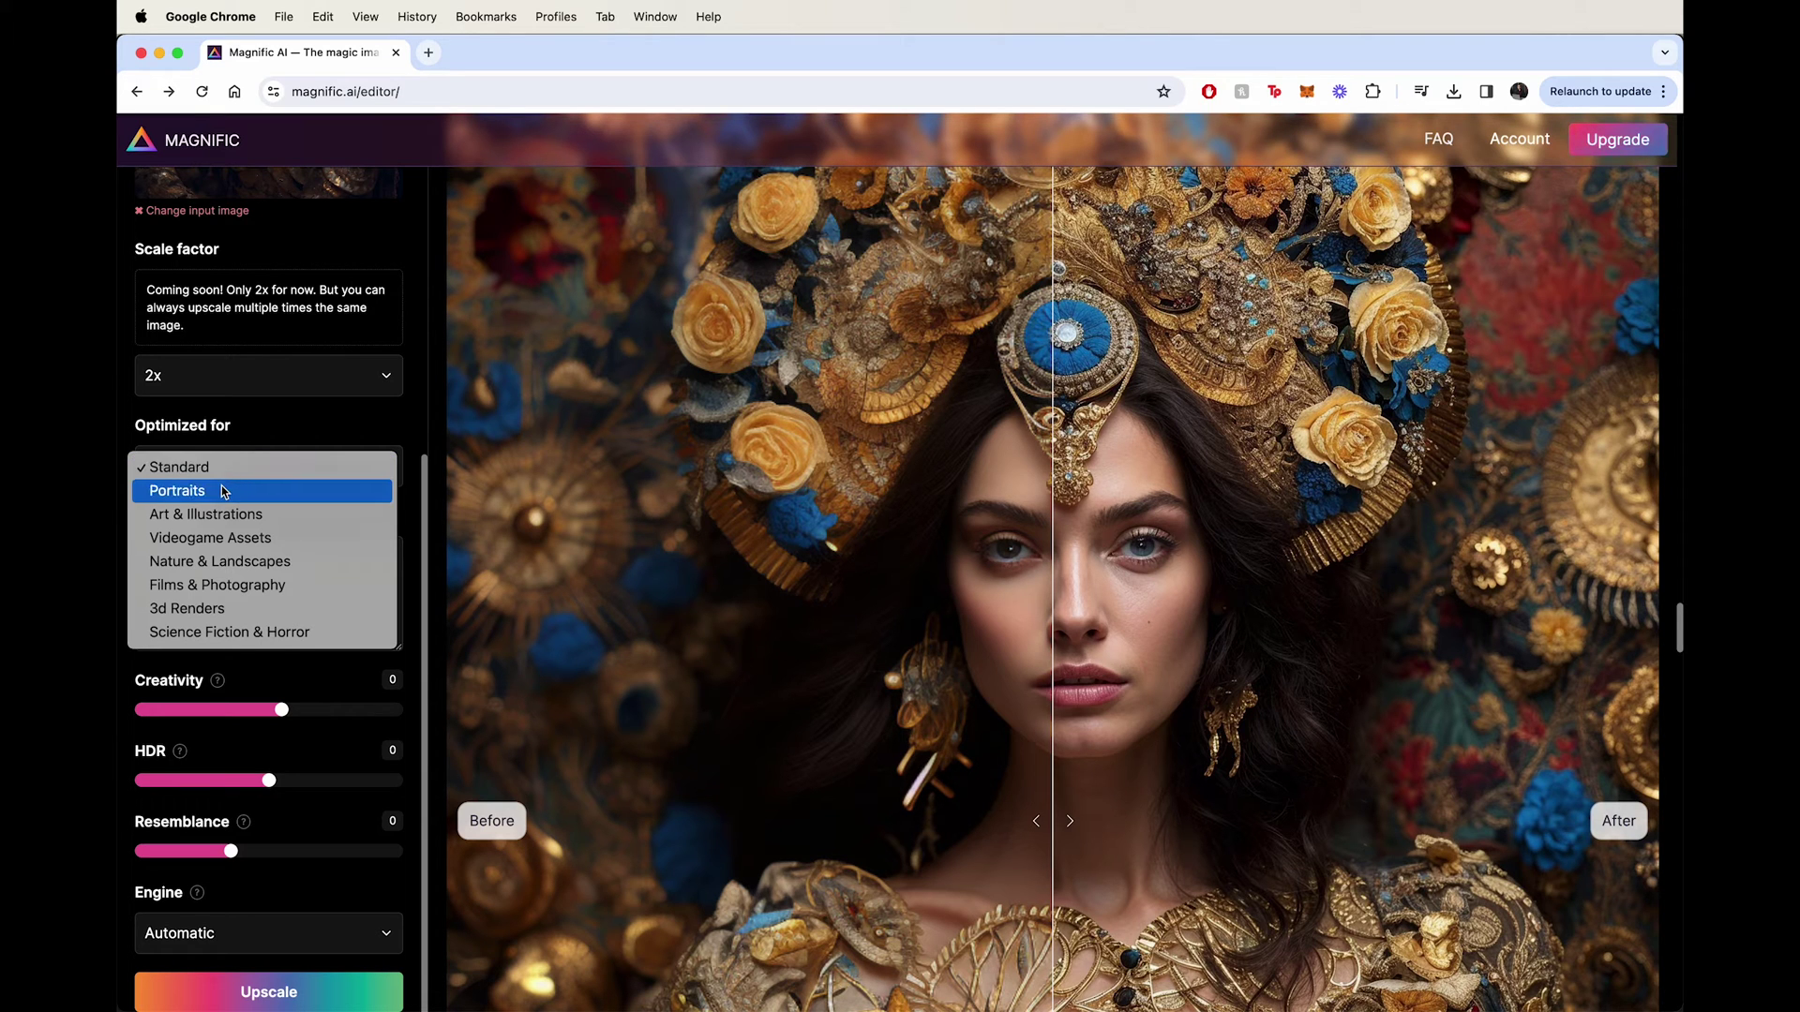
- Choose Portraits optimization and scroll to the brunette portrait result
{"action": "left_click", "coordinate": [225, 491]}
{"action": "scroll", "coordinate": [977, 467], "scroll_direction": "down", "scroll_amount": 15}
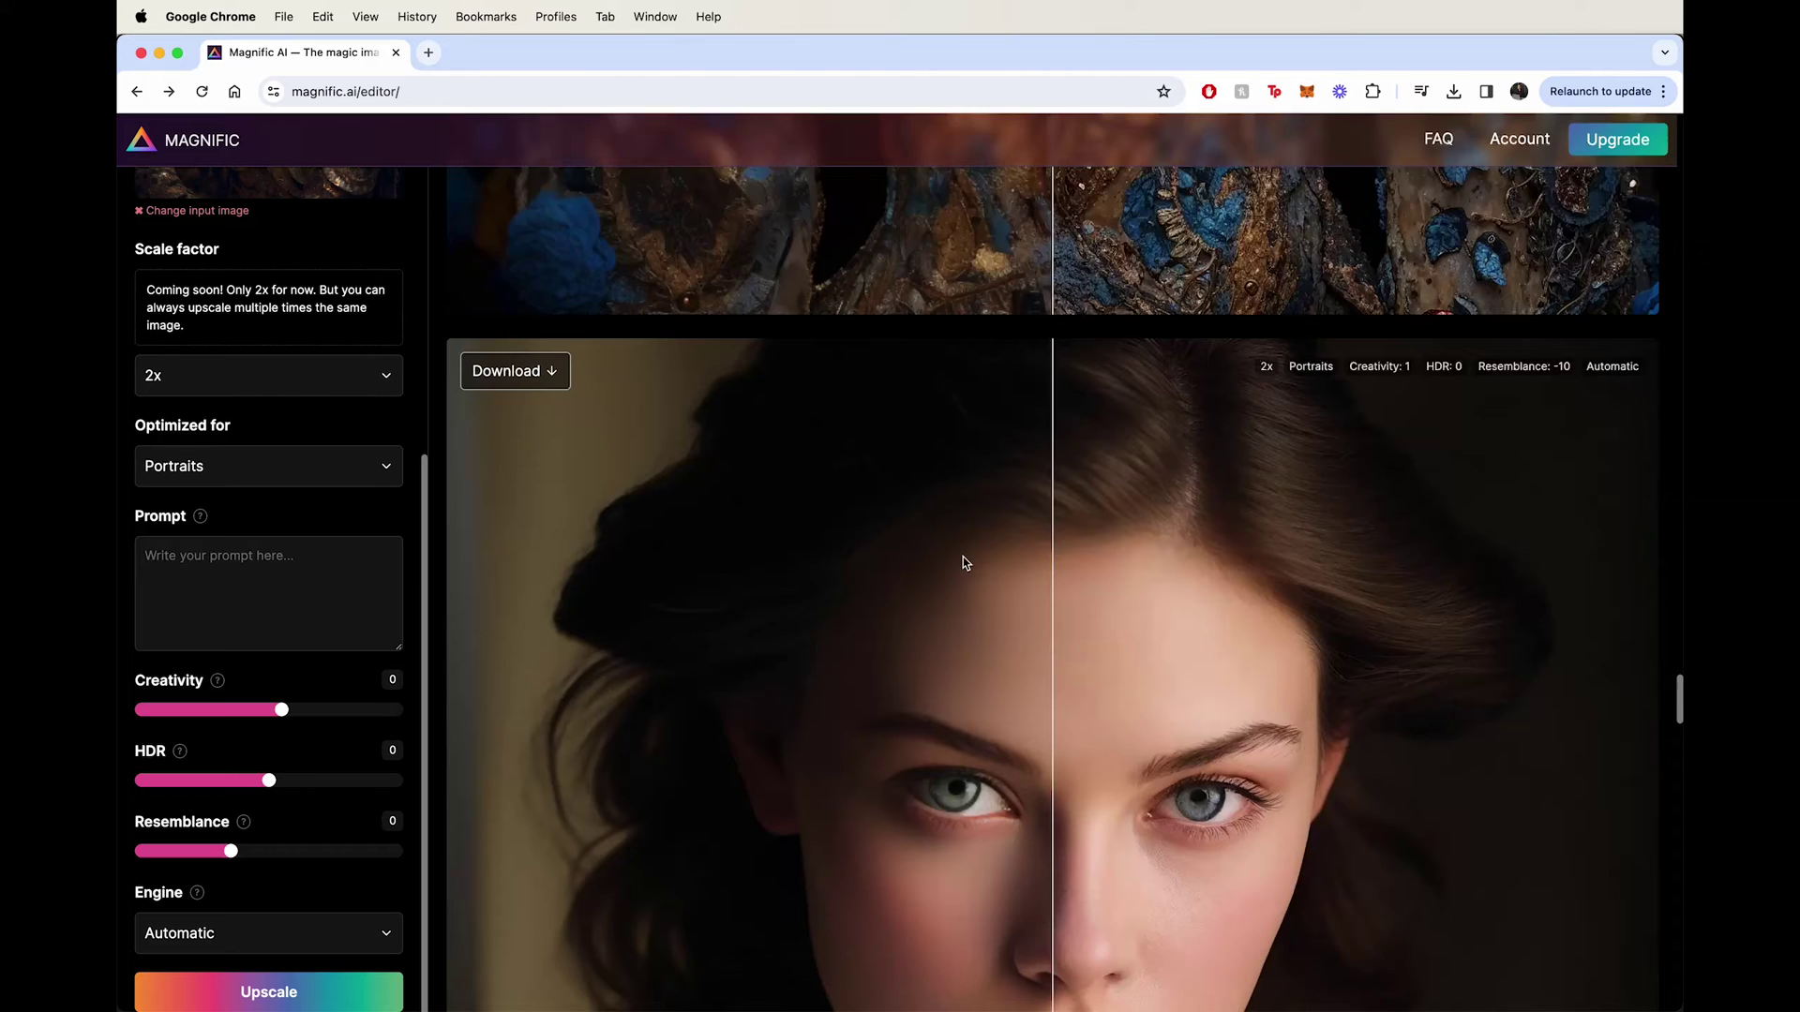
{"action": "scroll", "coordinate": [964, 561], "scroll_direction": "down", "scroll_amount": 3}
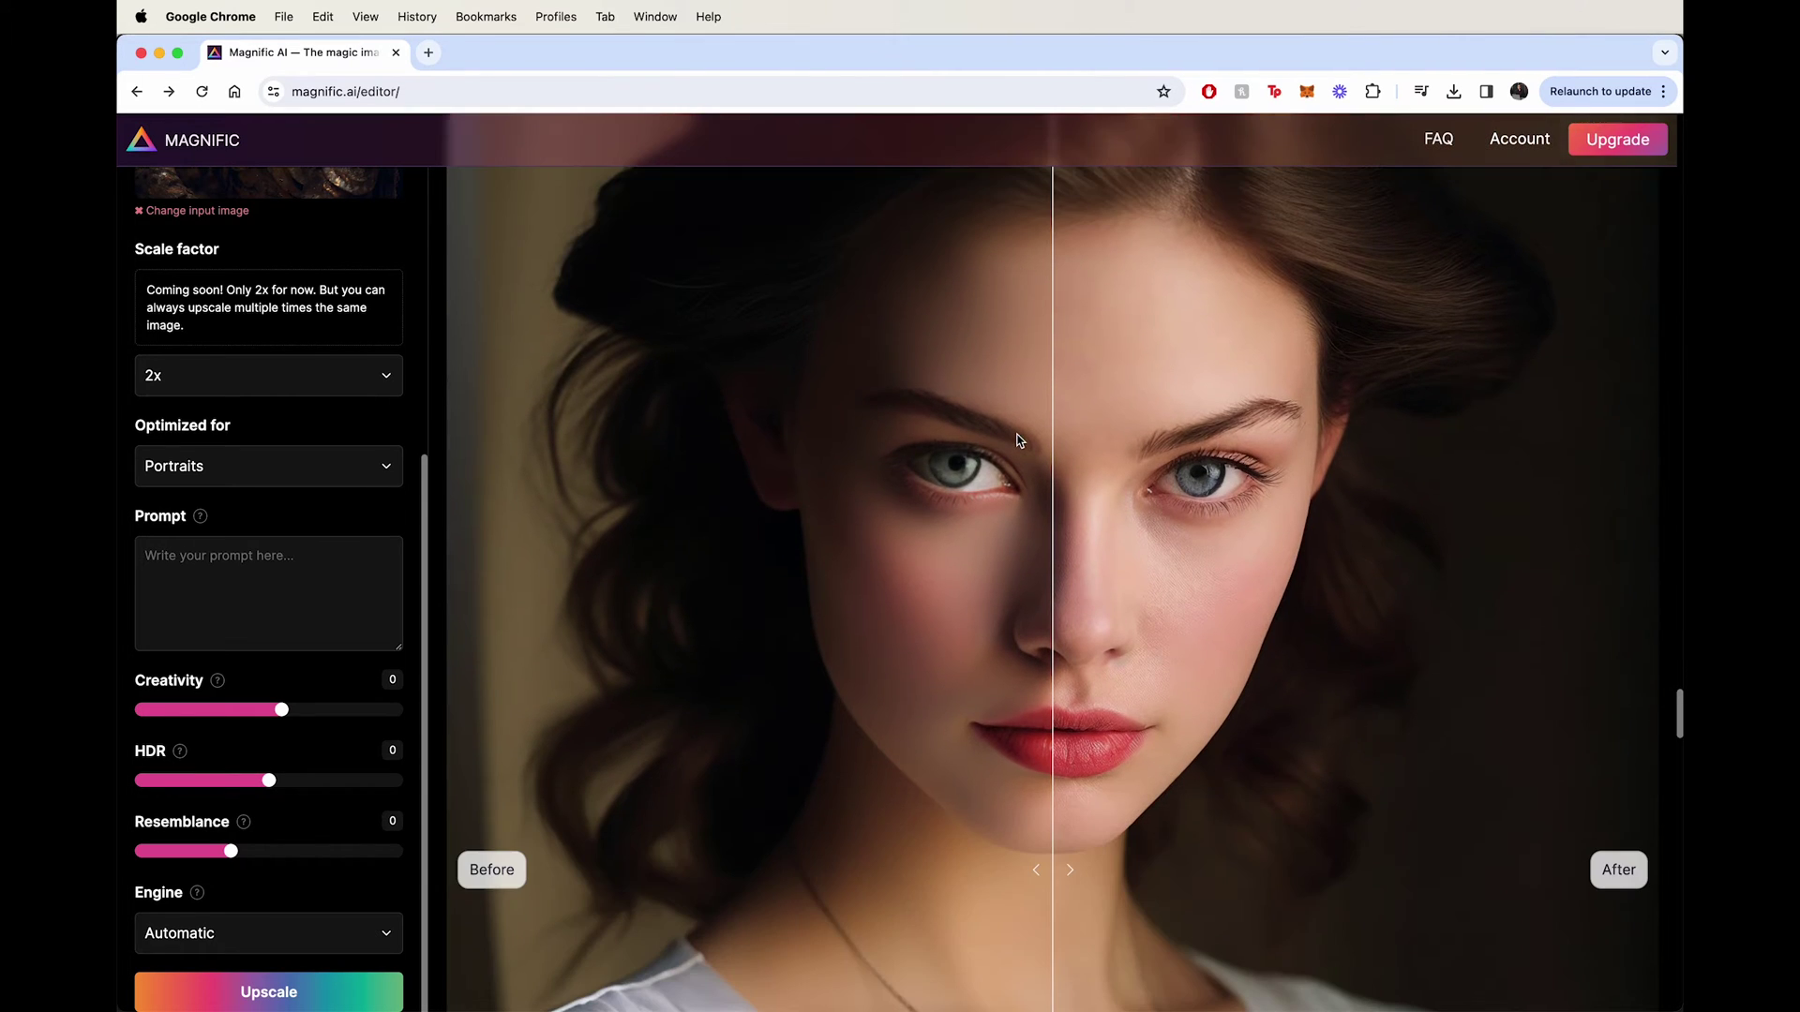
{"action": "scroll", "coordinate": [1086, 569], "scroll_direction": "up", "scroll_amount": 3}
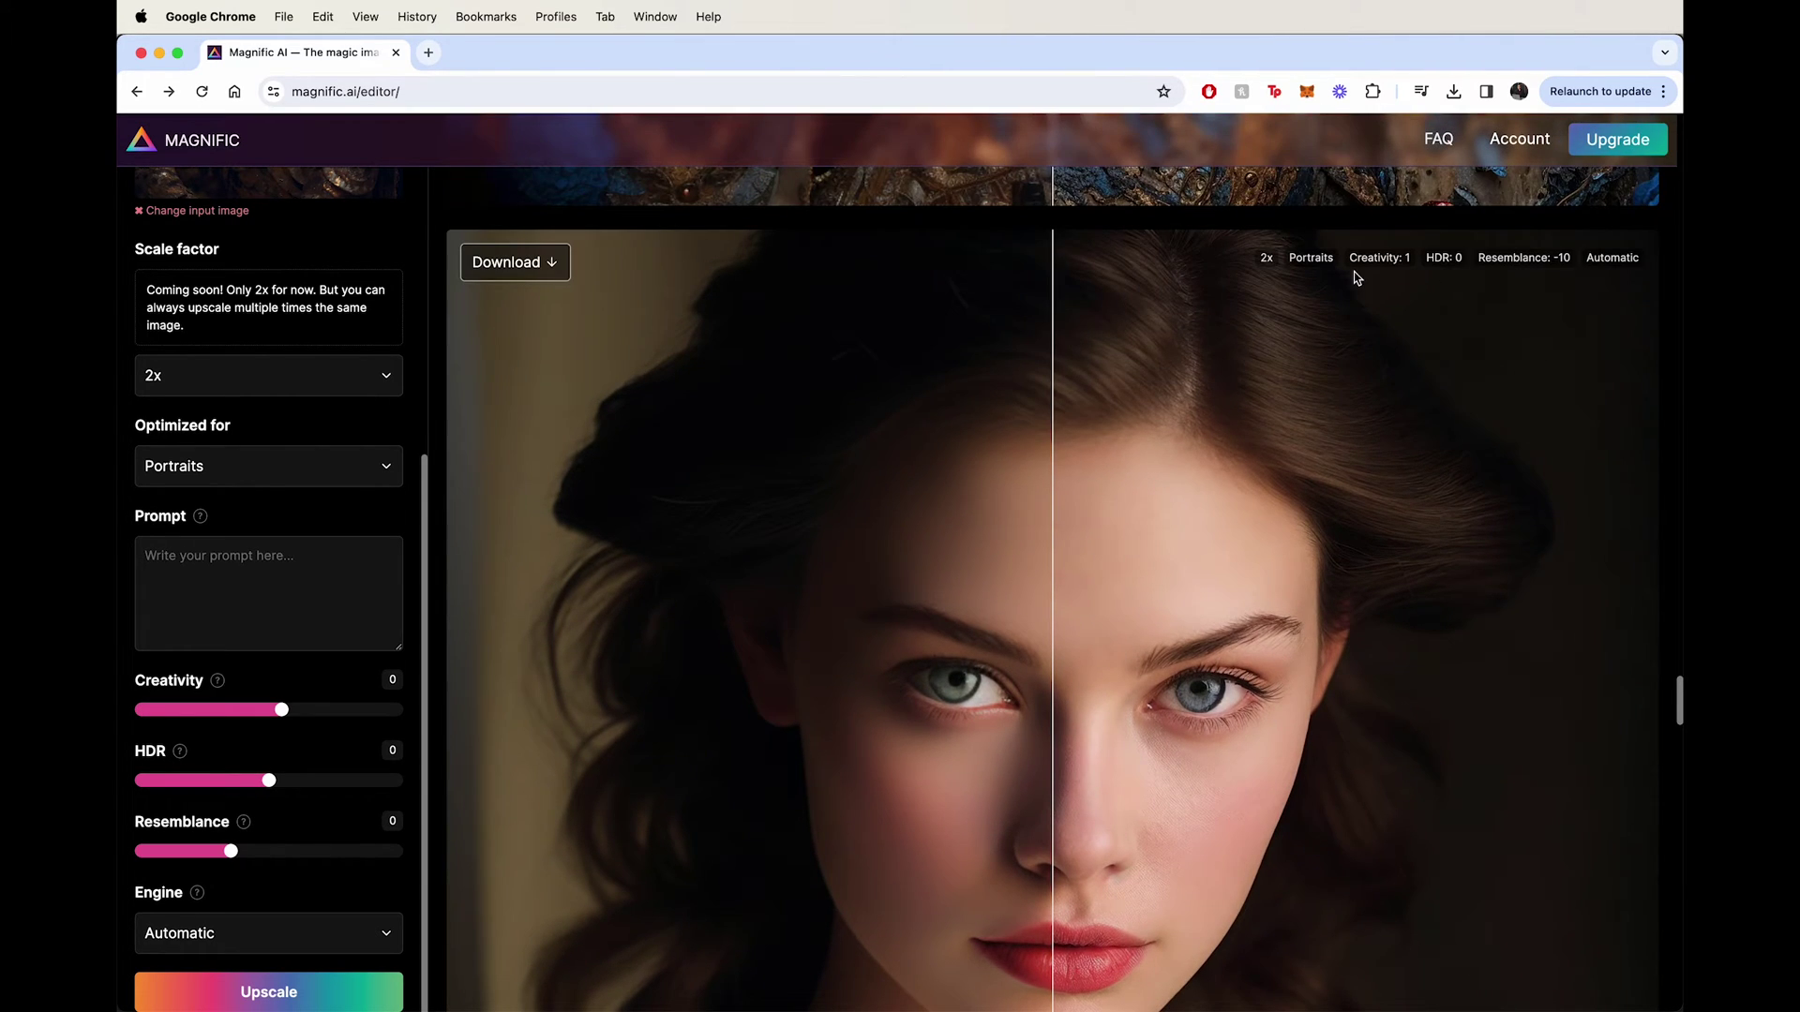
{"action": "scroll", "coordinate": [1130, 551], "scroll_direction": "down", "scroll_amount": 1}
- Sweep the before/after slider across the brunette portrait, ending with the upscale over most of the face
{"action": "left_click_drag", "start_coordinate": [1130, 551], "coordinate": [1413, 539]}
{"action": "scroll", "coordinate": [1294, 609], "scroll_direction": "up", "scroll_amount": 1}
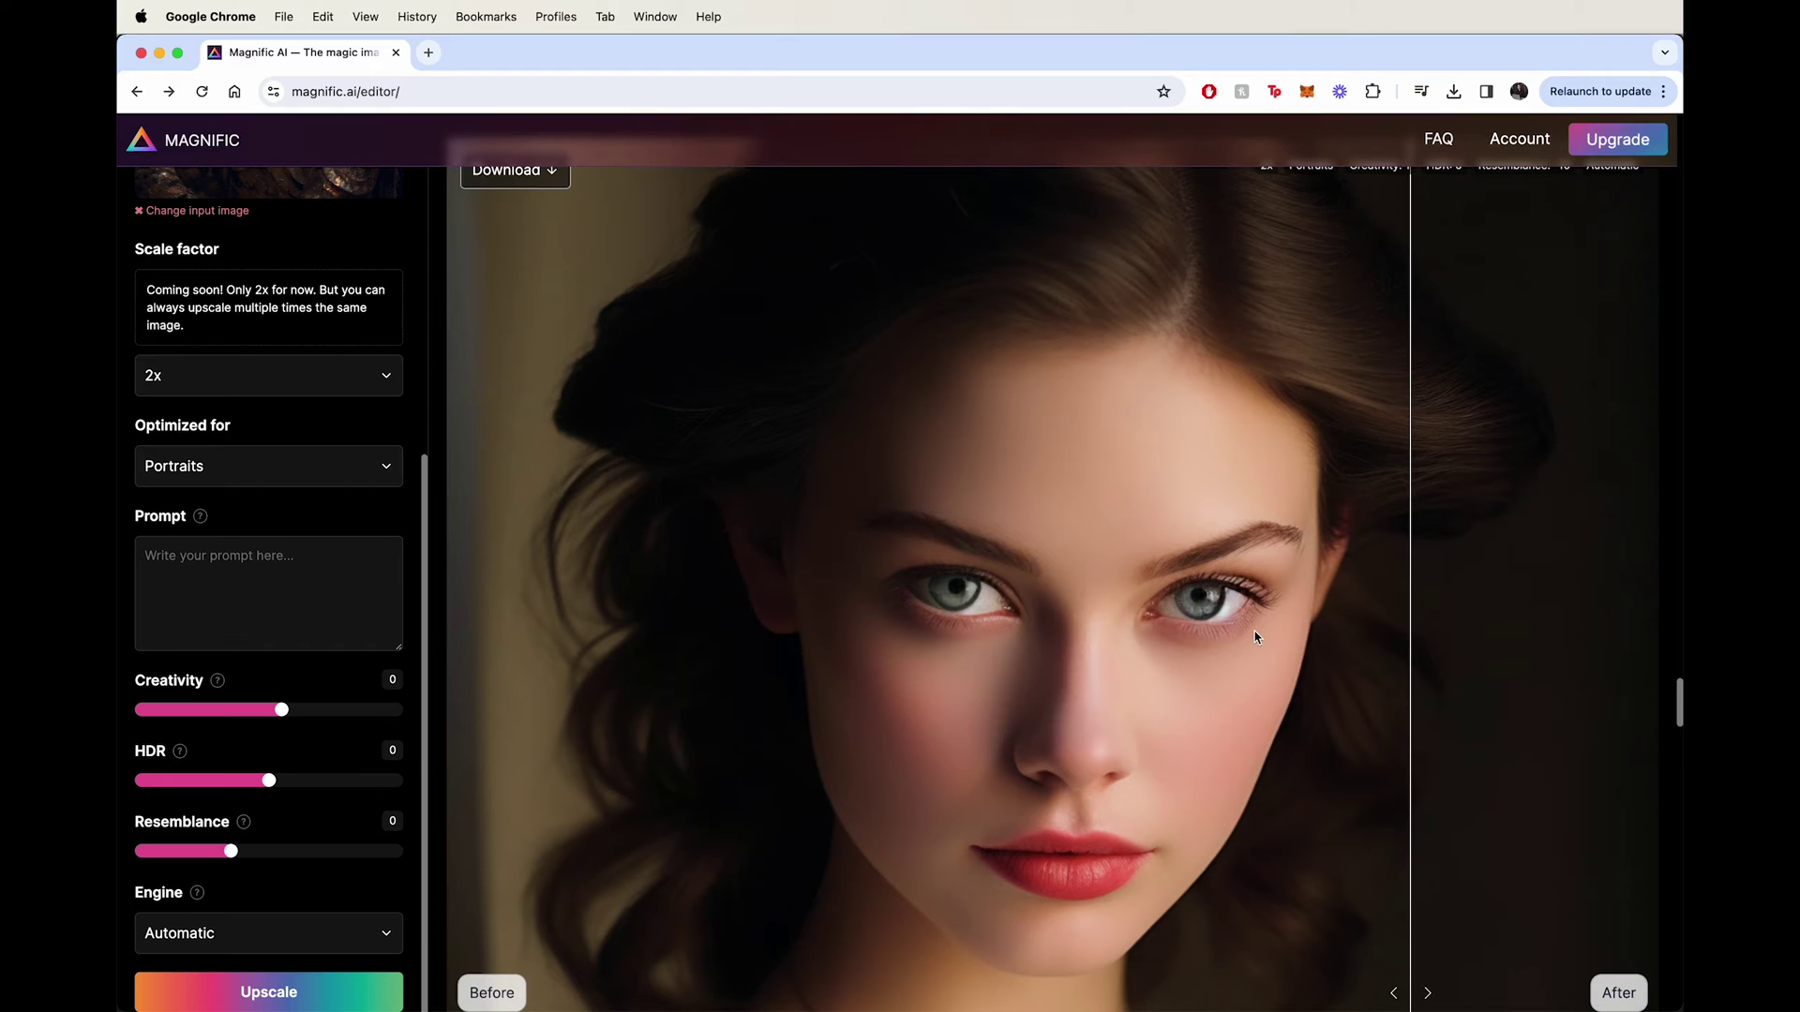
{"action": "left_click_drag", "start_coordinate": [1257, 631], "coordinate": [715, 638]}
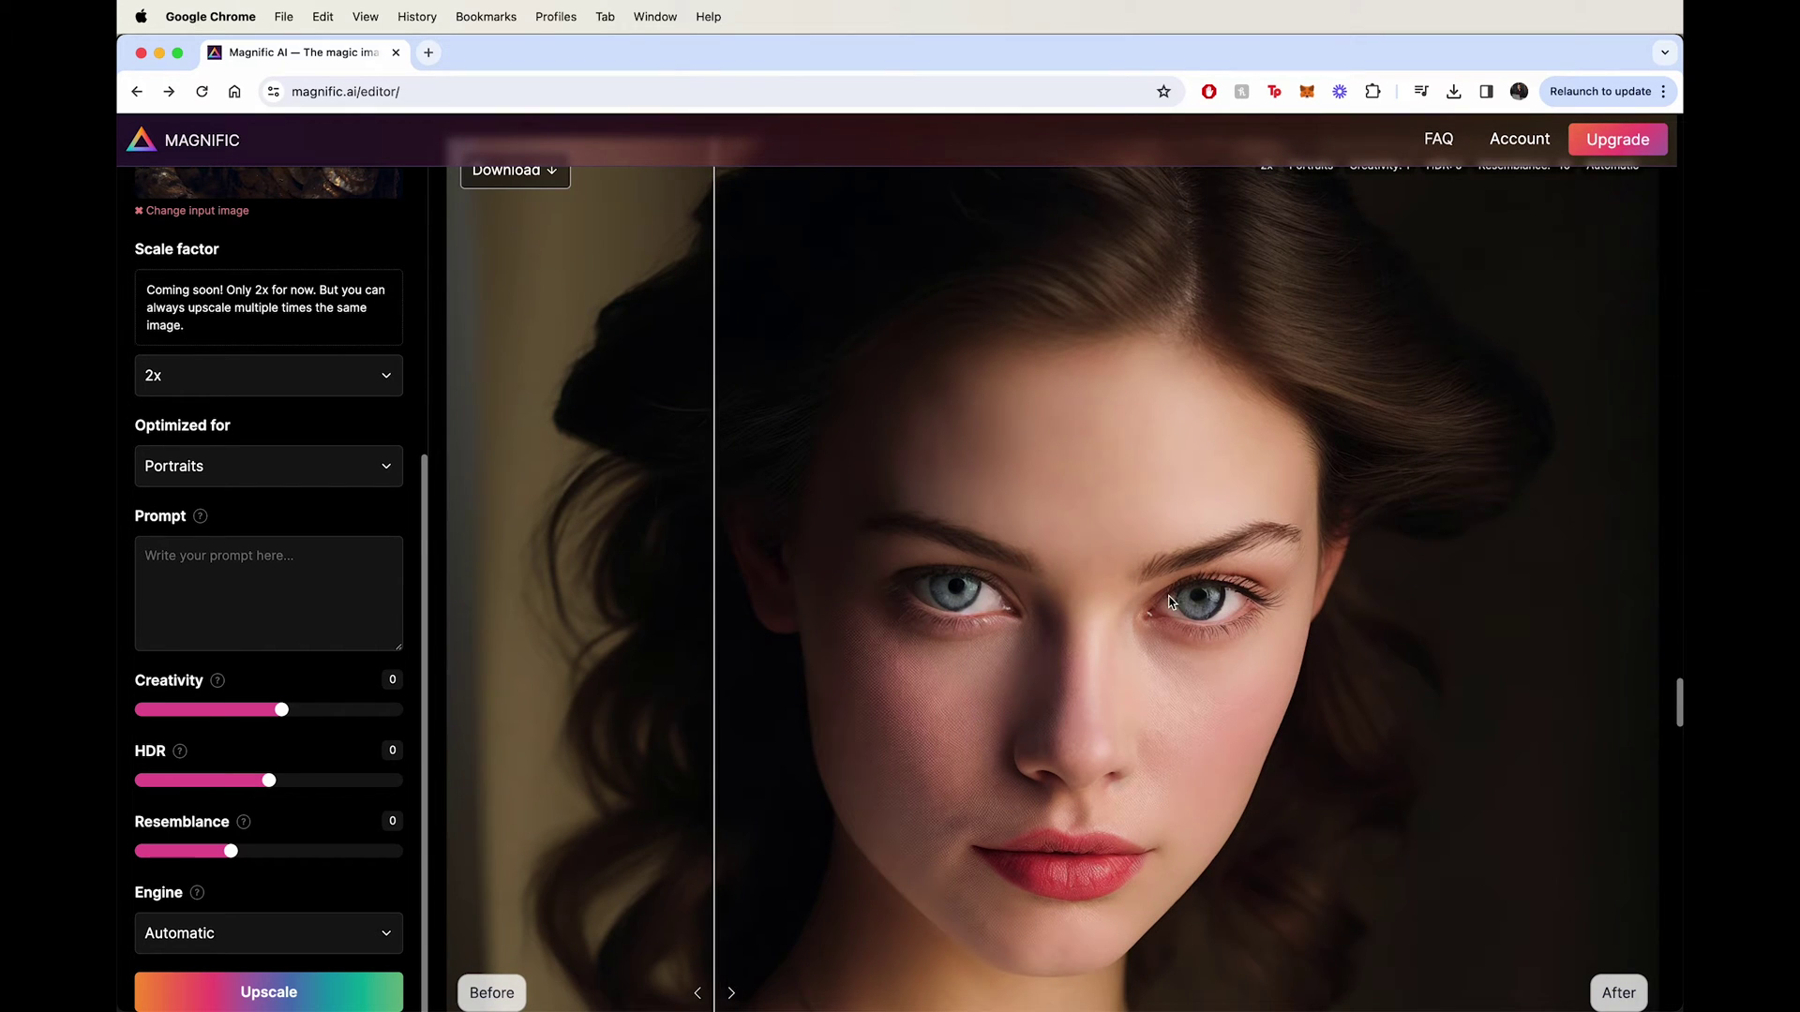
{"action": "scroll", "coordinate": [1181, 581], "scroll_direction": "up", "scroll_amount": 2}
{"action": "left_click_drag", "start_coordinate": [1100, 554], "coordinate": [1387, 745]}
{"action": "left_click_drag", "start_coordinate": [1141, 822], "coordinate": [680, 808]}
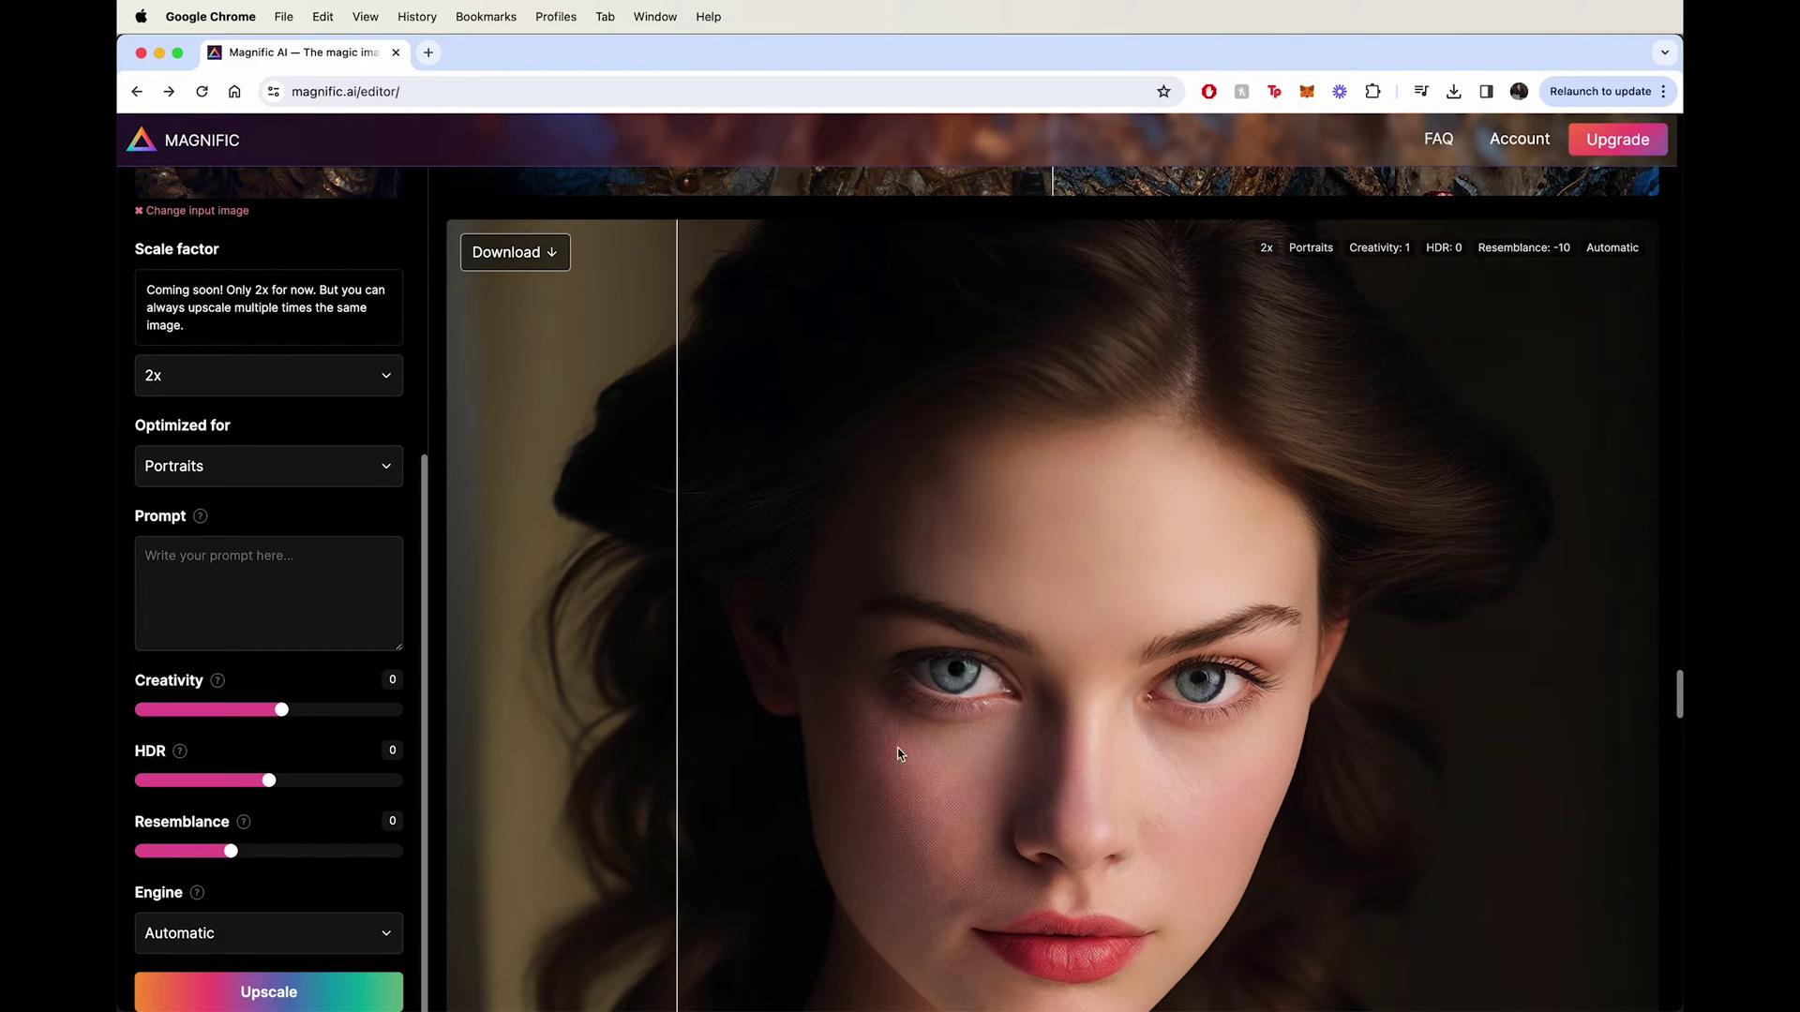
{"action": "left_click_drag", "start_coordinate": [949, 750], "coordinate": [1413, 799]}
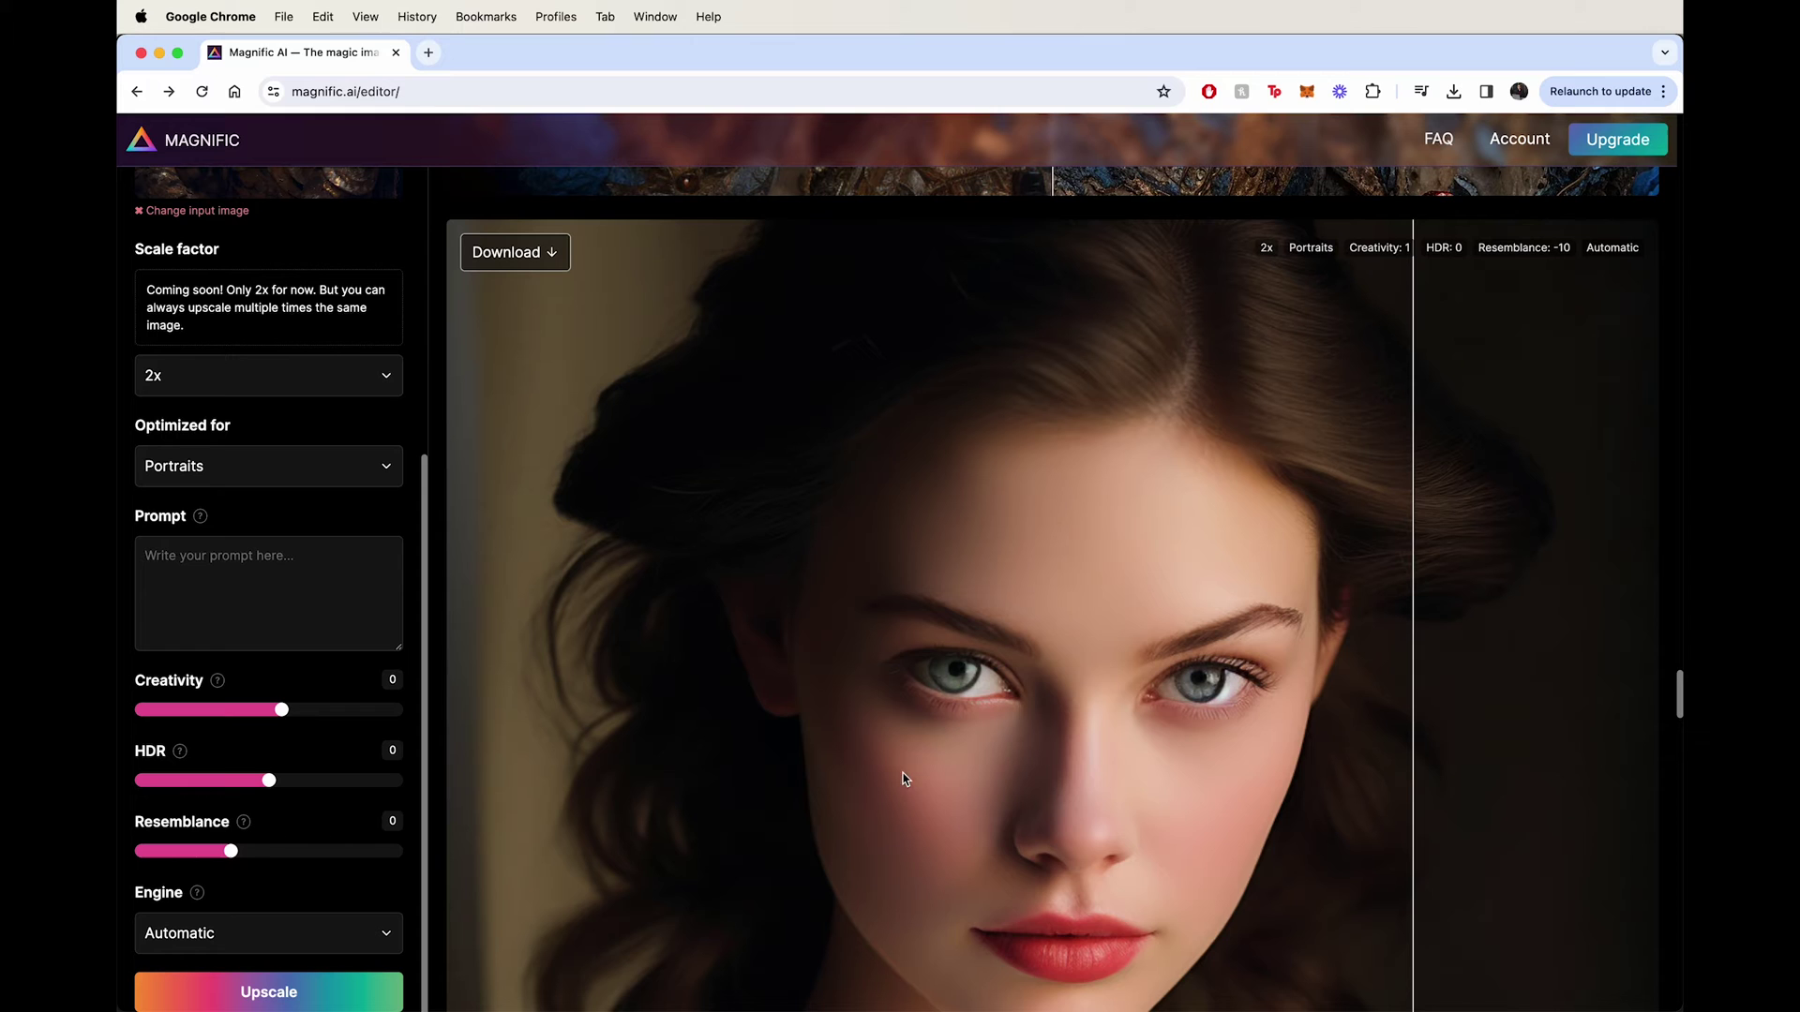
{"action": "left_click_drag", "start_coordinate": [1026, 807], "coordinate": [740, 797]}
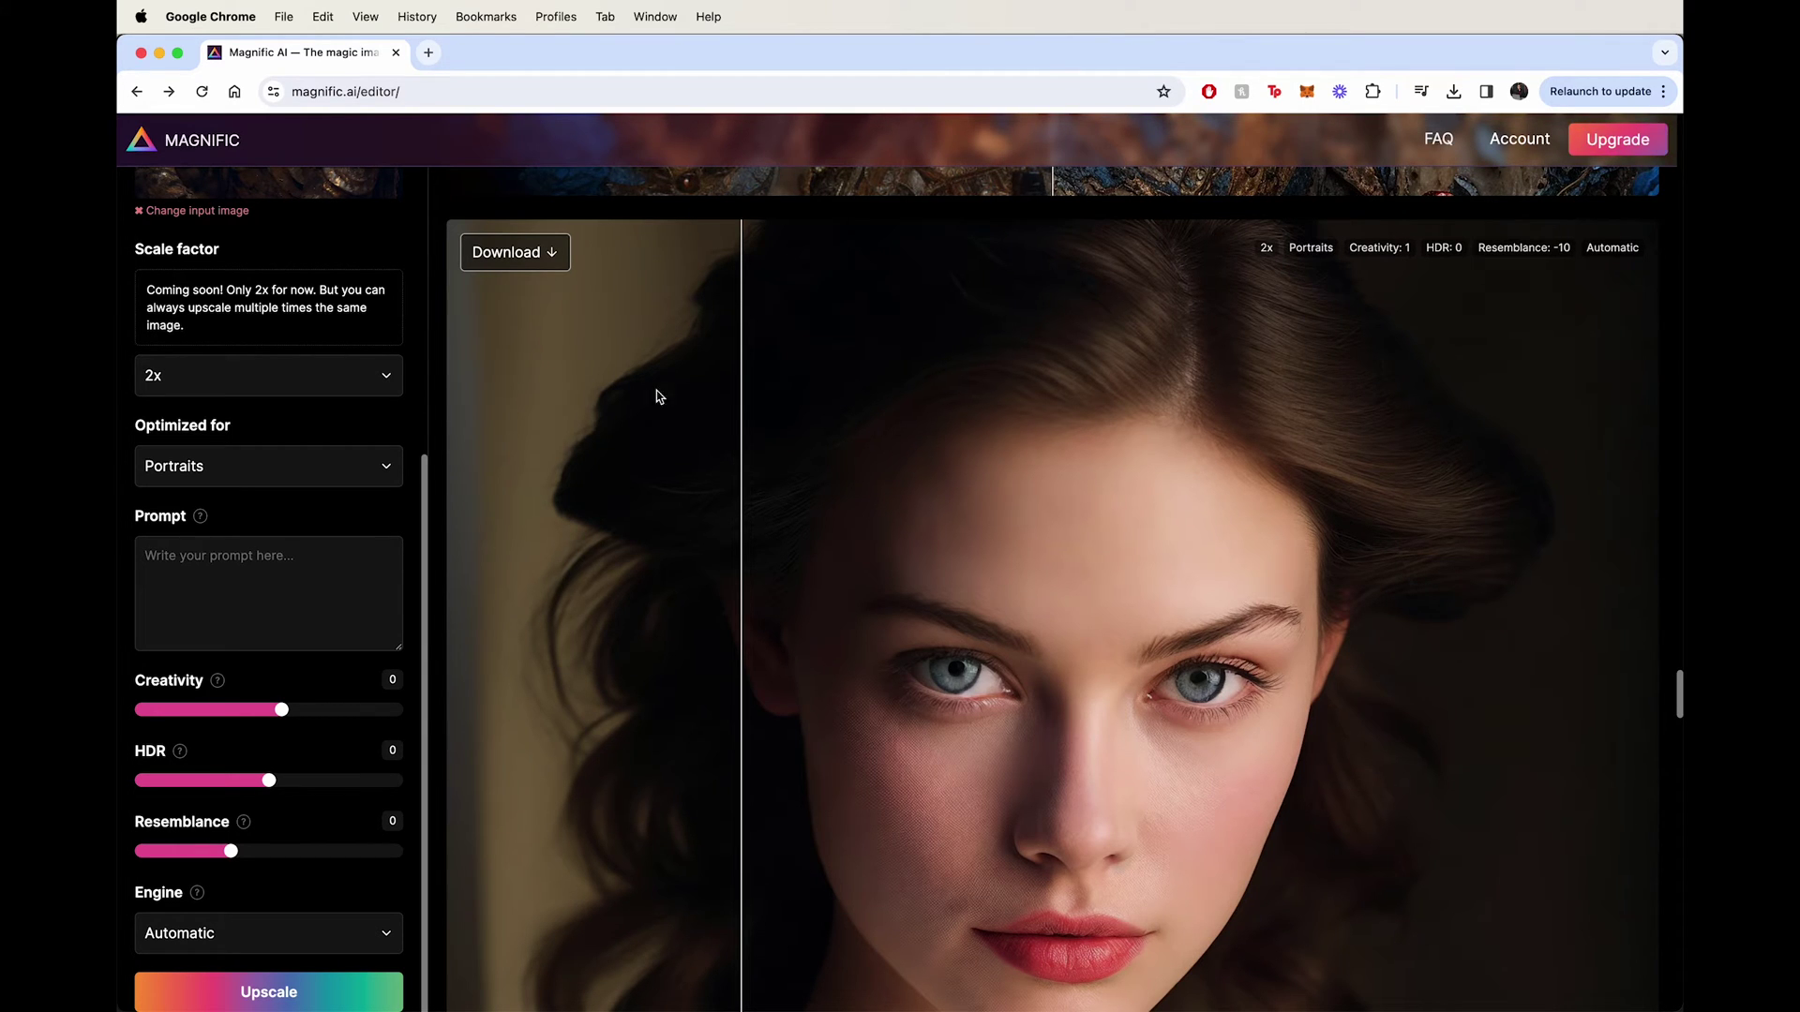
- Set Optimized for back to Films & Photography
{"action": "scroll", "coordinate": [1077, 448], "scroll_direction": "down", "scroll_amount": 2}
{"action": "scroll", "coordinate": [1090, 464], "scroll_direction": "up", "scroll_amount": 5}
{"action": "scroll", "coordinate": [1092, 469], "scroll_direction": "up", "scroll_amount": 10}
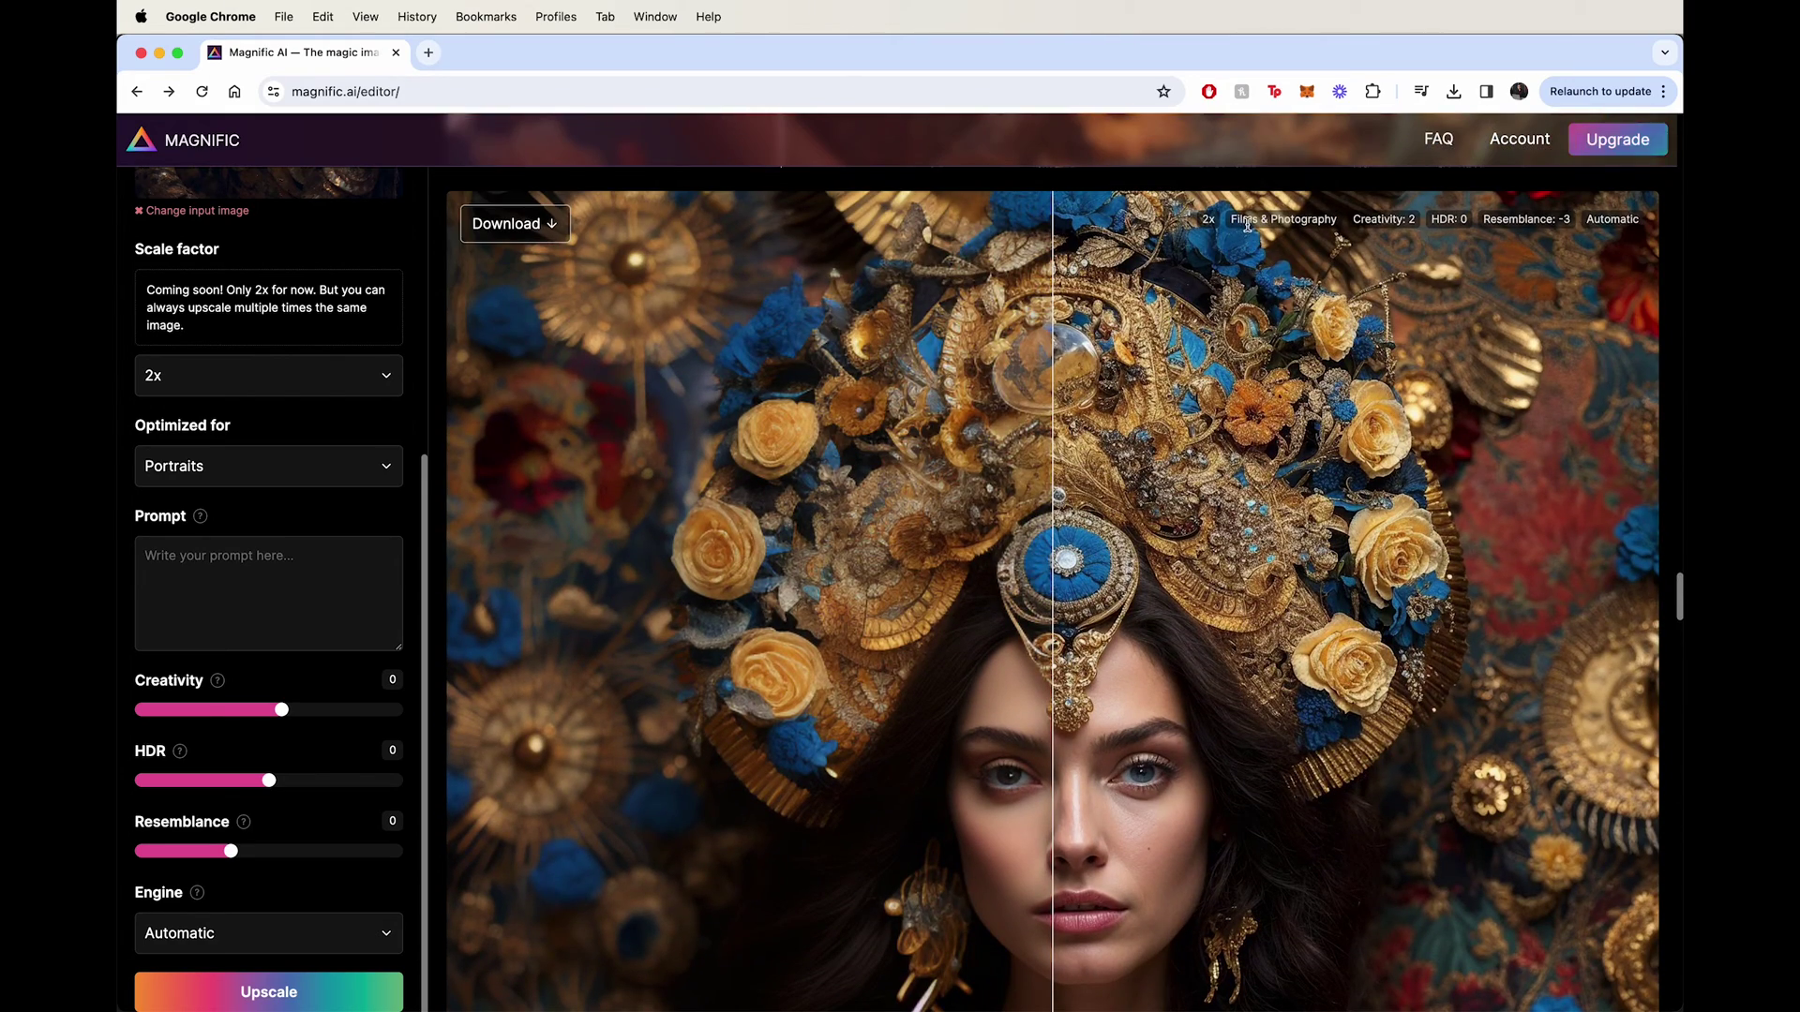
{"action": "left_click", "coordinate": [354, 464]}
{"action": "left_click", "coordinate": [280, 560]}
- Scroll to the gold-and-blue headdress card and sweep the slider across the headdress
{"action": "scroll", "coordinate": [1064, 431], "scroll_direction": "down", "scroll_amount": 3}
{"action": "scroll", "coordinate": [1070, 438], "scroll_direction": "down", "scroll_amount": 2}
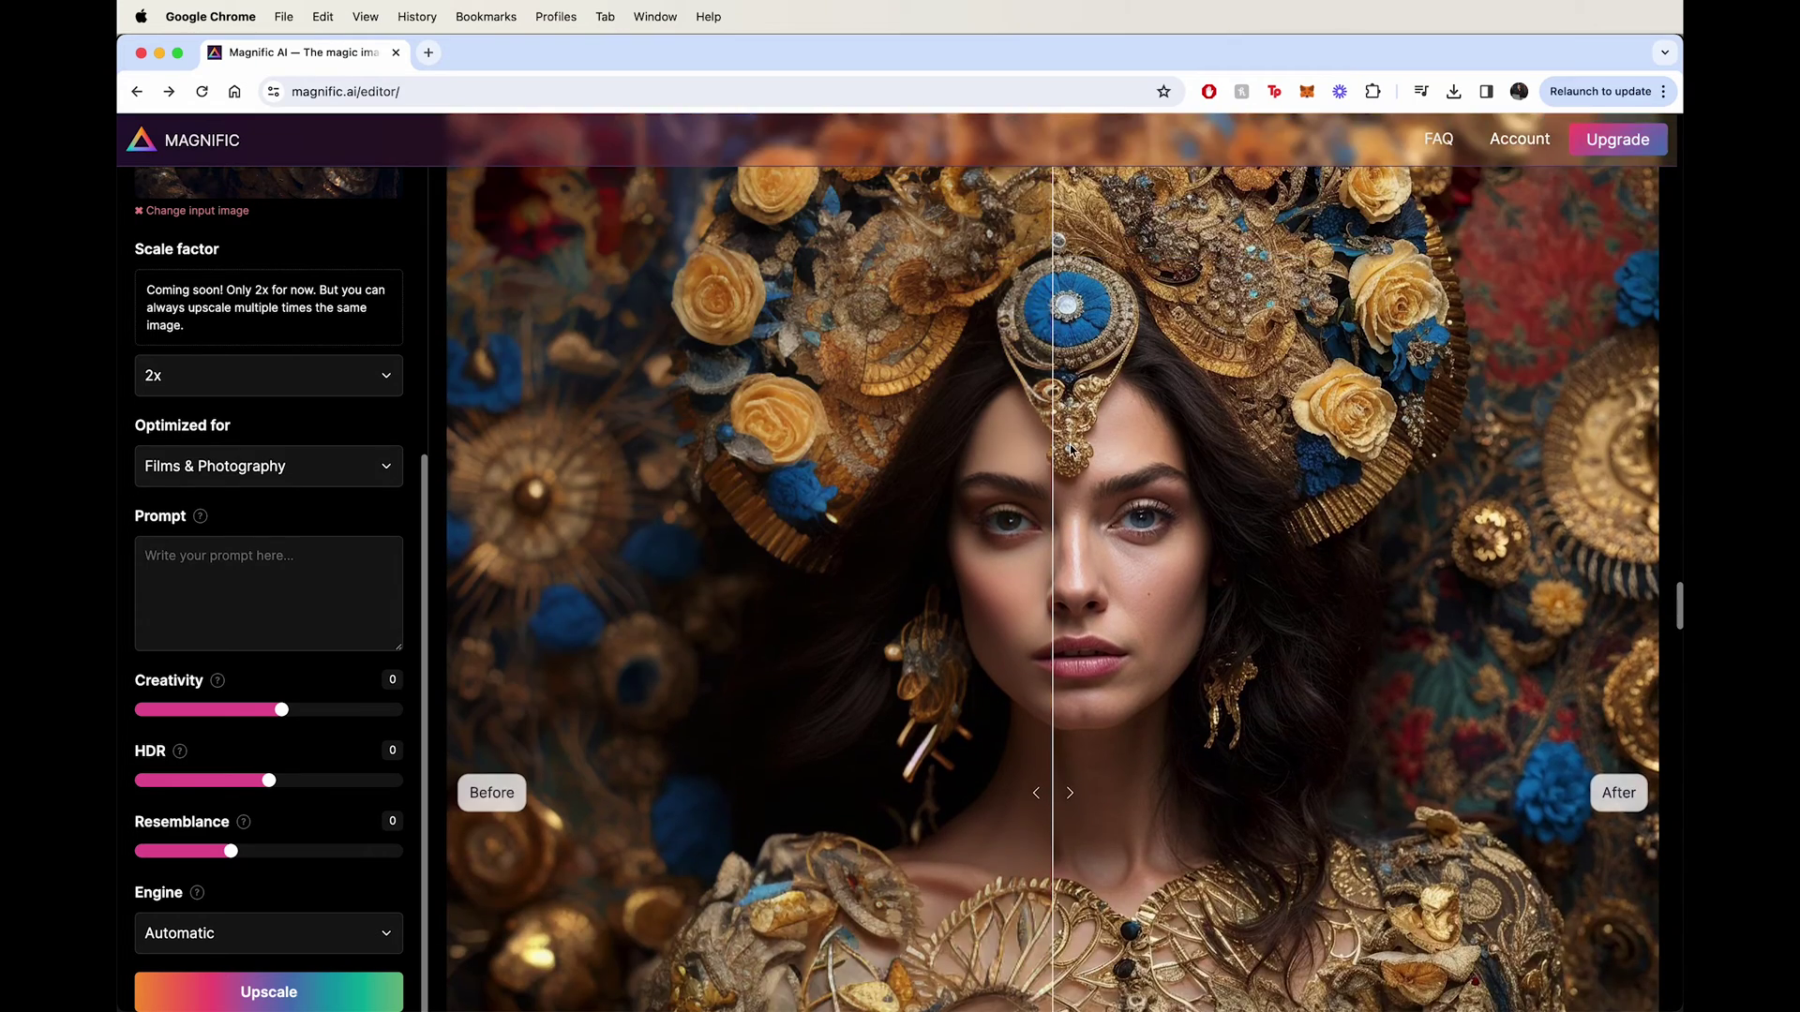
{"action": "scroll", "coordinate": [1093, 448], "scroll_direction": "up", "scroll_amount": 5}
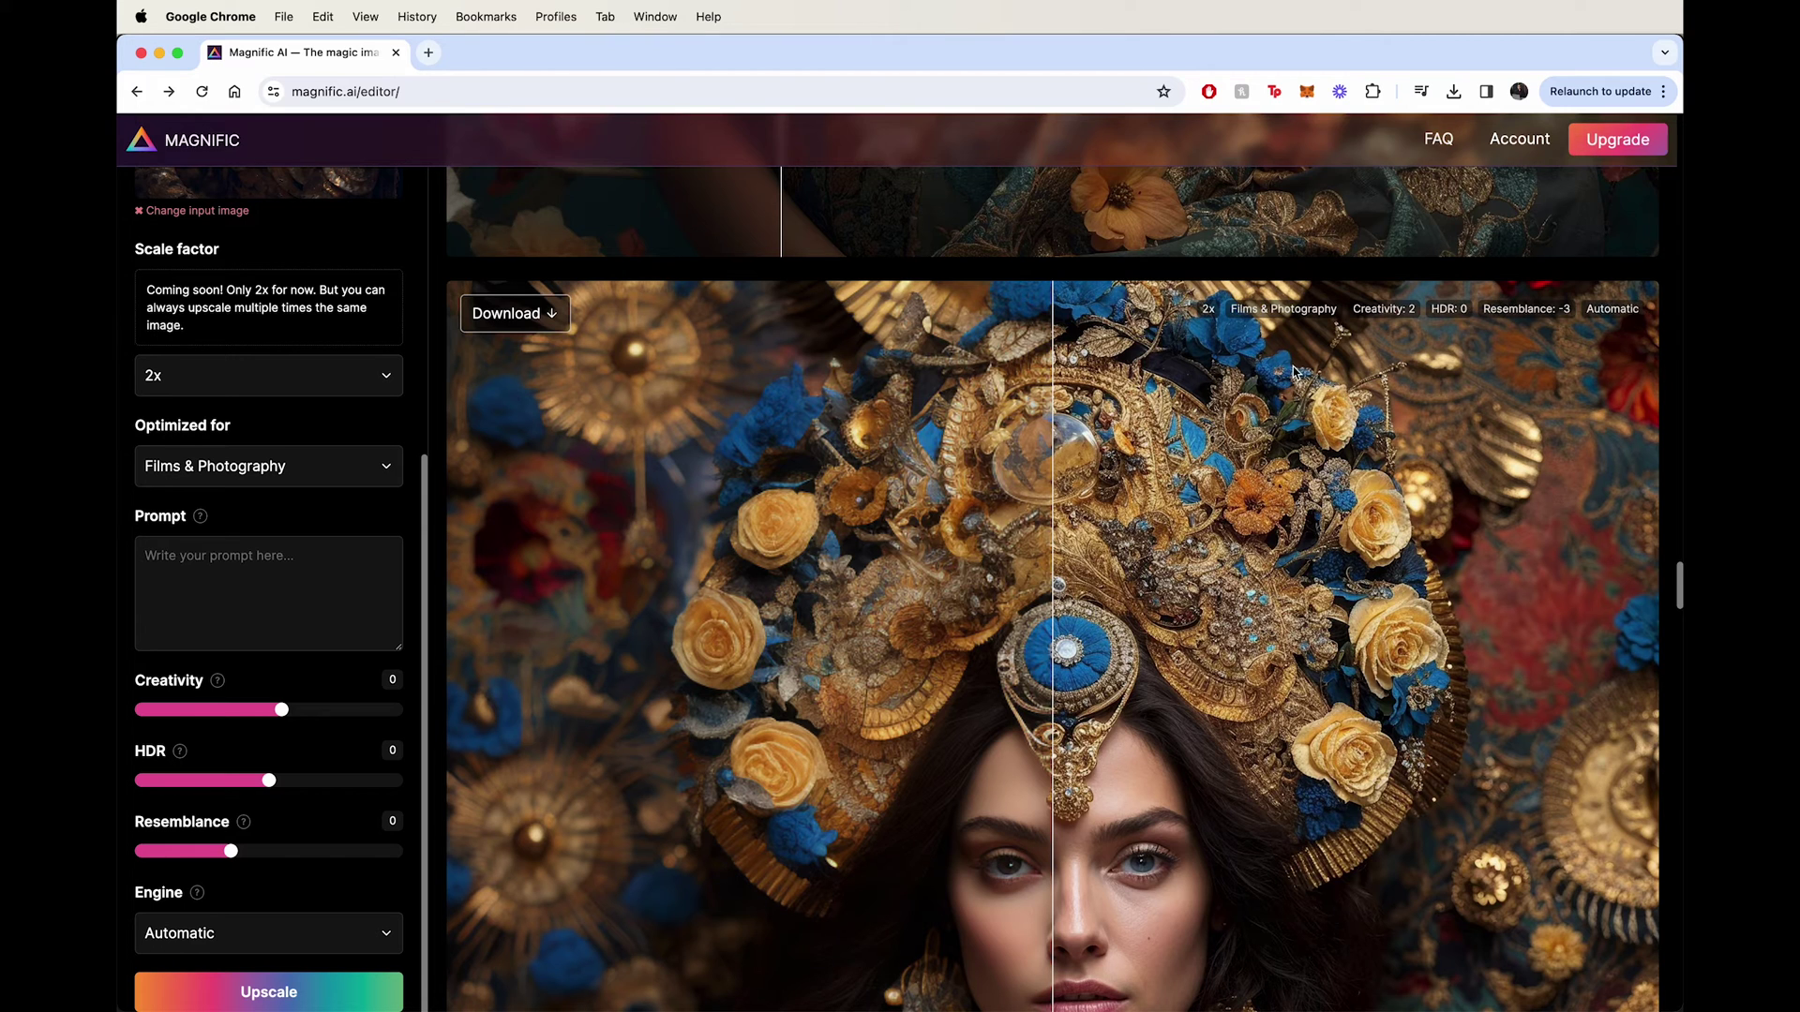
{"action": "scroll", "coordinate": [1298, 372], "scroll_direction": "down", "scroll_amount": 4}
{"action": "left_click_drag", "start_coordinate": [1056, 780], "coordinate": [585, 786]}
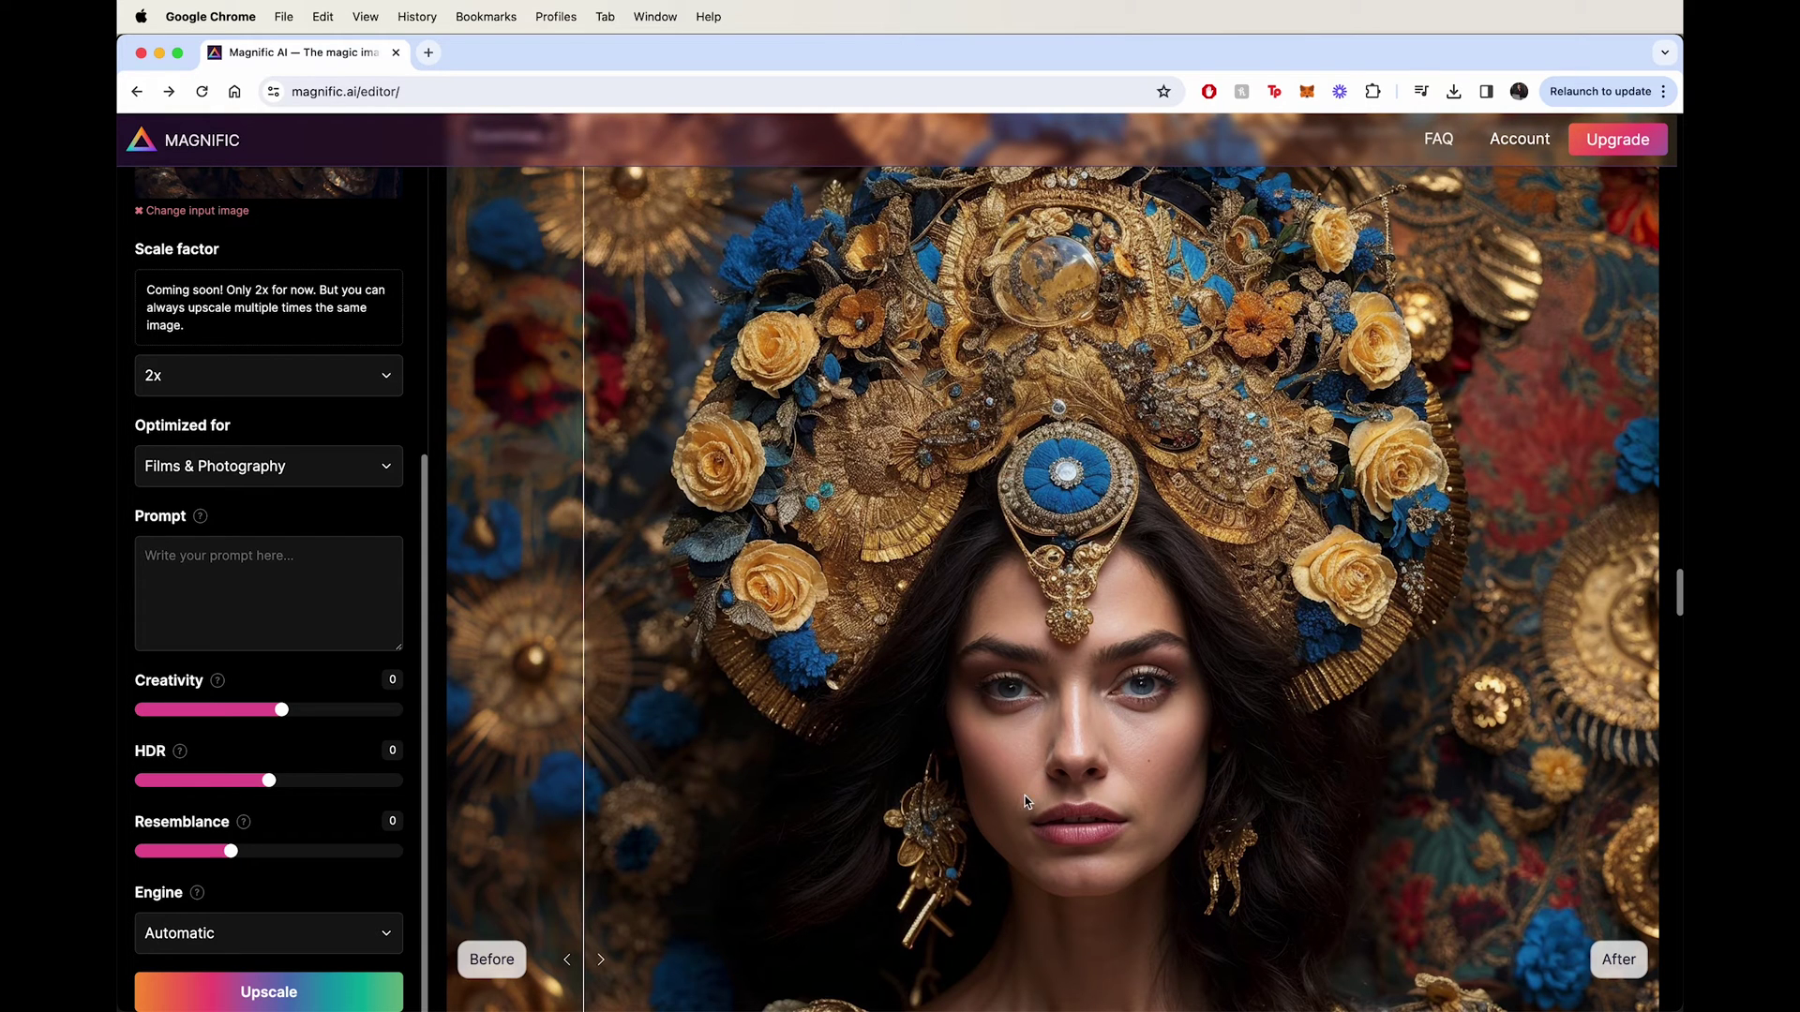
{"action": "left_click_drag", "start_coordinate": [1022, 792], "coordinate": [807, 778]}
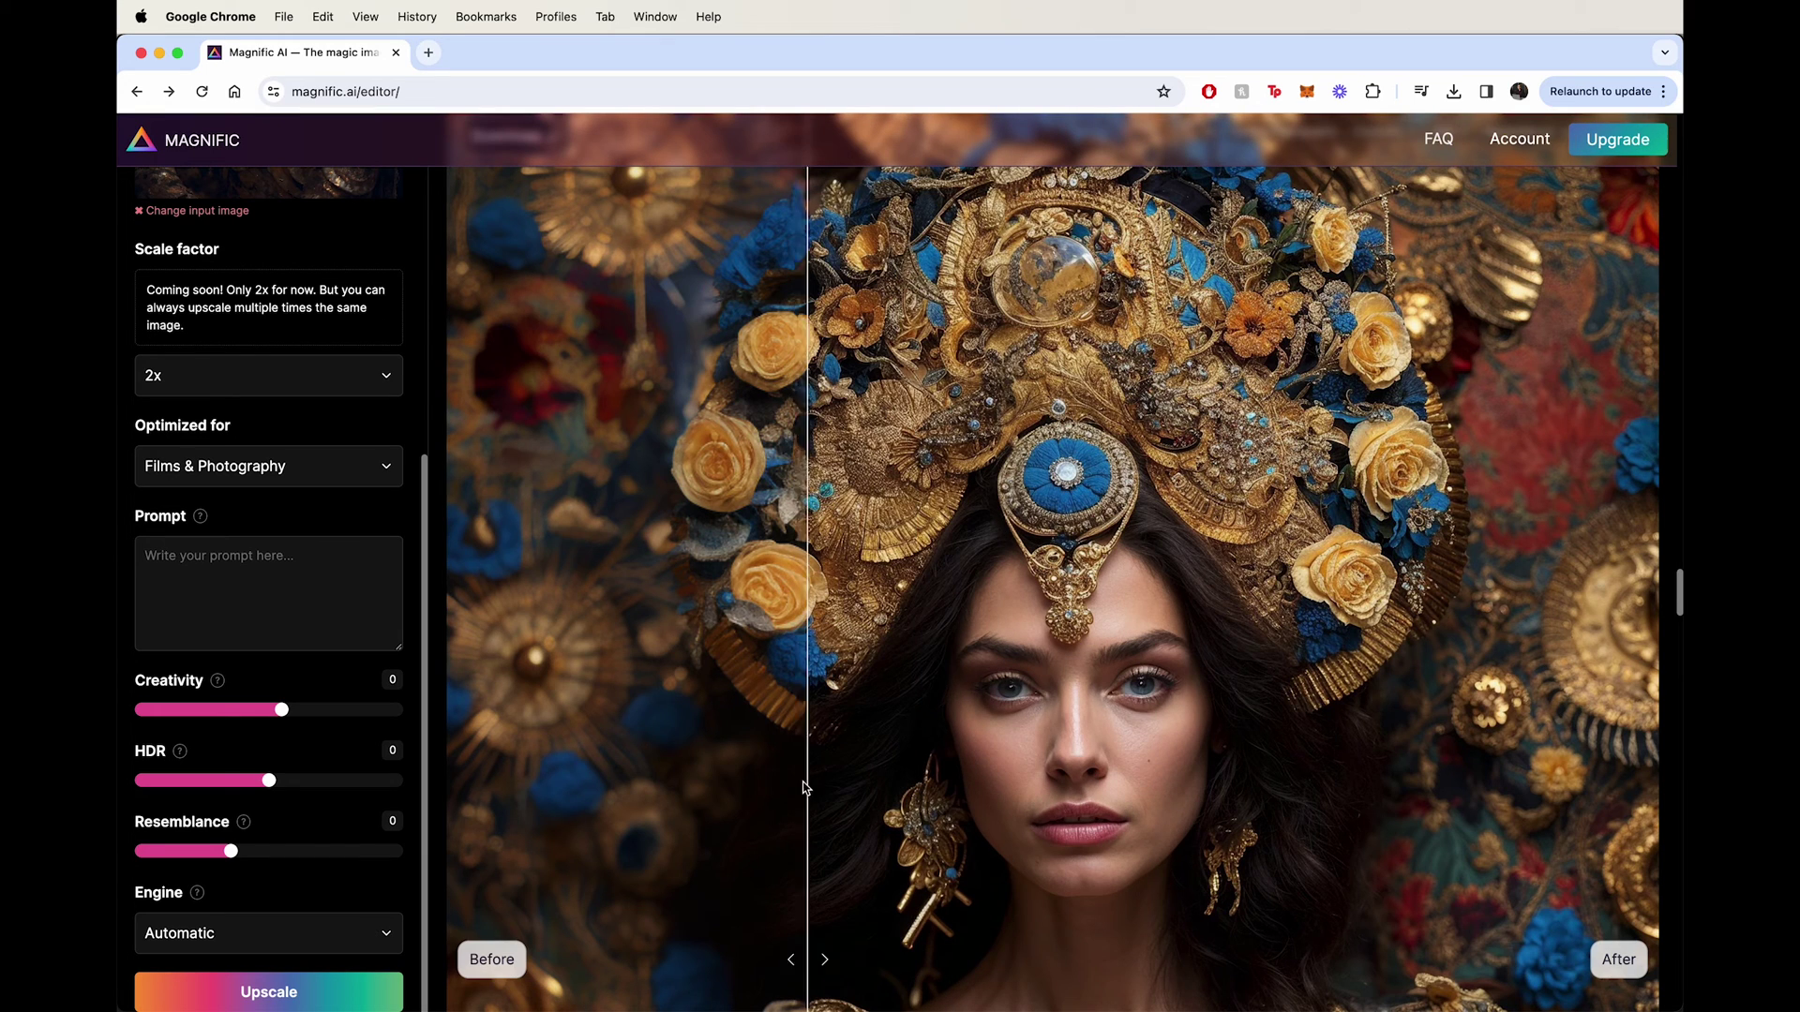
{"action": "left_click_drag", "start_coordinate": [1026, 695], "coordinate": [821, 699]}
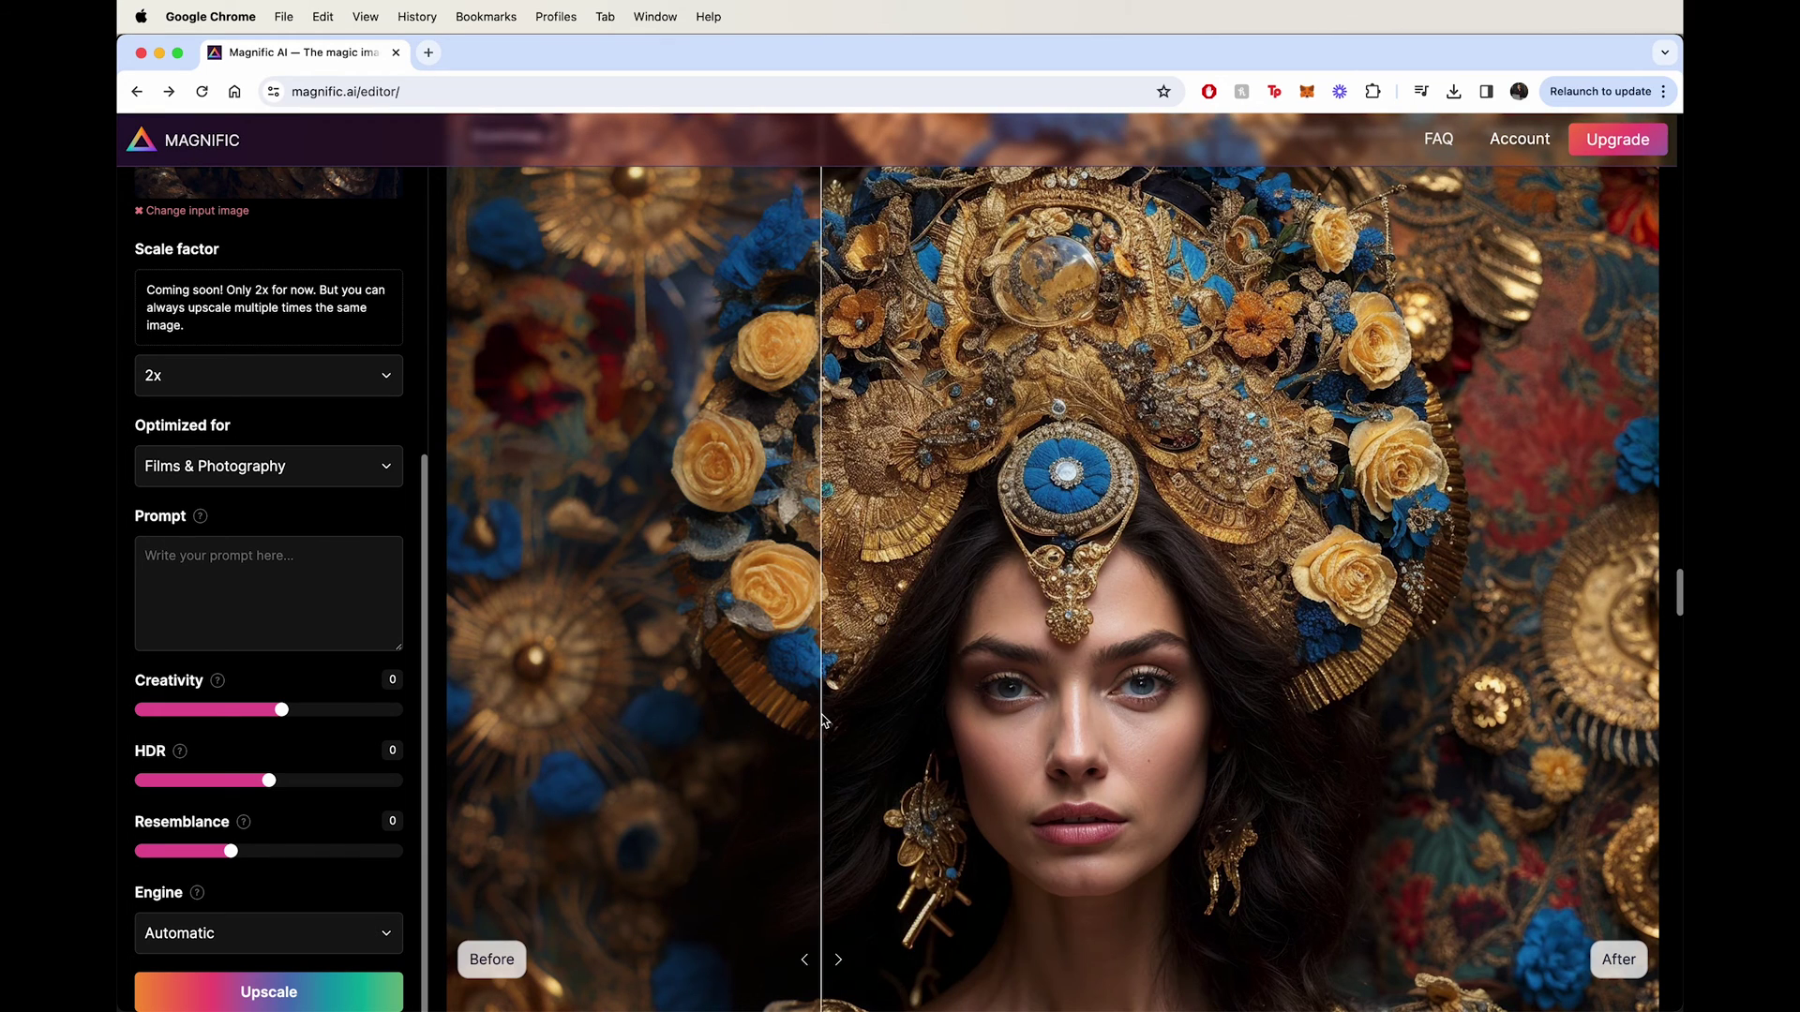
- Switch between mostly original and mostly upscaled views of the headdress
{"action": "left_click_drag", "start_coordinate": [1189, 638], "coordinate": [1332, 661]}
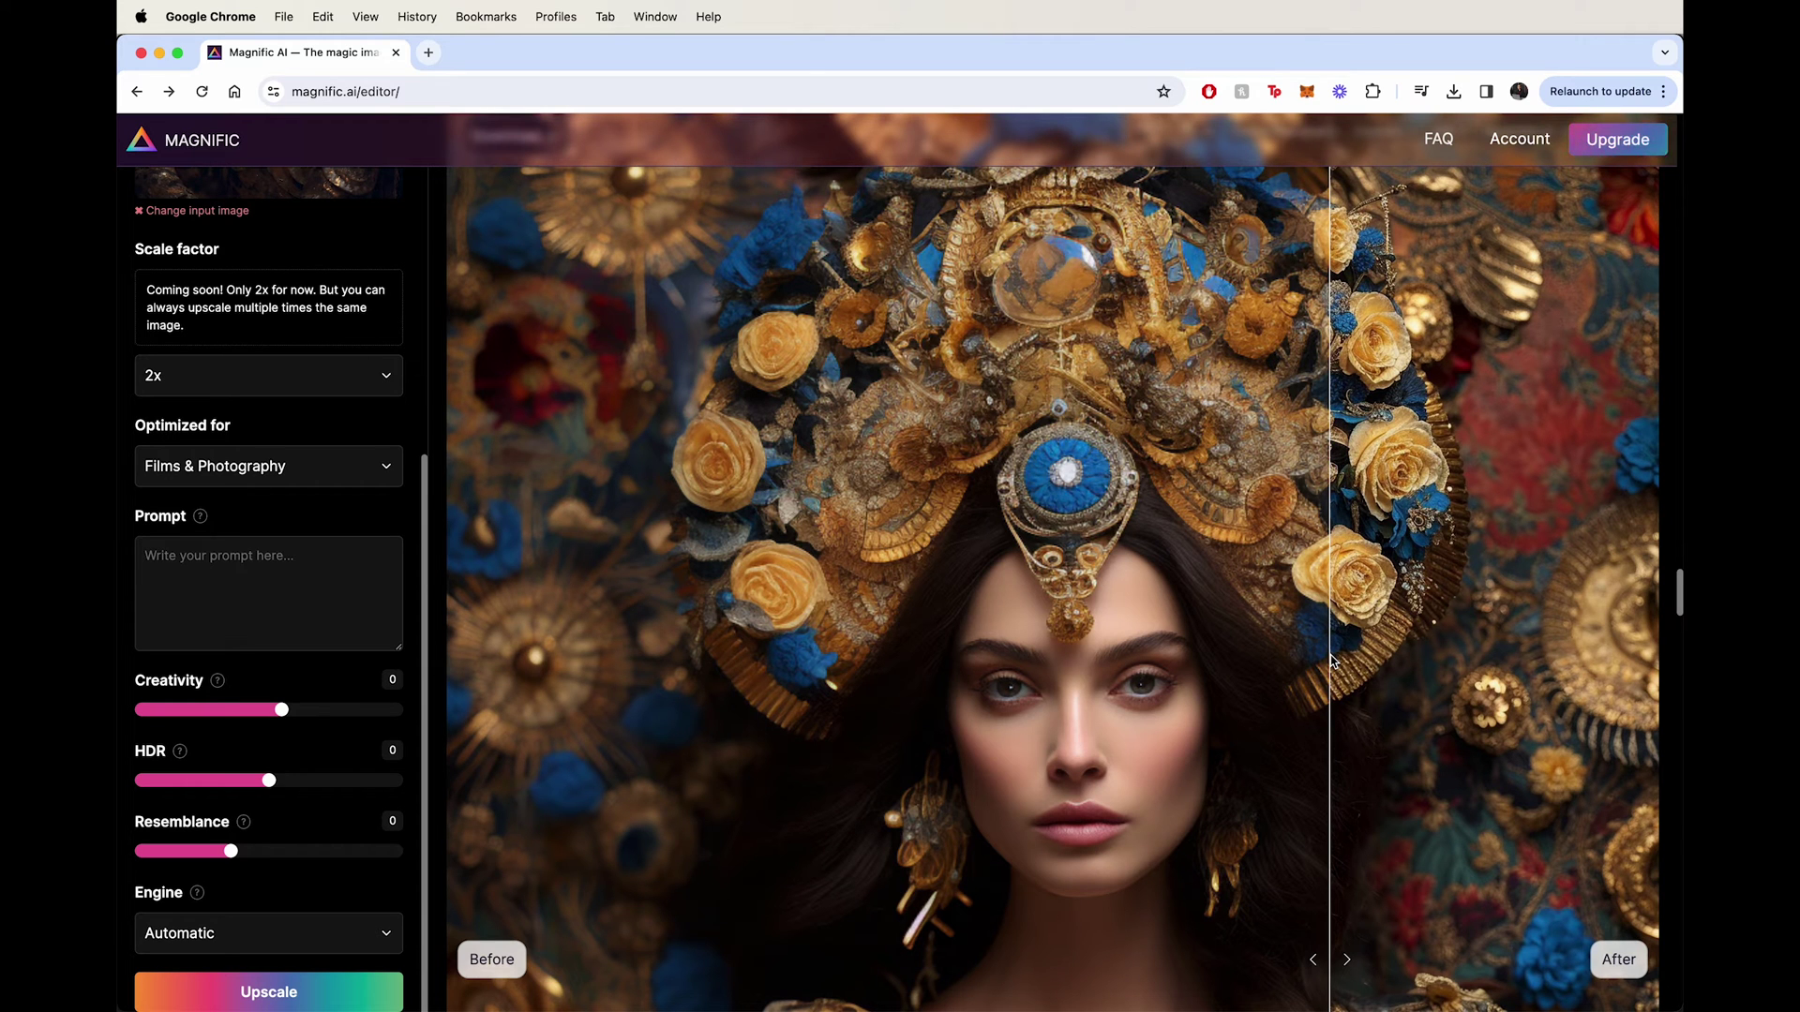
{"action": "left_click_drag", "start_coordinate": [1332, 661], "coordinate": [819, 638]}
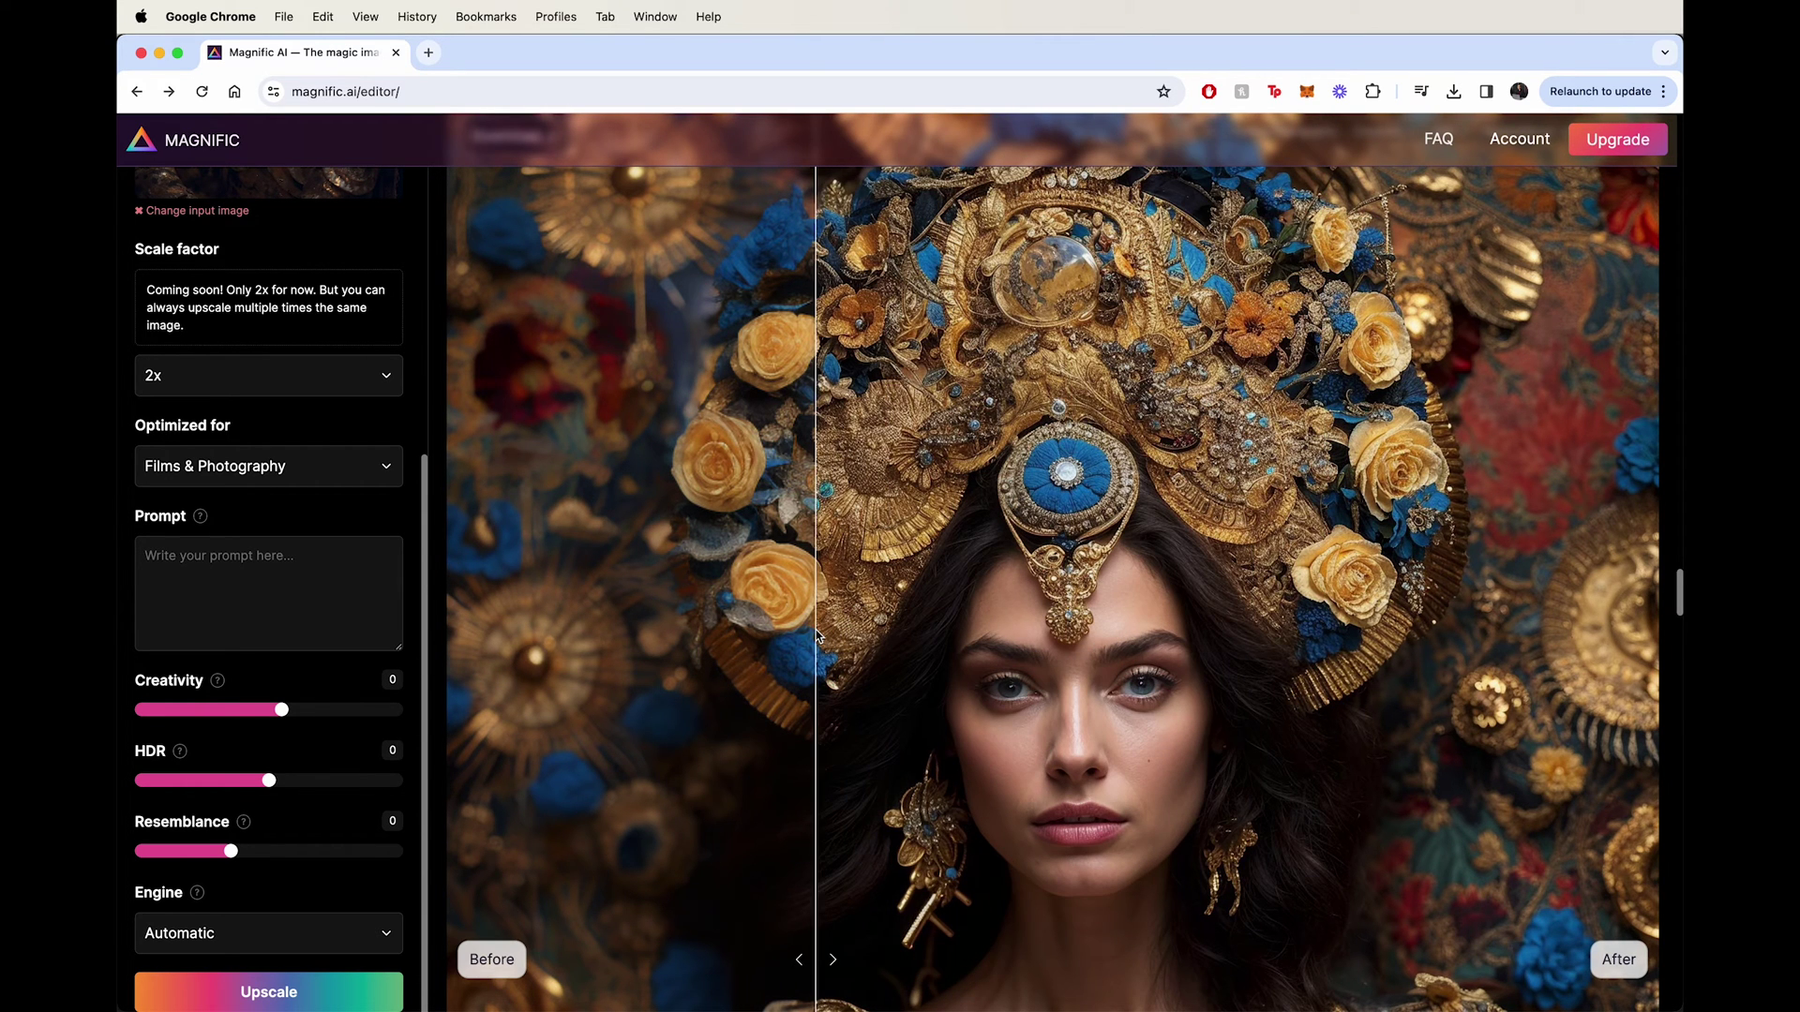
{"action": "scroll", "coordinate": [1219, 476], "scroll_direction": "up", "scroll_amount": 2}
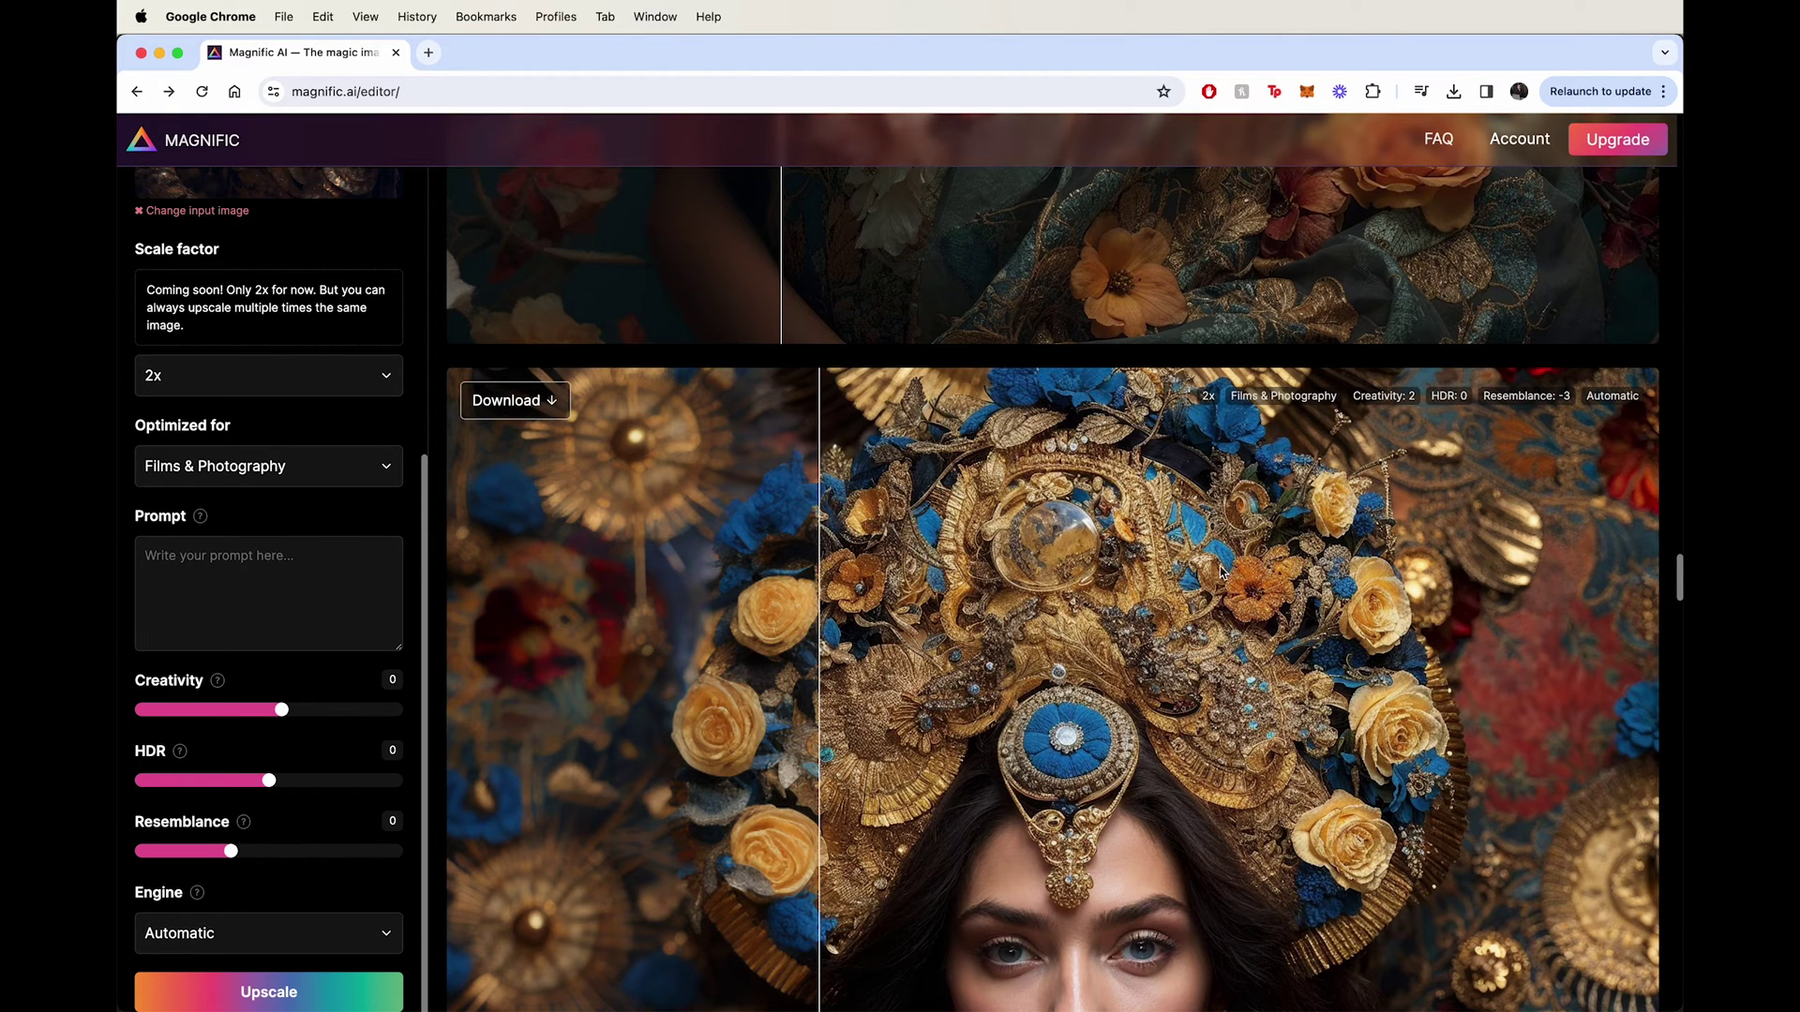
{"action": "scroll", "coordinate": [1146, 584], "scroll_direction": "down", "scroll_amount": 4}
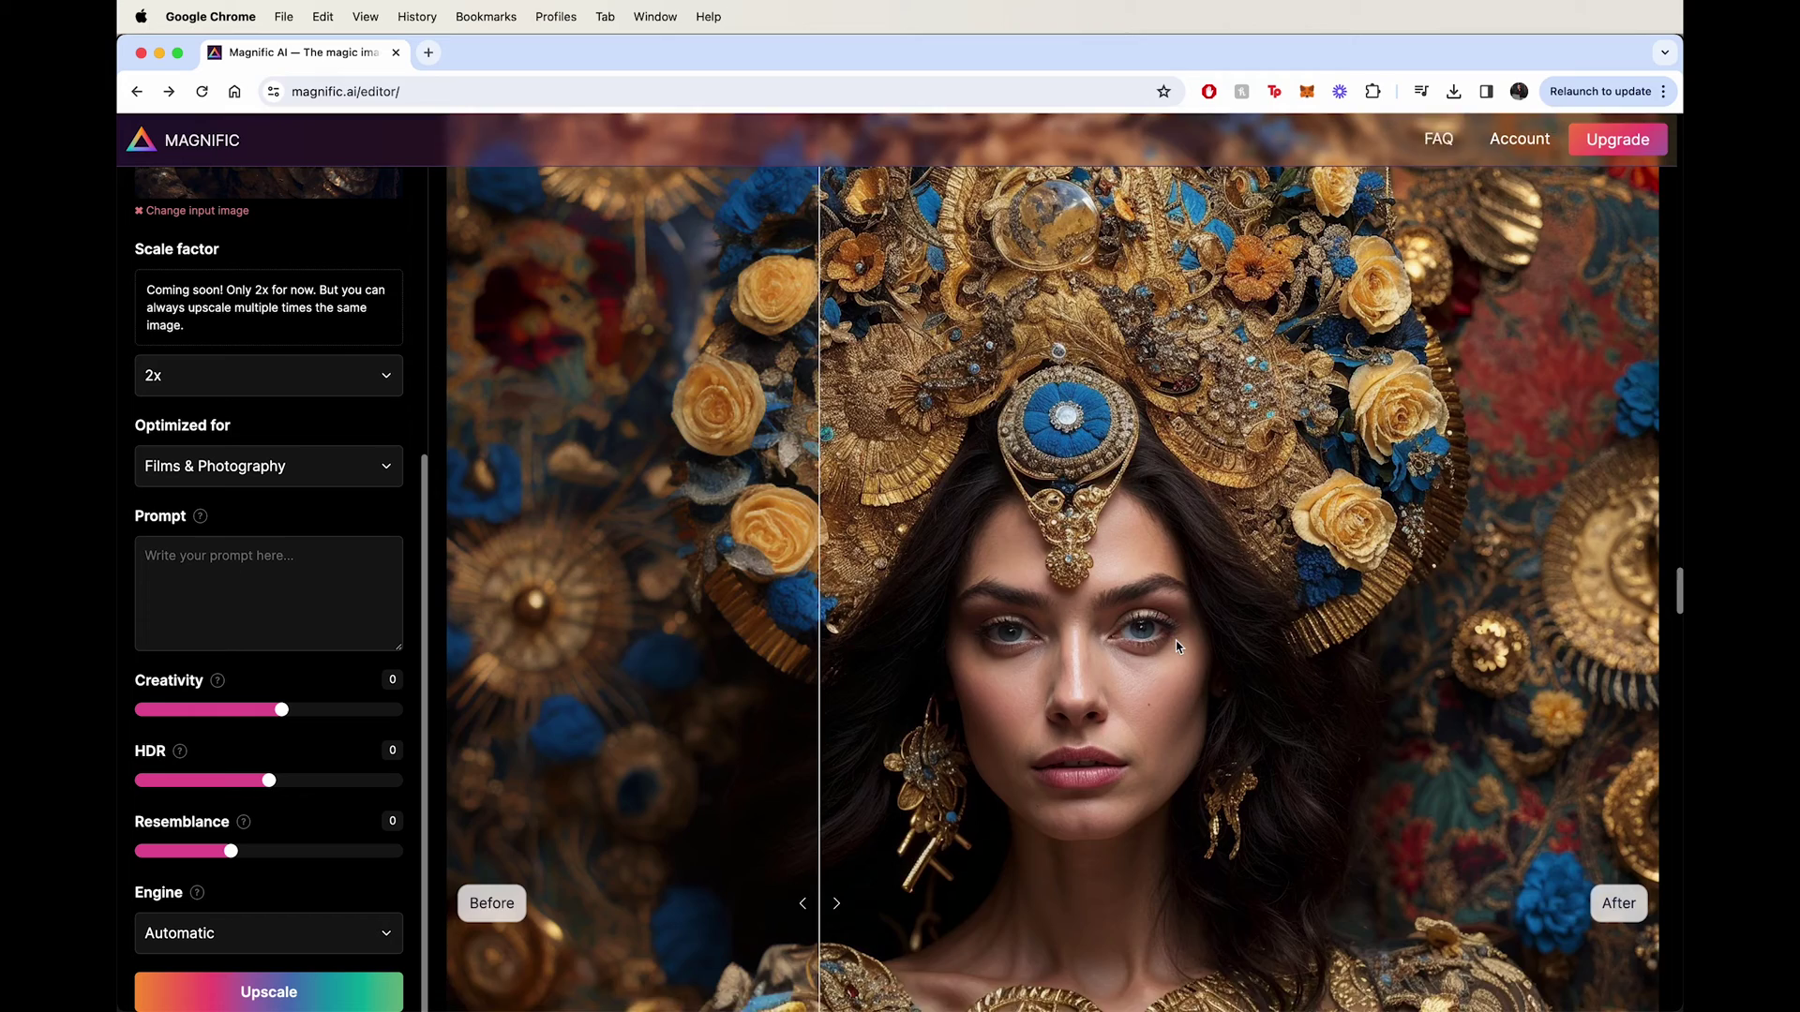
{"action": "scroll", "coordinate": [1178, 645], "scroll_direction": "up", "scroll_amount": 5}
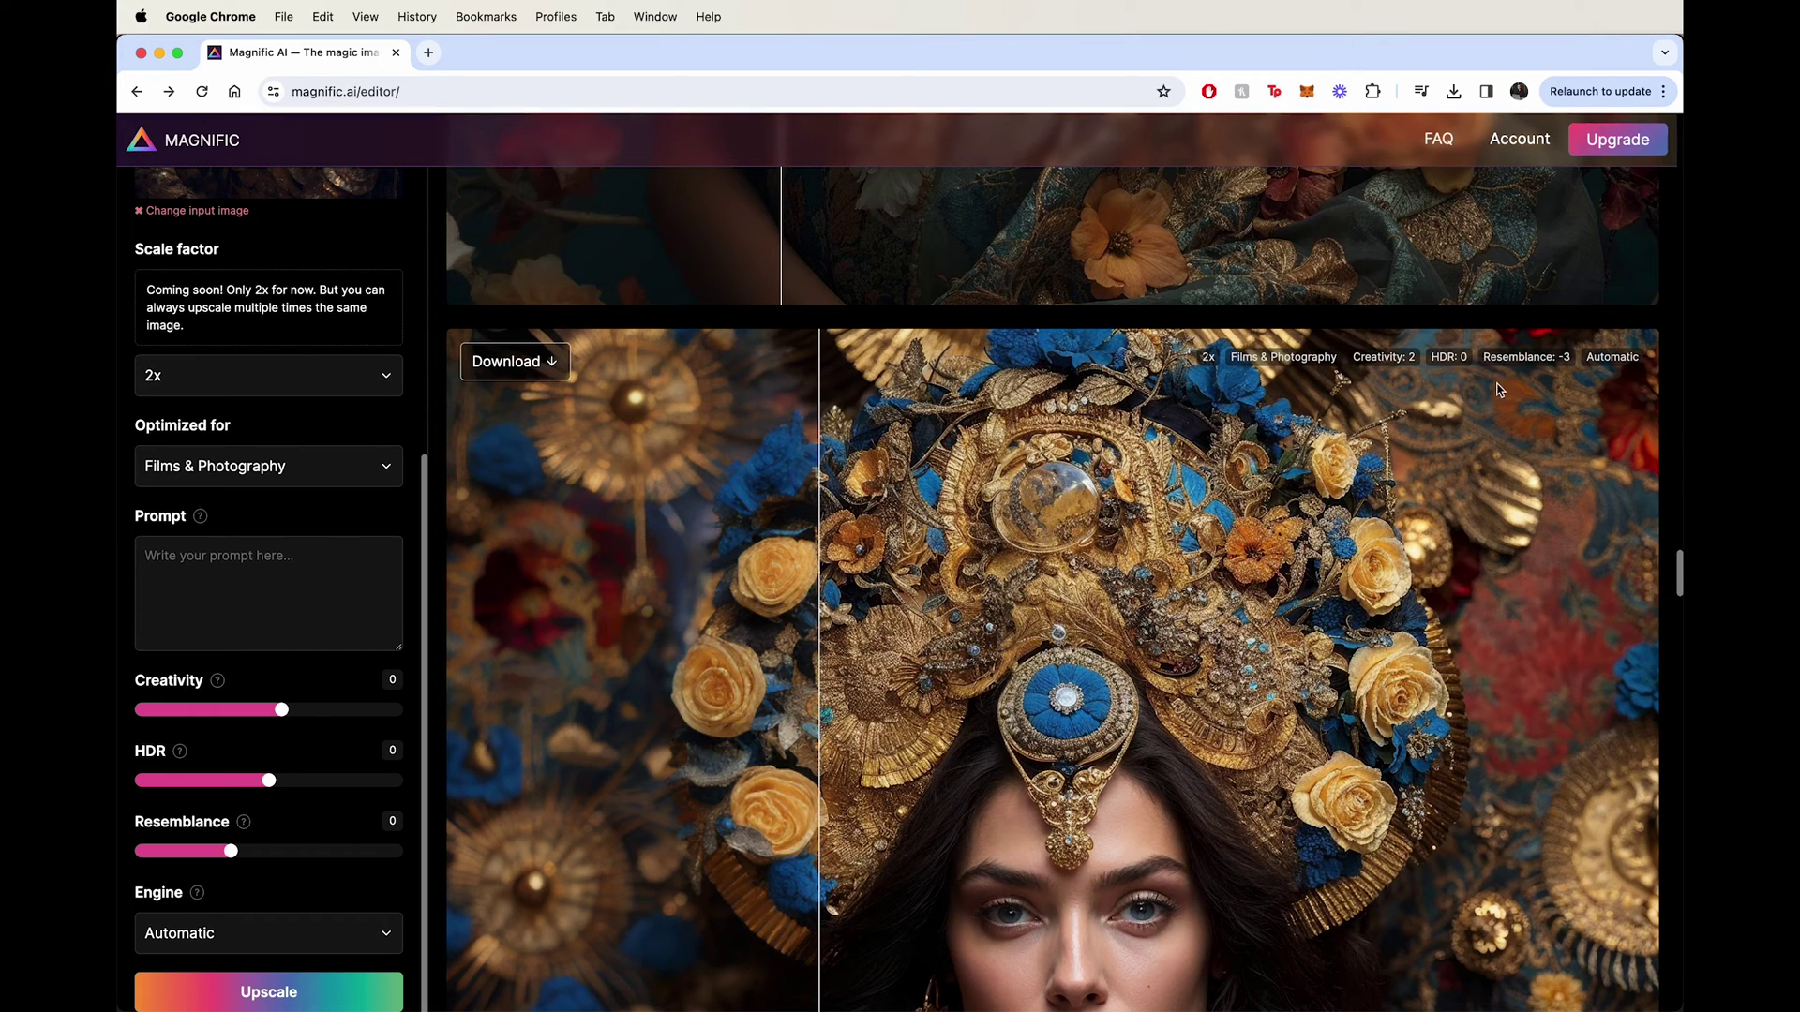
{"action": "scroll", "coordinate": [1179, 496], "scroll_direction": "down", "scroll_amount": 5}
{"action": "left_click_drag", "start_coordinate": [821, 531], "coordinate": [705, 355]}
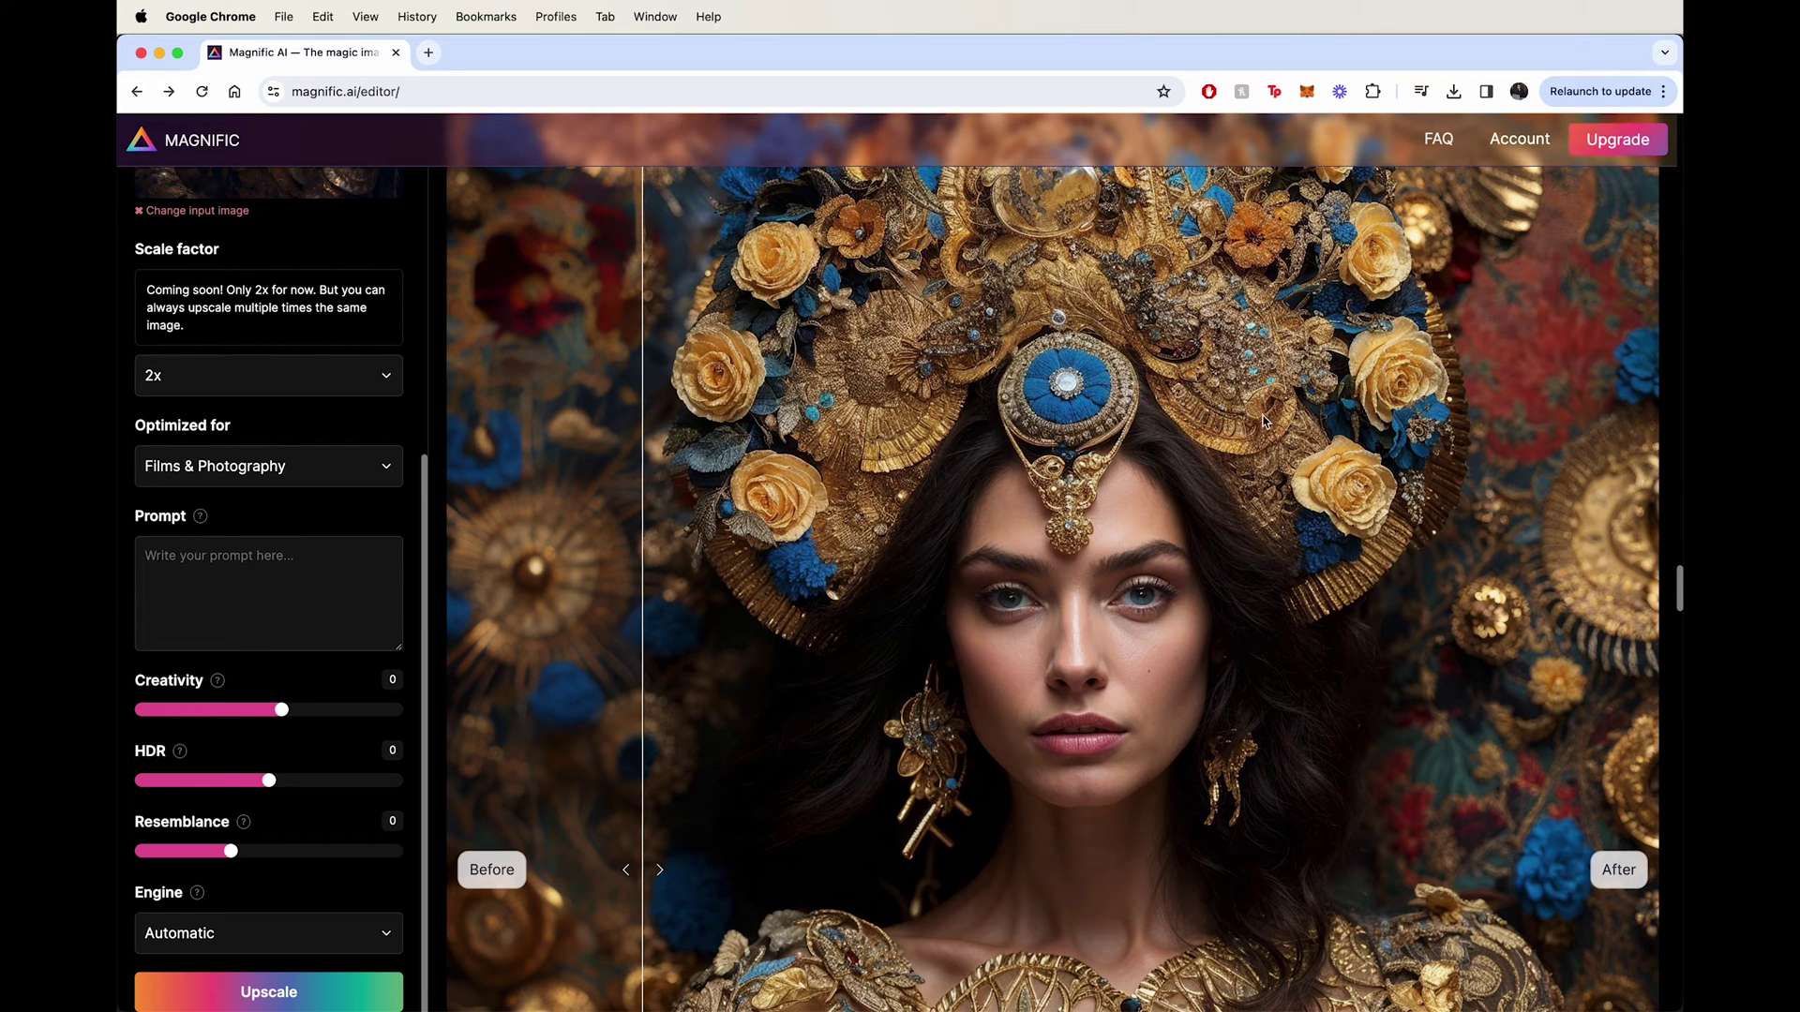
{"action": "scroll", "coordinate": [1032, 456], "scroll_direction": "up", "scroll_amount": 3}
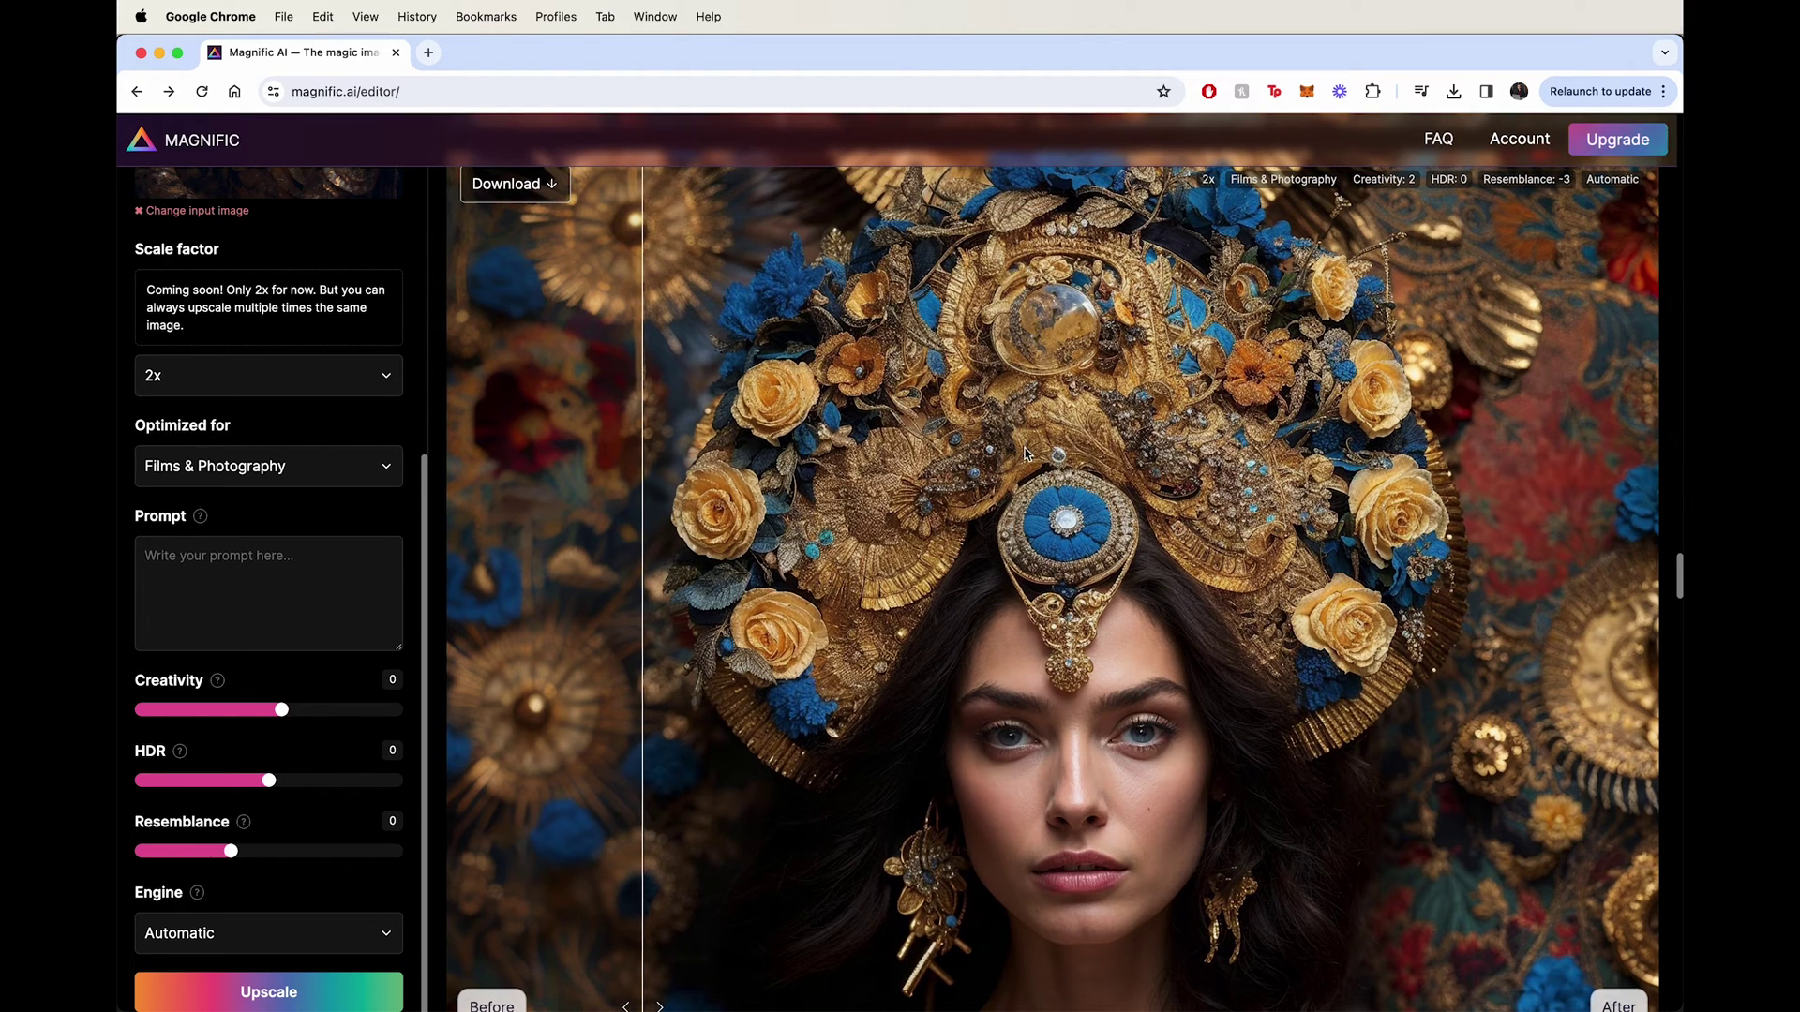
{"action": "left_click_drag", "start_coordinate": [643, 450], "coordinate": [811, 474]}
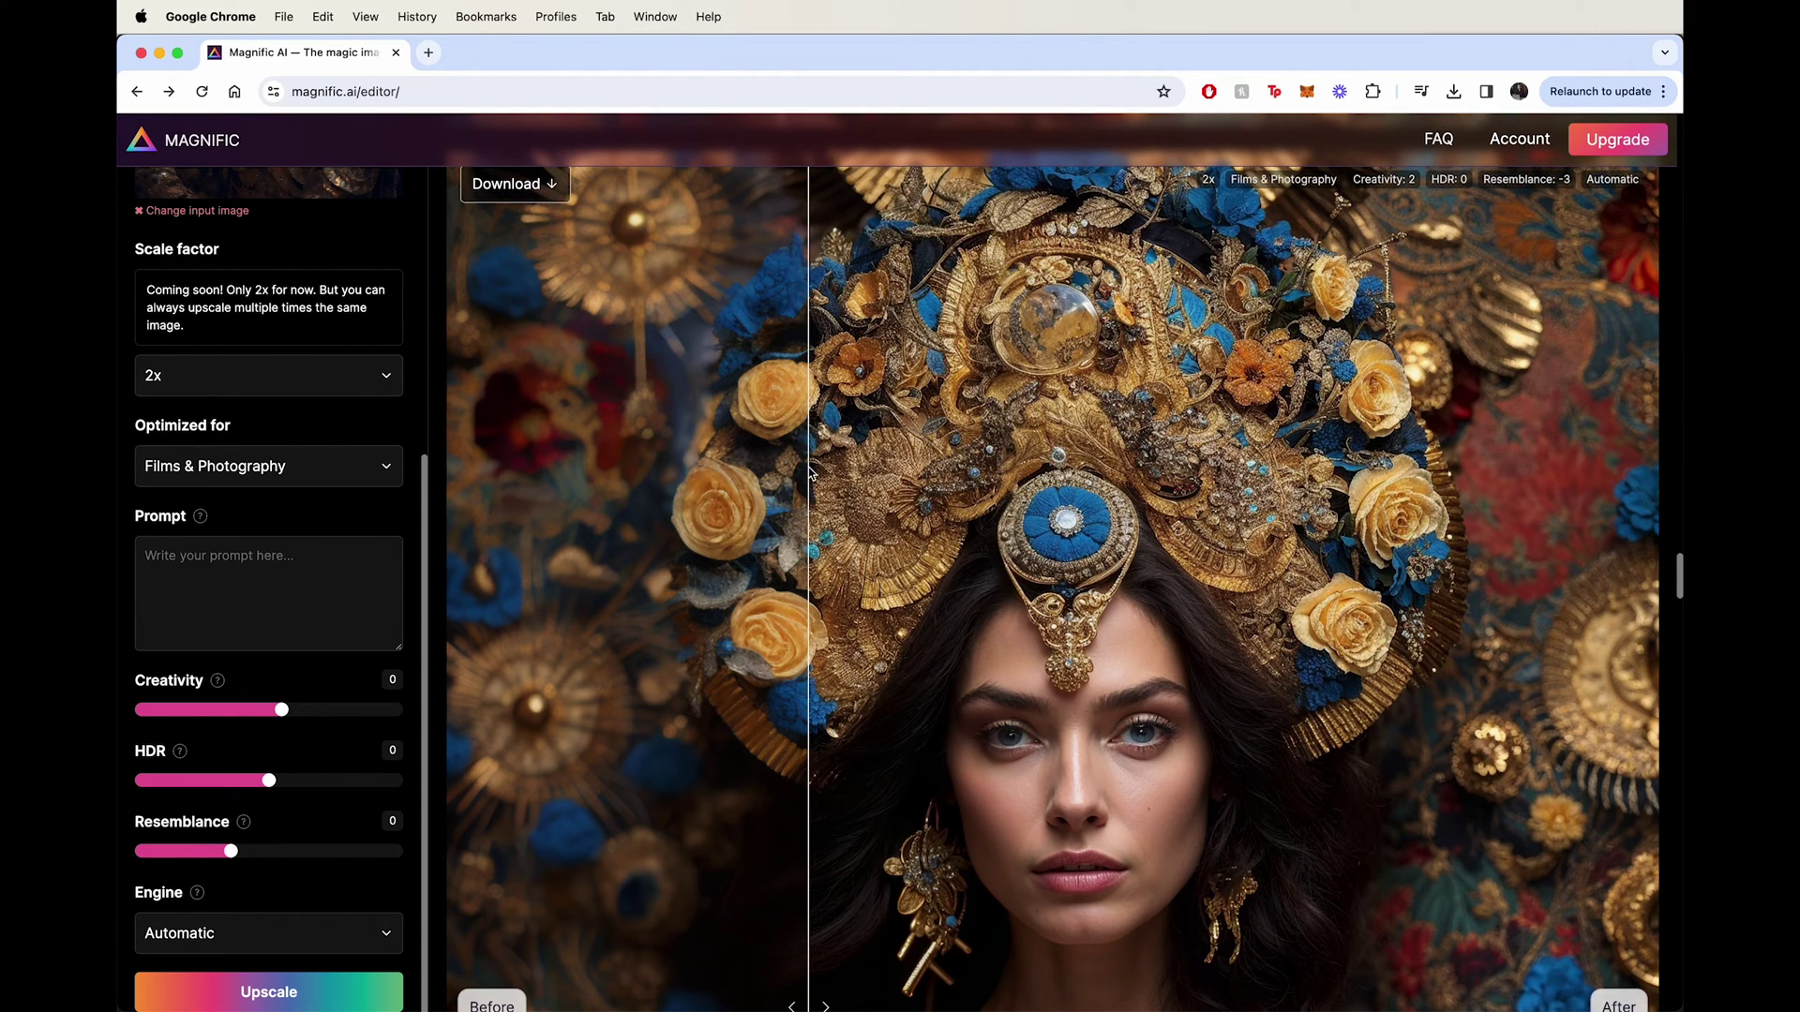
{"action": "scroll", "coordinate": [1031, 425], "scroll_direction": "down", "scroll_amount": 5}
{"action": "left_click_drag", "start_coordinate": [943, 561], "coordinate": [801, 547]}
{"action": "scroll", "coordinate": [1237, 363], "scroll_direction": "down", "scroll_amount": 10}
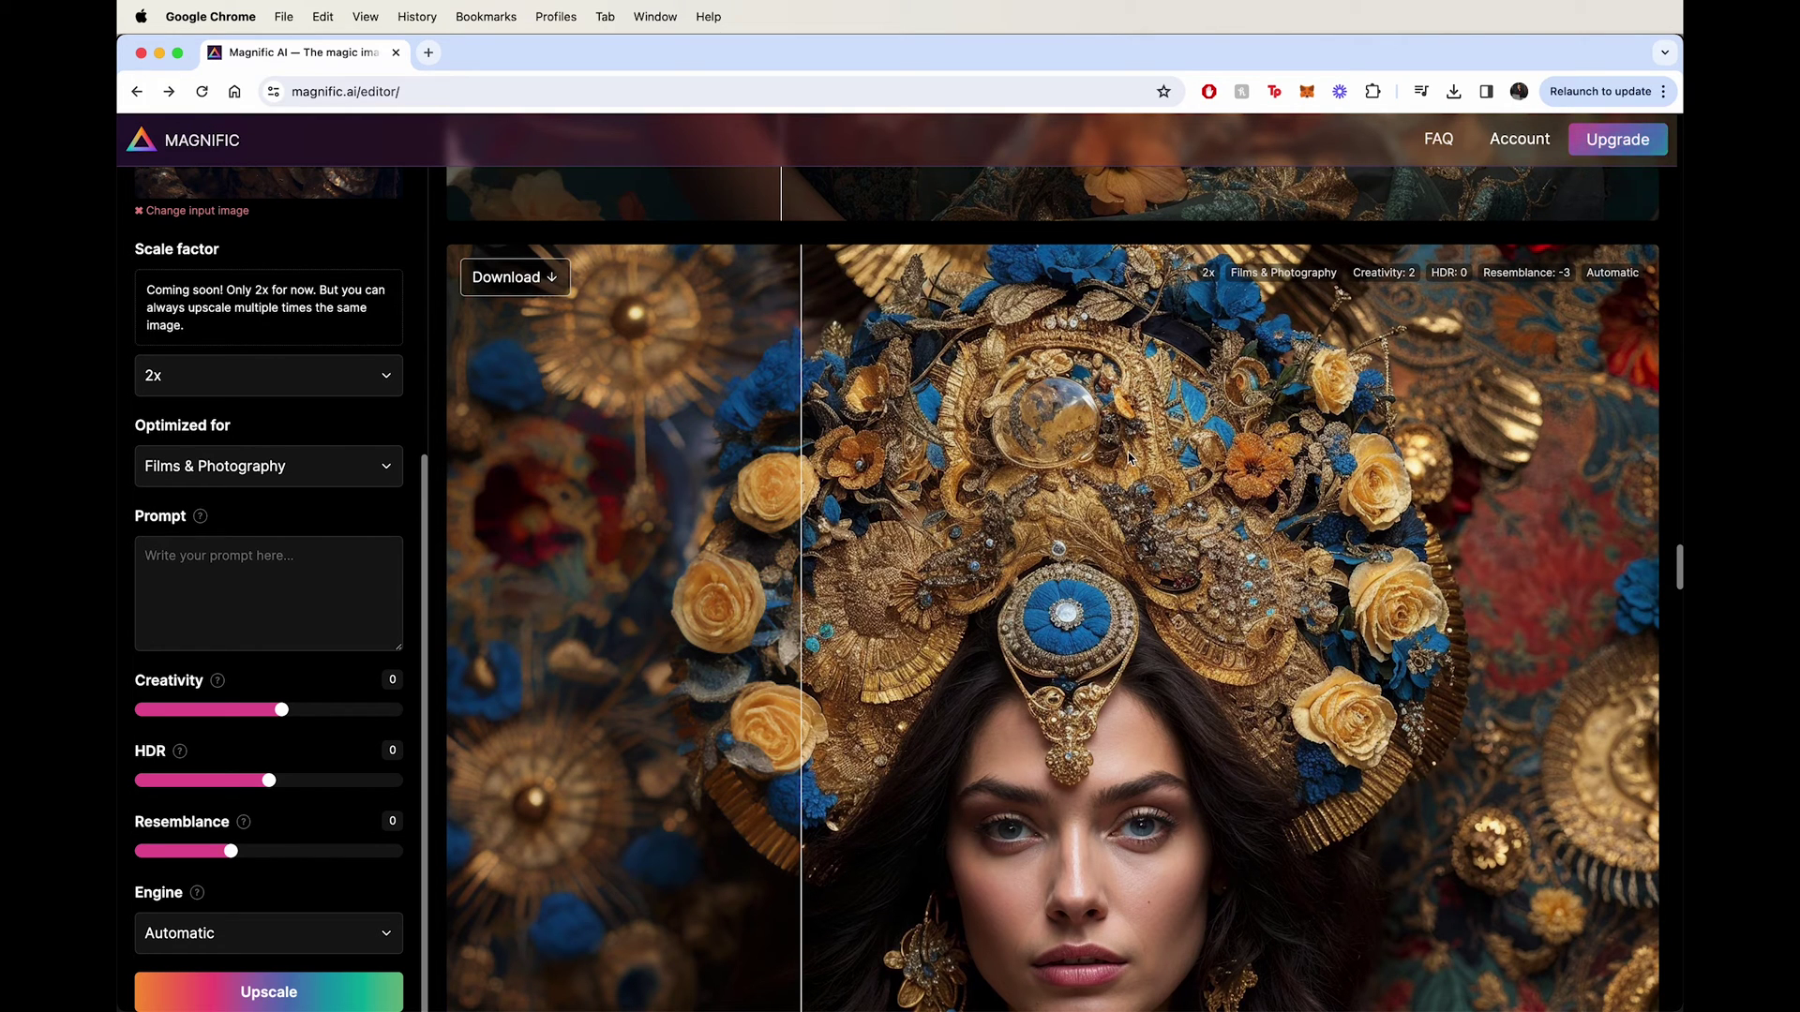
{"action": "scroll", "coordinate": [1079, 452], "scroll_direction": "down", "scroll_amount": 8}
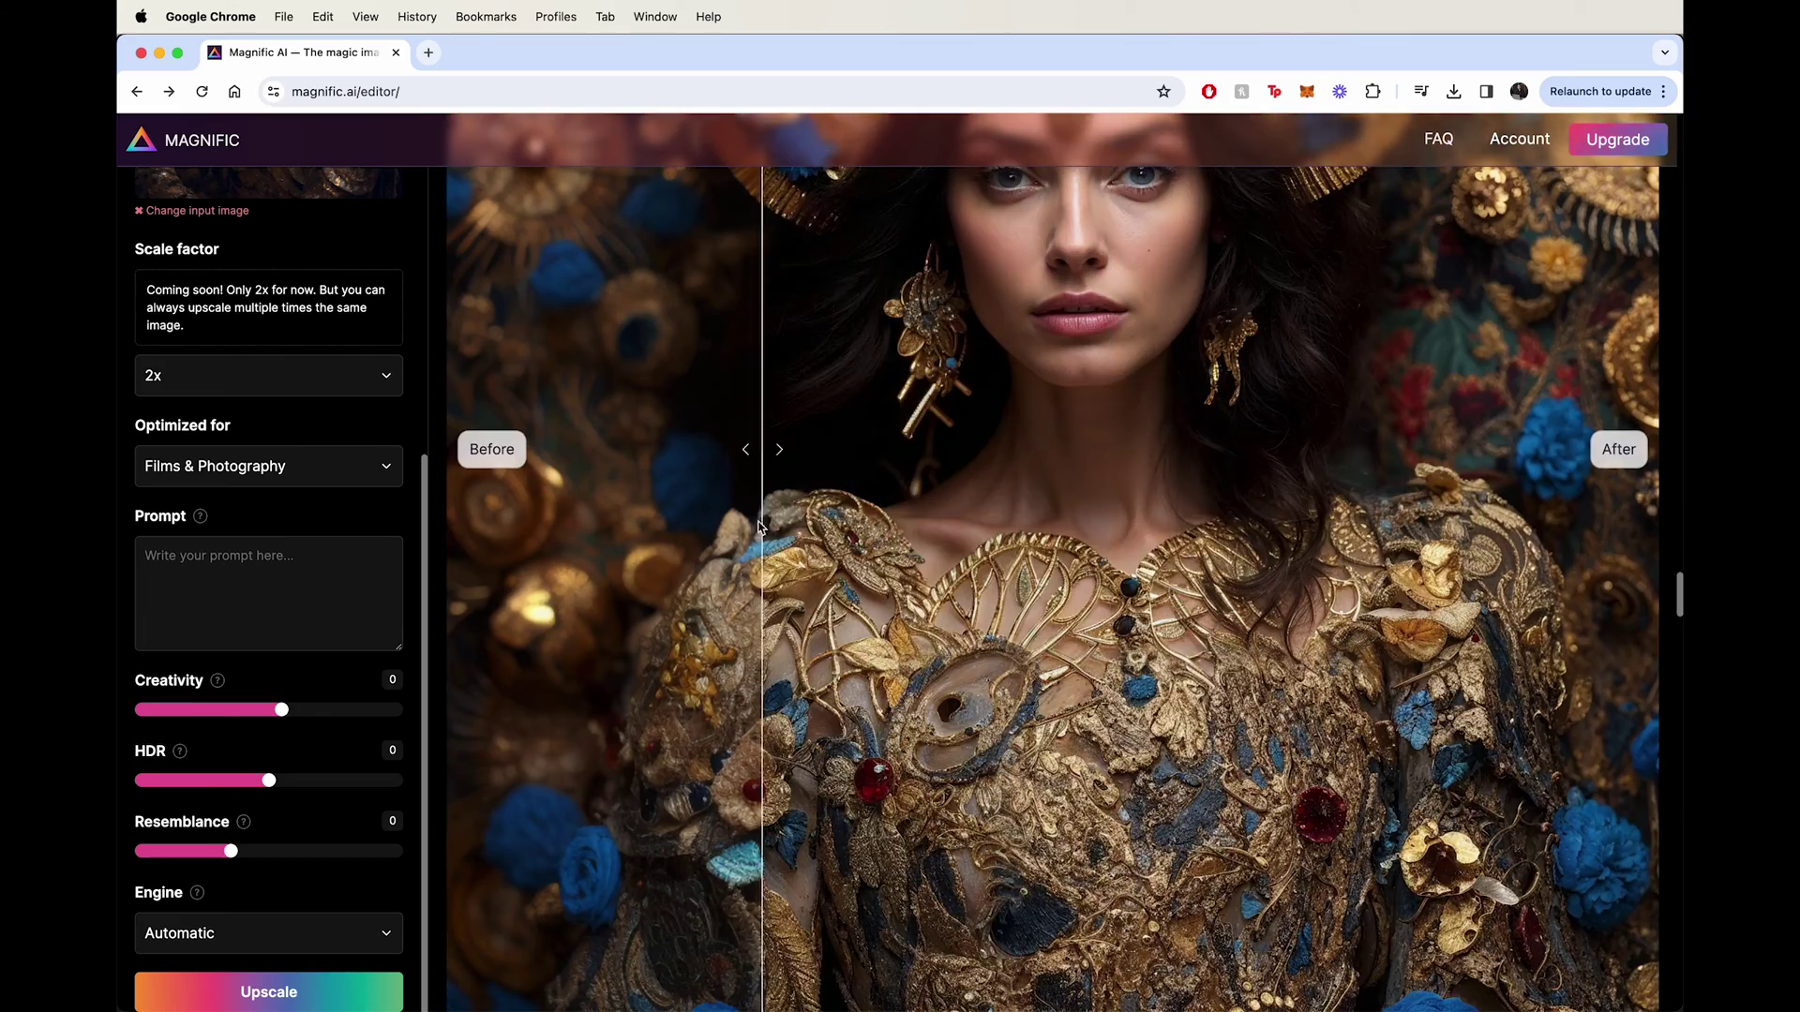
{"action": "scroll", "coordinate": [1069, 486], "scroll_direction": "down", "scroll_amount": 5}
{"action": "scroll", "coordinate": [1074, 482], "scroll_direction": "down", "scroll_amount": 2}
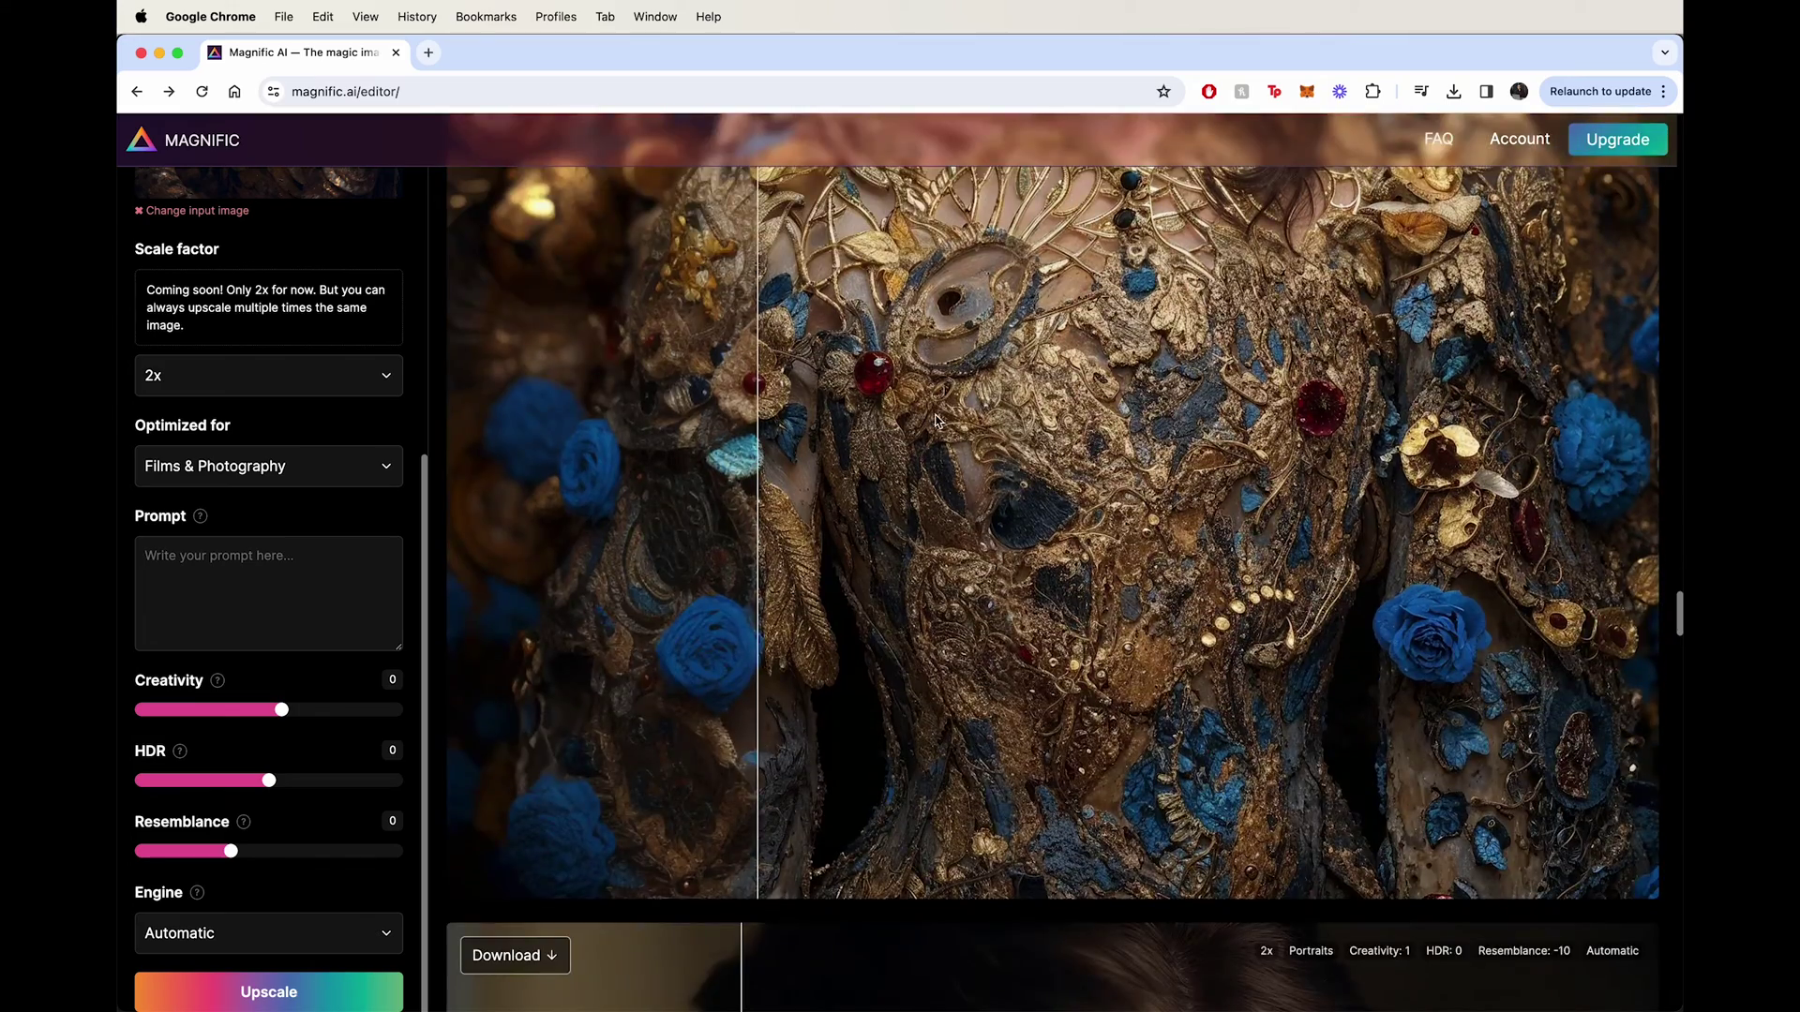
{"action": "scroll", "coordinate": [934, 417], "scroll_direction": "up", "scroll_amount": 10}
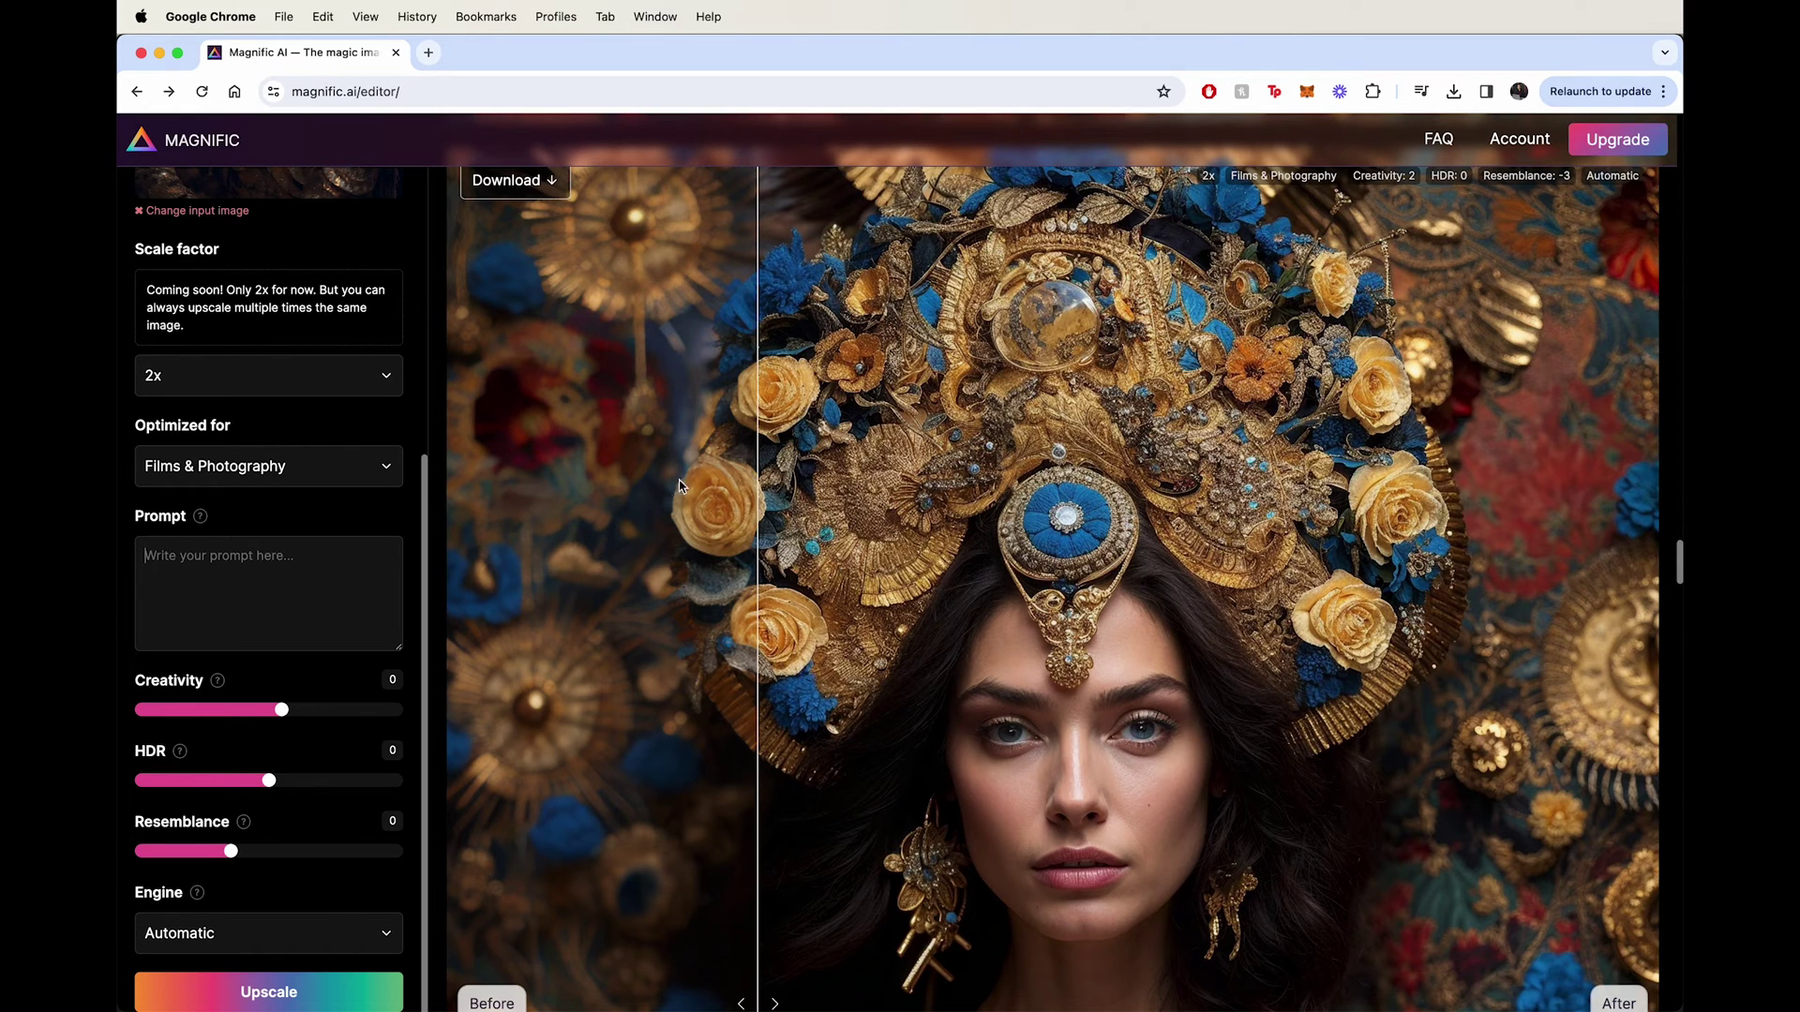
- Scroll through the headdress portrait and compare original versus upscale across the ornate gown
{"action": "scroll", "coordinate": [943, 621], "scroll_direction": "down", "scroll_amount": 1}
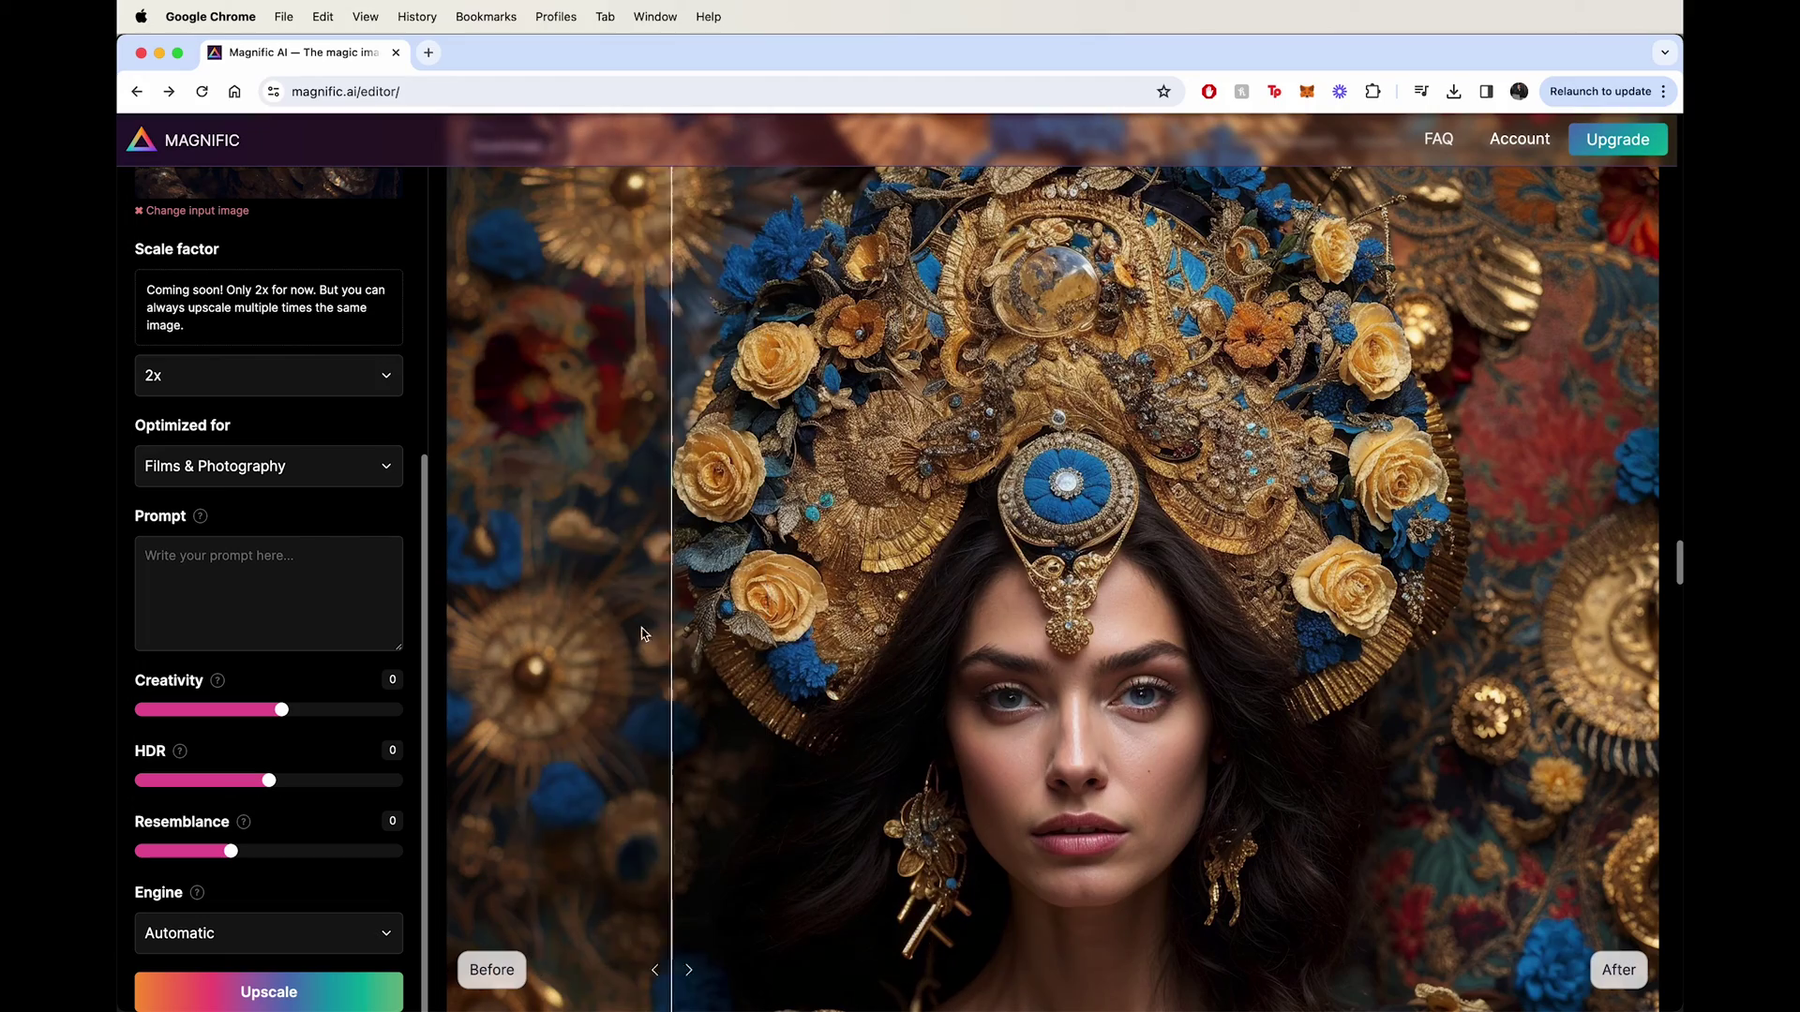
{"action": "scroll", "coordinate": [943, 554], "scroll_direction": "down", "scroll_amount": 8}
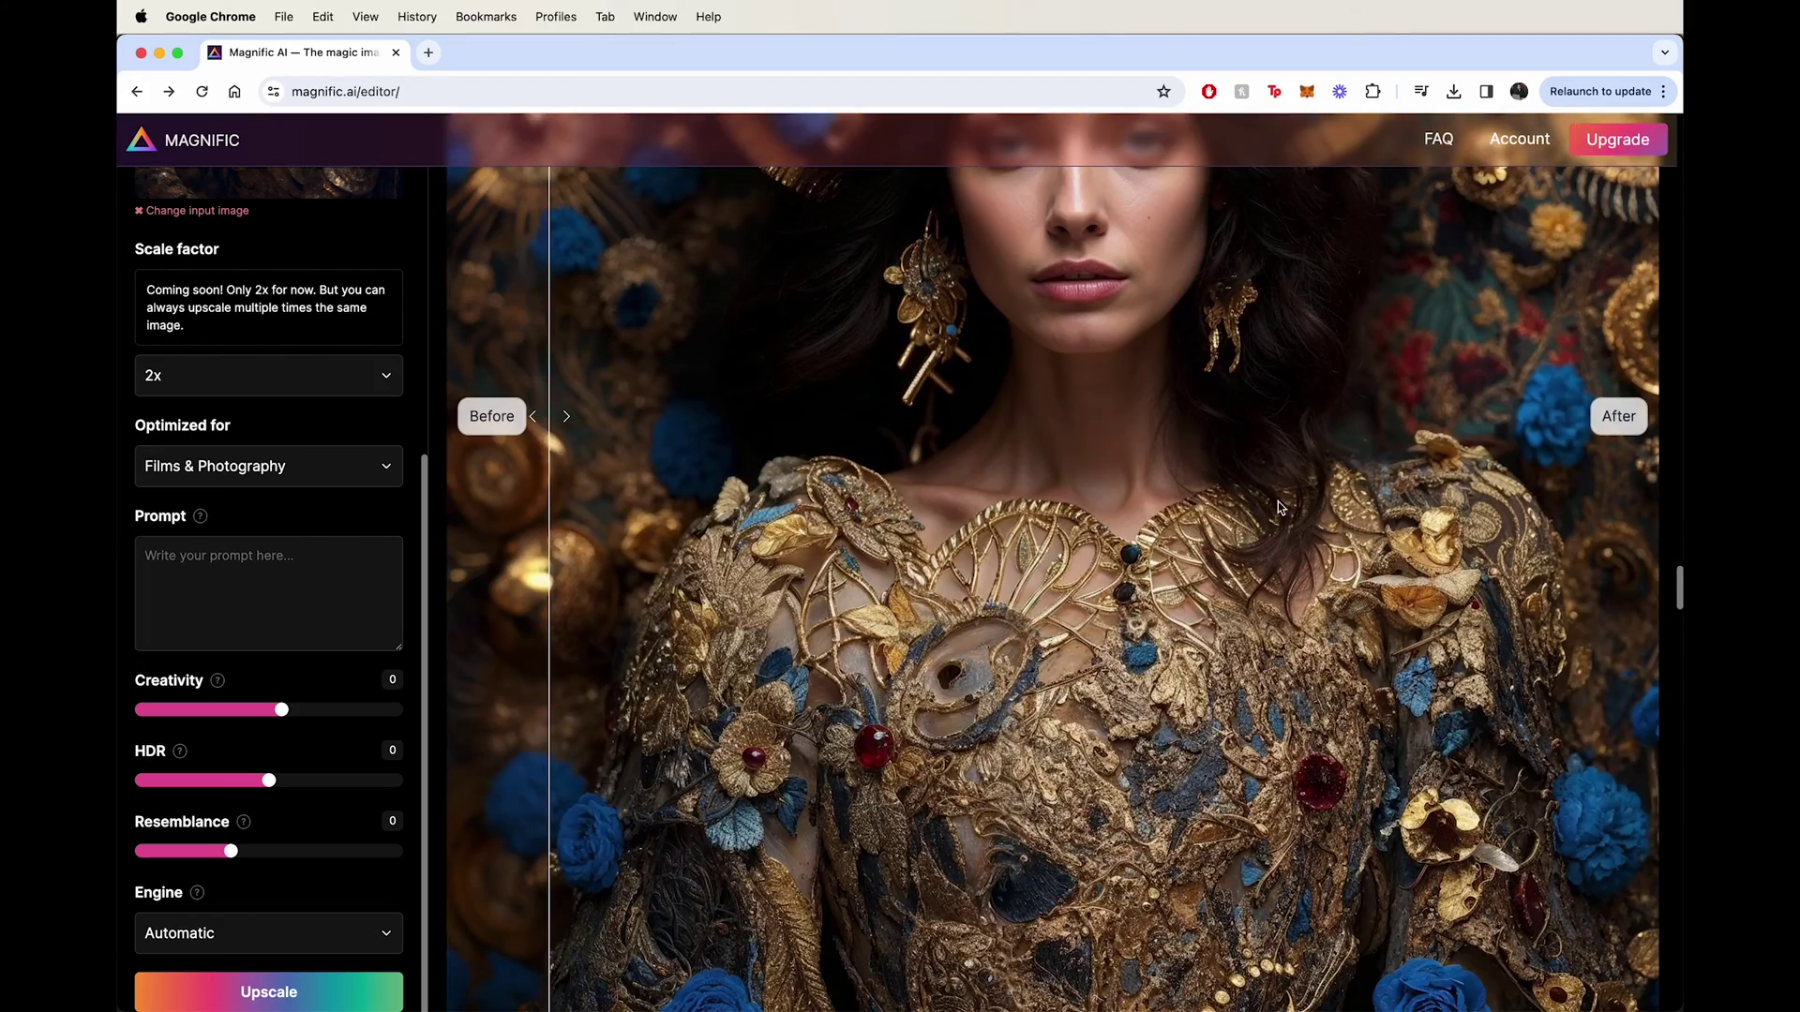
{"action": "scroll", "coordinate": [1044, 582], "scroll_direction": "up", "scroll_amount": 5}
{"action": "scroll", "coordinate": [1077, 589], "scroll_direction": "down", "scroll_amount": 3}
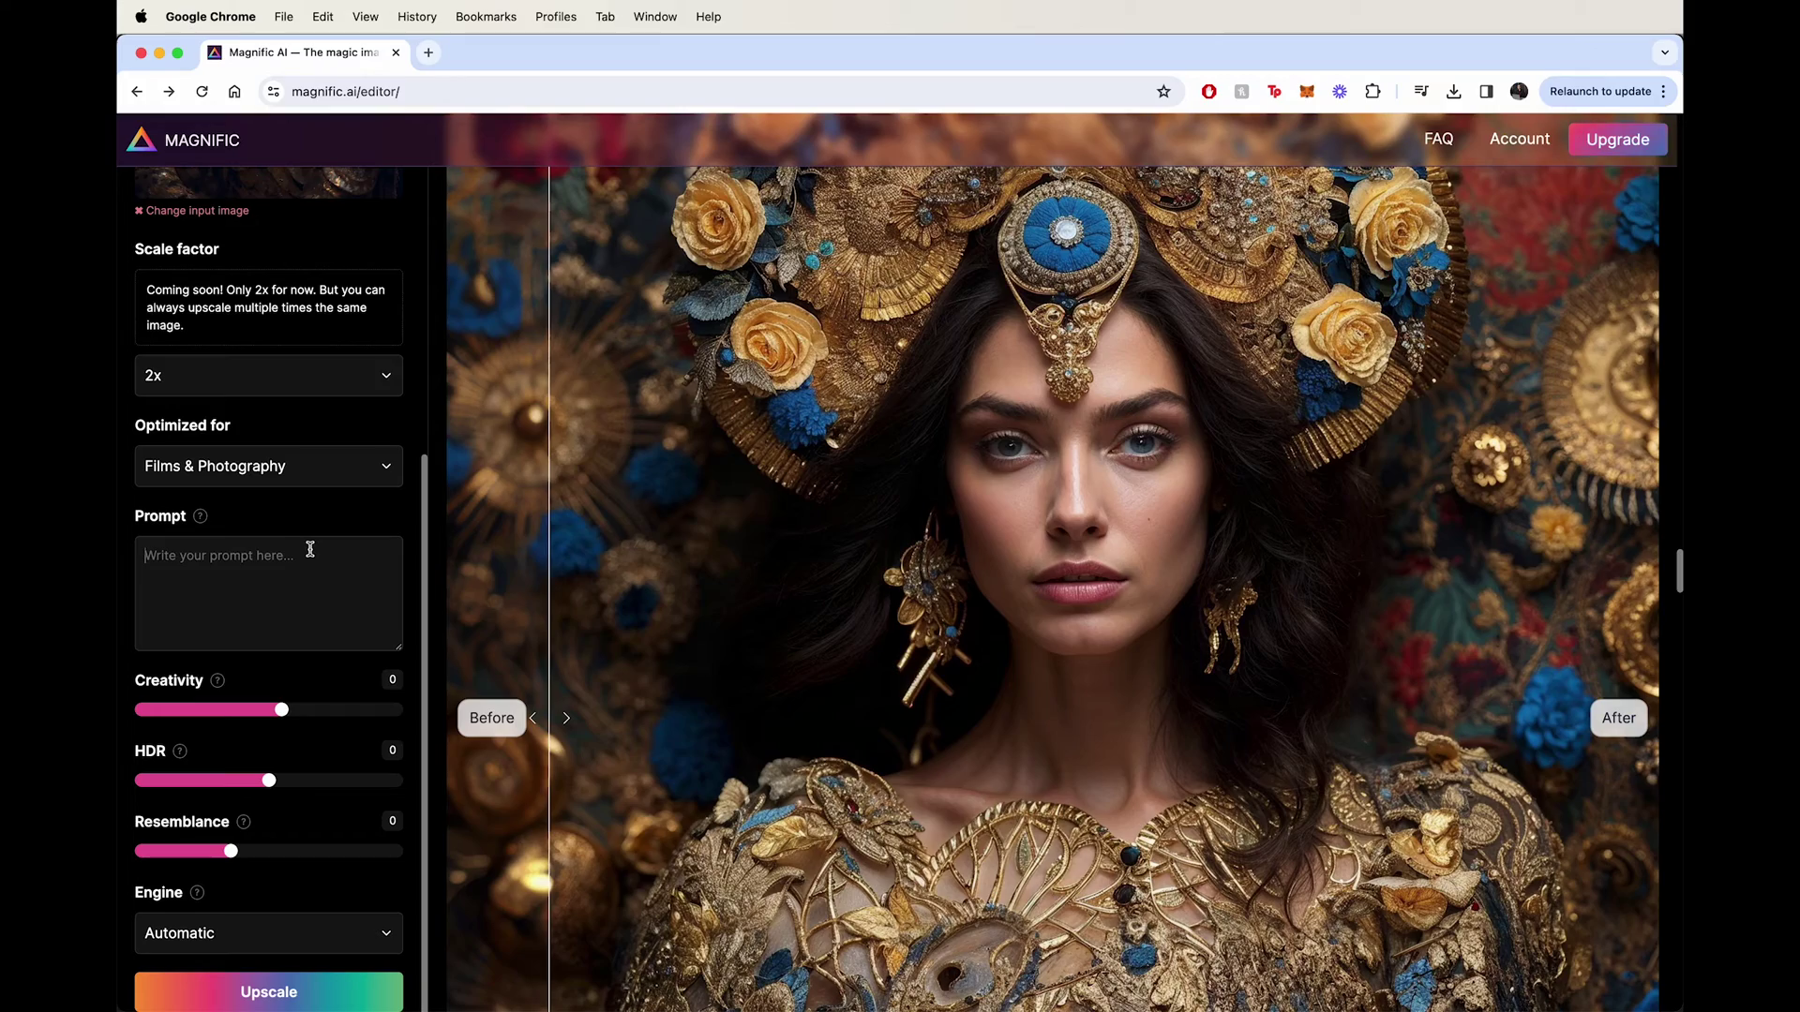
{"action": "scroll", "coordinate": [883, 599], "scroll_direction": "down", "scroll_amount": 4}
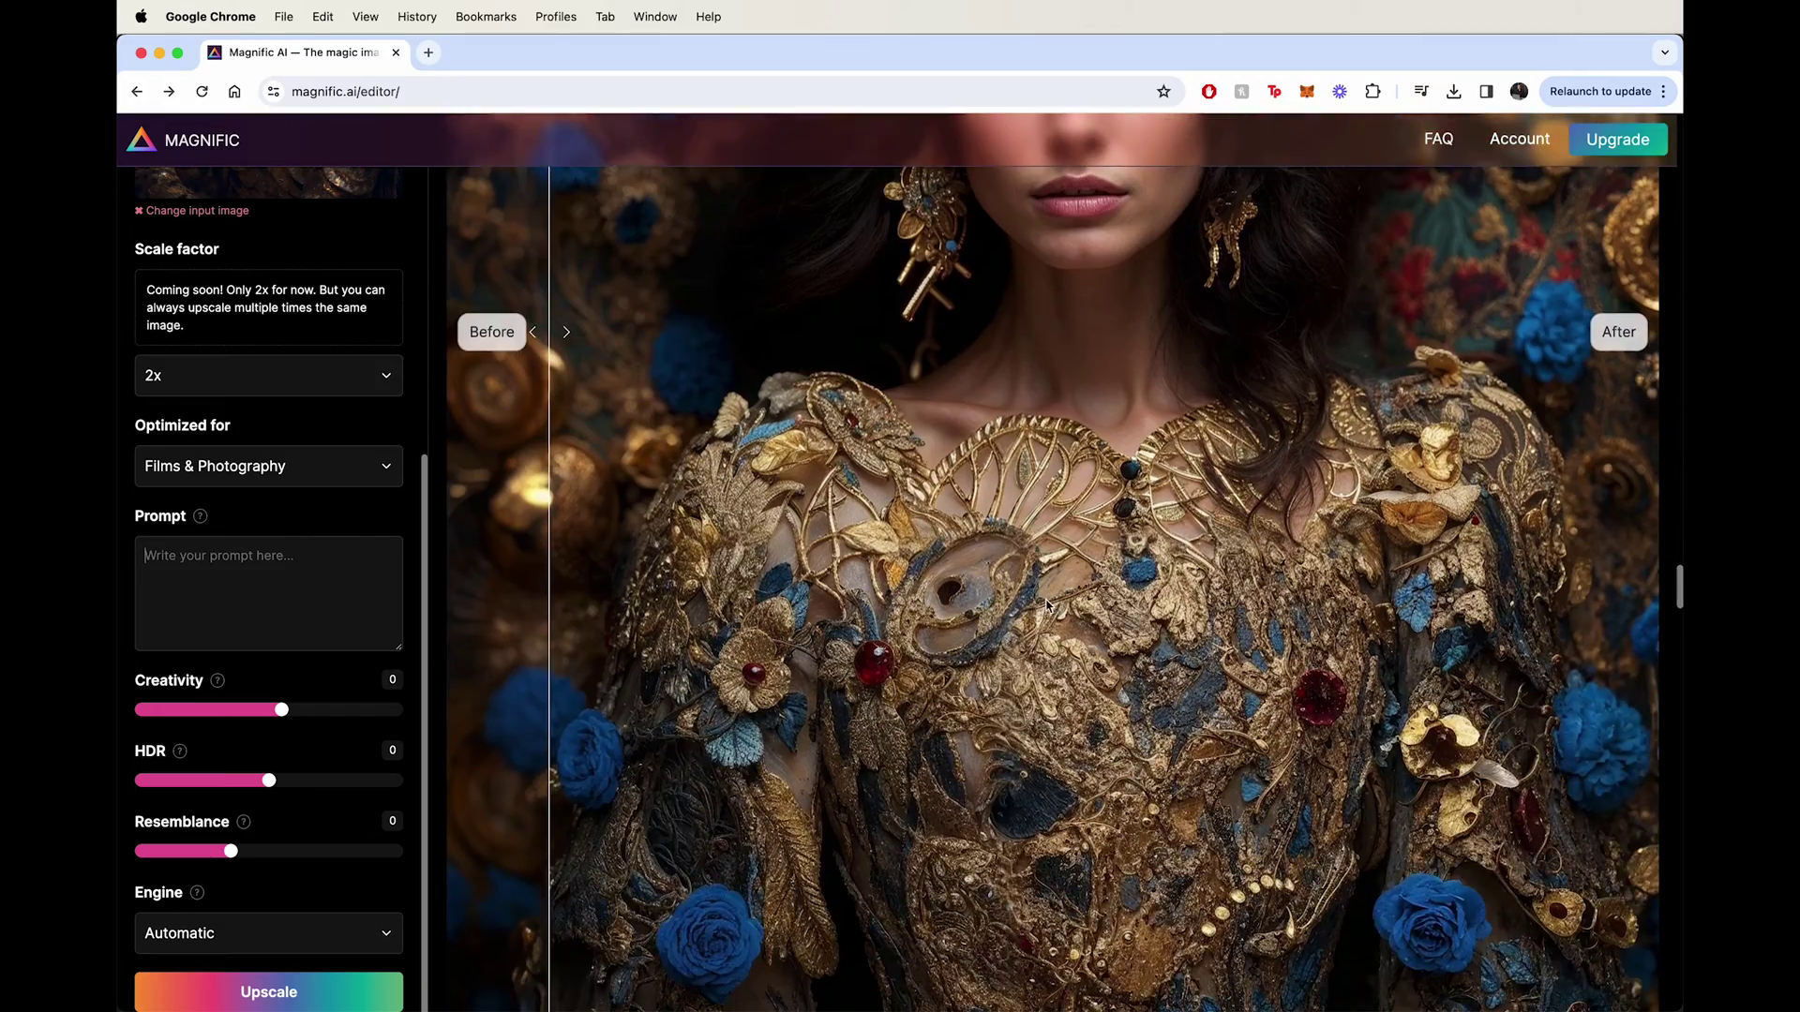
{"action": "scroll", "coordinate": [1048, 610], "scroll_direction": "down", "scroll_amount": 3}
{"action": "scroll", "coordinate": [1049, 611], "scroll_direction": "up", "scroll_amount": 5}
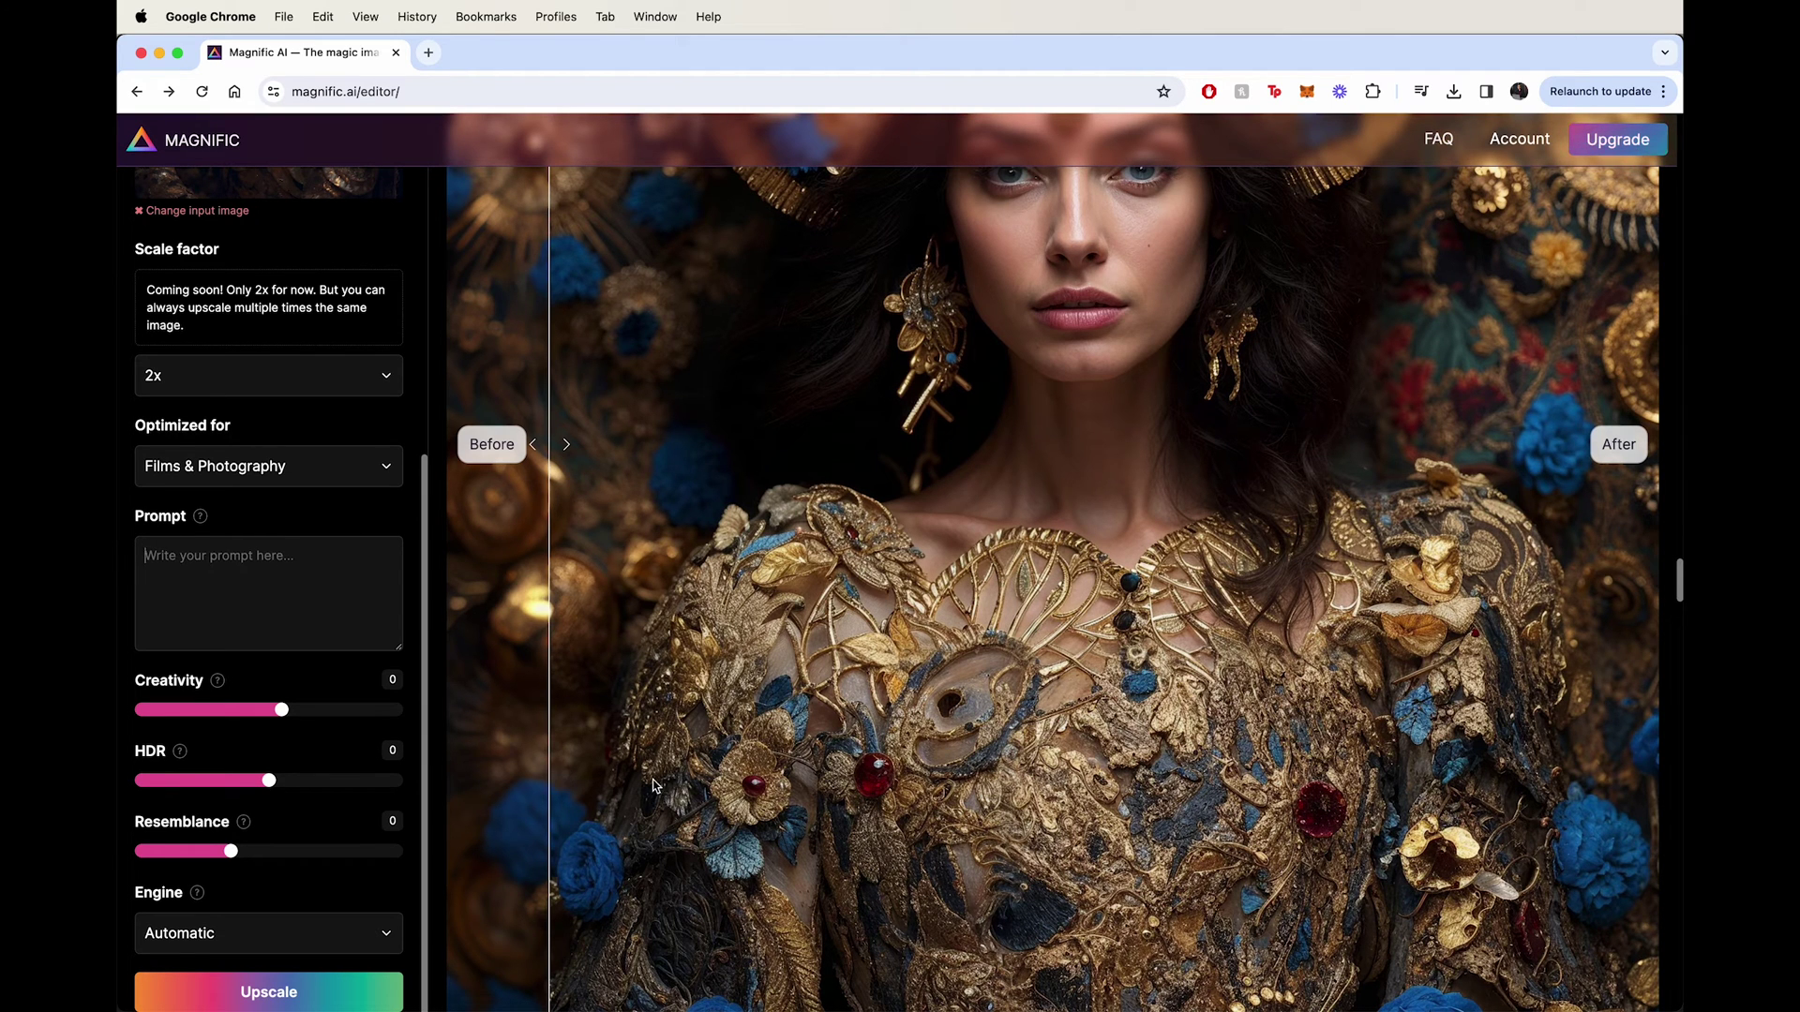
{"action": "left_click_drag", "start_coordinate": [548, 778], "coordinate": [444, 684]}
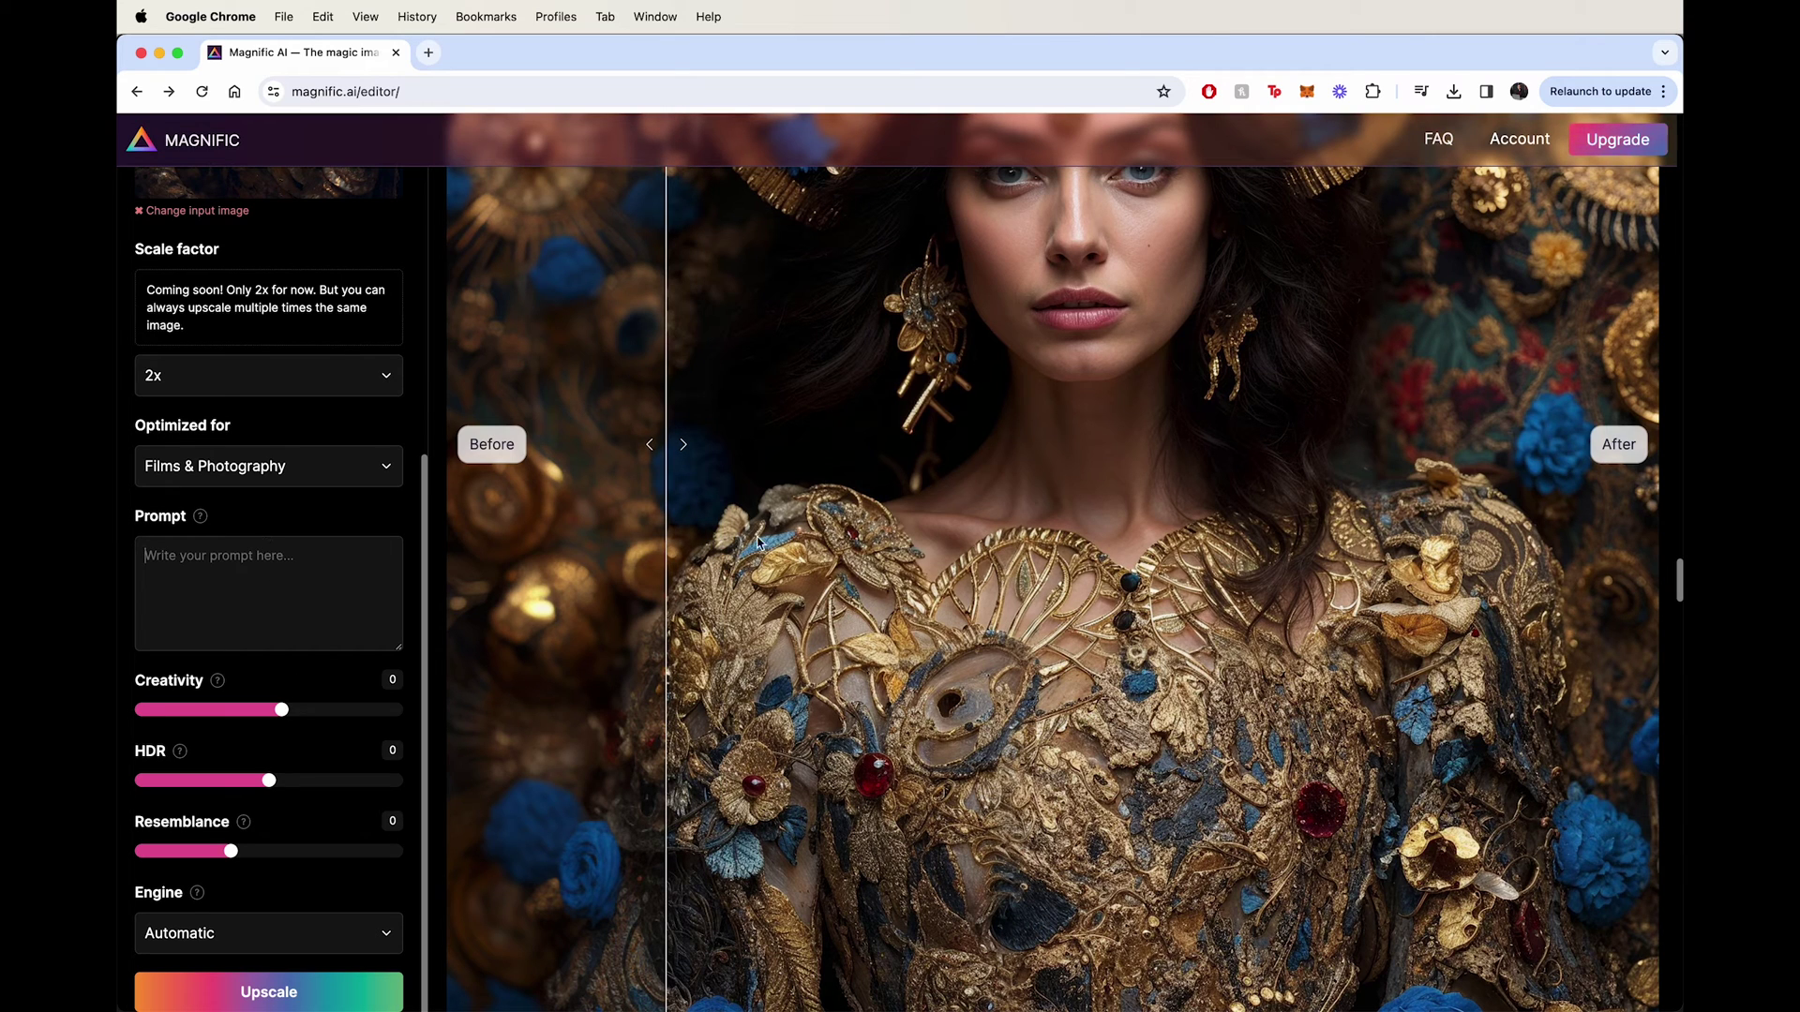
- Sweep the comparison across the gown, headdress and face
{"action": "scroll", "coordinate": [994, 542], "scroll_direction": "up", "scroll_amount": 4}
{"action": "left_click_drag", "start_coordinate": [1099, 559], "coordinate": [784, 558]}
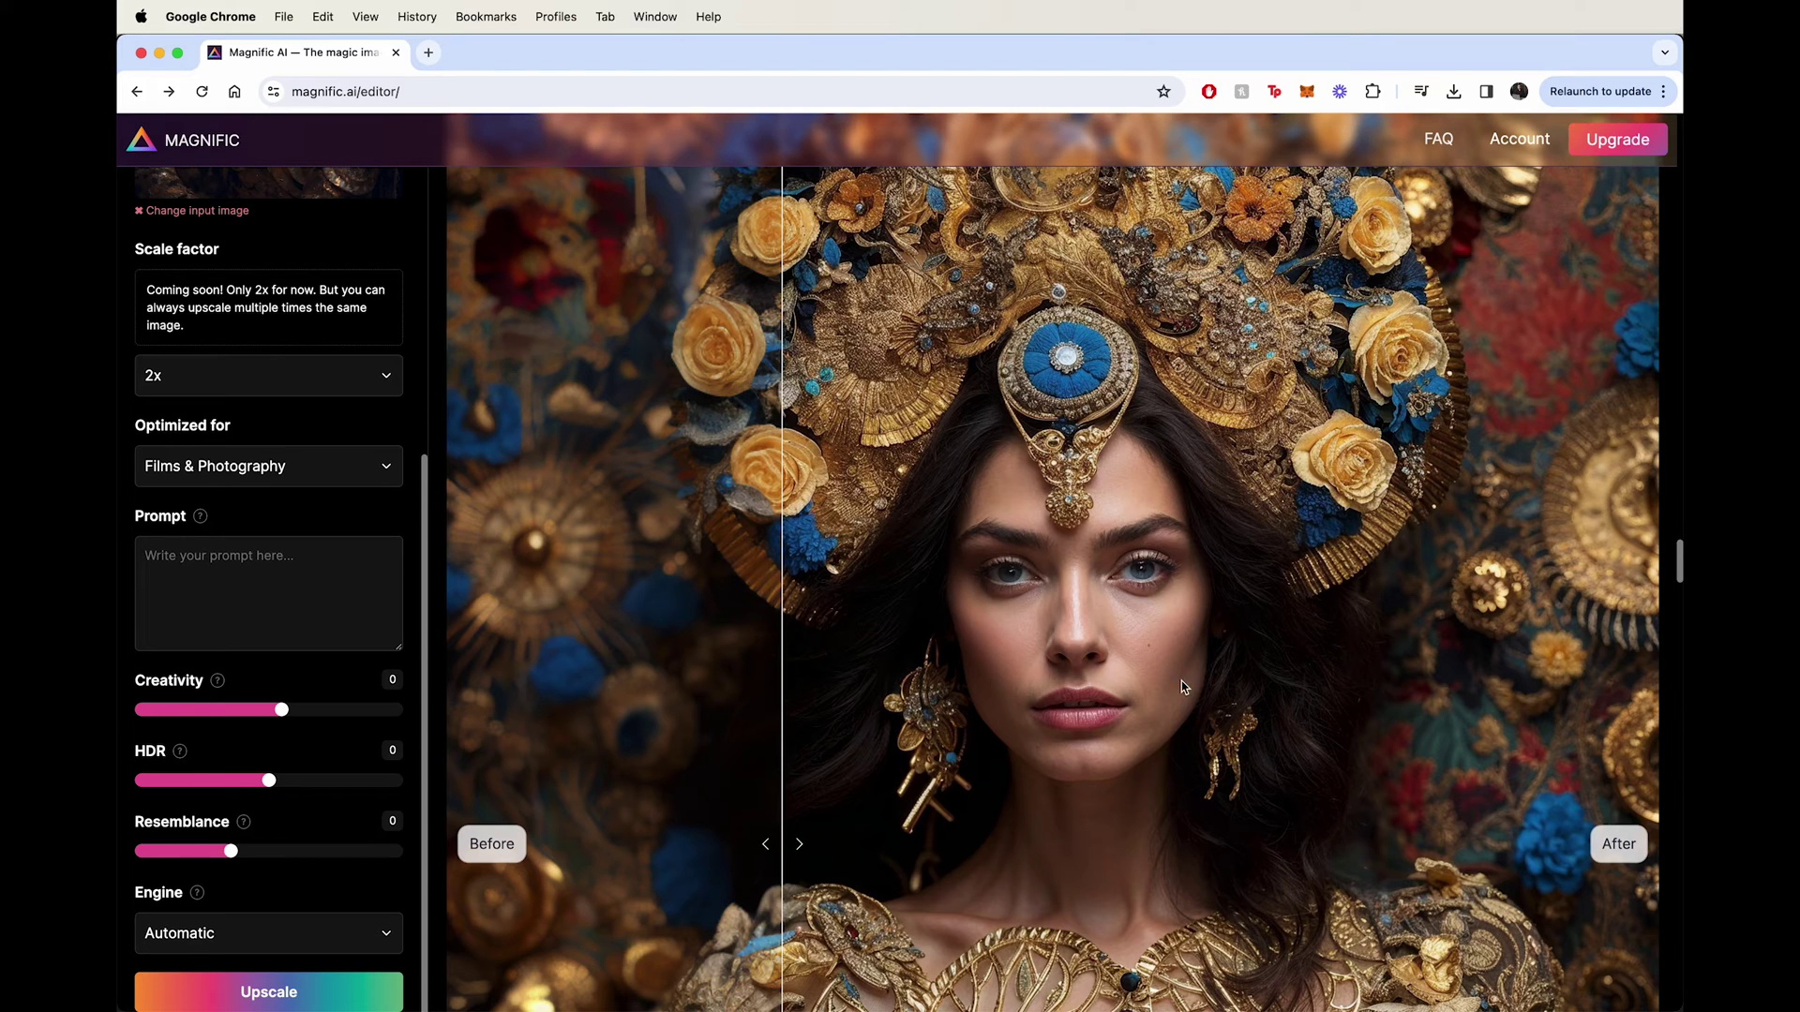
{"action": "left_click_drag", "start_coordinate": [1069, 736], "coordinate": [765, 718]}
{"action": "scroll", "coordinate": [1100, 559], "scroll_direction": "up", "scroll_amount": 1}
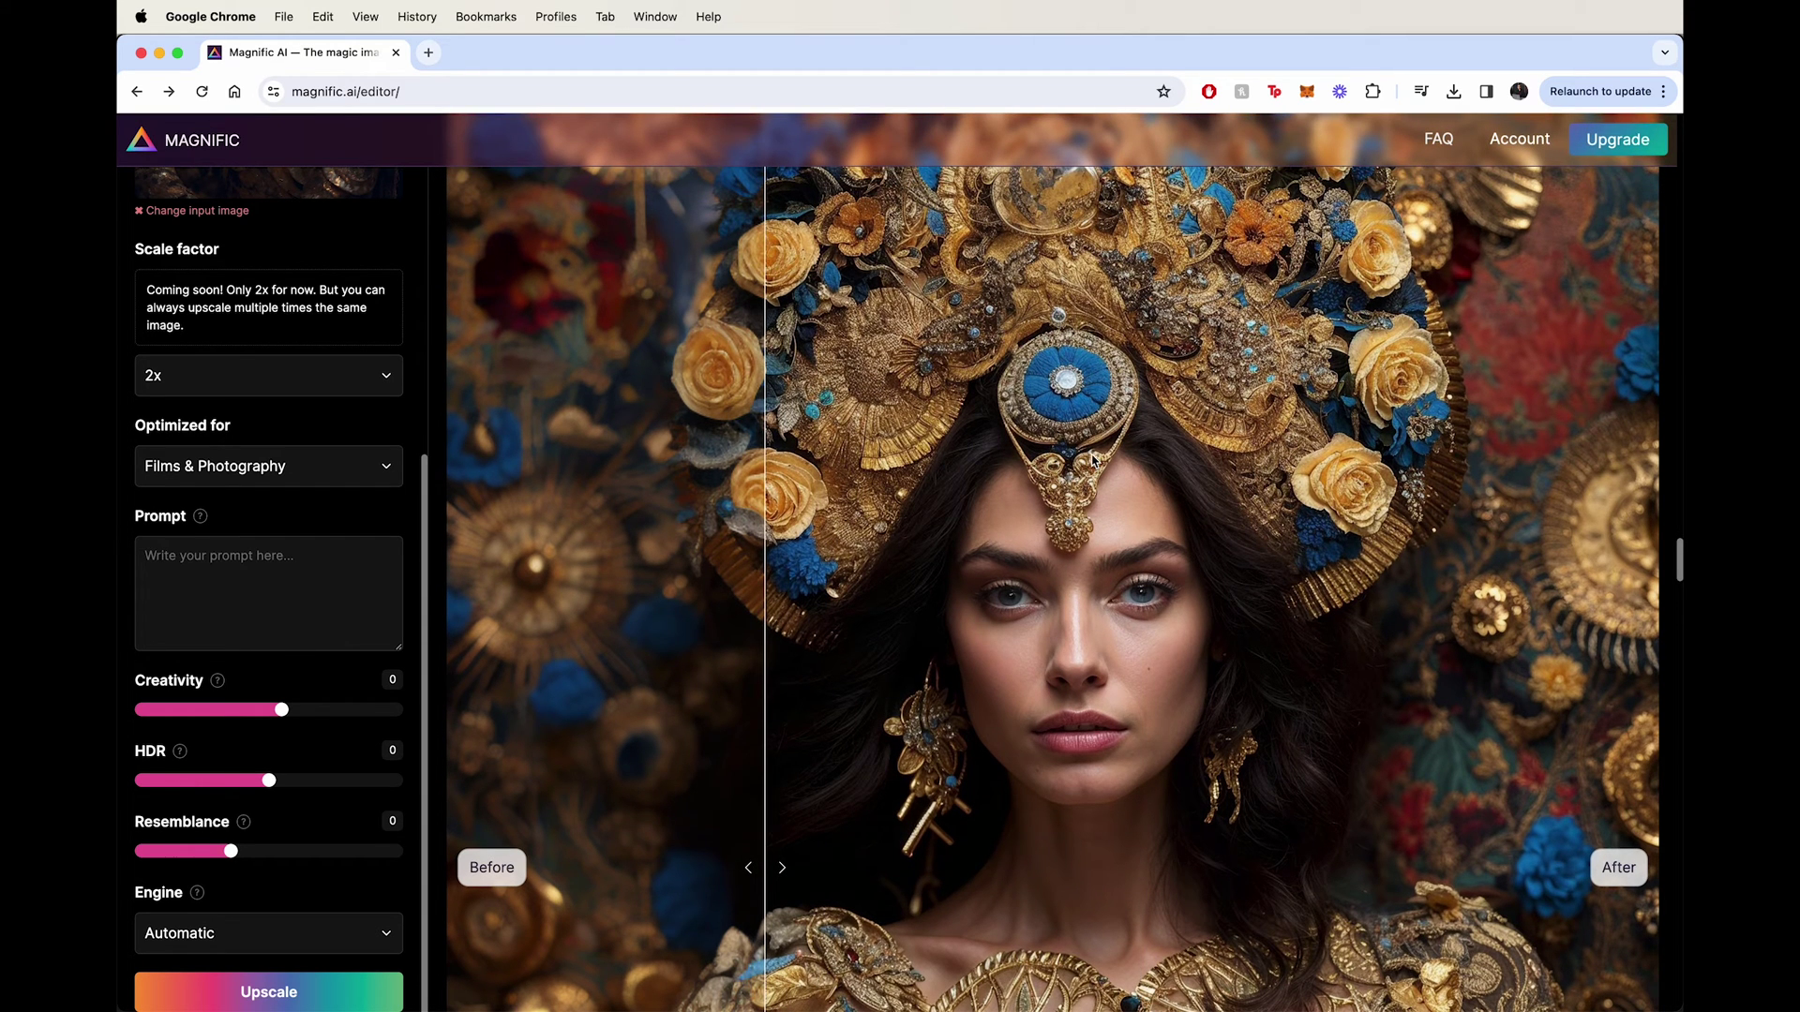
{"action": "left_click_drag", "start_coordinate": [1089, 506], "coordinate": [835, 574]}
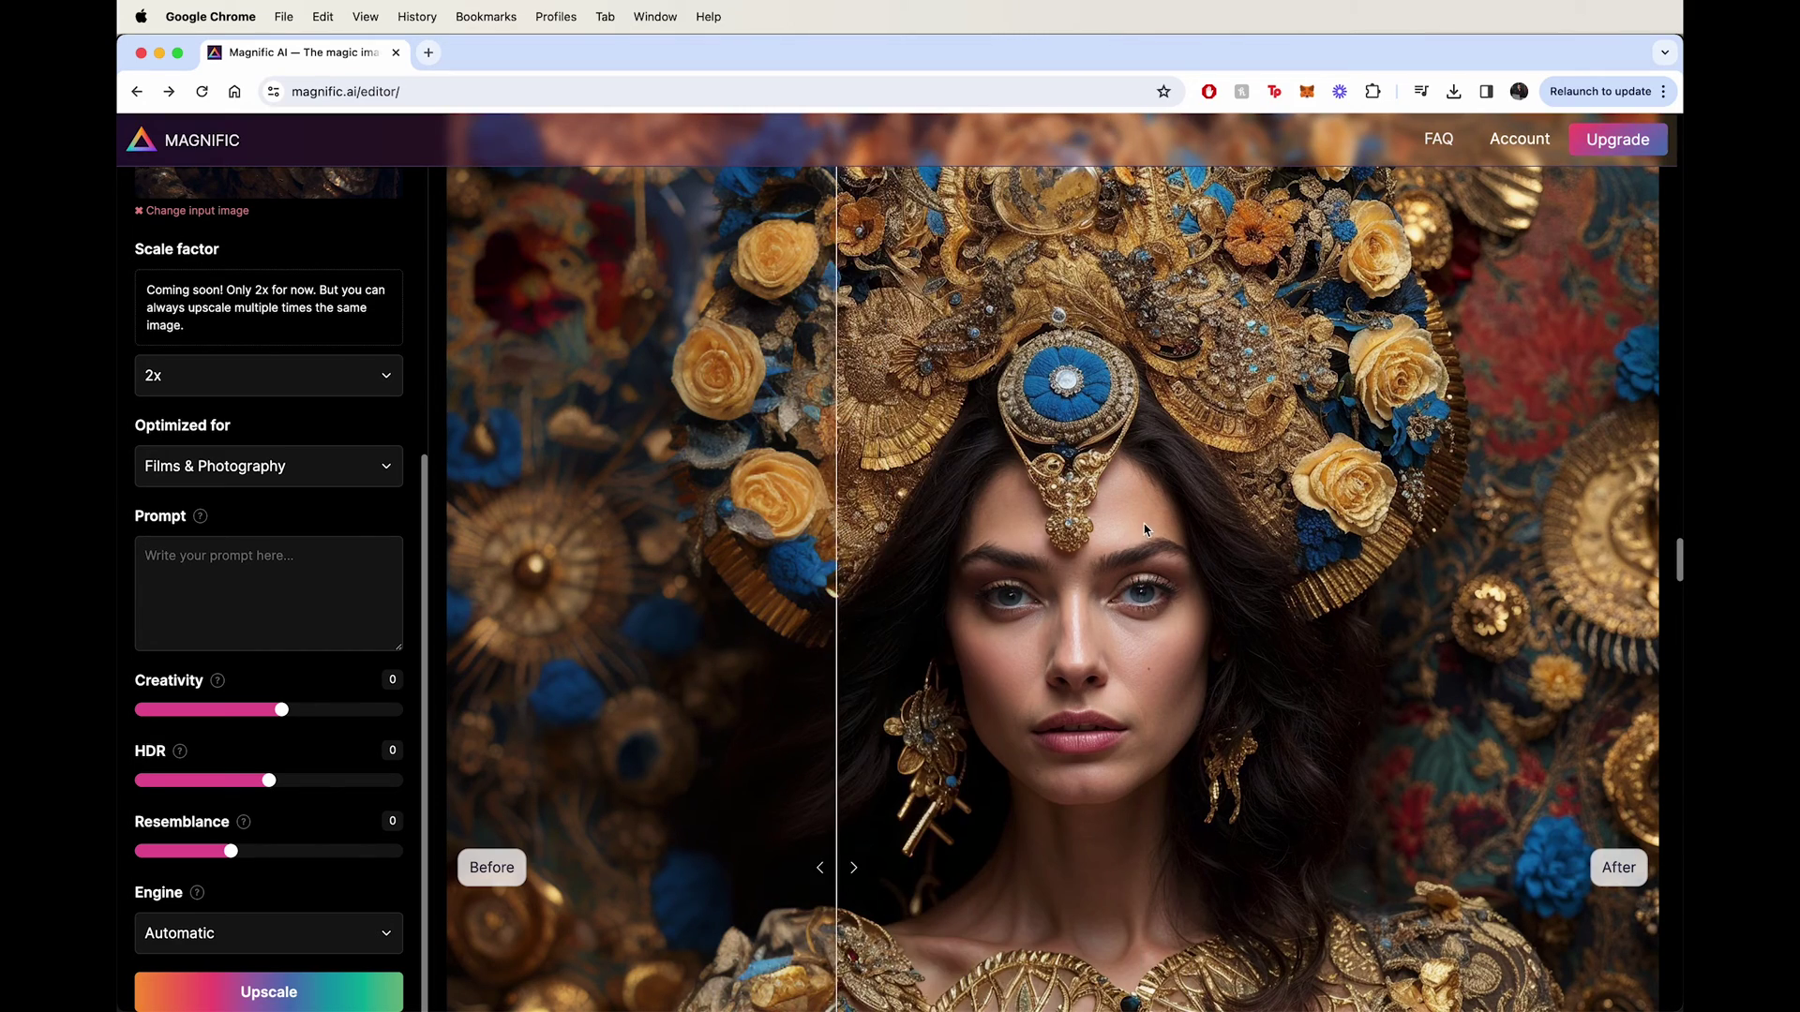
- Scroll to the white-blouse portrait and reveal more of the original blouse and necklace
{"action": "scroll", "coordinate": [1146, 530], "scroll_direction": "down", "scroll_amount": 5}
{"action": "scroll", "coordinate": [1146, 529], "scroll_direction": "down", "scroll_amount": 5}
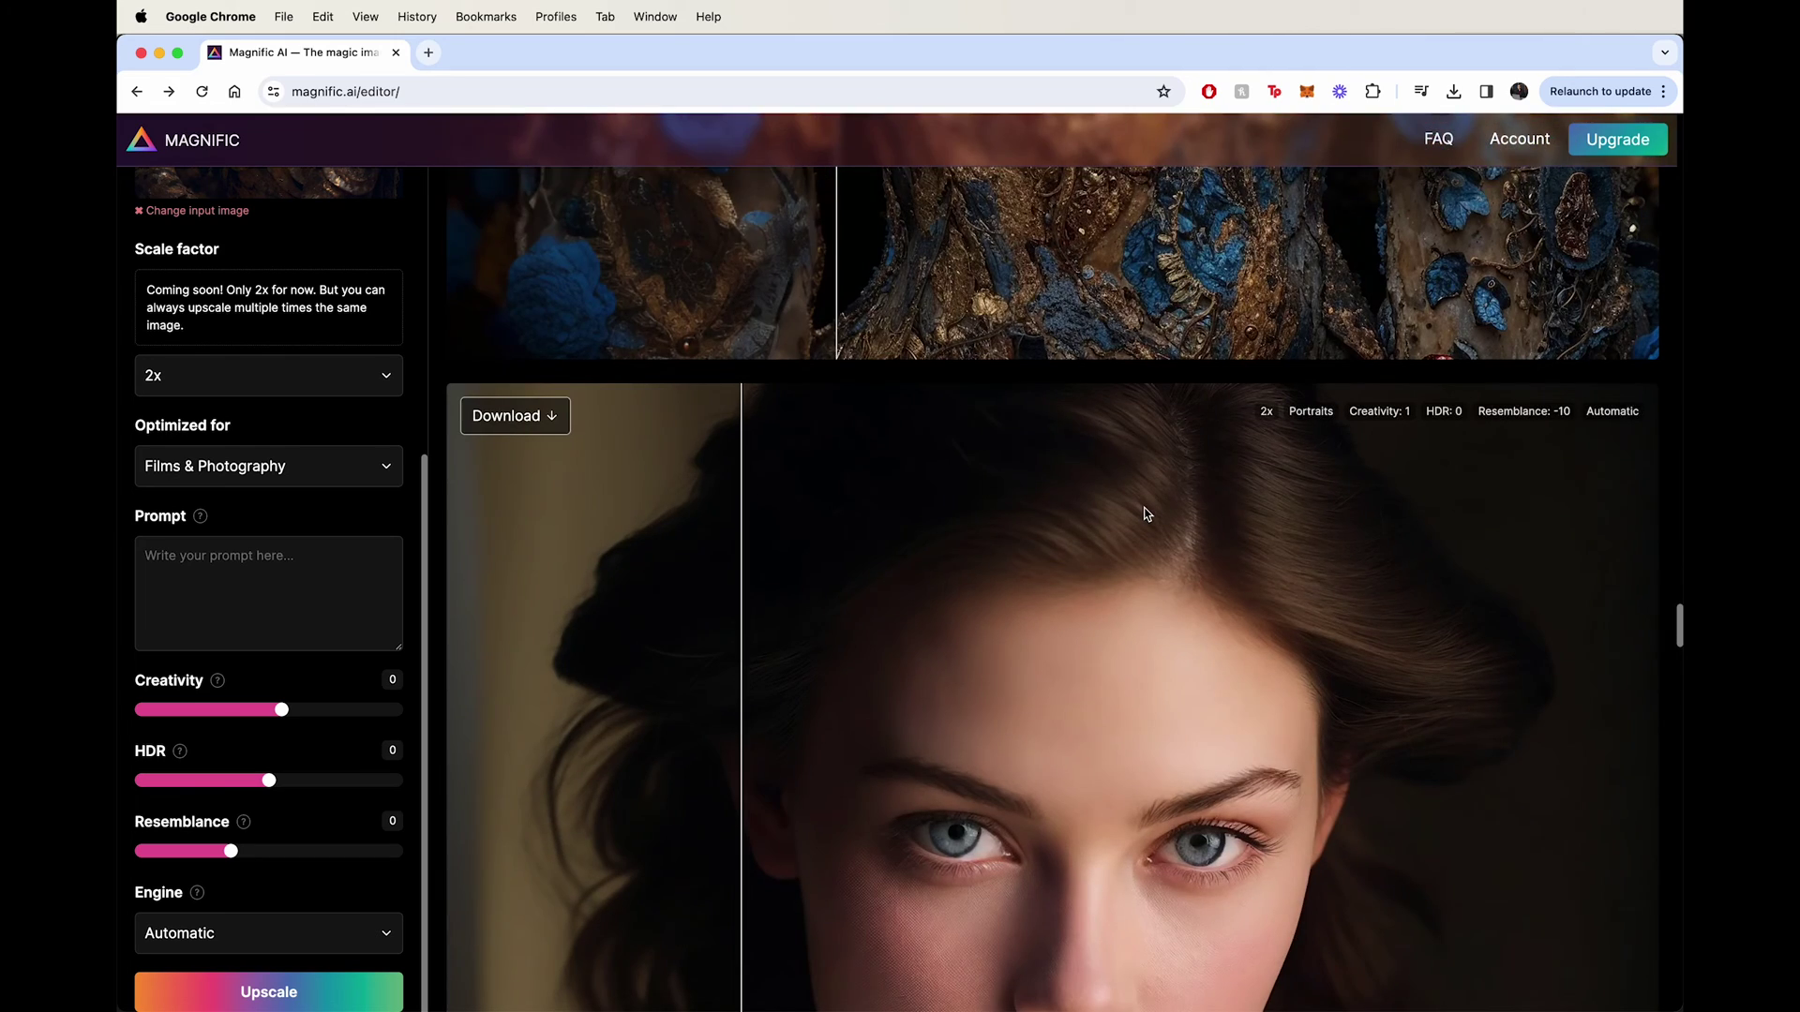
{"action": "scroll", "coordinate": [1145, 514], "scroll_direction": "down", "scroll_amount": 10}
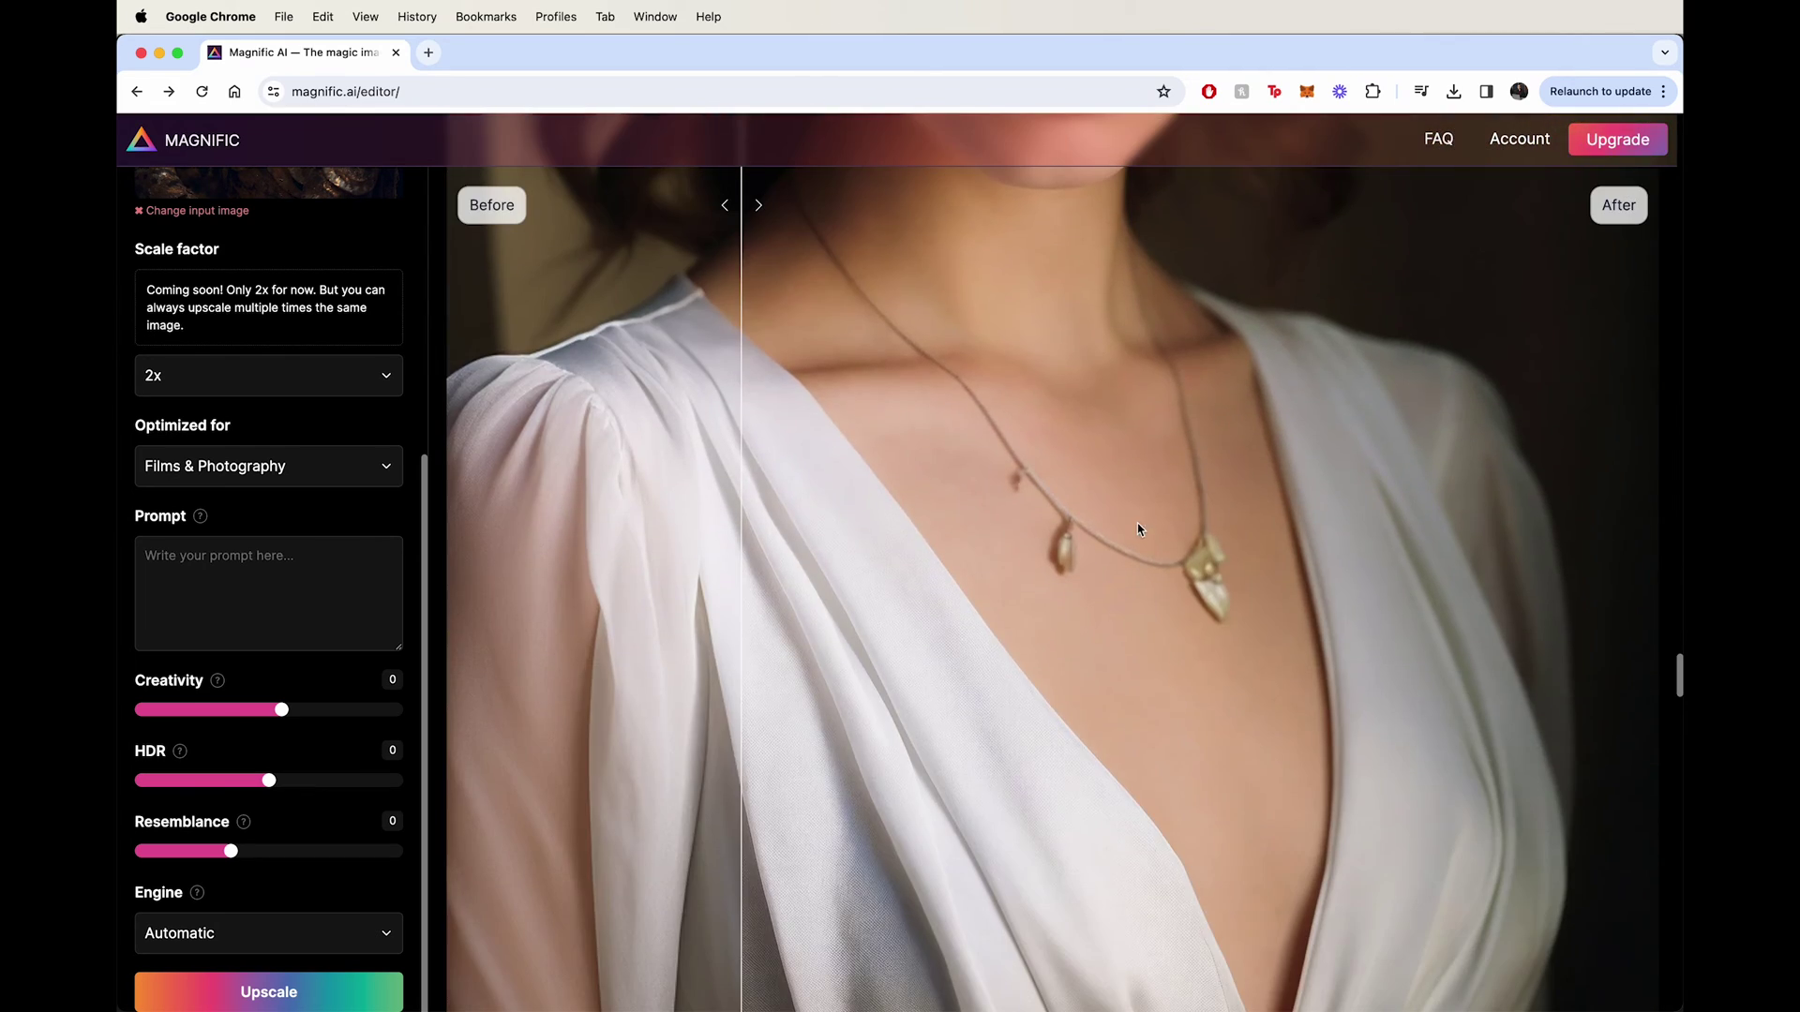
{"action": "left_click_drag", "start_coordinate": [1146, 523], "coordinate": [748, 534]}
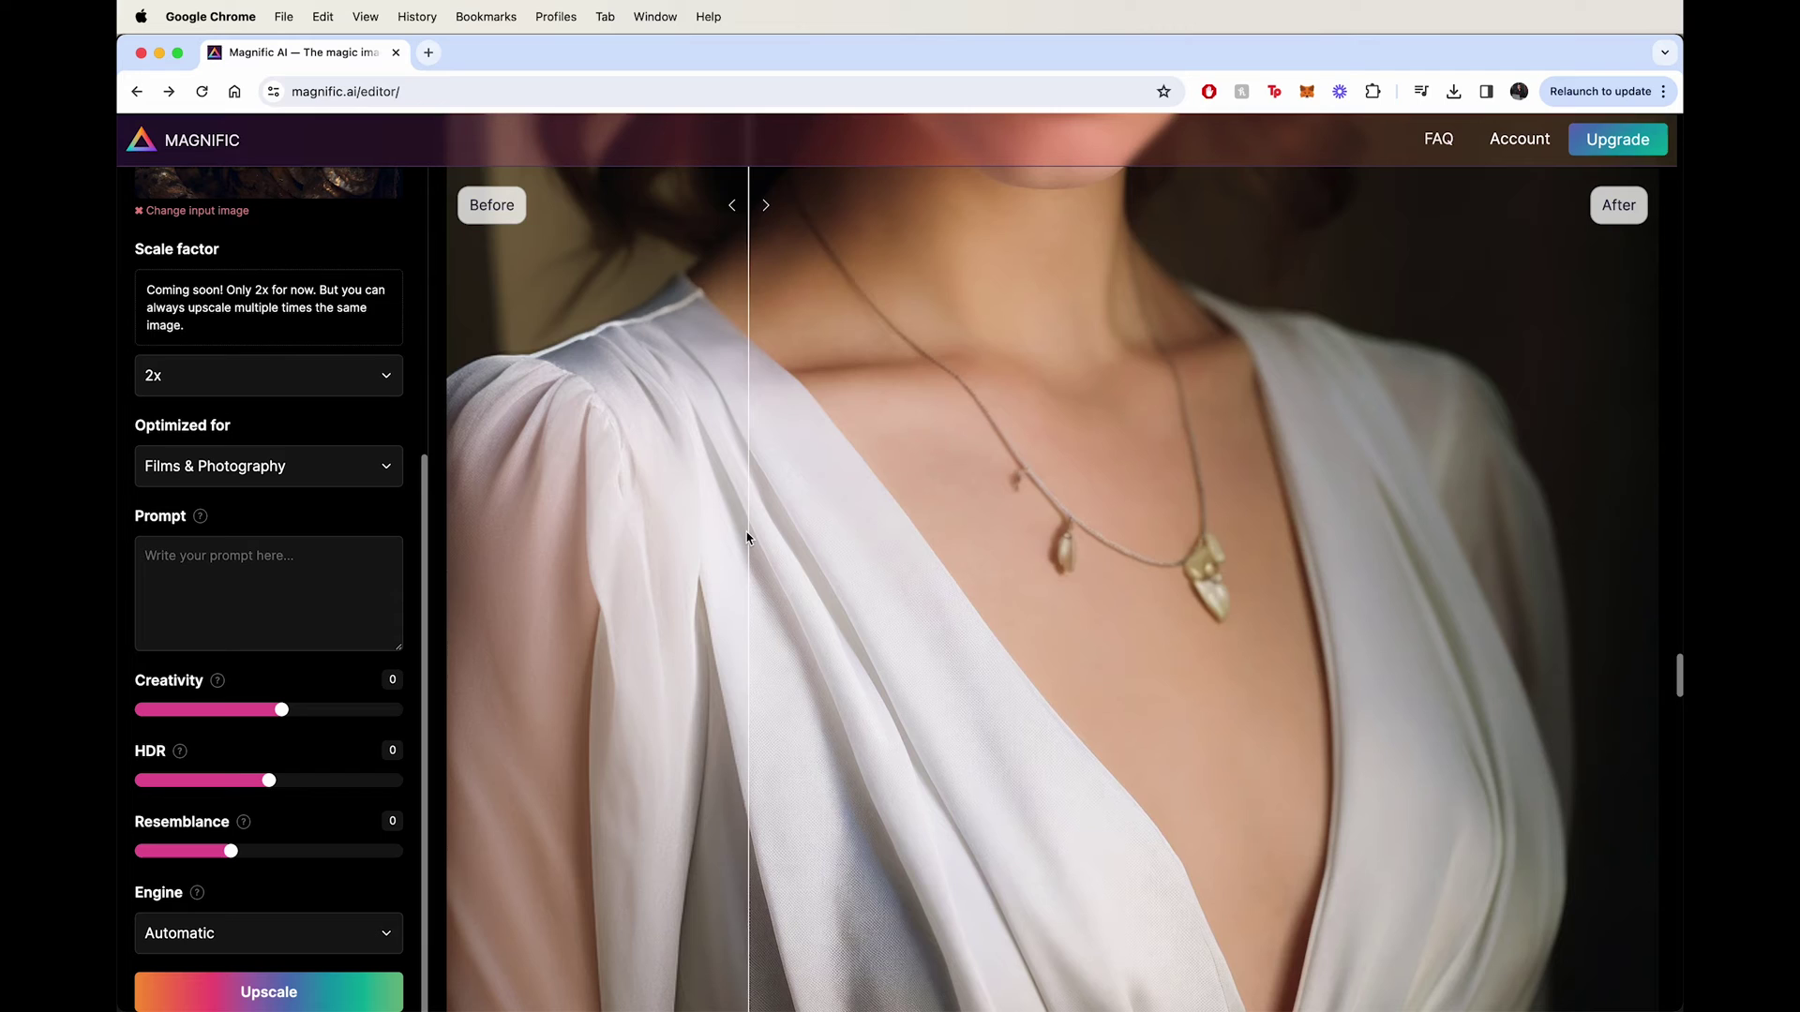
- Scroll to the red-headscarf result and compare its upscaled eyes and forehead with the original
{"action": "scroll", "coordinate": [1055, 532], "scroll_direction": "down", "scroll_amount": 5}
{"action": "scroll", "coordinate": [1057, 531], "scroll_direction": "down", "scroll_amount": 8}
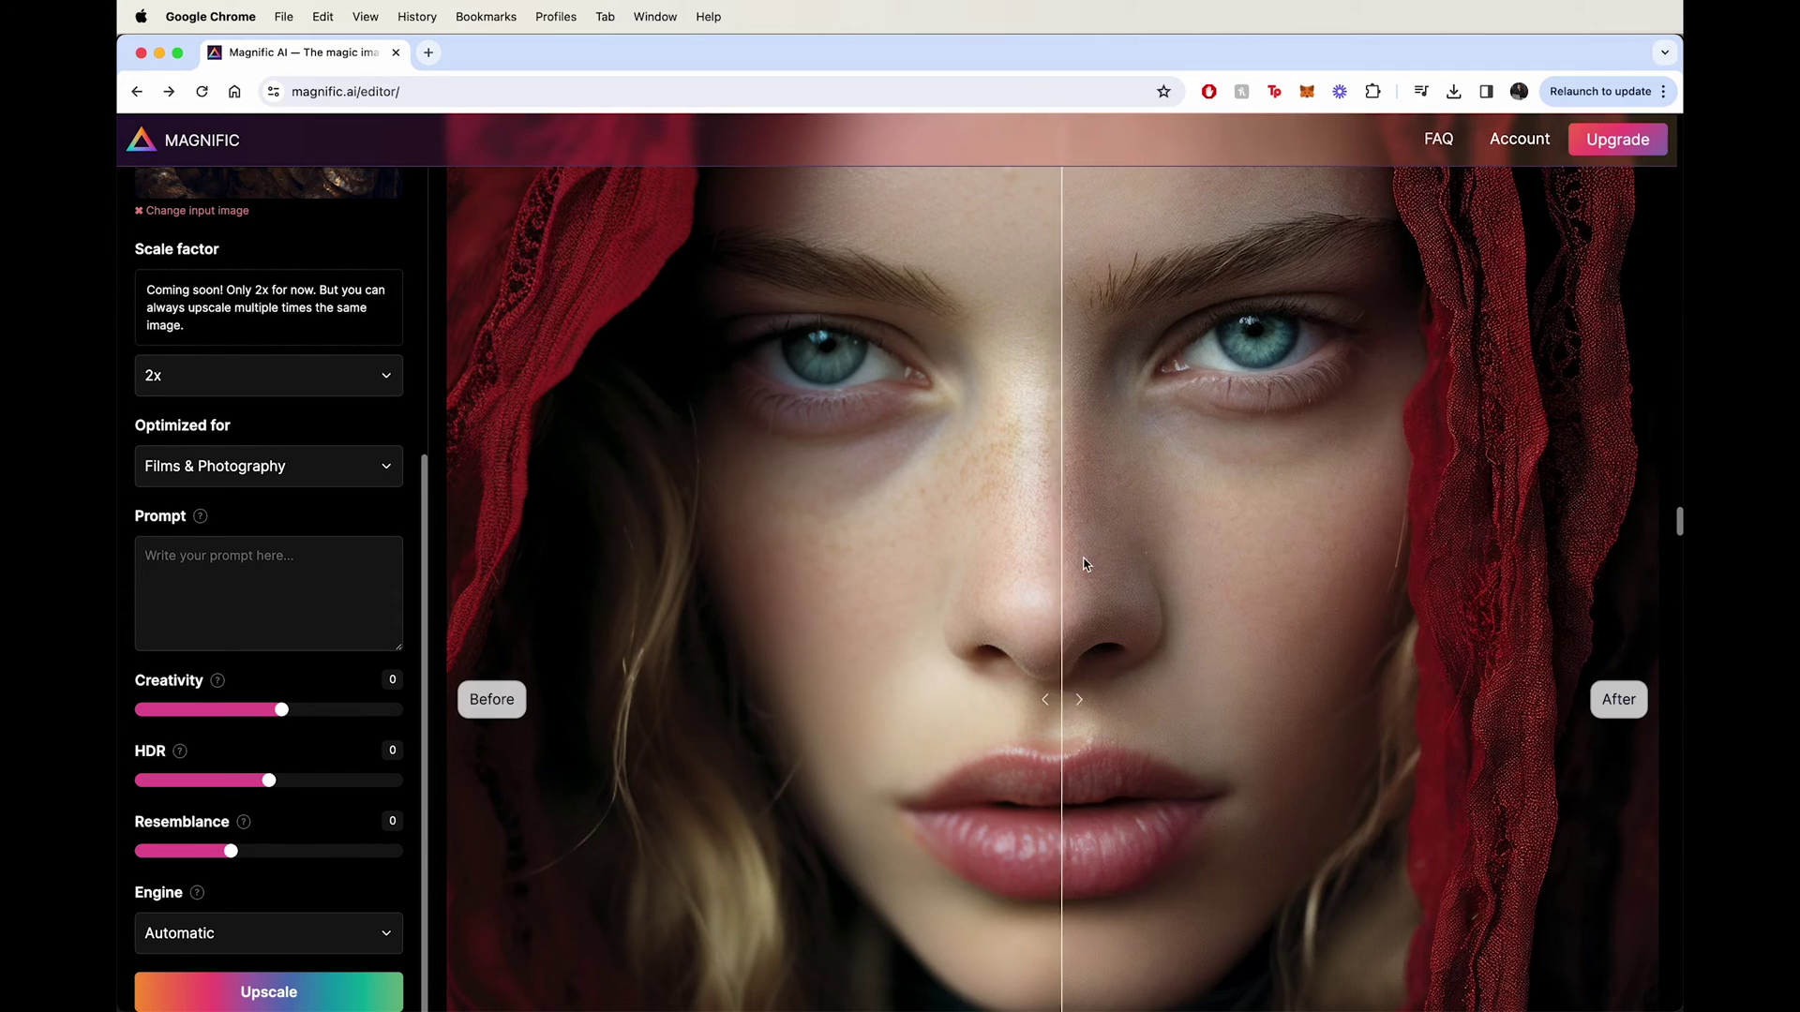
{"action": "left_click_drag", "start_coordinate": [1085, 562], "coordinate": [706, 504]}
{"action": "scroll", "coordinate": [1105, 338], "scroll_direction": "up", "scroll_amount": 3}
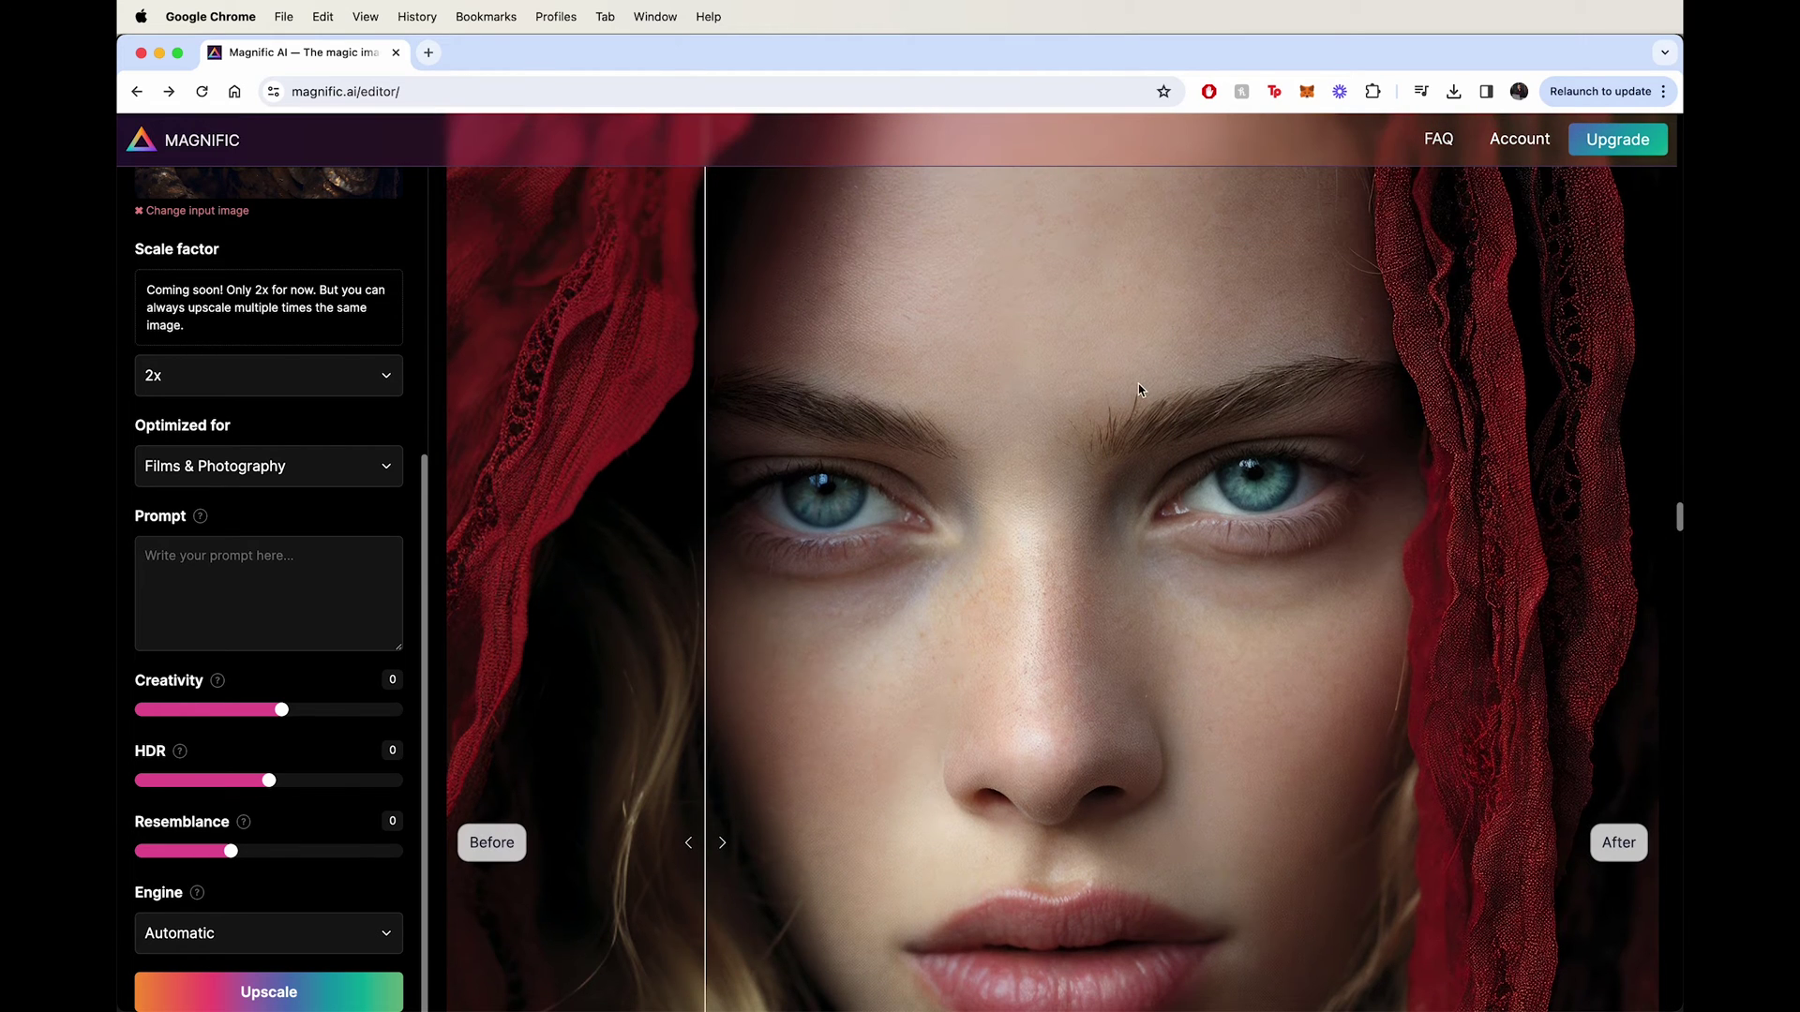
{"action": "left_click_drag", "start_coordinate": [817, 492], "coordinate": [1007, 494]}
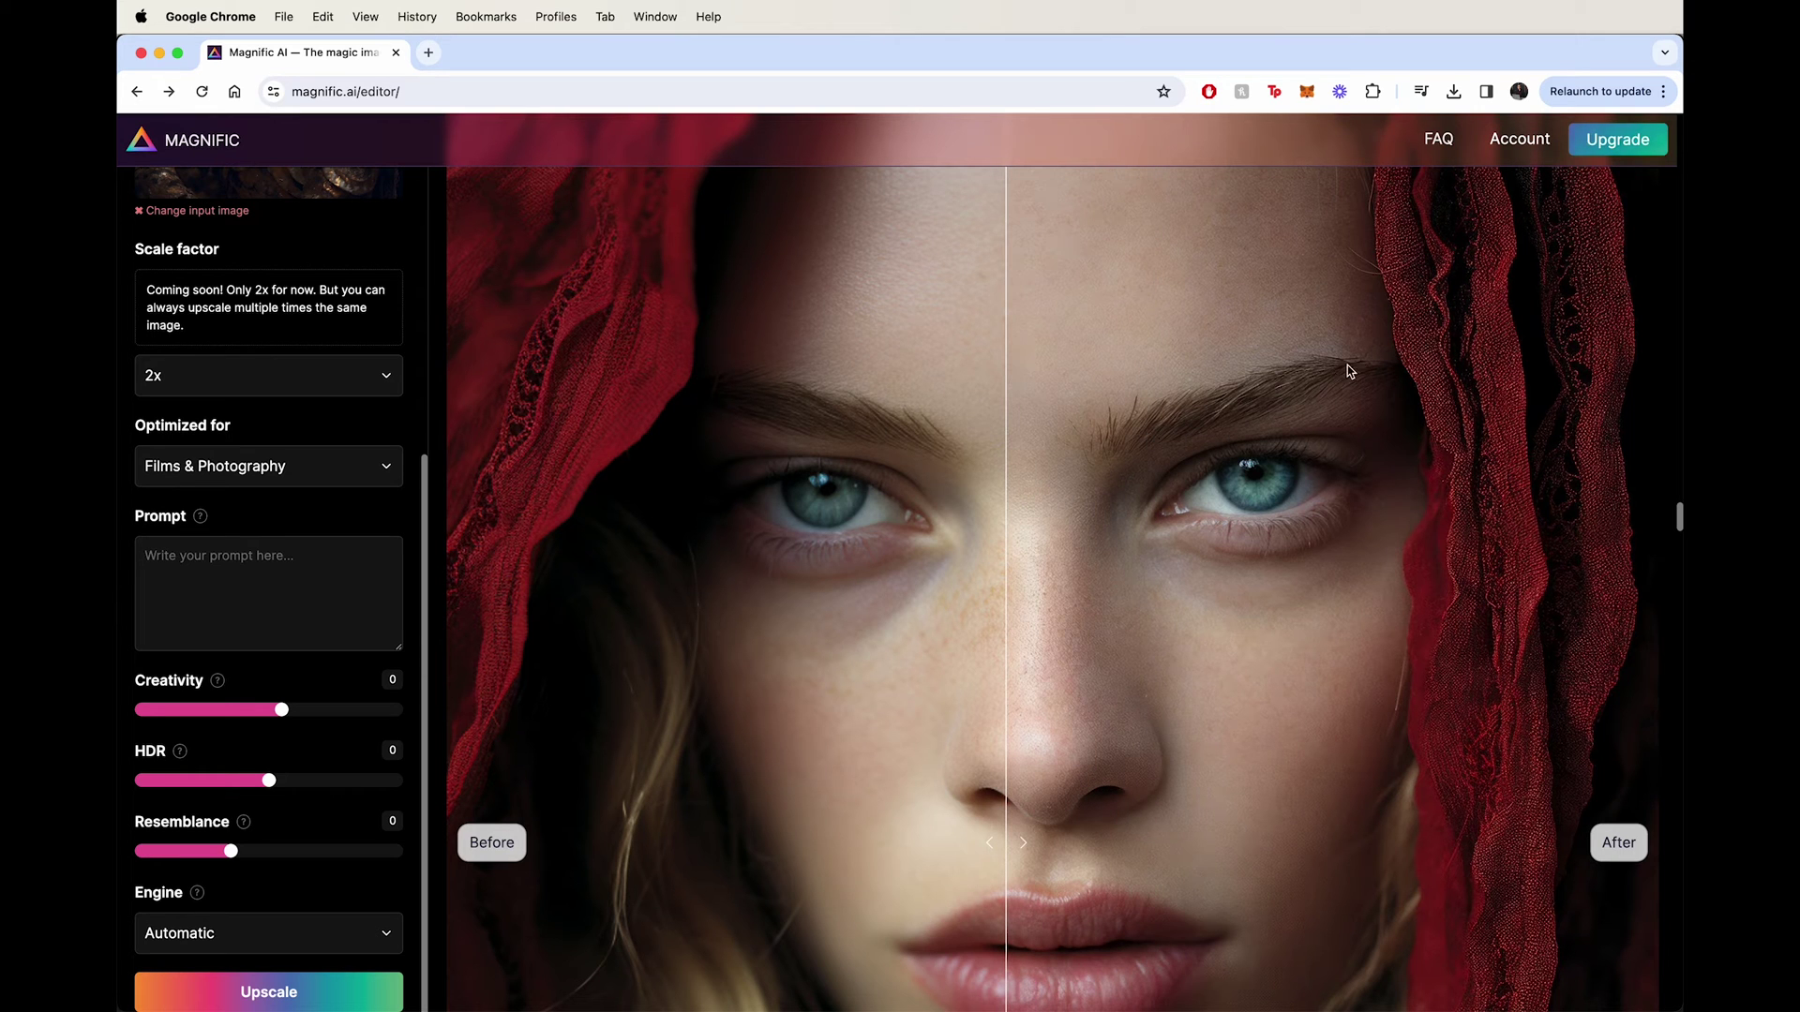
- Sweep the slider over the brows, eyes and face again to compare detail
{"action": "left_click_drag", "start_coordinate": [1406, 498], "coordinate": [923, 558]}
{"action": "scroll", "coordinate": [1108, 515], "scroll_direction": "down", "scroll_amount": 3}
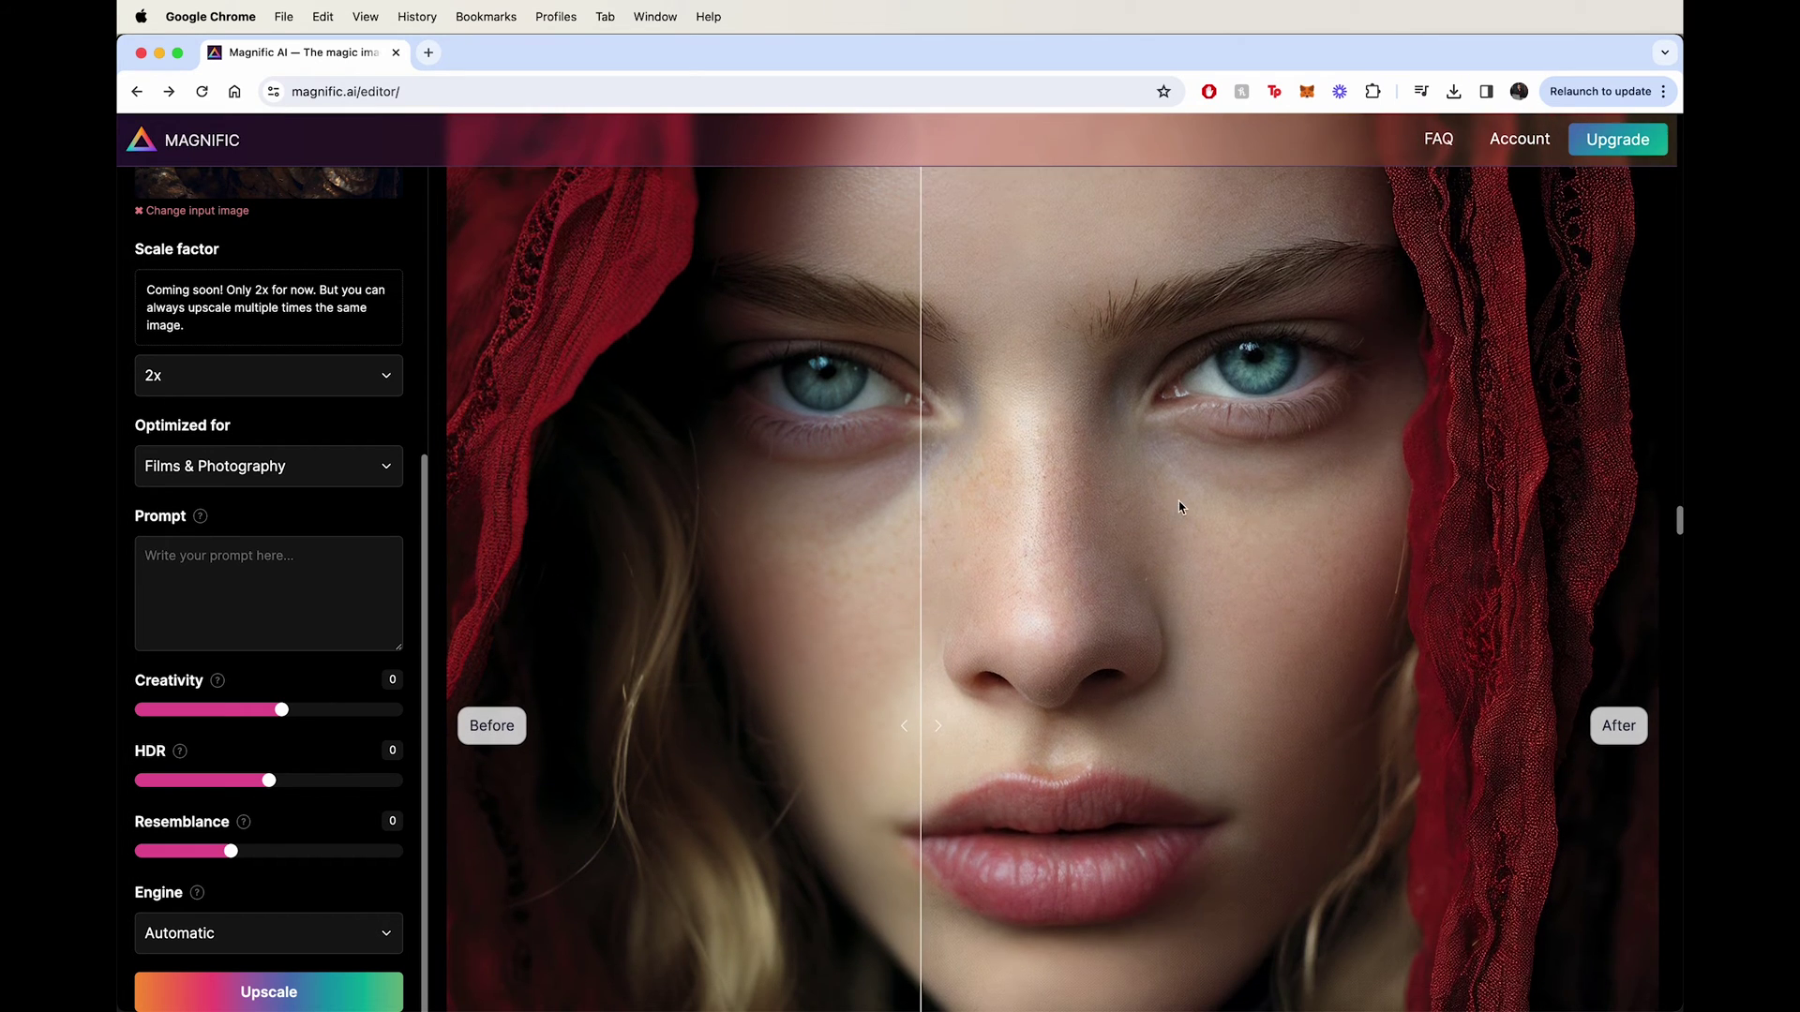
{"action": "left_click_drag", "start_coordinate": [1360, 488], "coordinate": [1005, 475]}
{"action": "scroll", "coordinate": [1422, 522], "scroll_direction": "up", "scroll_amount": 5}
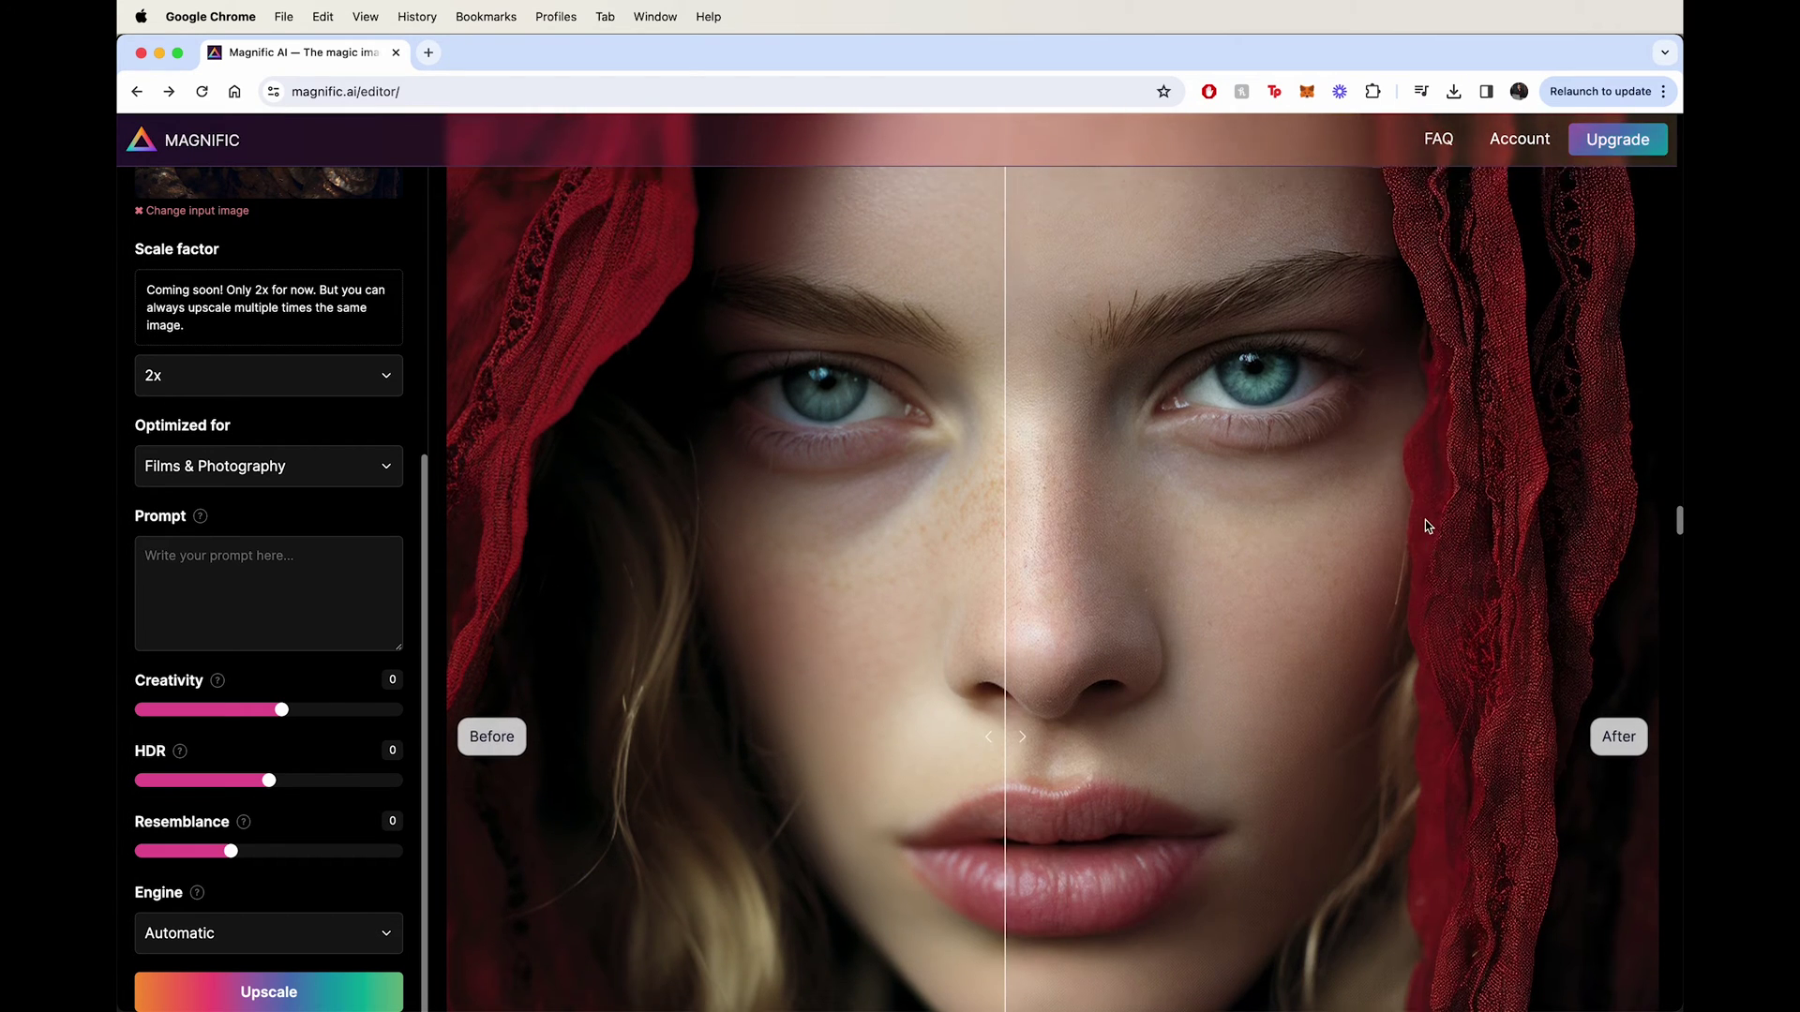
{"action": "left_click_drag", "start_coordinate": [1338, 494], "coordinate": [815, 497]}
{"action": "scroll", "coordinate": [1135, 531], "scroll_direction": "down", "scroll_amount": 10}
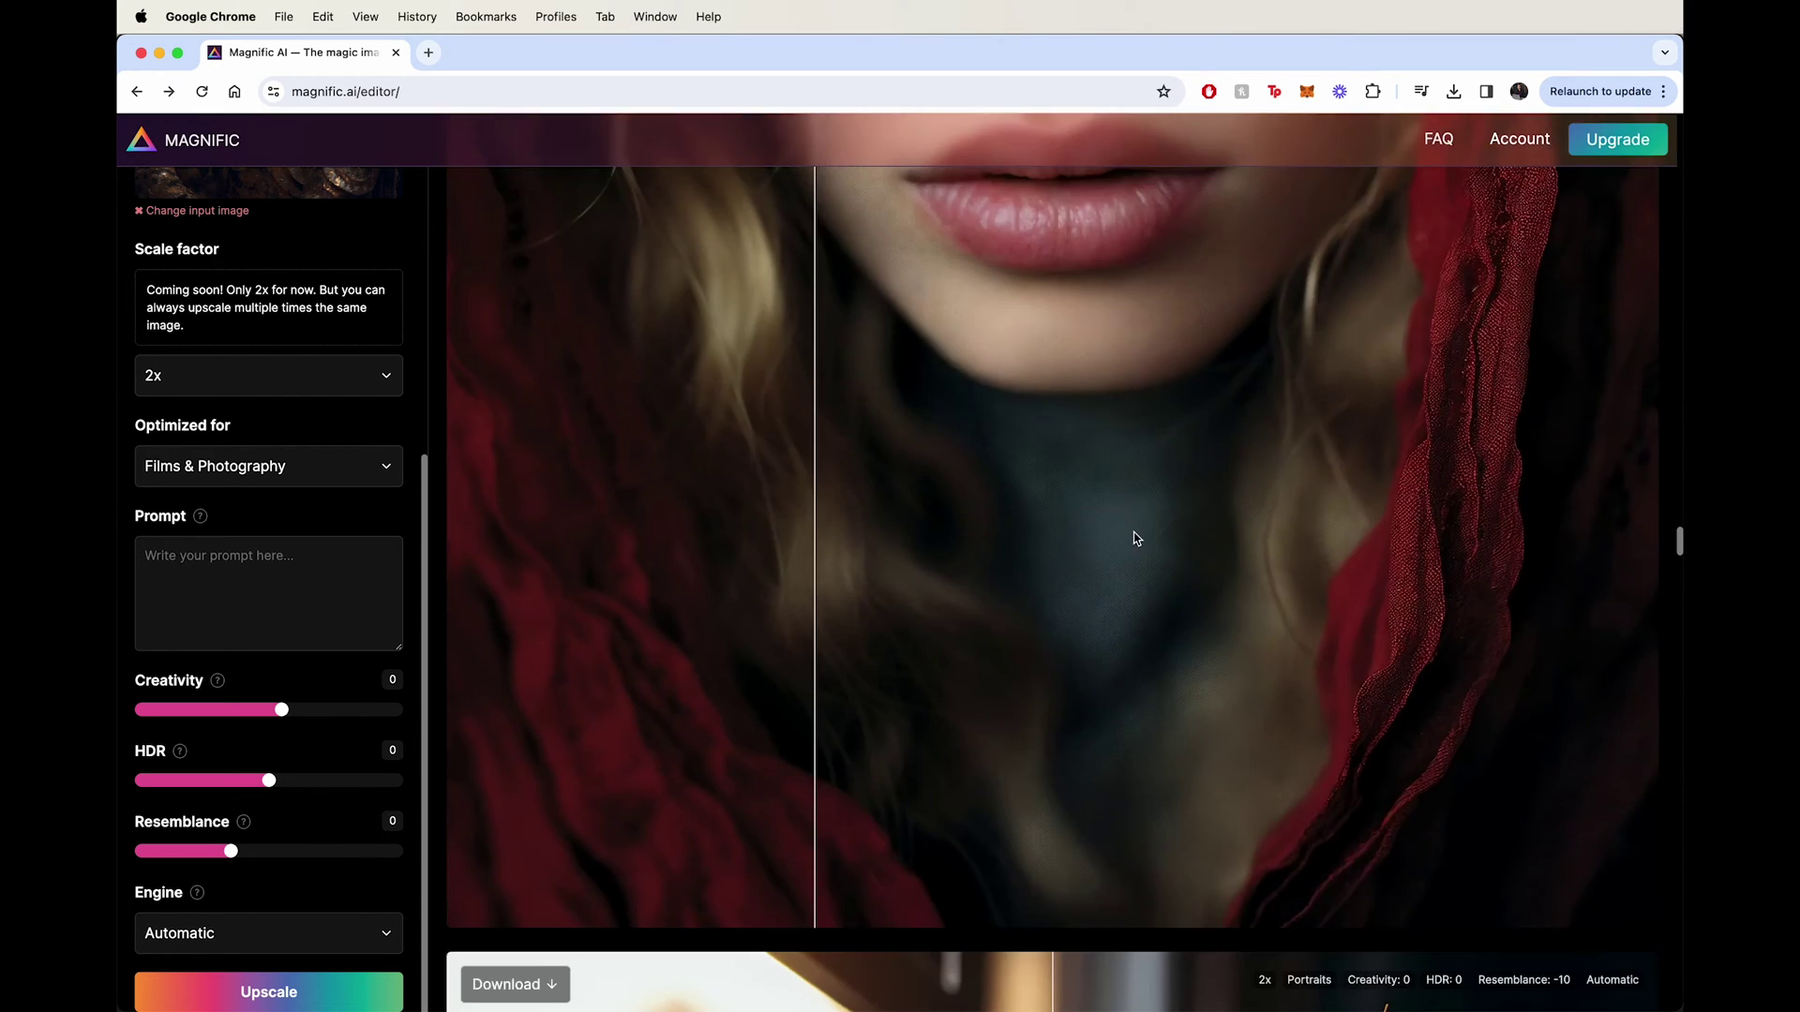
- Scroll to the tabby cat-and-pink-flowers result (2x, Portraits) and sweep its Before/After slider
{"action": "scroll", "coordinate": [1137, 529], "scroll_direction": "down", "scroll_amount": 2}
{"action": "scroll", "coordinate": [1140, 524], "scroll_direction": "down", "scroll_amount": 10}
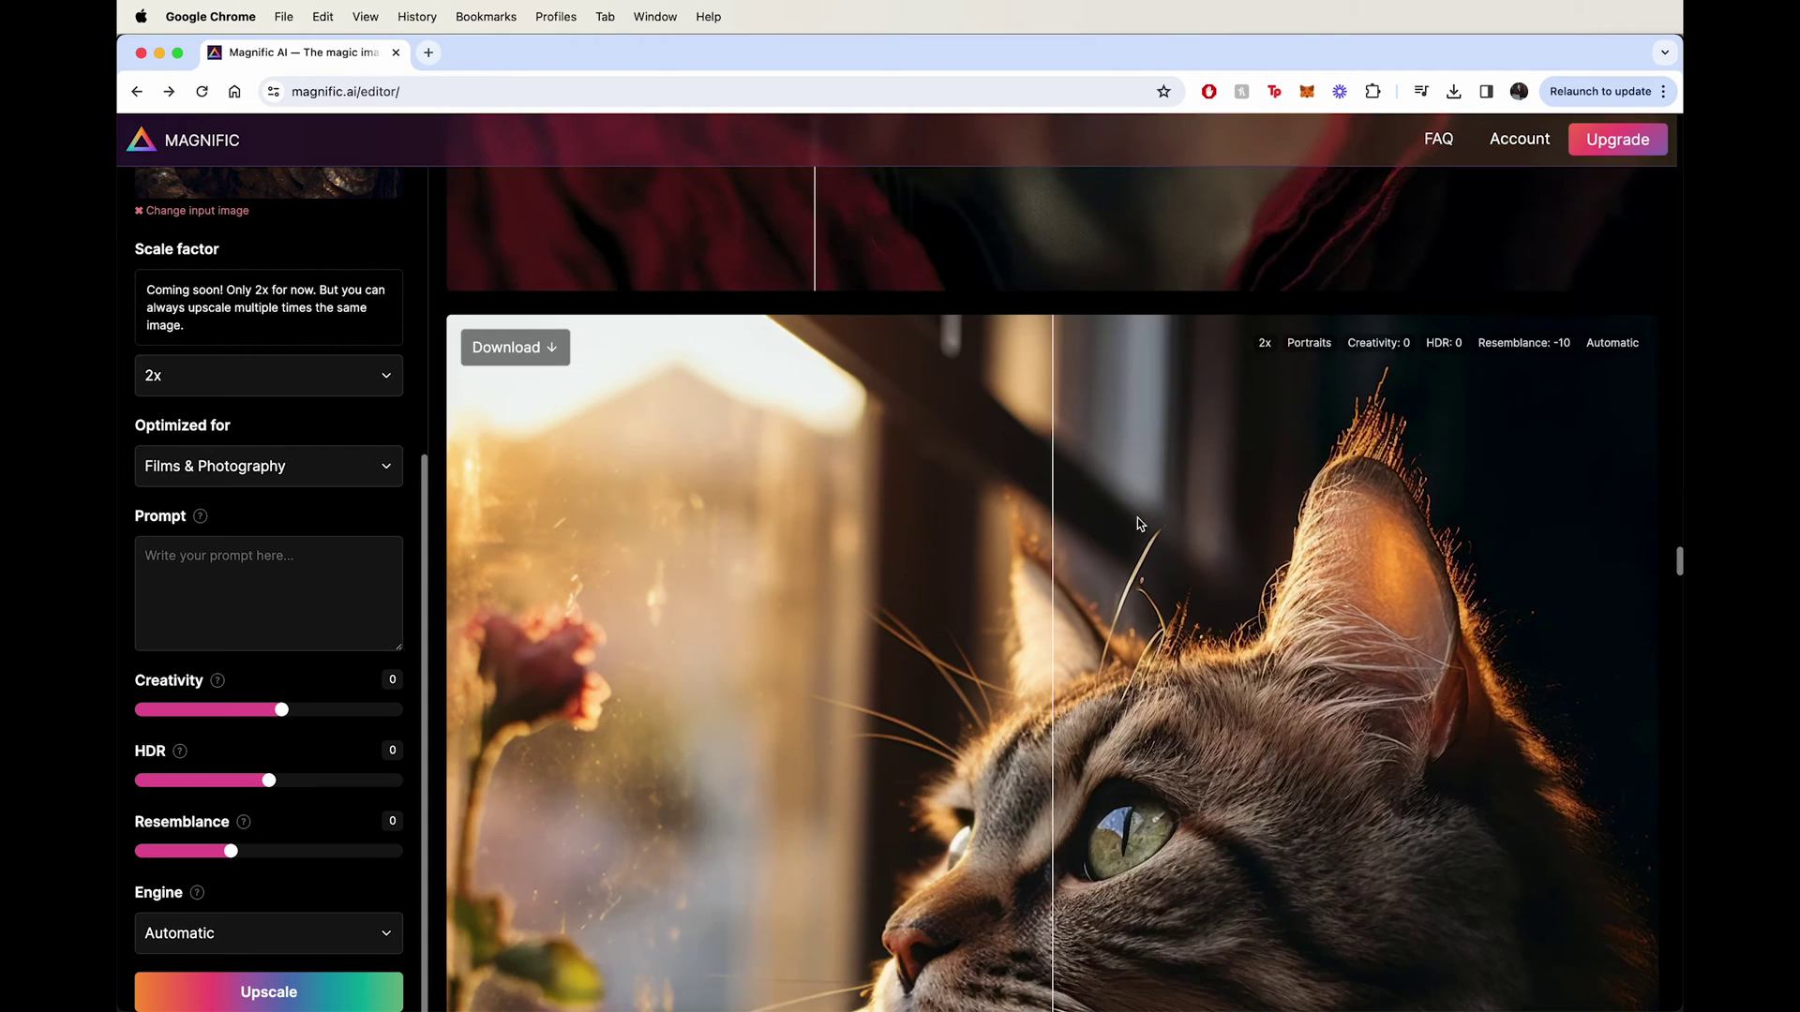
{"action": "scroll", "coordinate": [1140, 523], "scroll_direction": "down", "scroll_amount": 1}
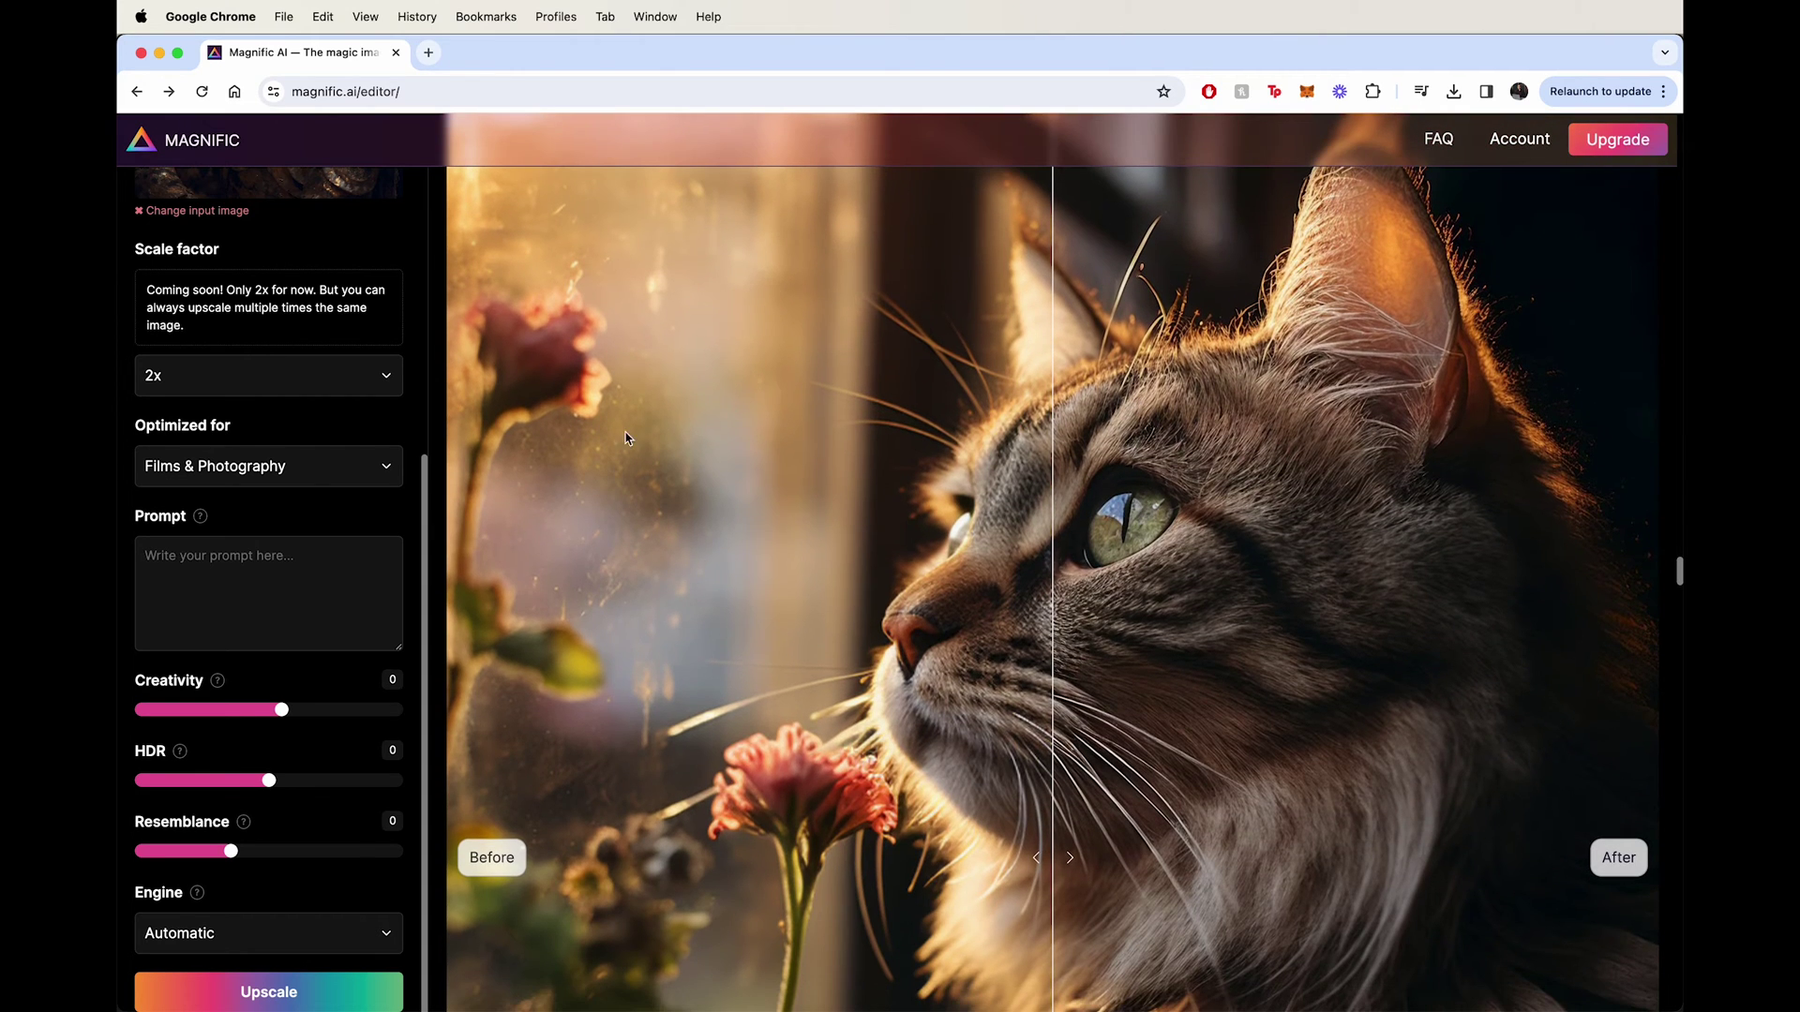
{"action": "scroll", "coordinate": [939, 506], "scroll_direction": "up", "scroll_amount": 6}
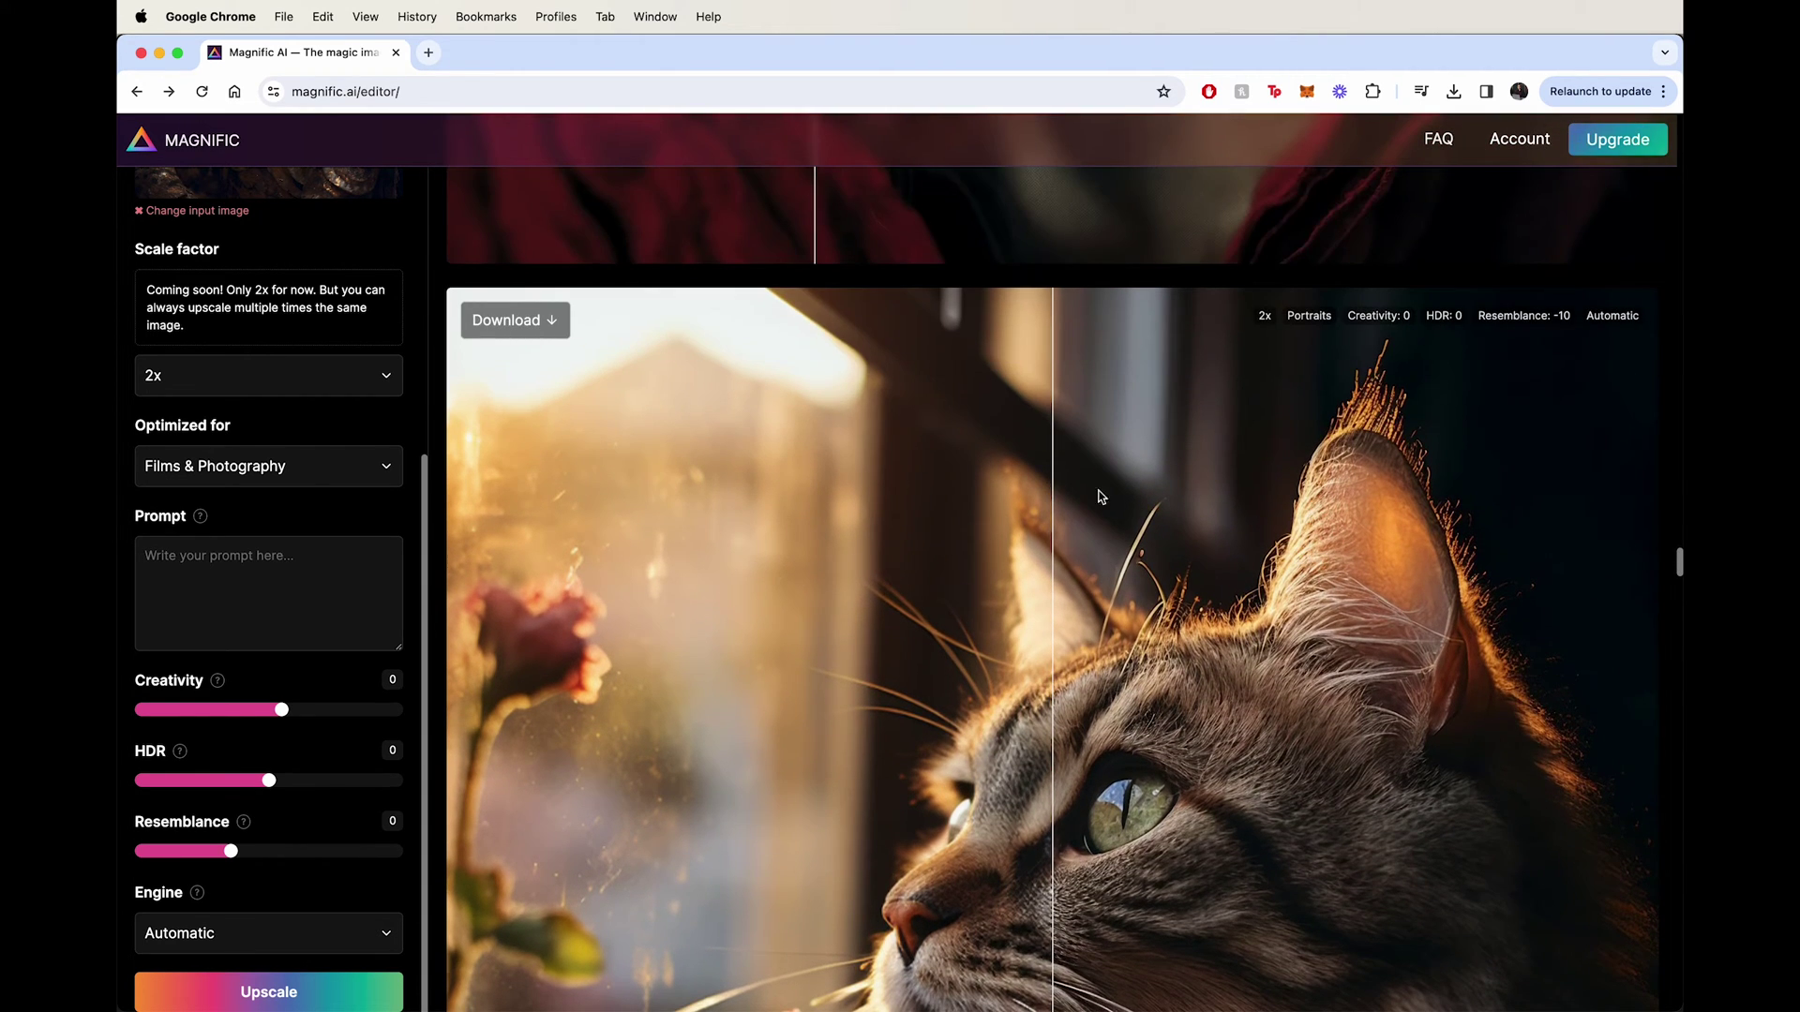
{"action": "scroll", "coordinate": [1119, 510], "scroll_direction": "down", "scroll_amount": 6}
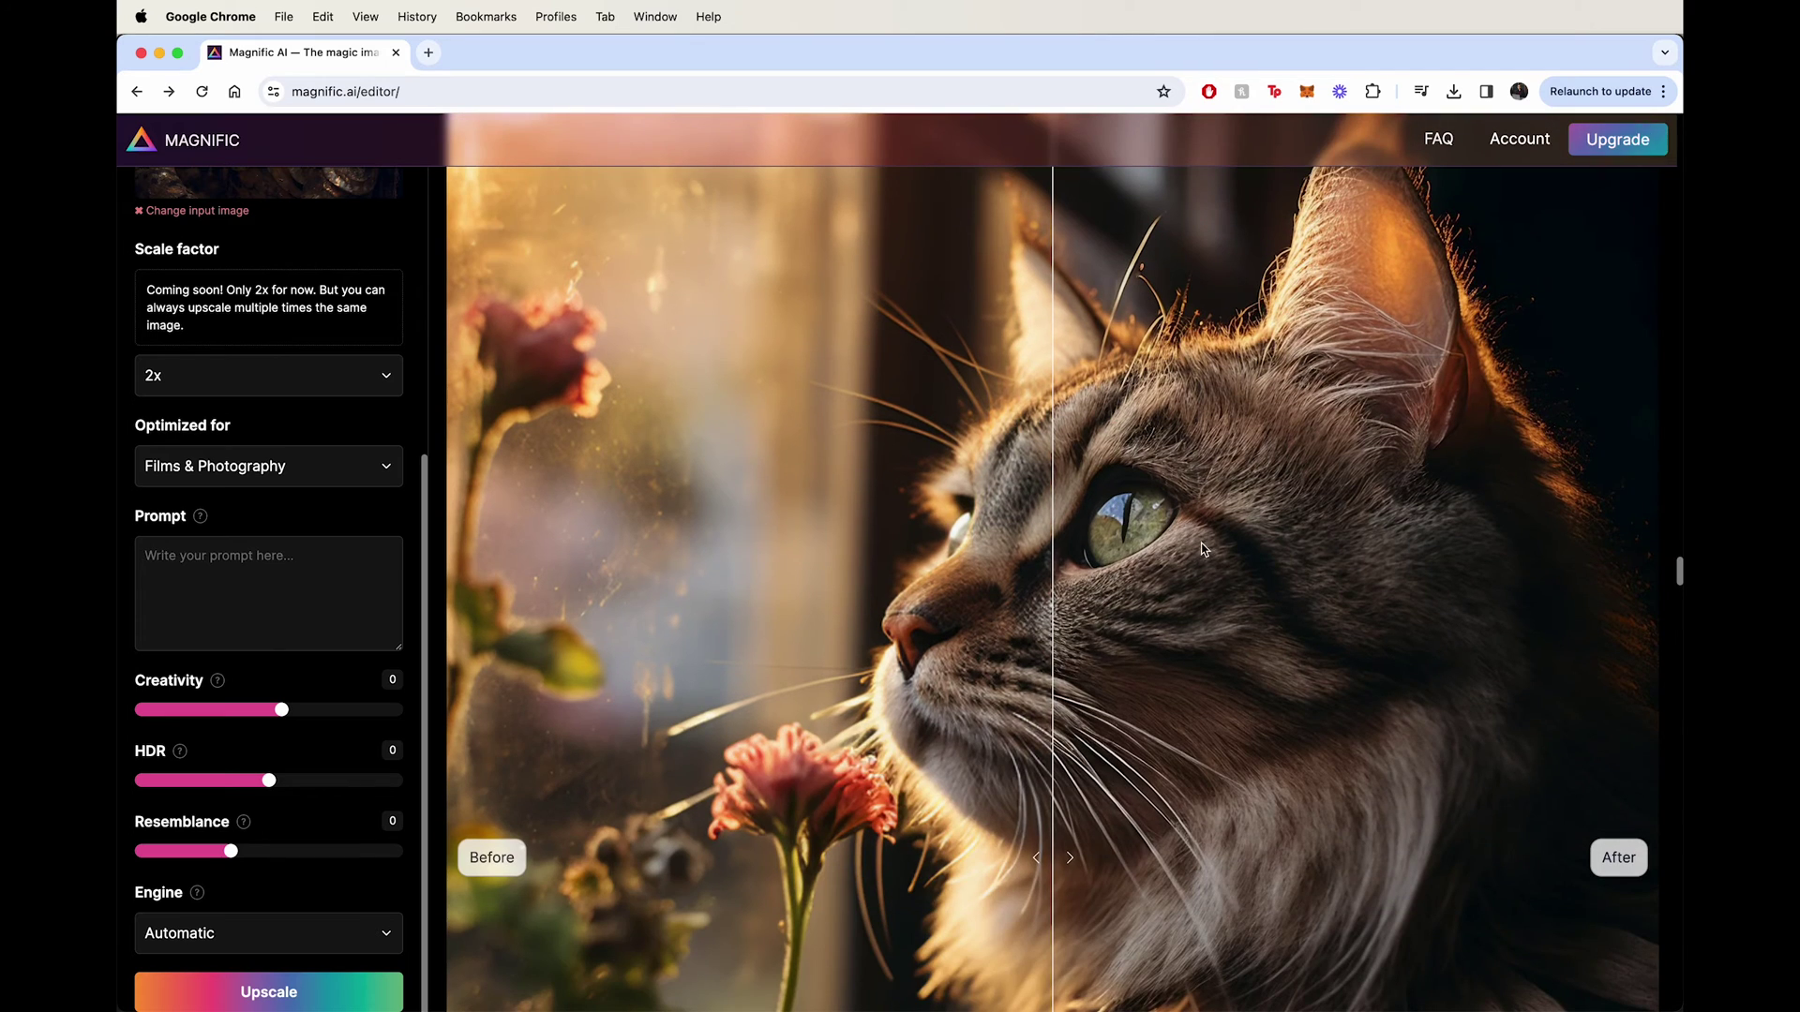
{"action": "left_click_drag", "start_coordinate": [1201, 550], "coordinate": [876, 527]}
{"action": "scroll", "coordinate": [1439, 549], "scroll_direction": "up", "scroll_amount": 3}
{"action": "scroll", "coordinate": [1438, 549], "scroll_direction": "down", "scroll_amount": 12}
{"action": "scroll", "coordinate": [1356, 582], "scroll_direction": "down", "scroll_amount": 1}
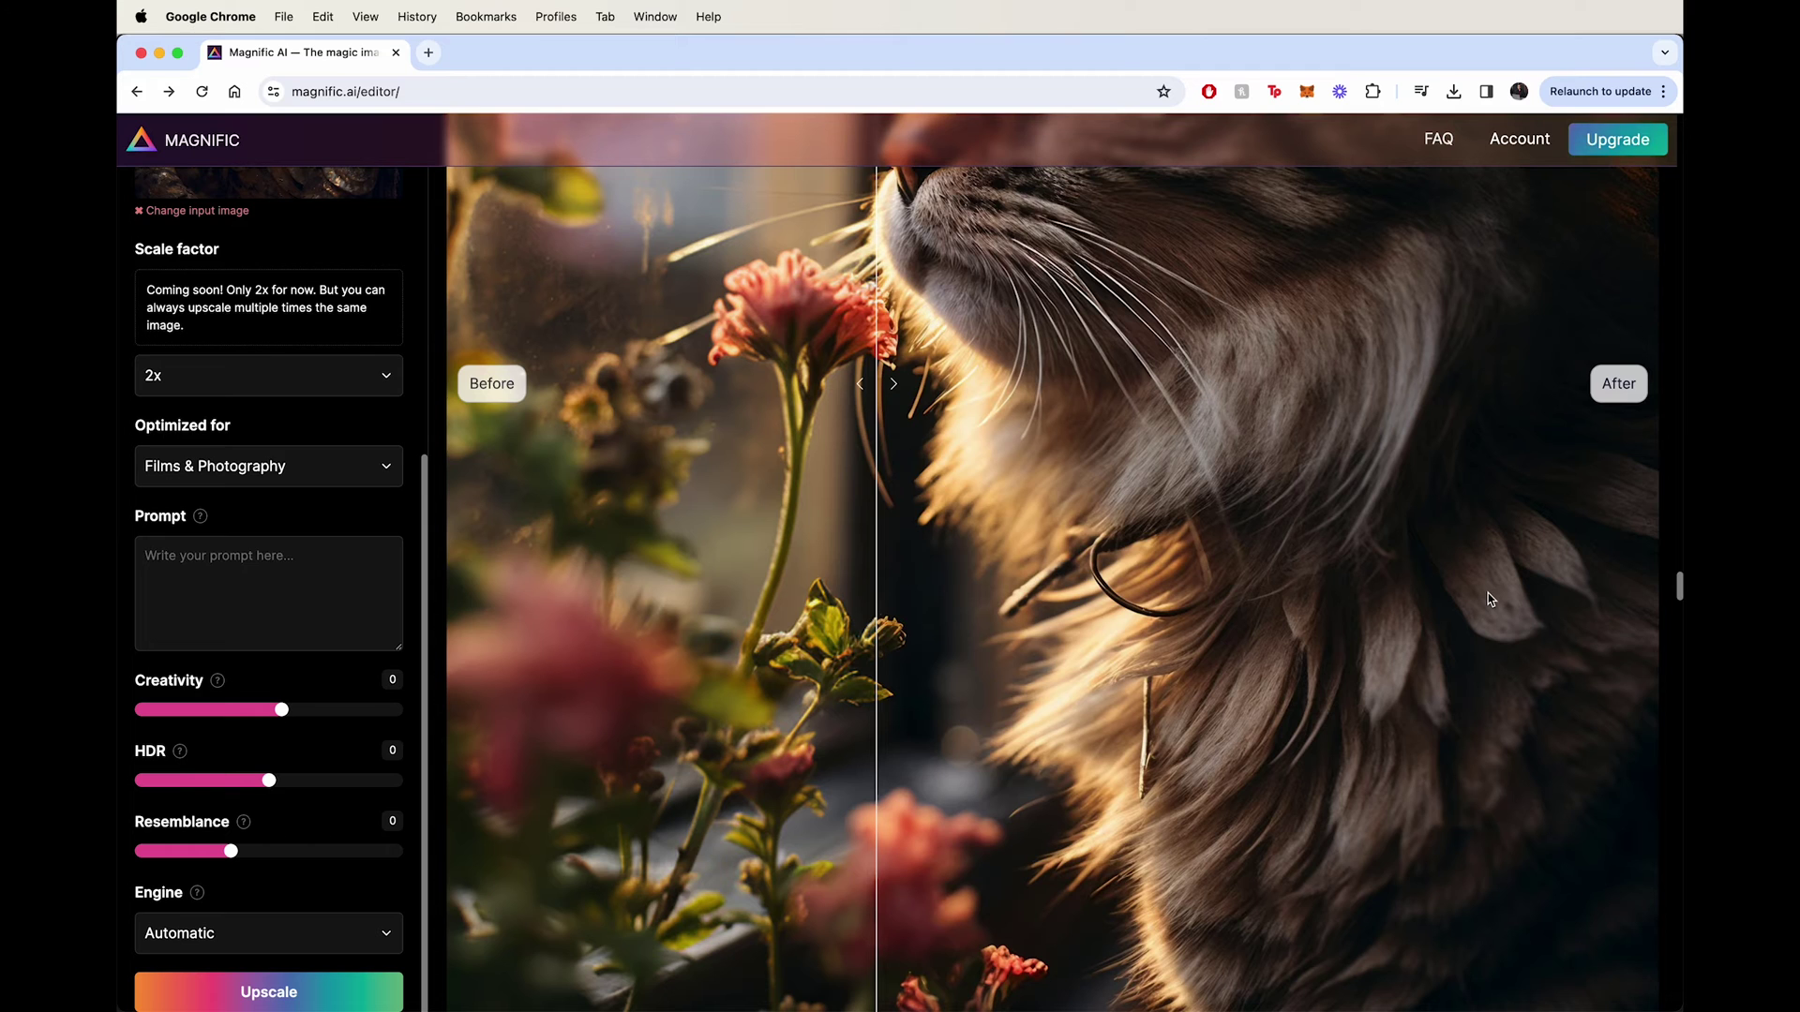
- In Finder's downloads, select the magnific cat upscale file and preview it full size
{"action": "key", "text": "super+Tab"}
{"action": "key", "text": "super+Tab"}
{"action": "key", "text": "super+Tab"}
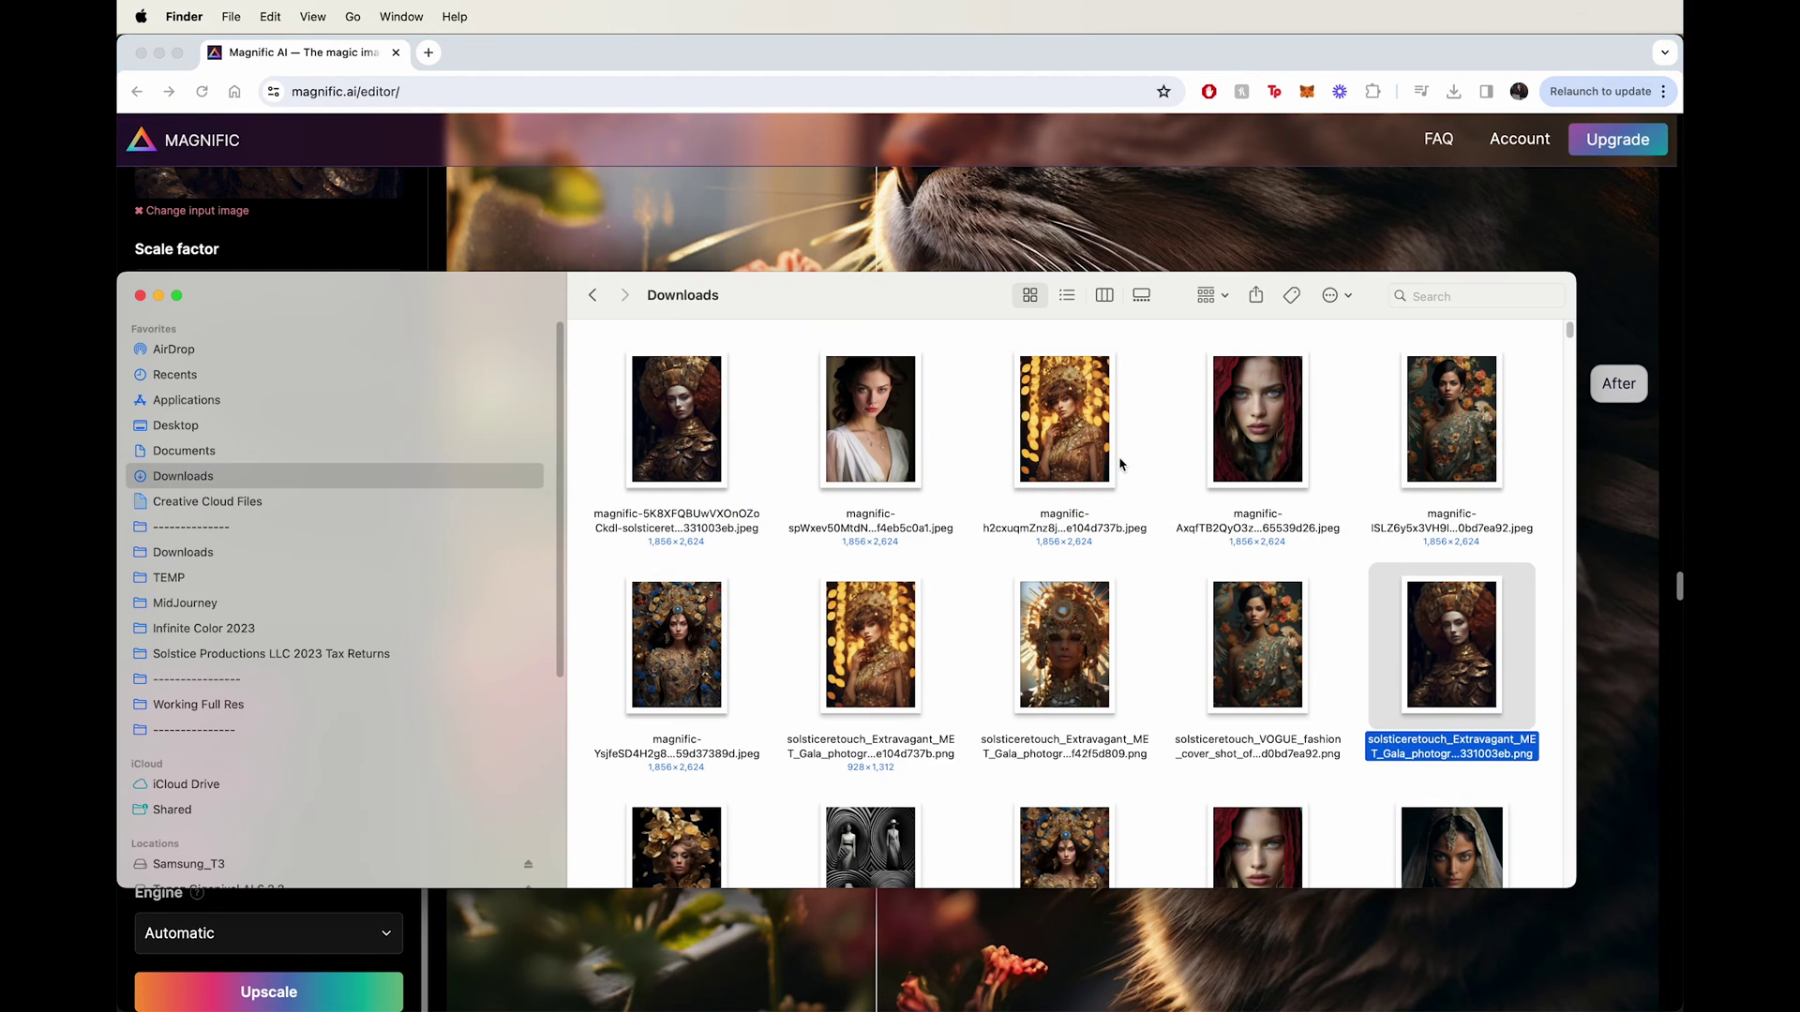
{"action": "scroll", "coordinate": [1079, 525], "scroll_direction": "down", "scroll_amount": 3}
{"action": "scroll", "coordinate": [1080, 553], "scroll_direction": "down", "scroll_amount": 5}
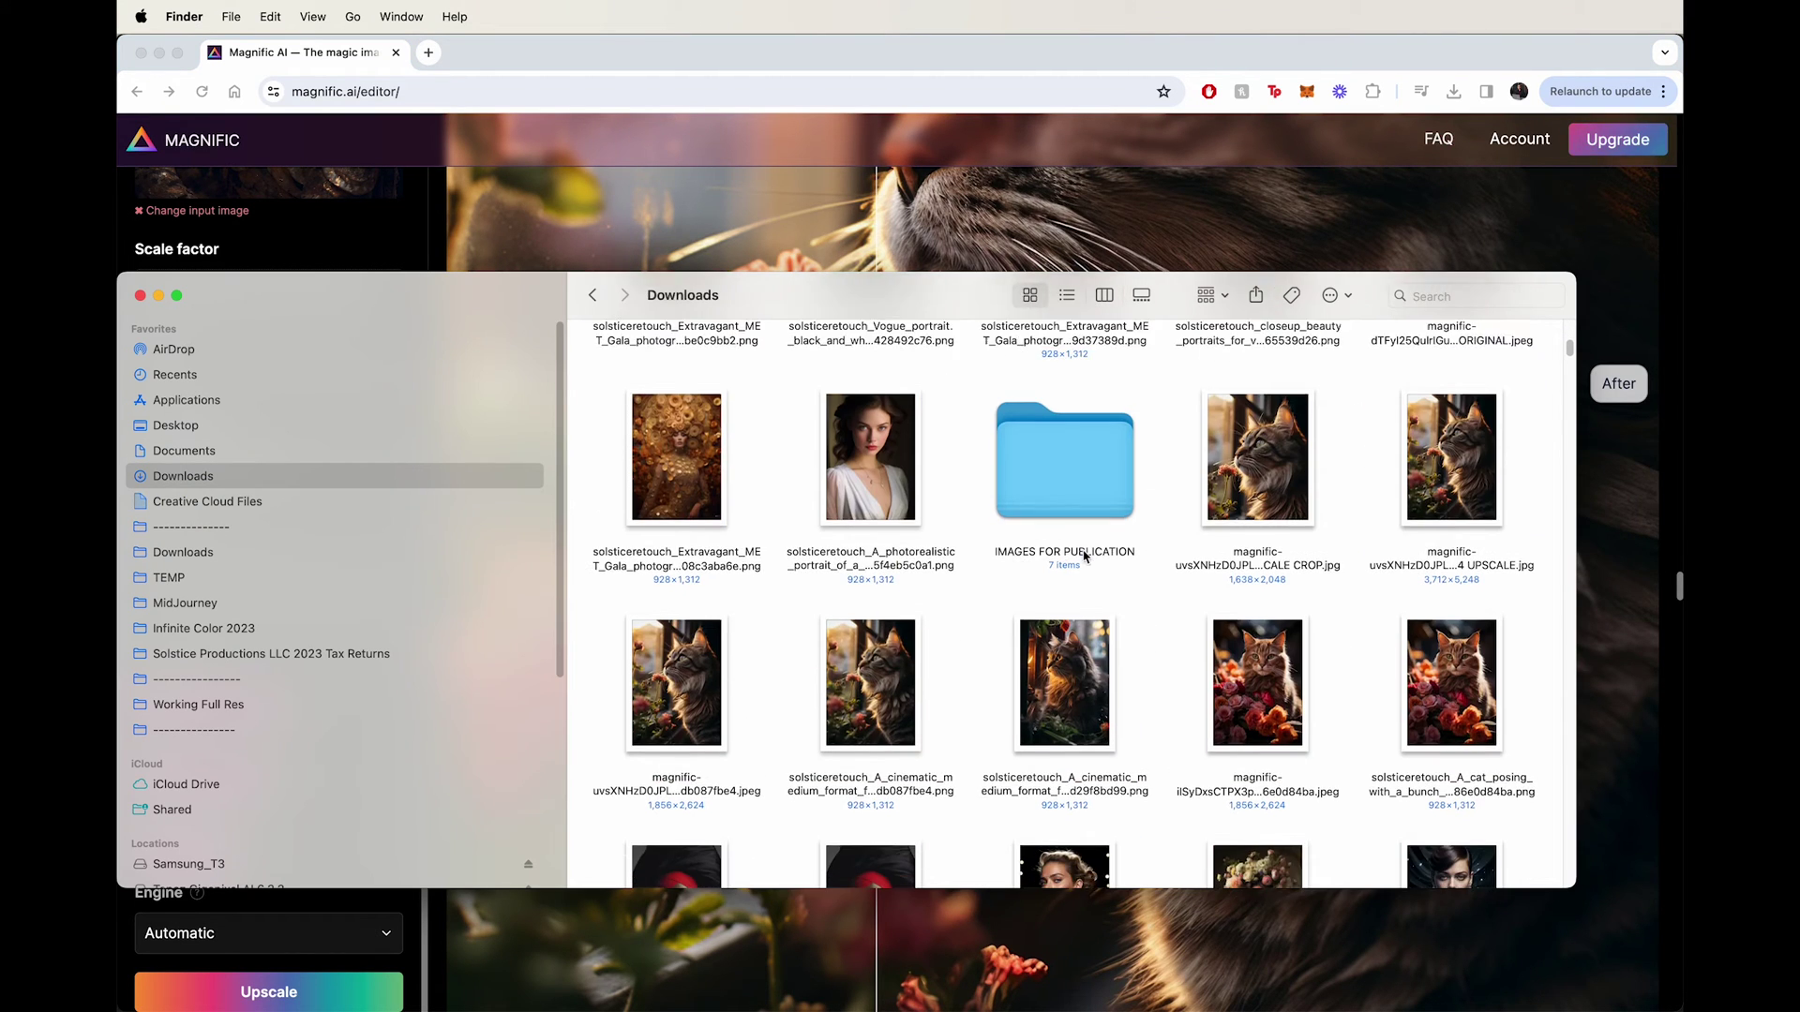
{"action": "left_click", "coordinate": [881, 661]}
{"action": "left_click", "coordinate": [652, 673]}
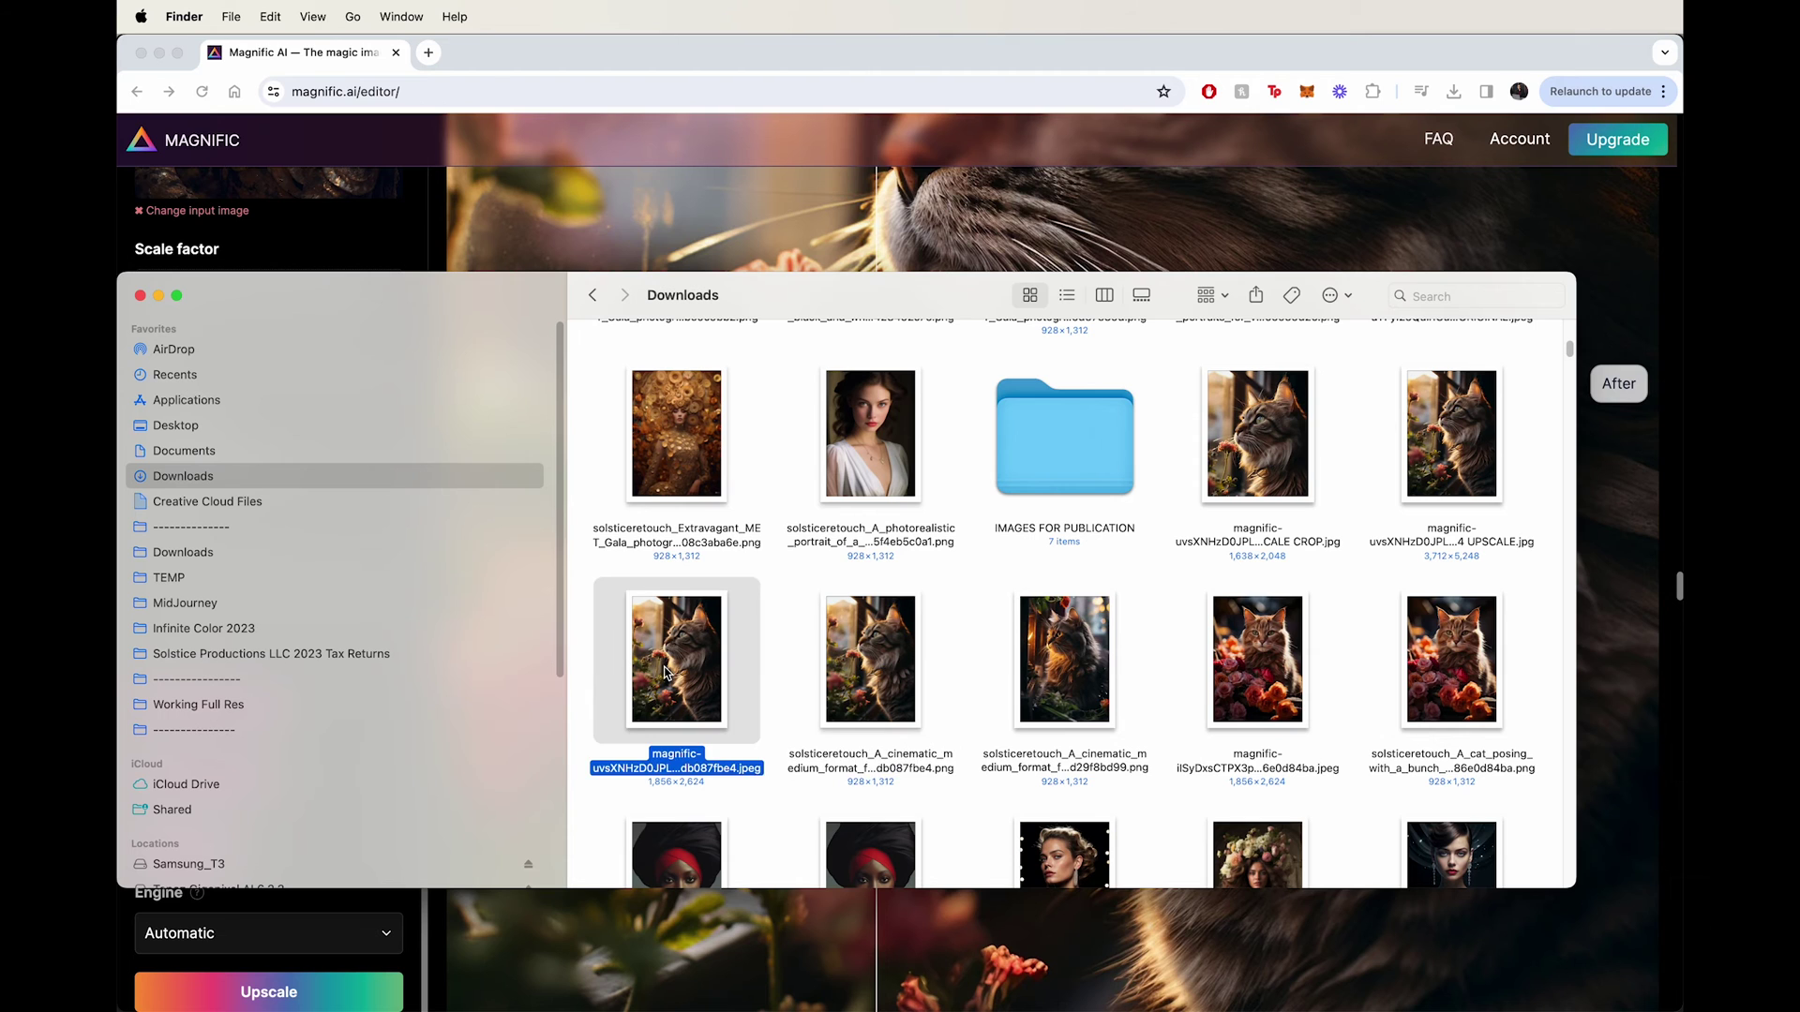
{"action": "key", "text": "space"}
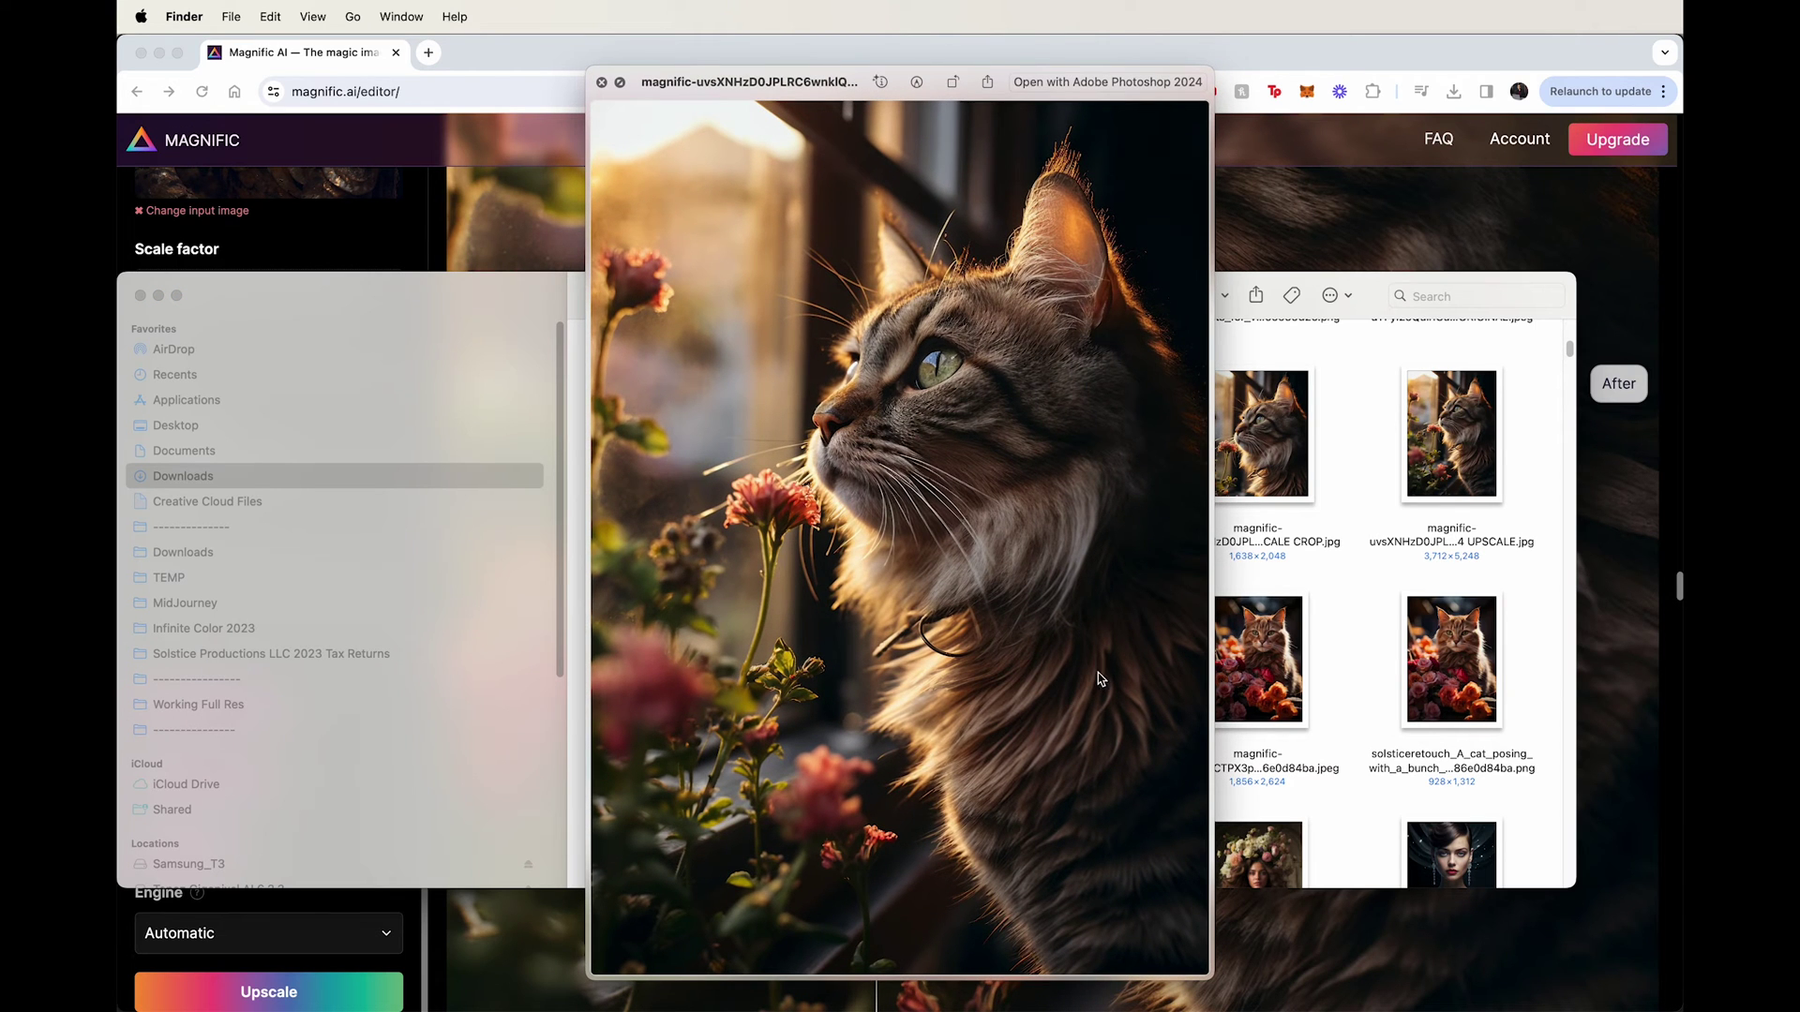
{"action": "key", "text": "space"}
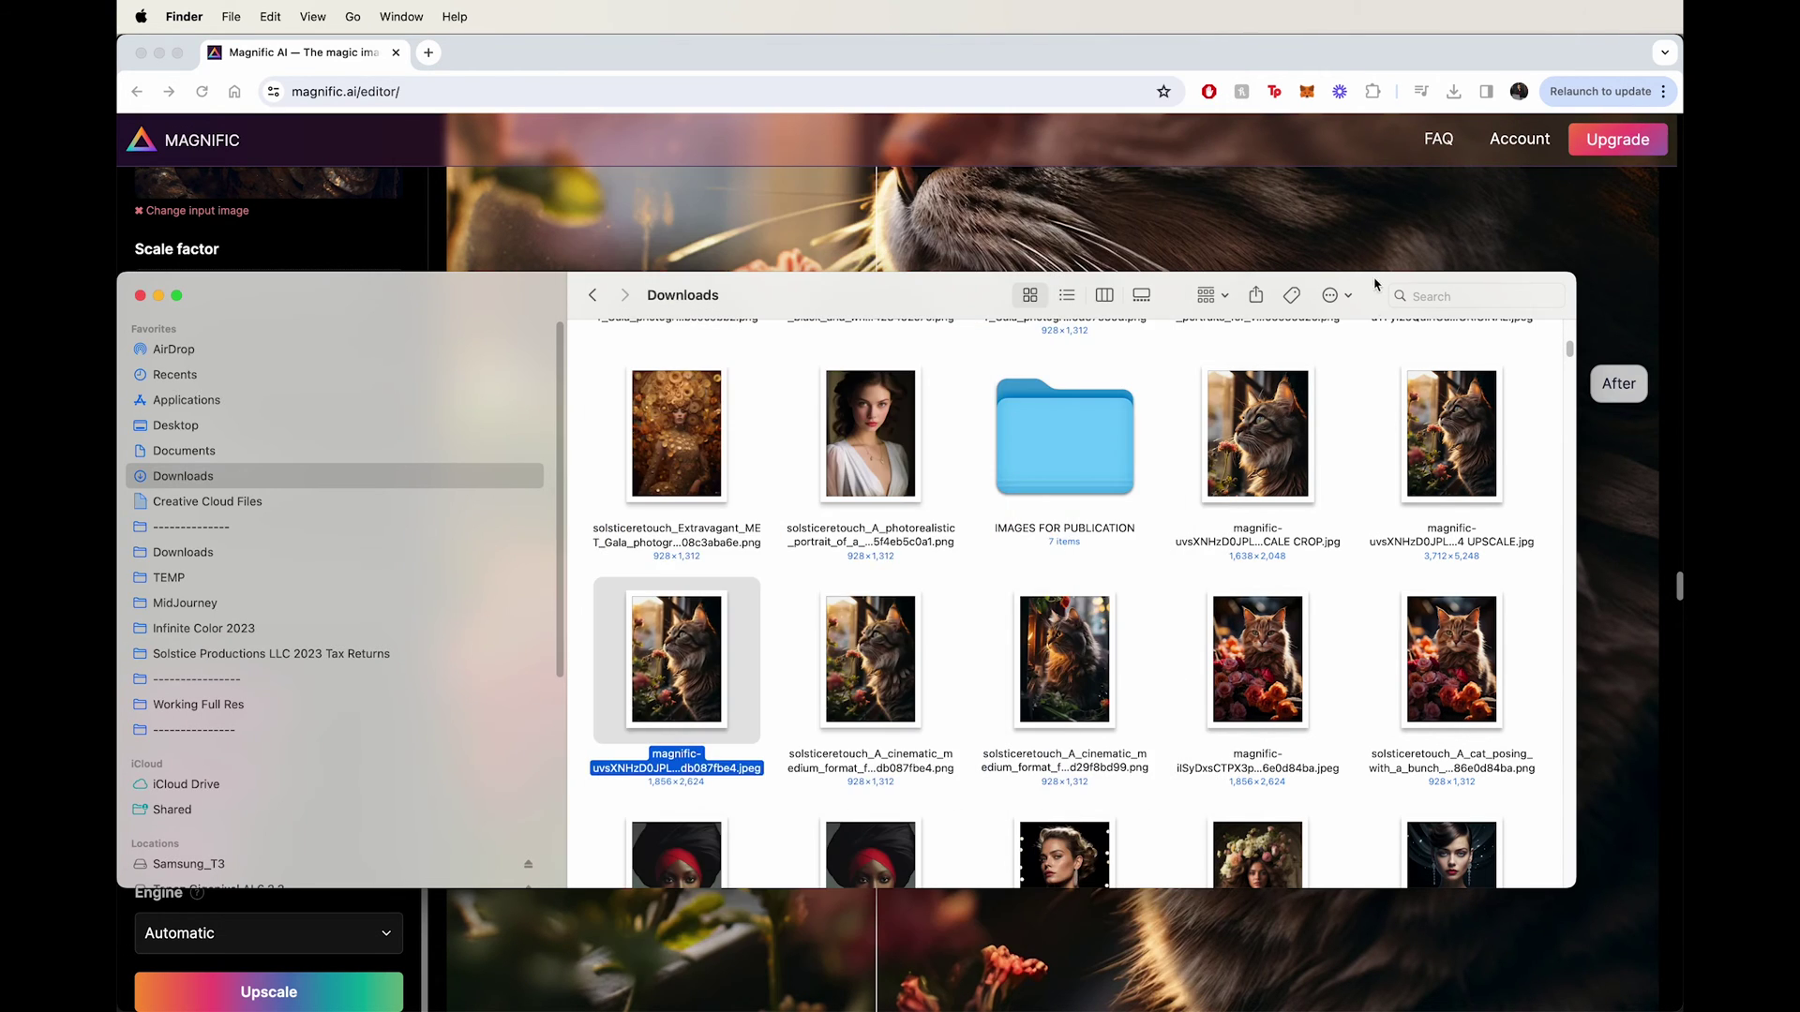
- Compare more of the upscaled cat in Magnific, re-preview the downloaded file, then return to Chrome
{"action": "key", "text": "super+Tab"}
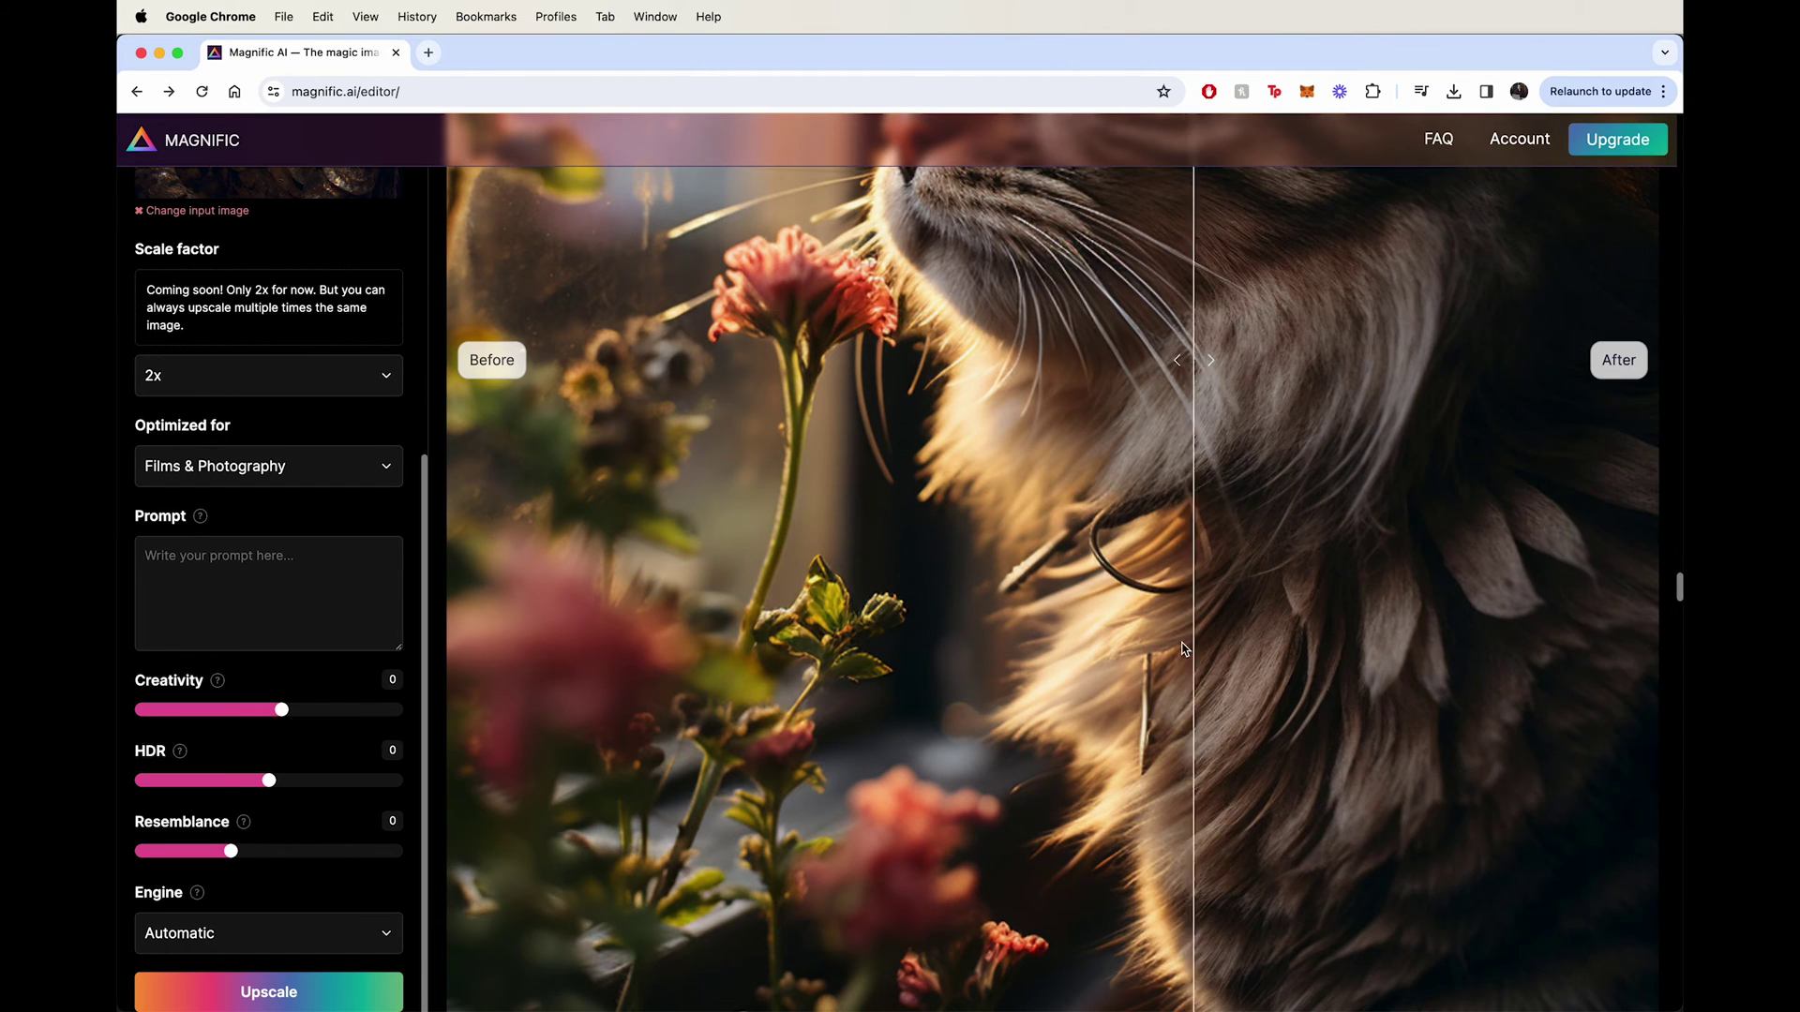
{"action": "left_click_drag", "start_coordinate": [1161, 622], "coordinate": [1036, 600]}
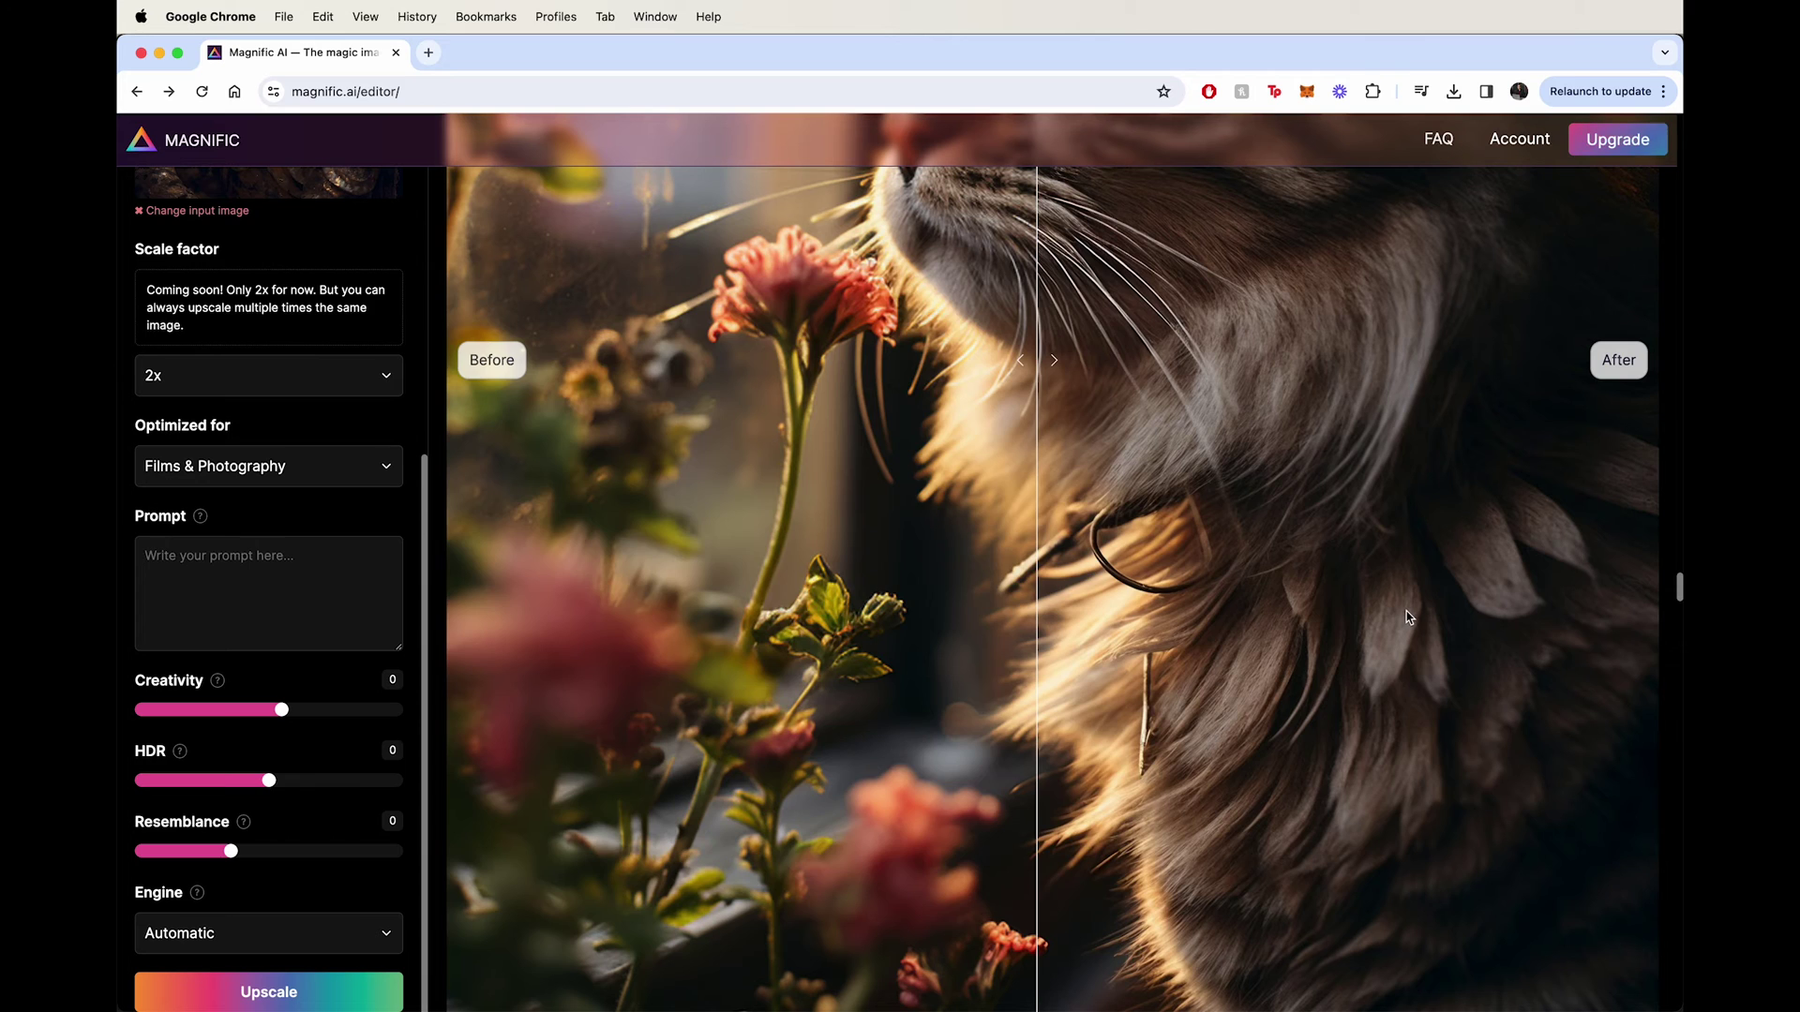
{"action": "key", "text": "super+Tab"}
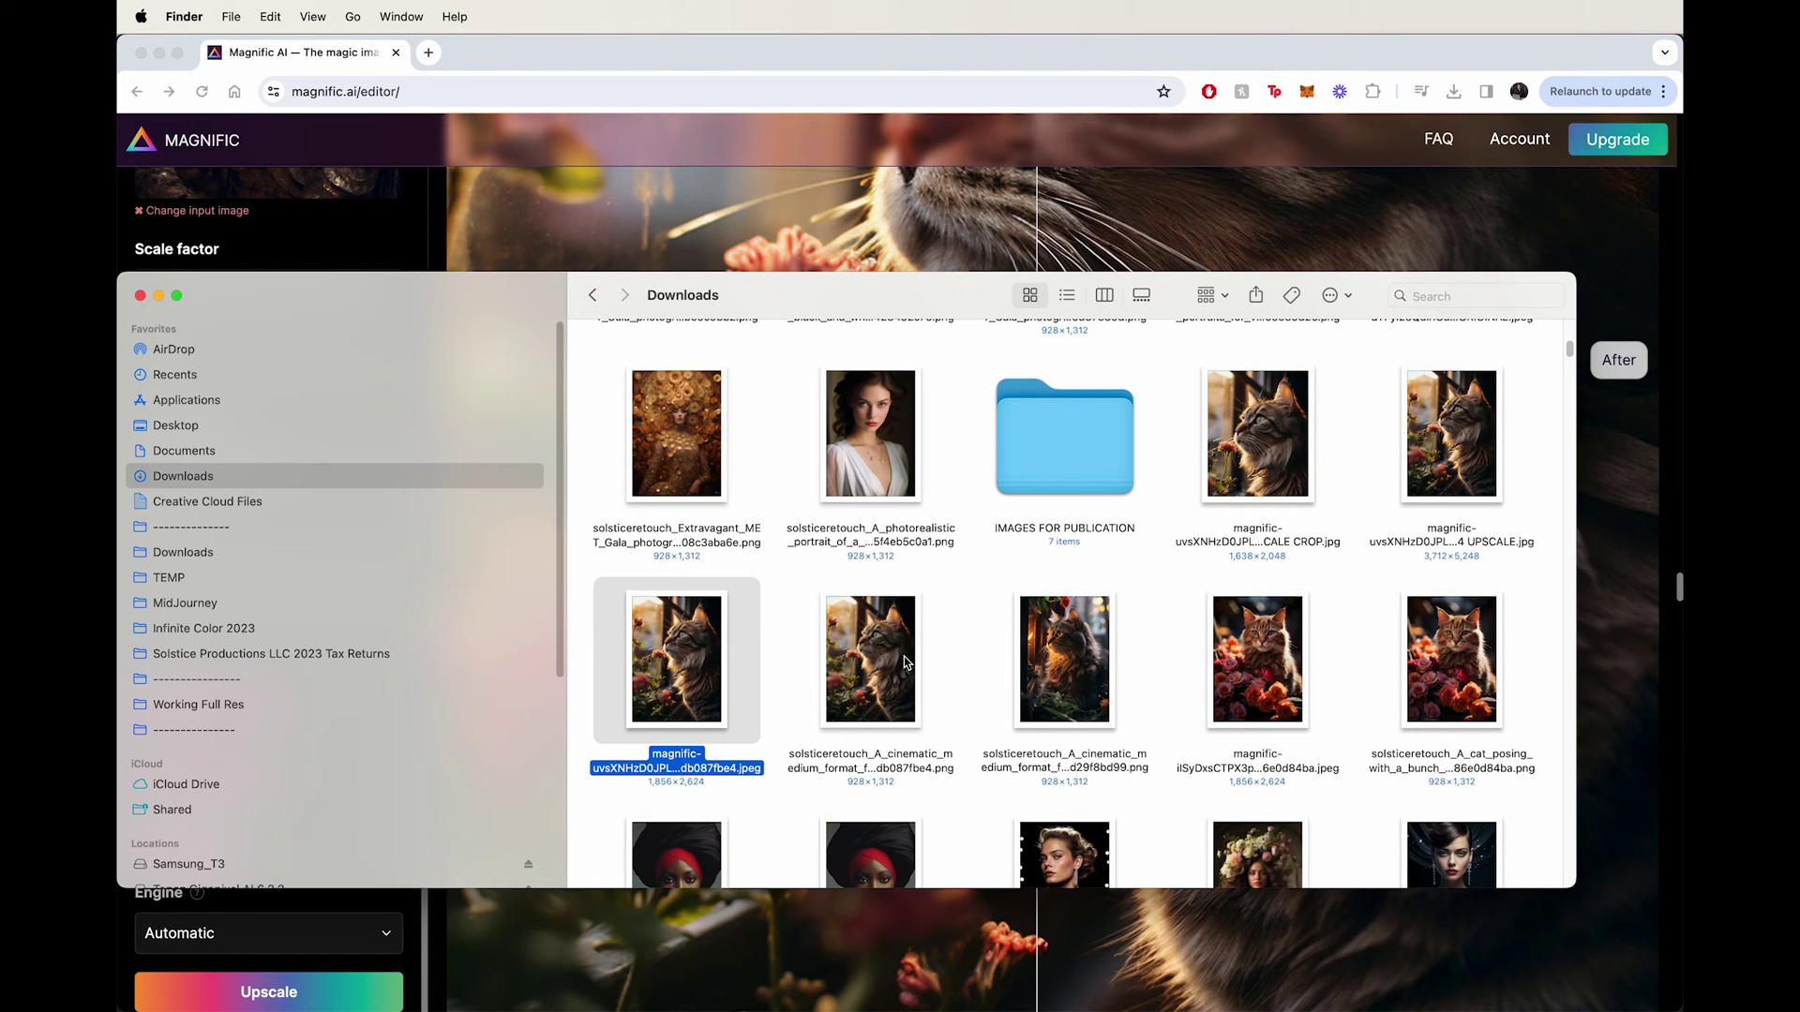
{"action": "key", "text": "space"}
{"action": "key", "text": "space"}
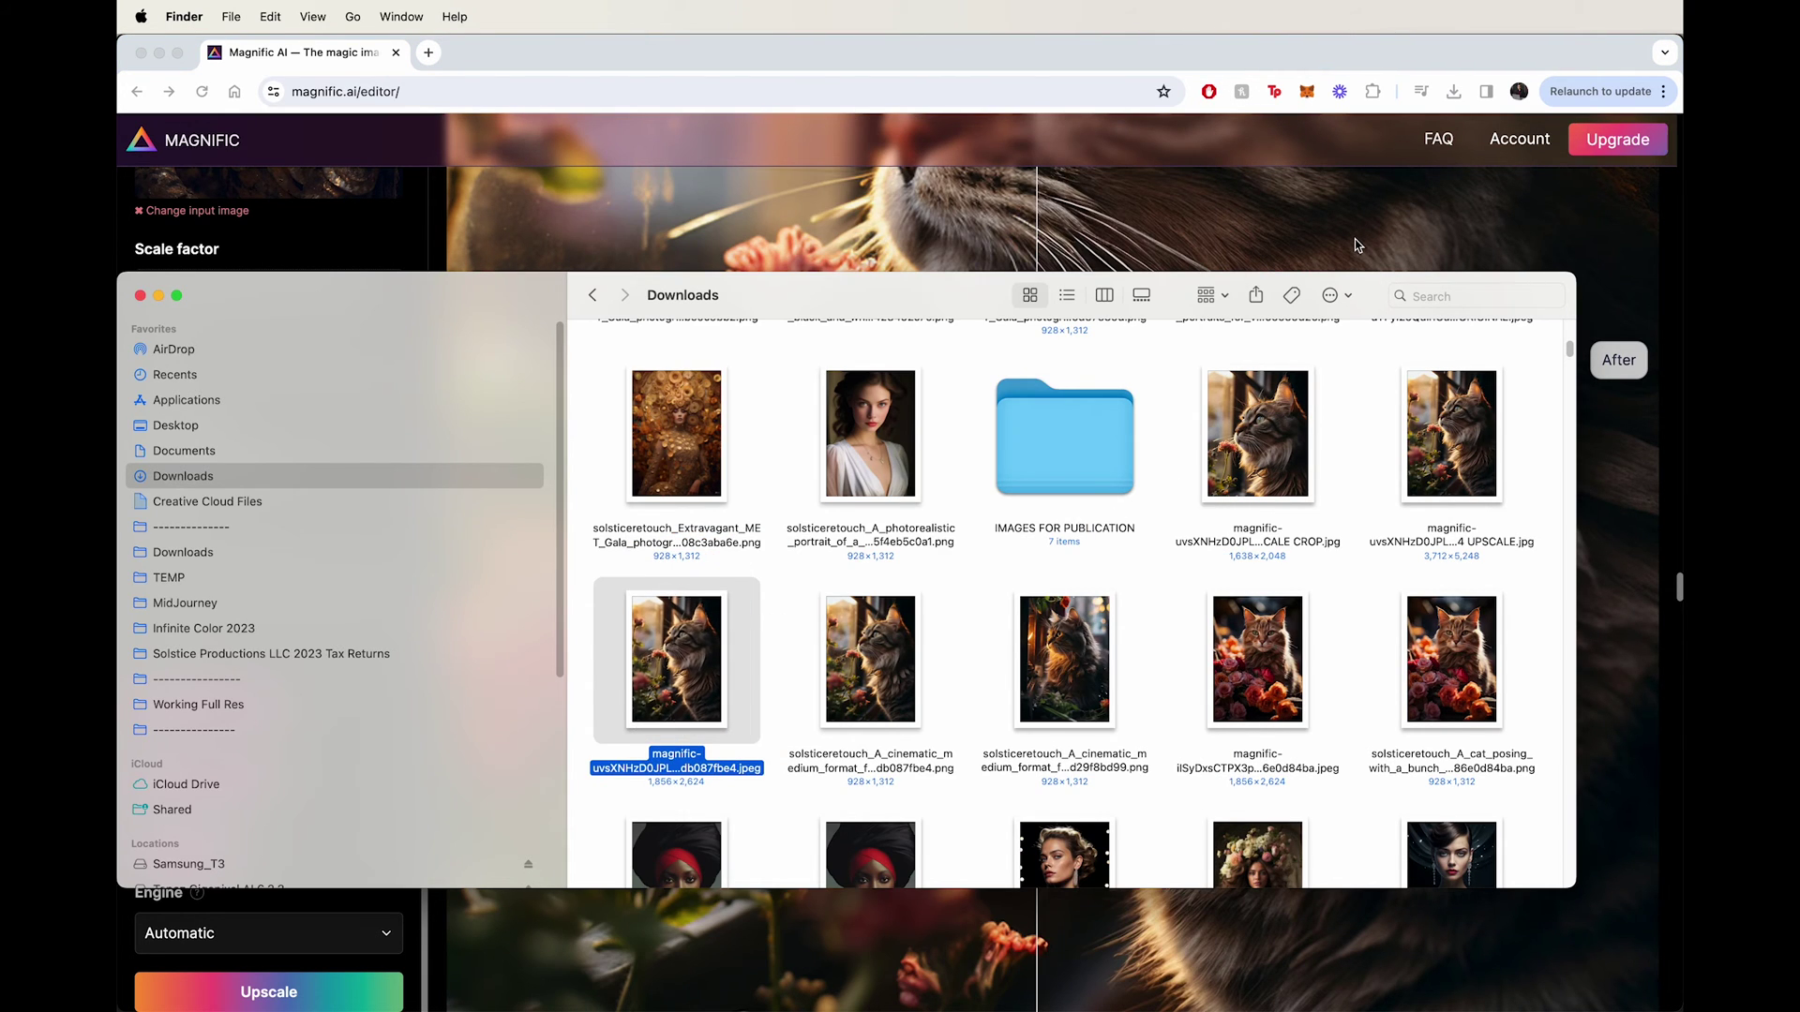
{"action": "key", "text": "super+Tab"}
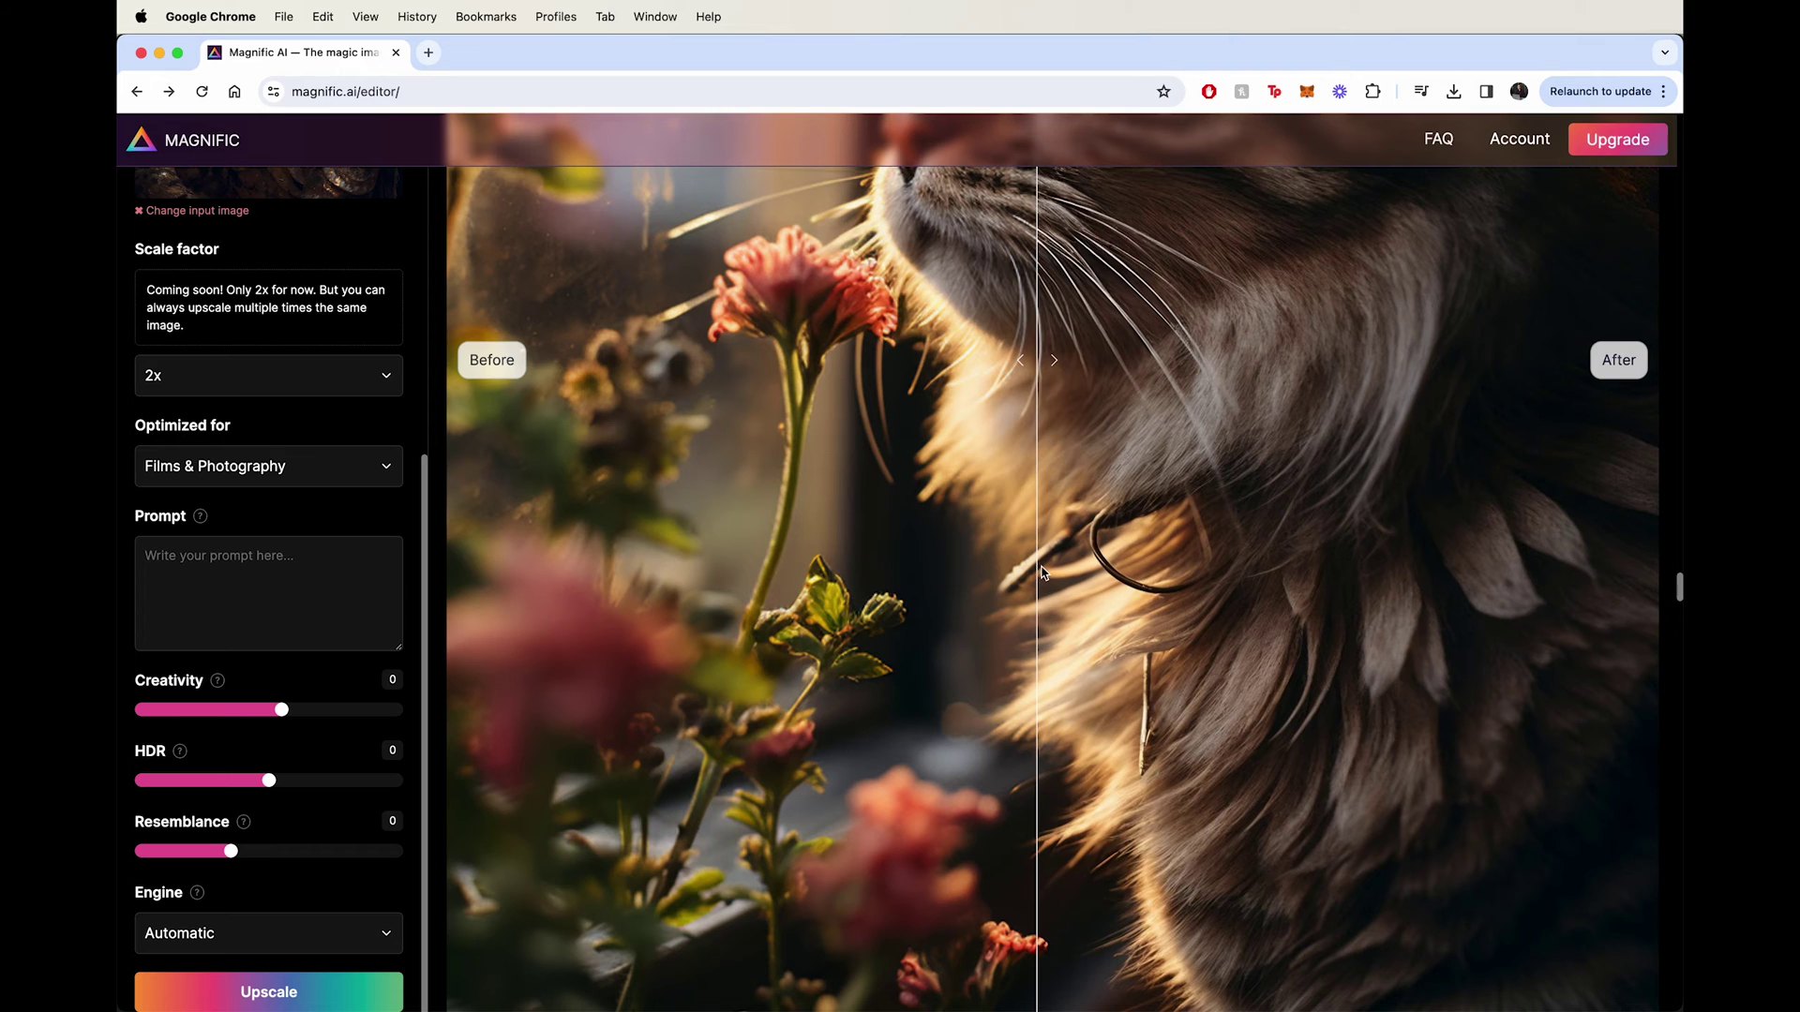
- Scroll through the cat comparisons down to the ginger cat-and-roses result (Creativity 1, HDR 1)
{"action": "scroll", "coordinate": [1042, 568], "scroll_direction": "down", "scroll_amount": 10}
{"action": "scroll", "coordinate": [1041, 568], "scroll_direction": "up", "scroll_amount": 9}
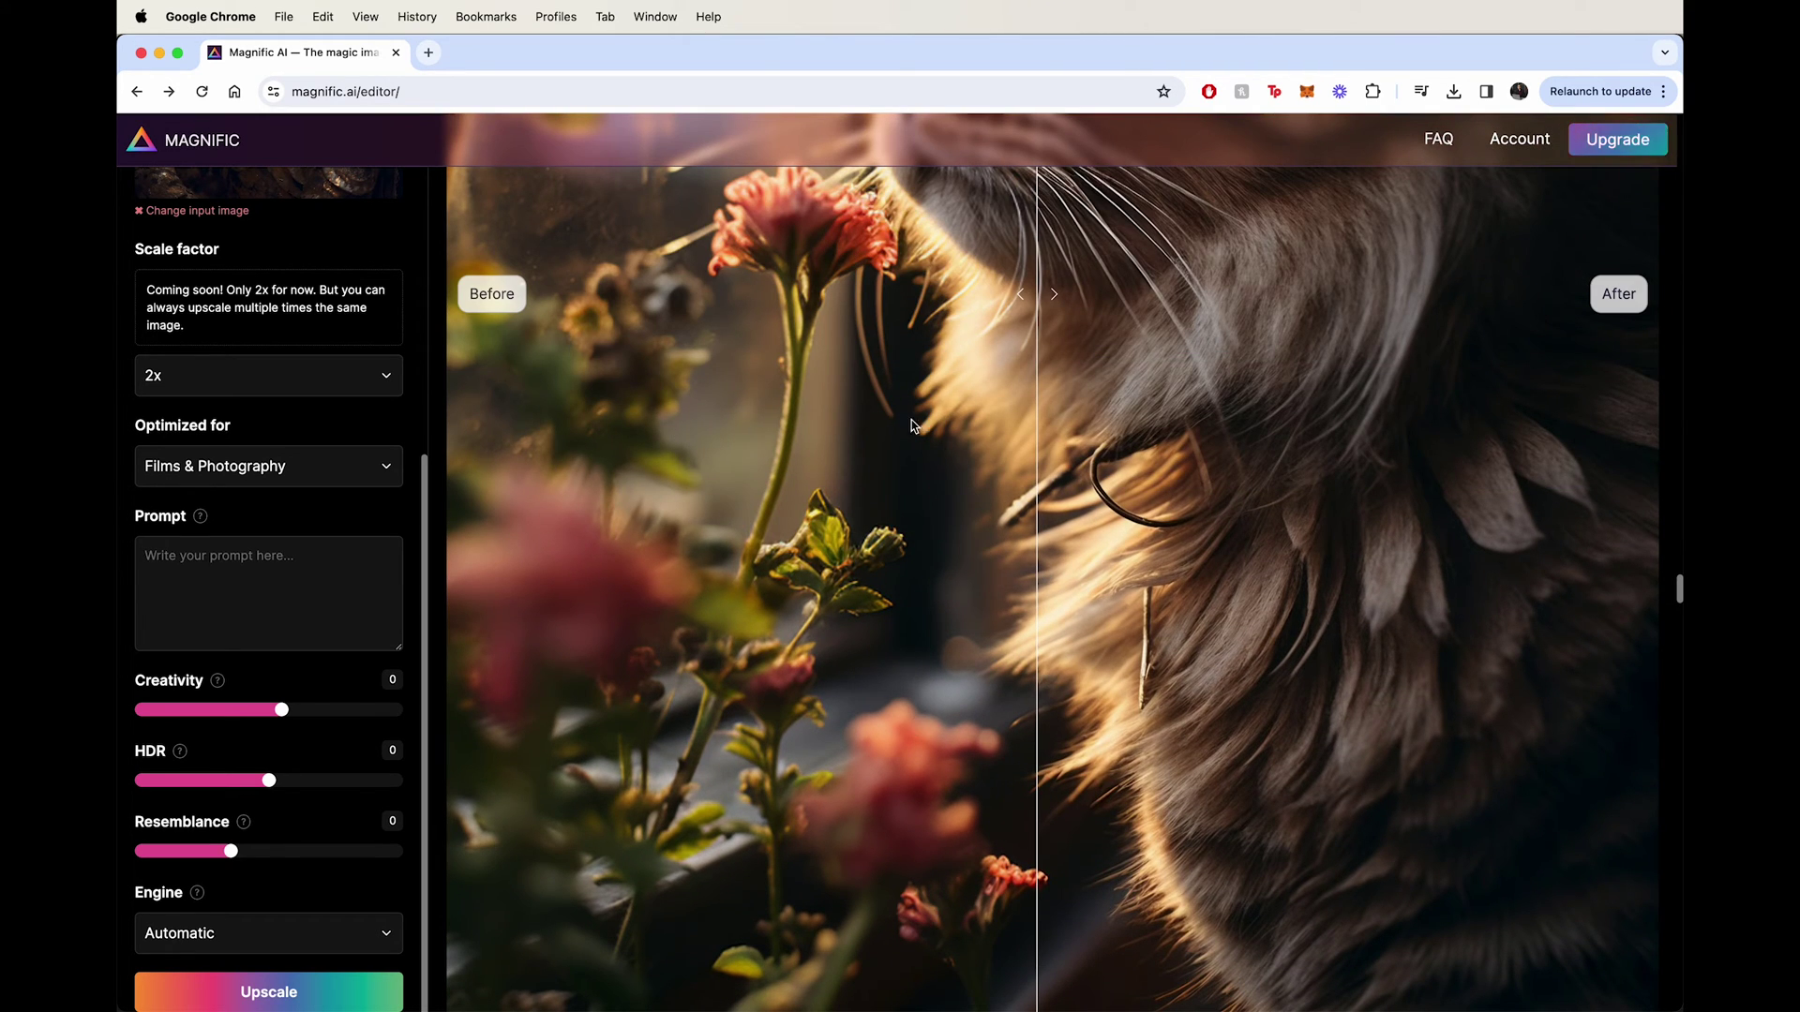
{"action": "scroll", "coordinate": [1046, 581], "scroll_direction": "up", "scroll_amount": 3}
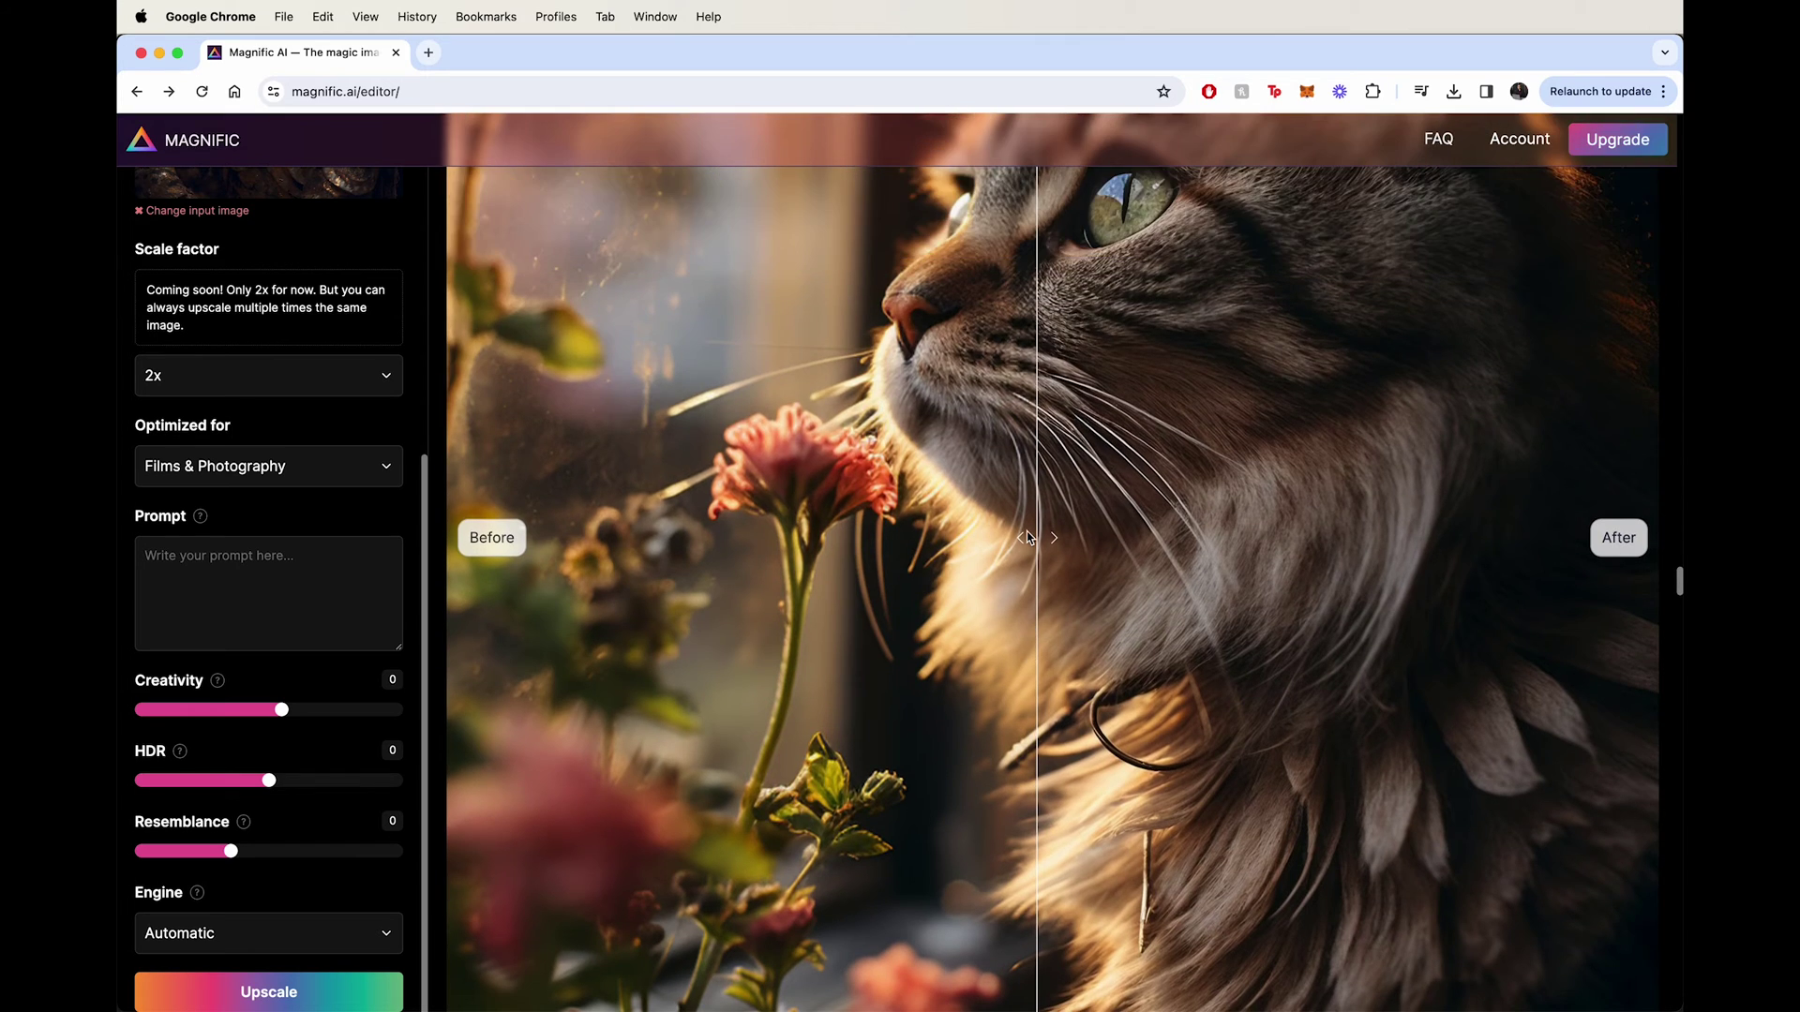
{"action": "scroll", "coordinate": [1076, 562], "scroll_direction": "down", "scroll_amount": 5}
{"action": "scroll", "coordinate": [1116, 591], "scroll_direction": "down", "scroll_amount": 7}
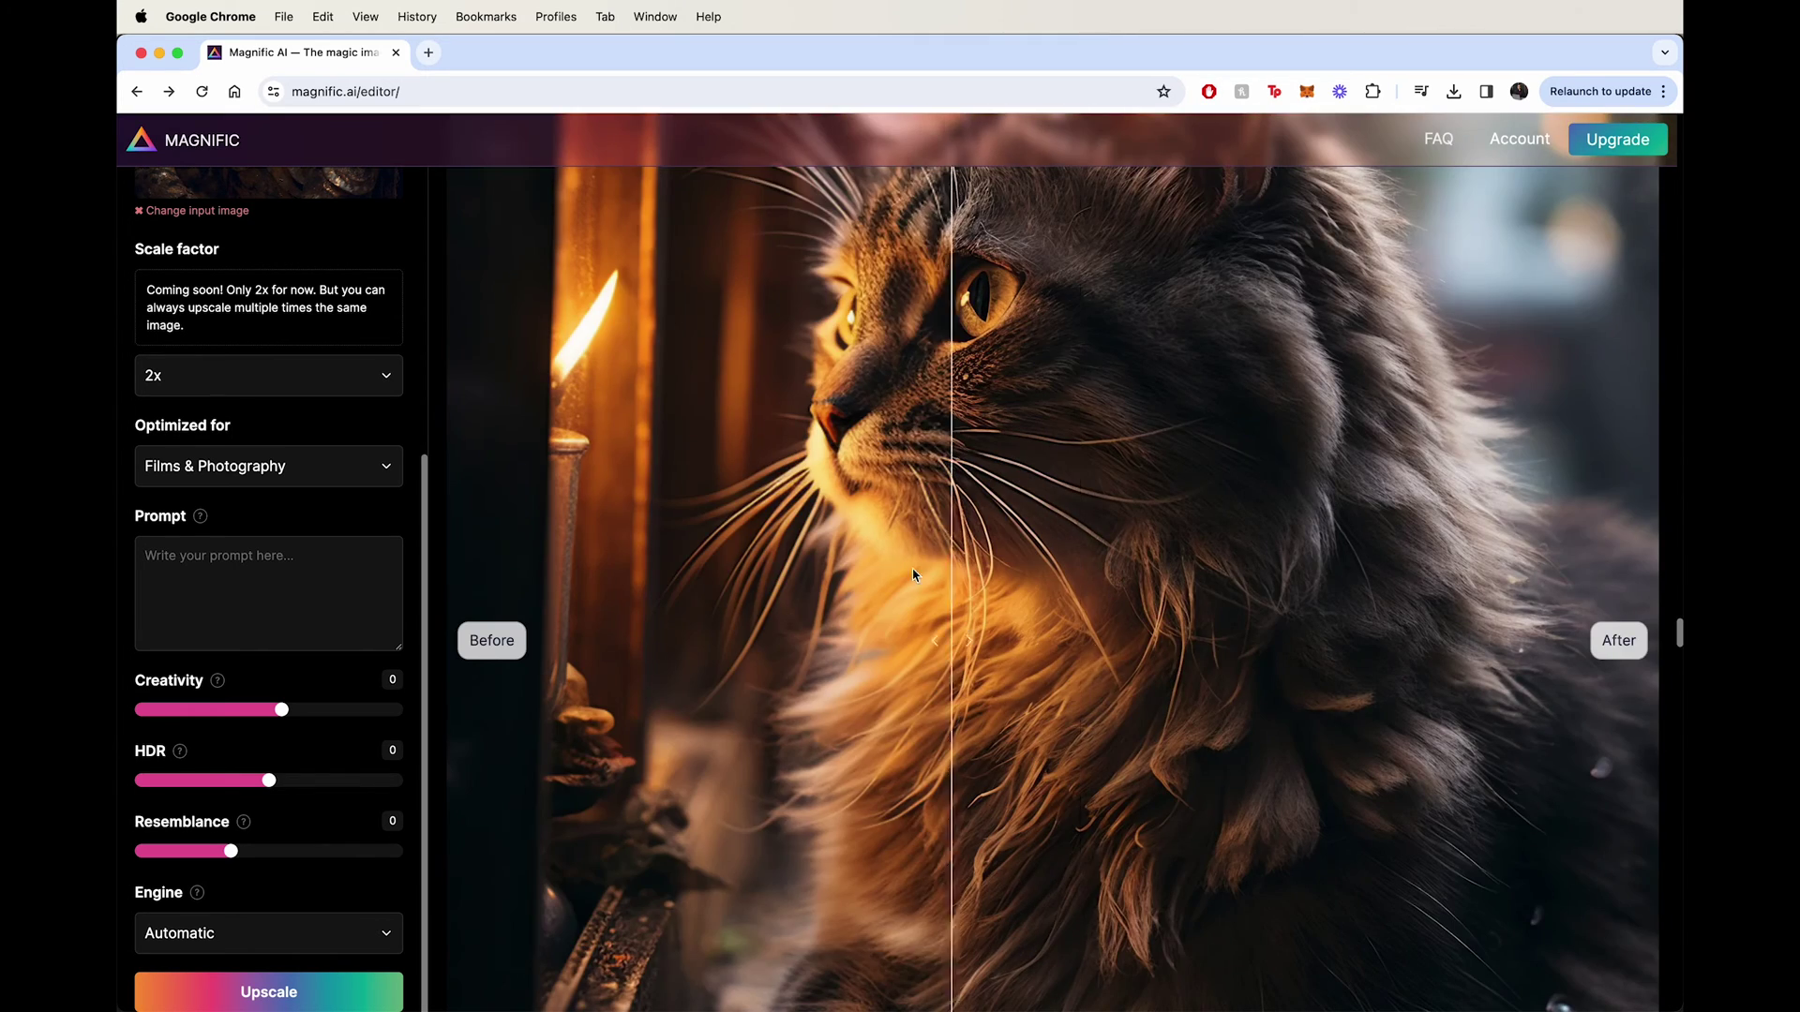
{"action": "scroll", "coordinate": [1003, 586], "scroll_direction": "down", "scroll_amount": 15}
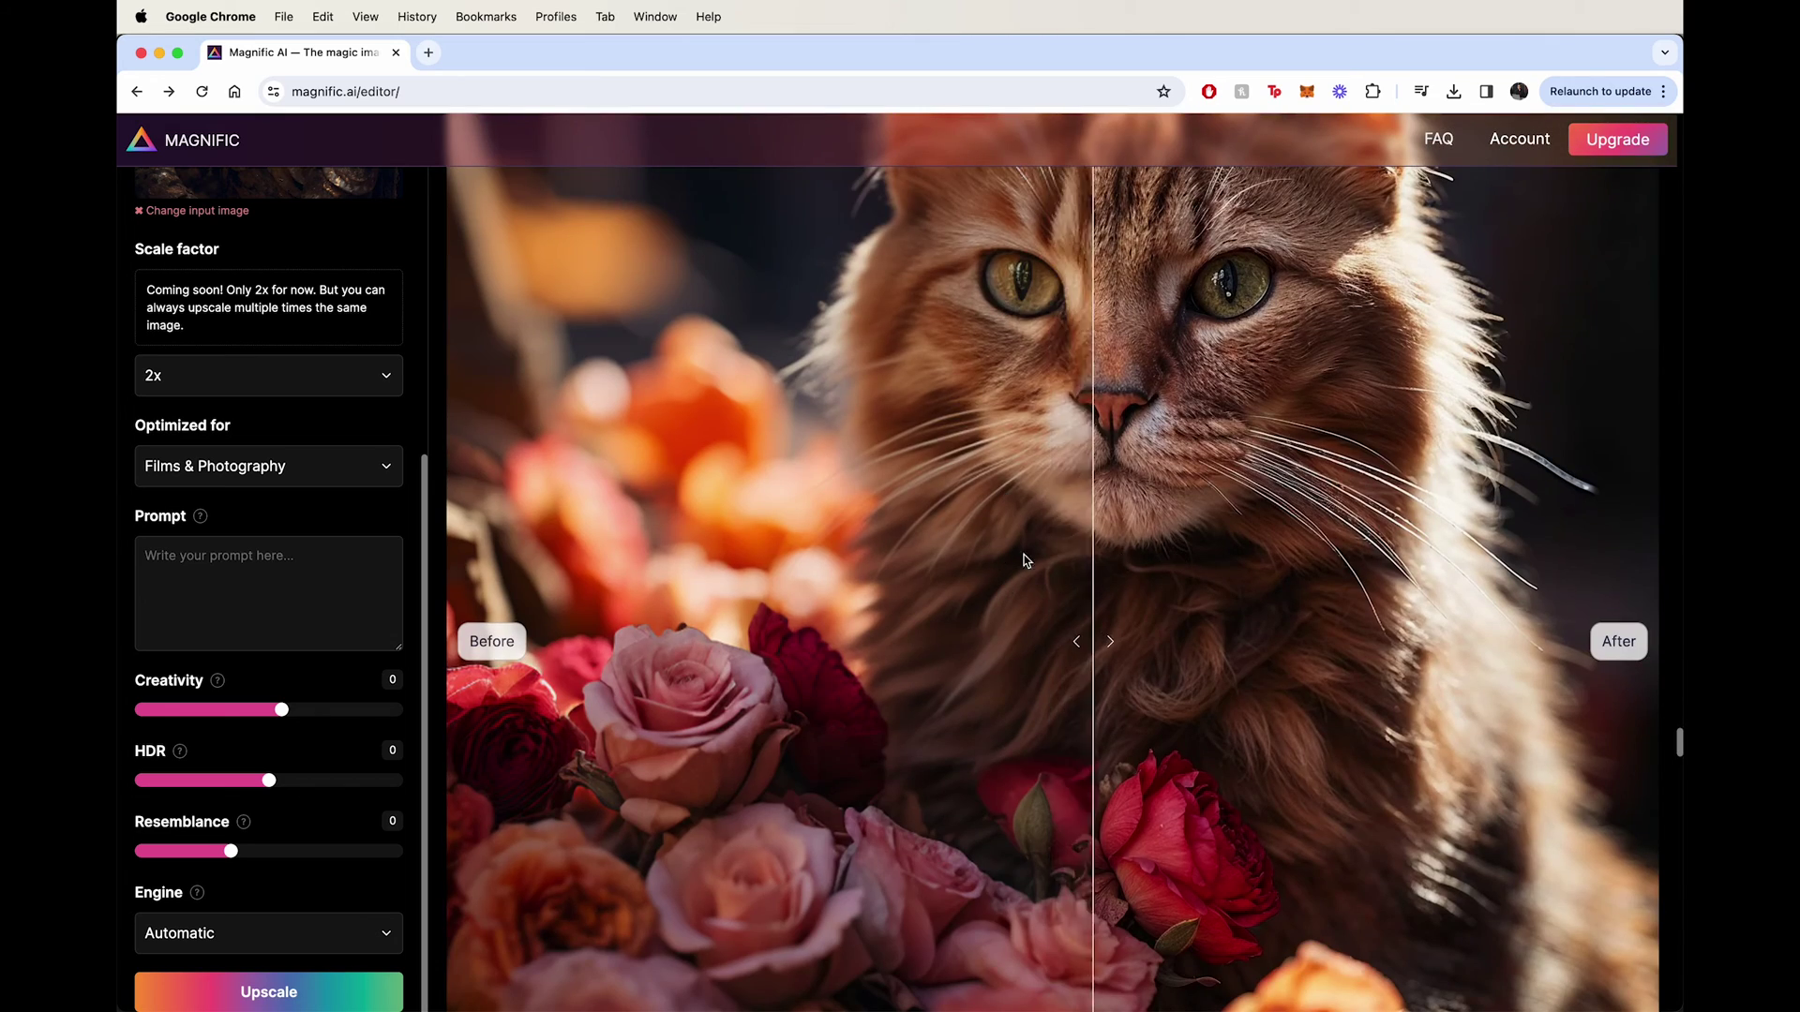
{"action": "scroll", "coordinate": [1022, 567], "scroll_direction": "up", "scroll_amount": 4}
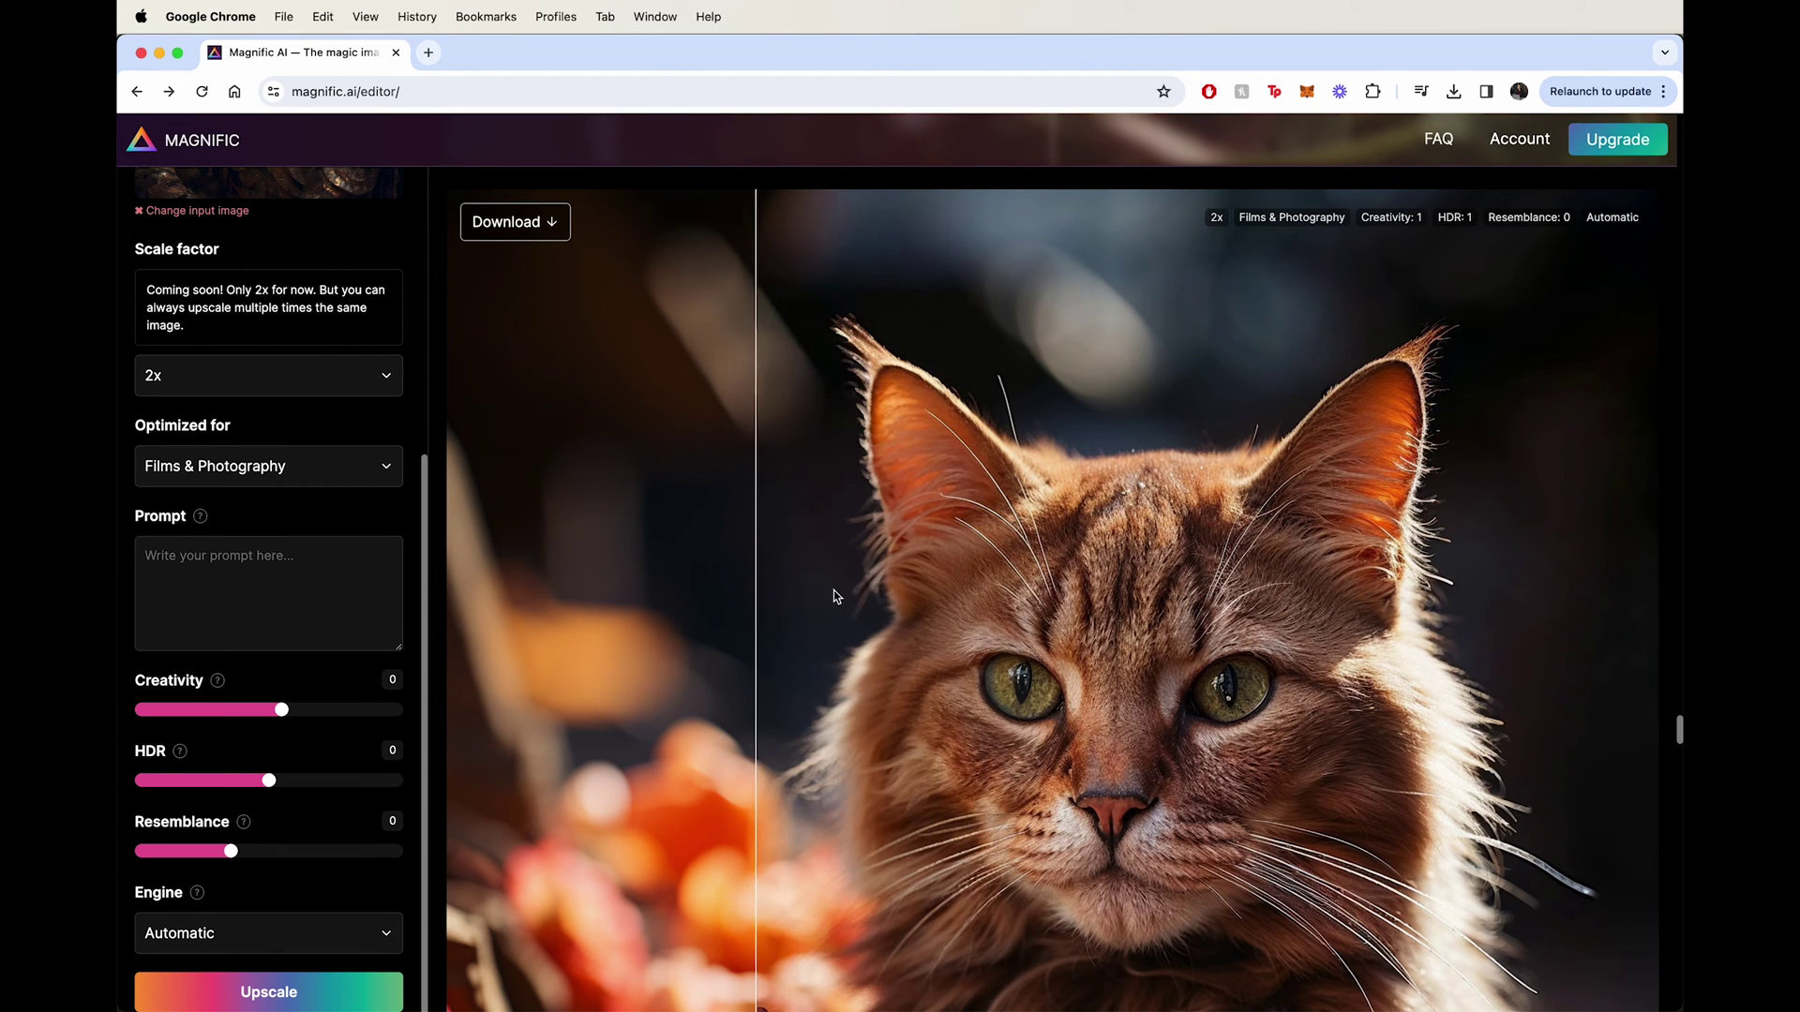
{"action": "scroll", "coordinate": [1151, 582], "scroll_direction": "down", "scroll_amount": 1}
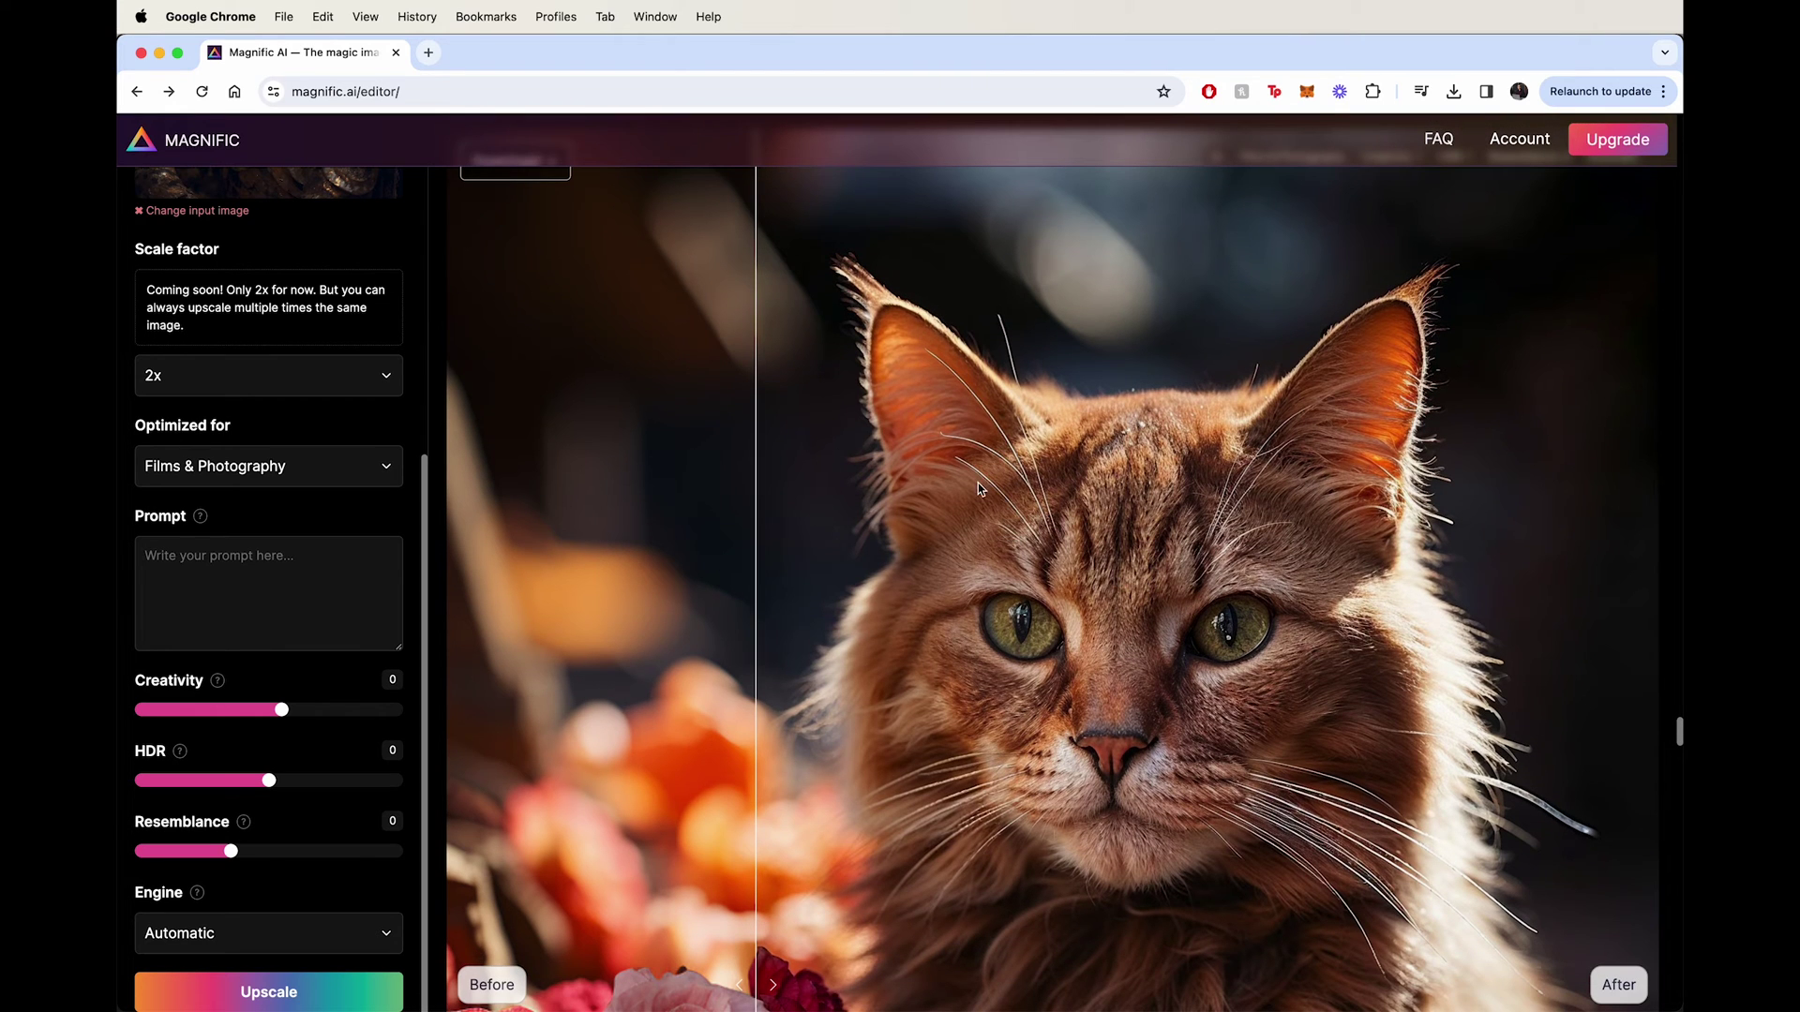
{"action": "scroll", "coordinate": [1021, 497], "scroll_direction": "down", "scroll_amount": 10}
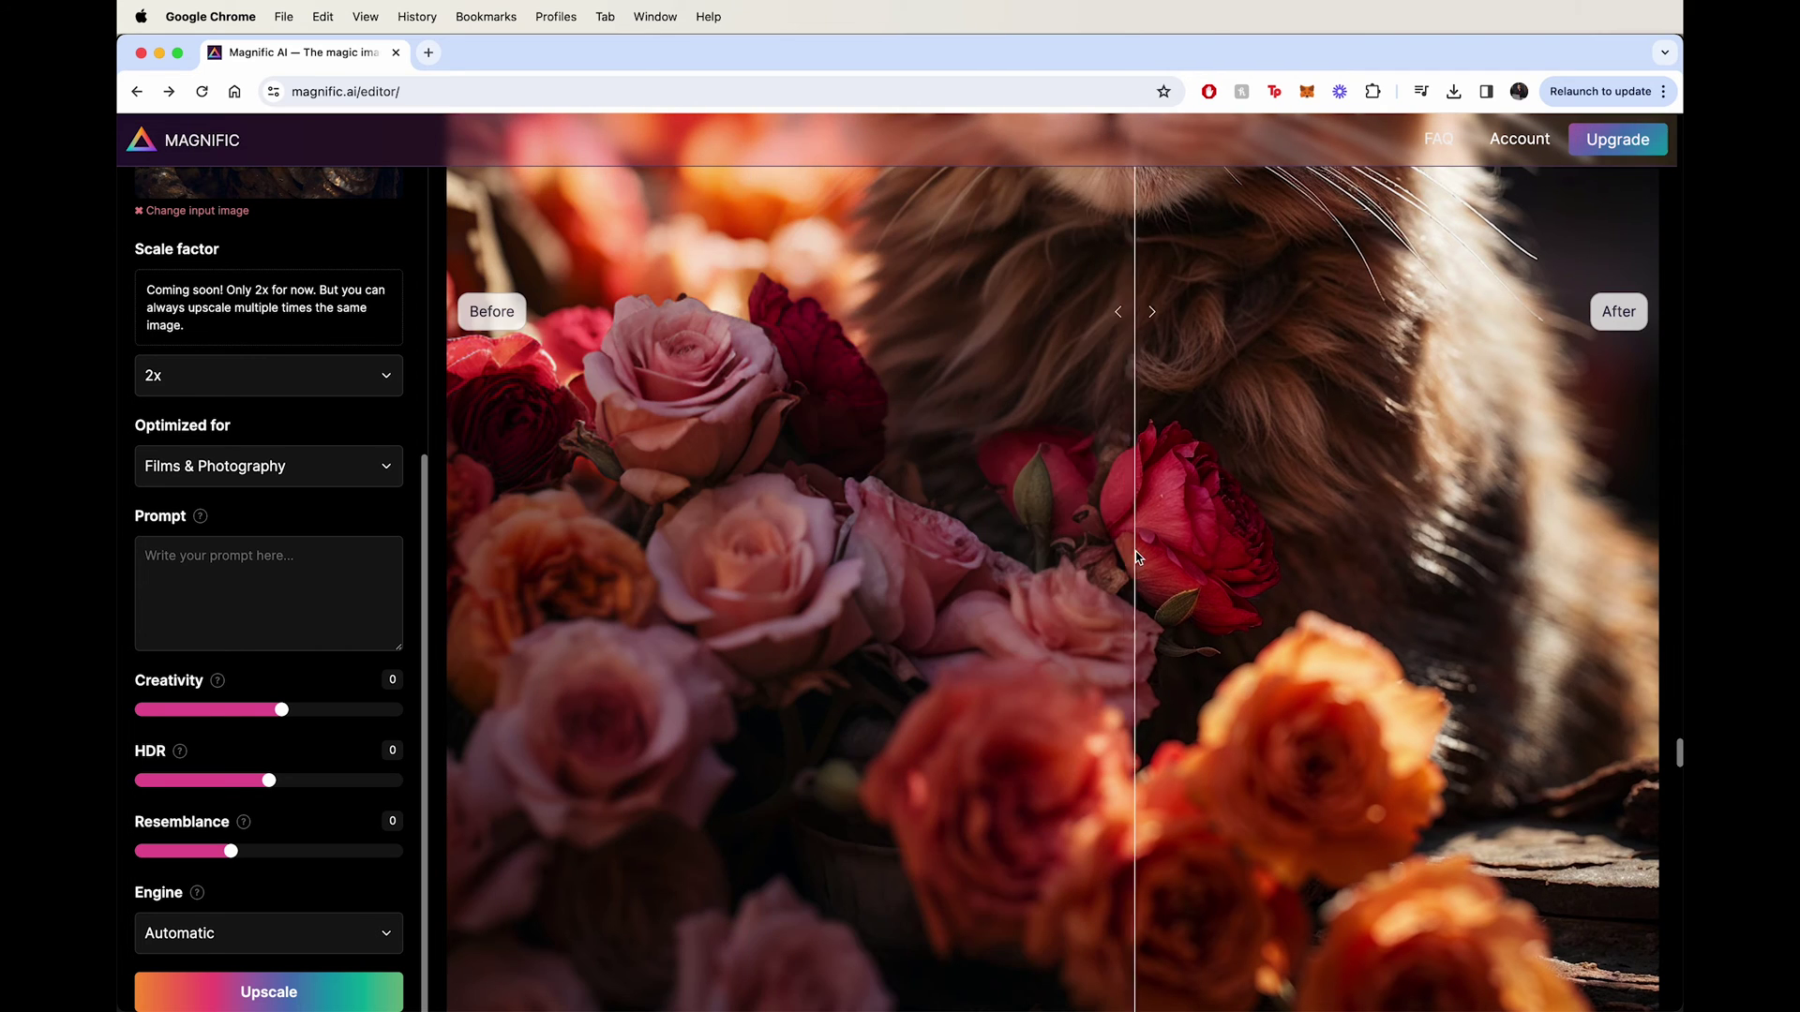
- Scroll past the red-dress and turban portraits to the blonde woman with the drop earring
{"action": "scroll", "coordinate": [970, 462], "scroll_direction": "down", "scroll_amount": 15}
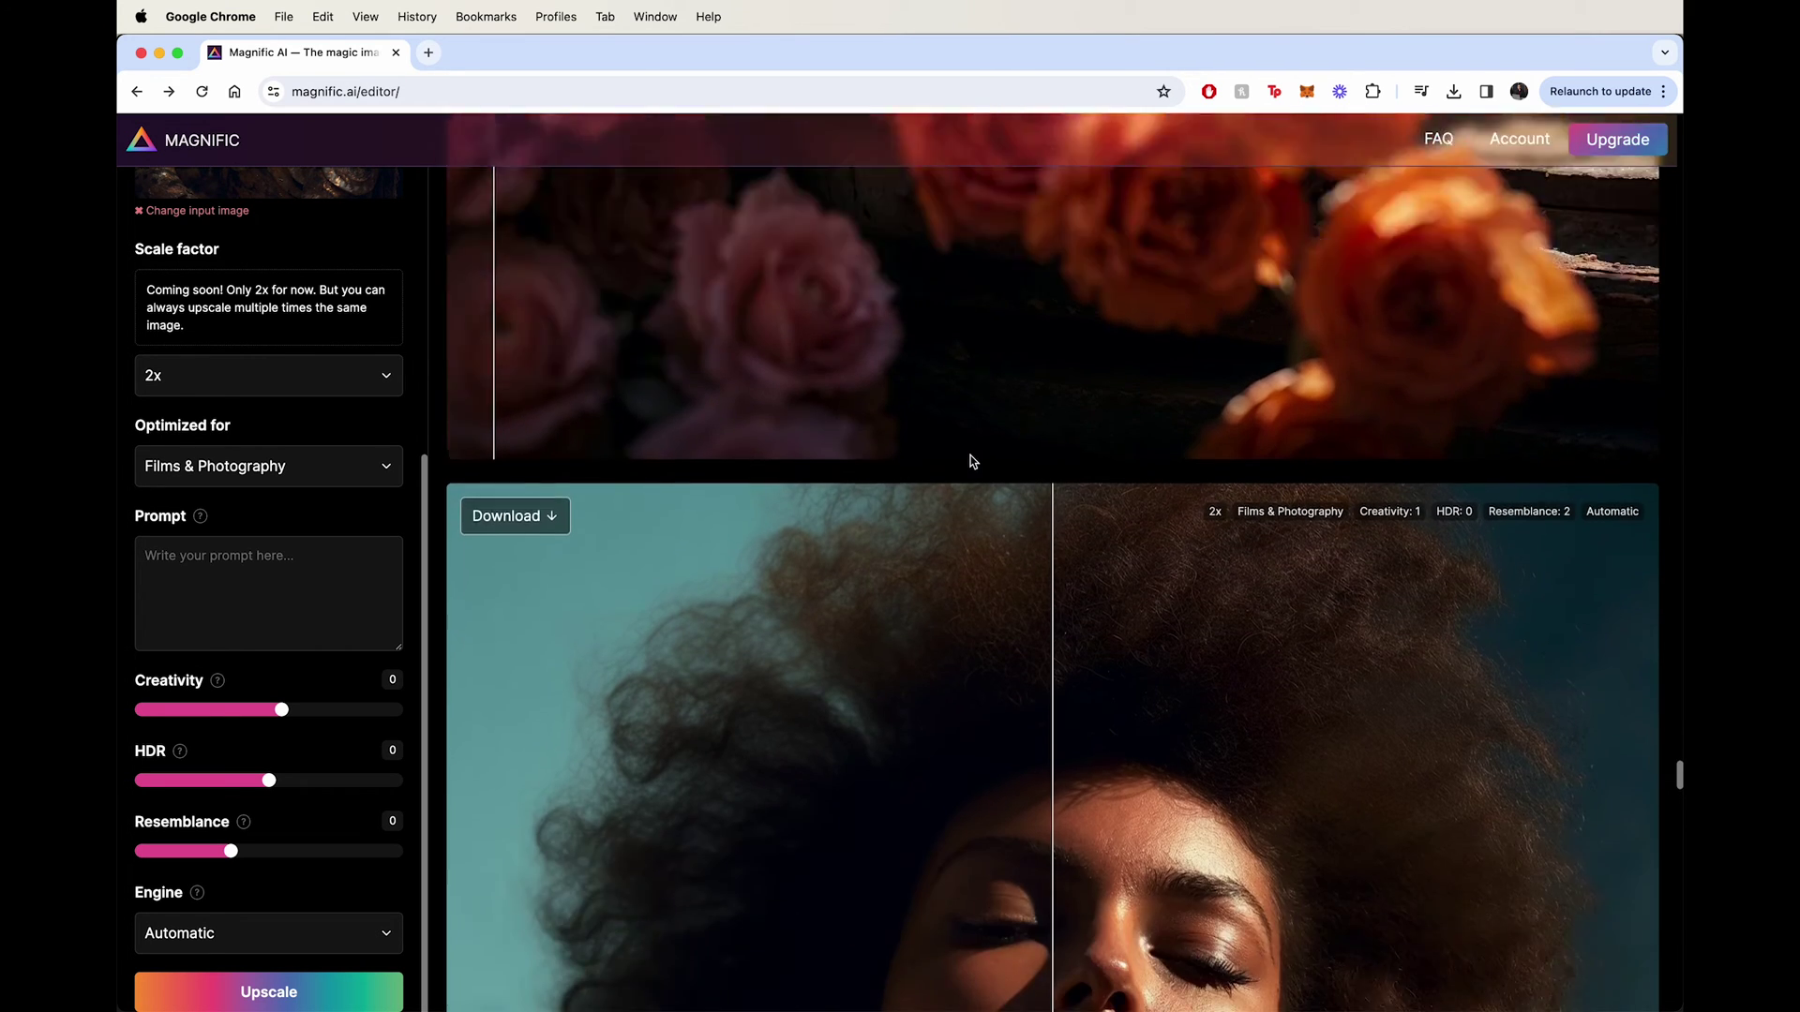
{"action": "scroll", "coordinate": [972, 460], "scroll_direction": "down", "scroll_amount": 10}
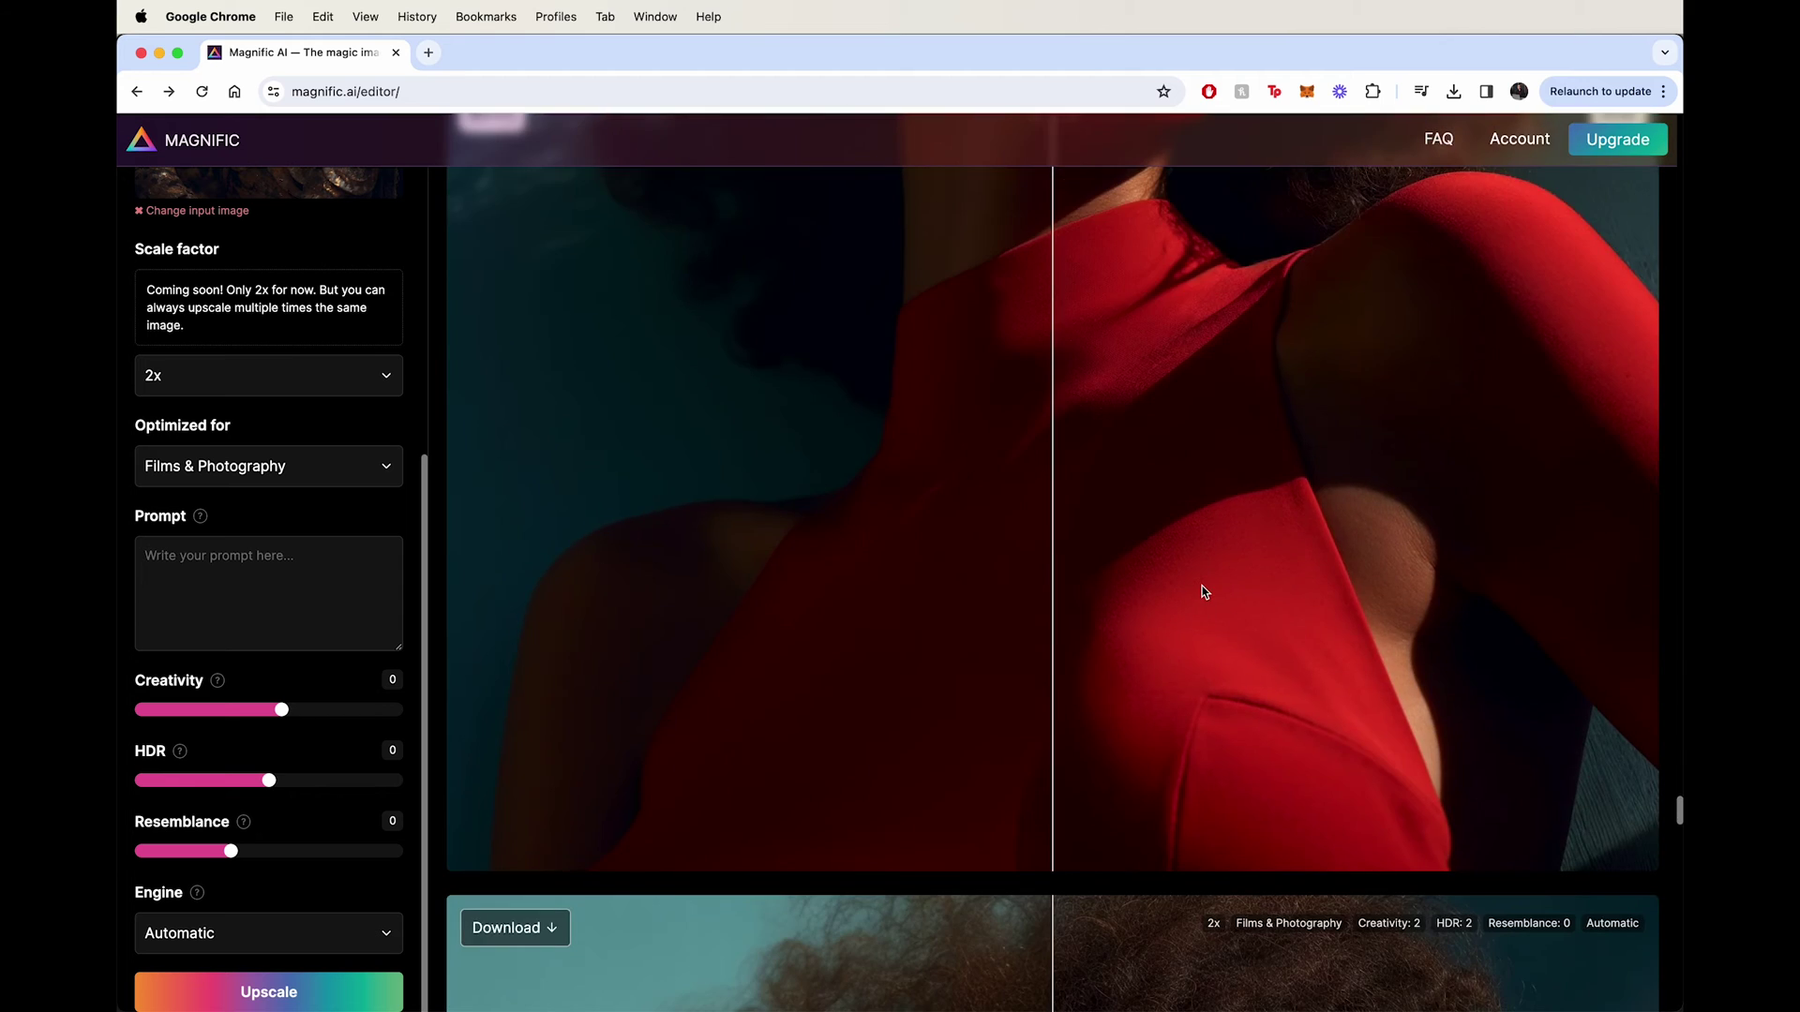
{"action": "scroll", "coordinate": [1204, 591], "scroll_direction": "down", "scroll_amount": 15}
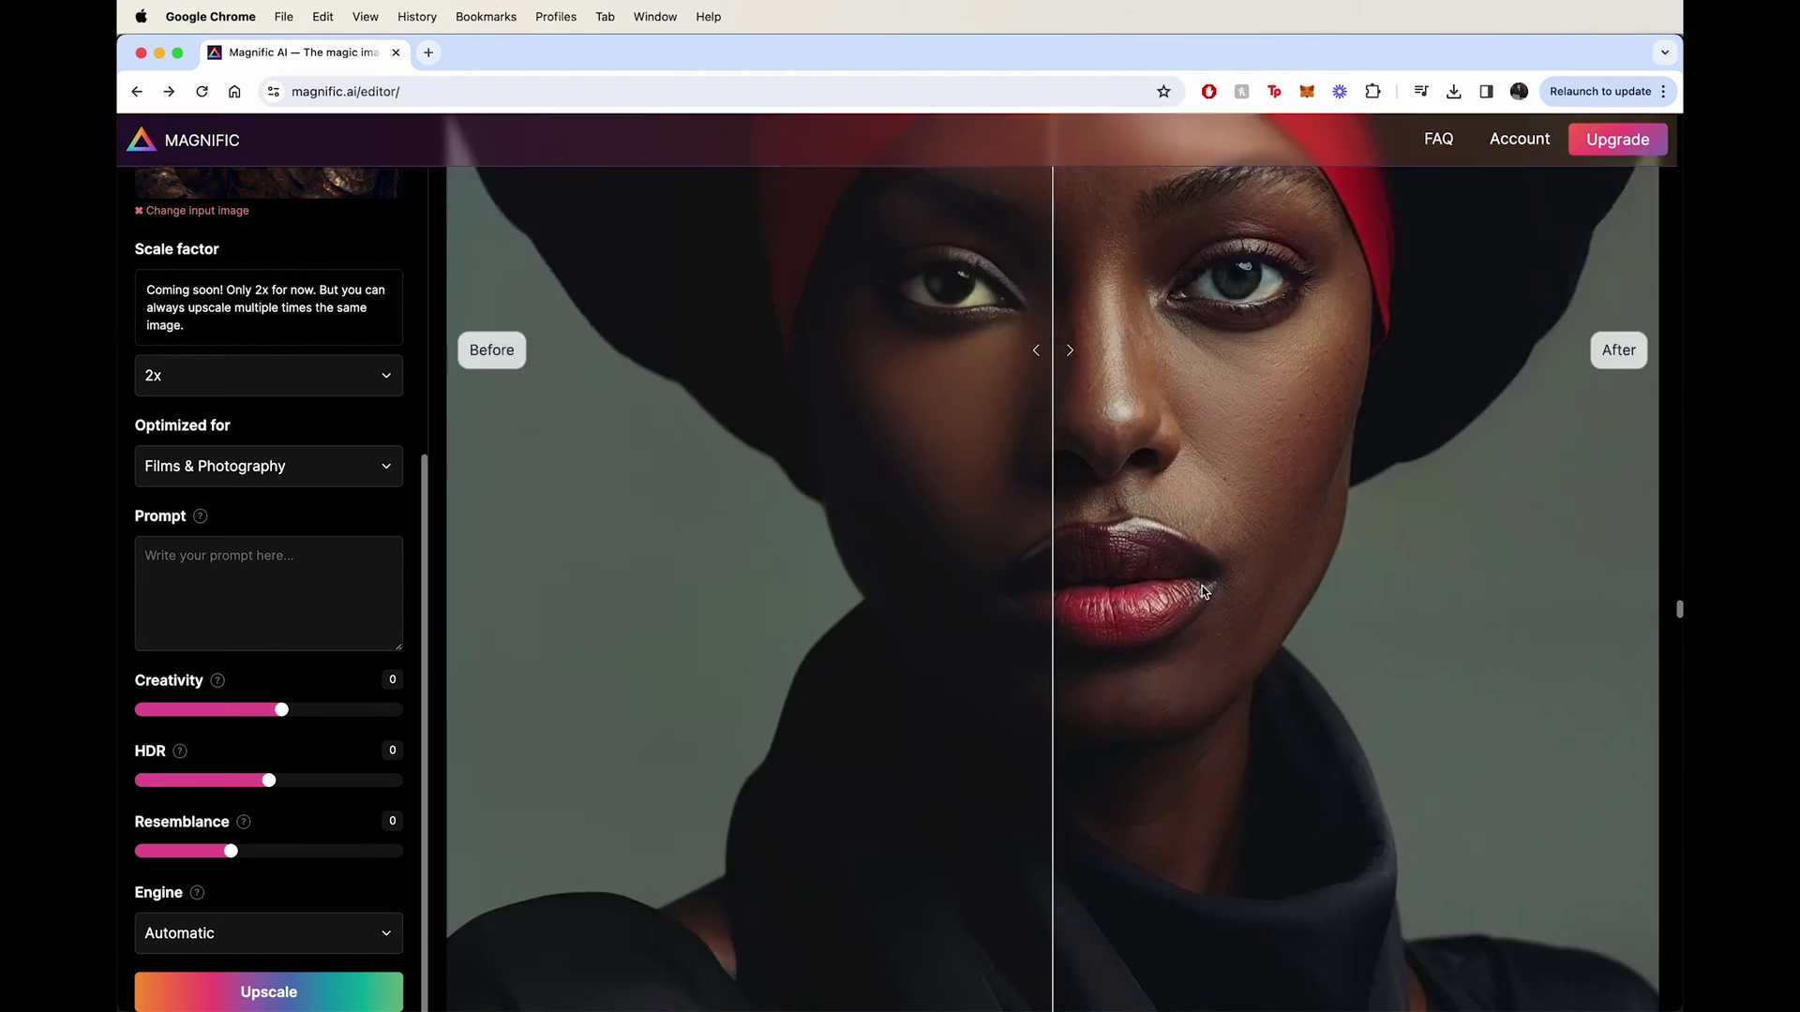
{"action": "scroll", "coordinate": [1205, 592], "scroll_direction": "down", "scroll_amount": 5}
{"action": "scroll", "coordinate": [1205, 592], "scroll_direction": "up", "scroll_amount": 5}
{"action": "scroll", "coordinate": [1205, 591], "scroll_direction": "down", "scroll_amount": 5}
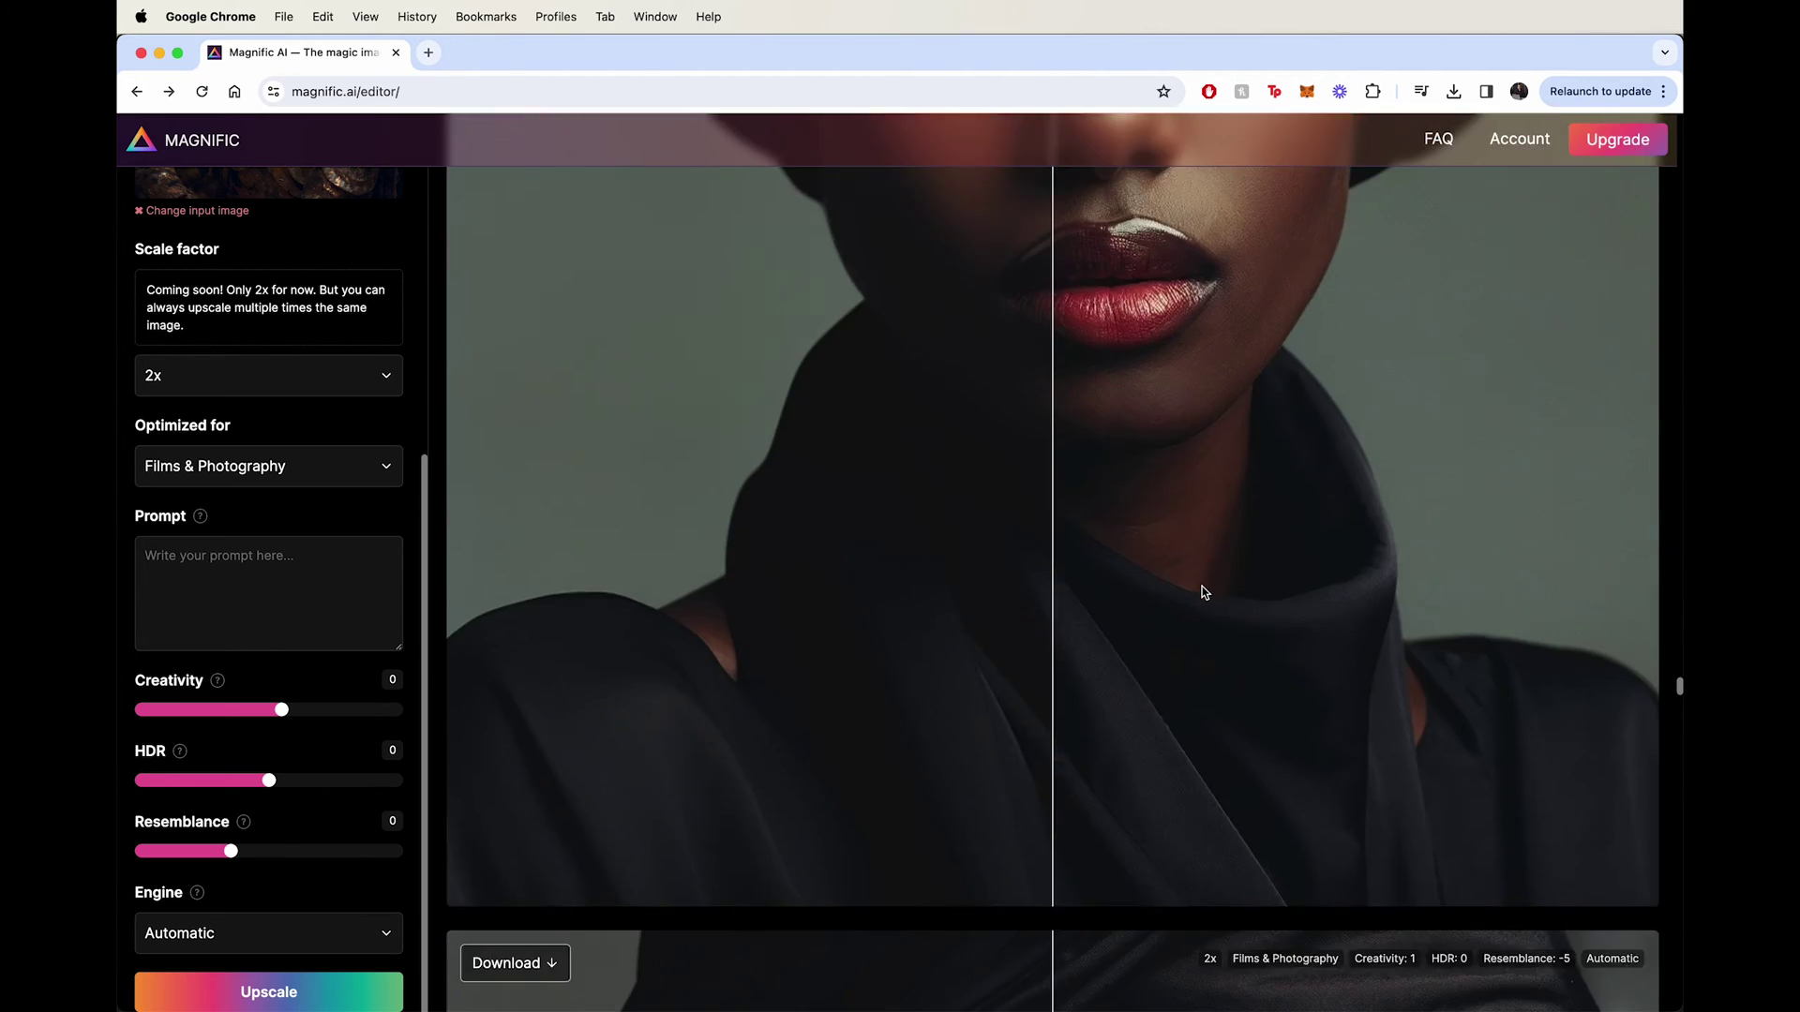
{"action": "scroll", "coordinate": [1206, 592], "scroll_direction": "up", "scroll_amount": 4}
{"action": "scroll", "coordinate": [1202, 587], "scroll_direction": "up", "scroll_amount": 3}
{"action": "scroll", "coordinate": [1202, 586], "scroll_direction": "down", "scroll_amount": 5}
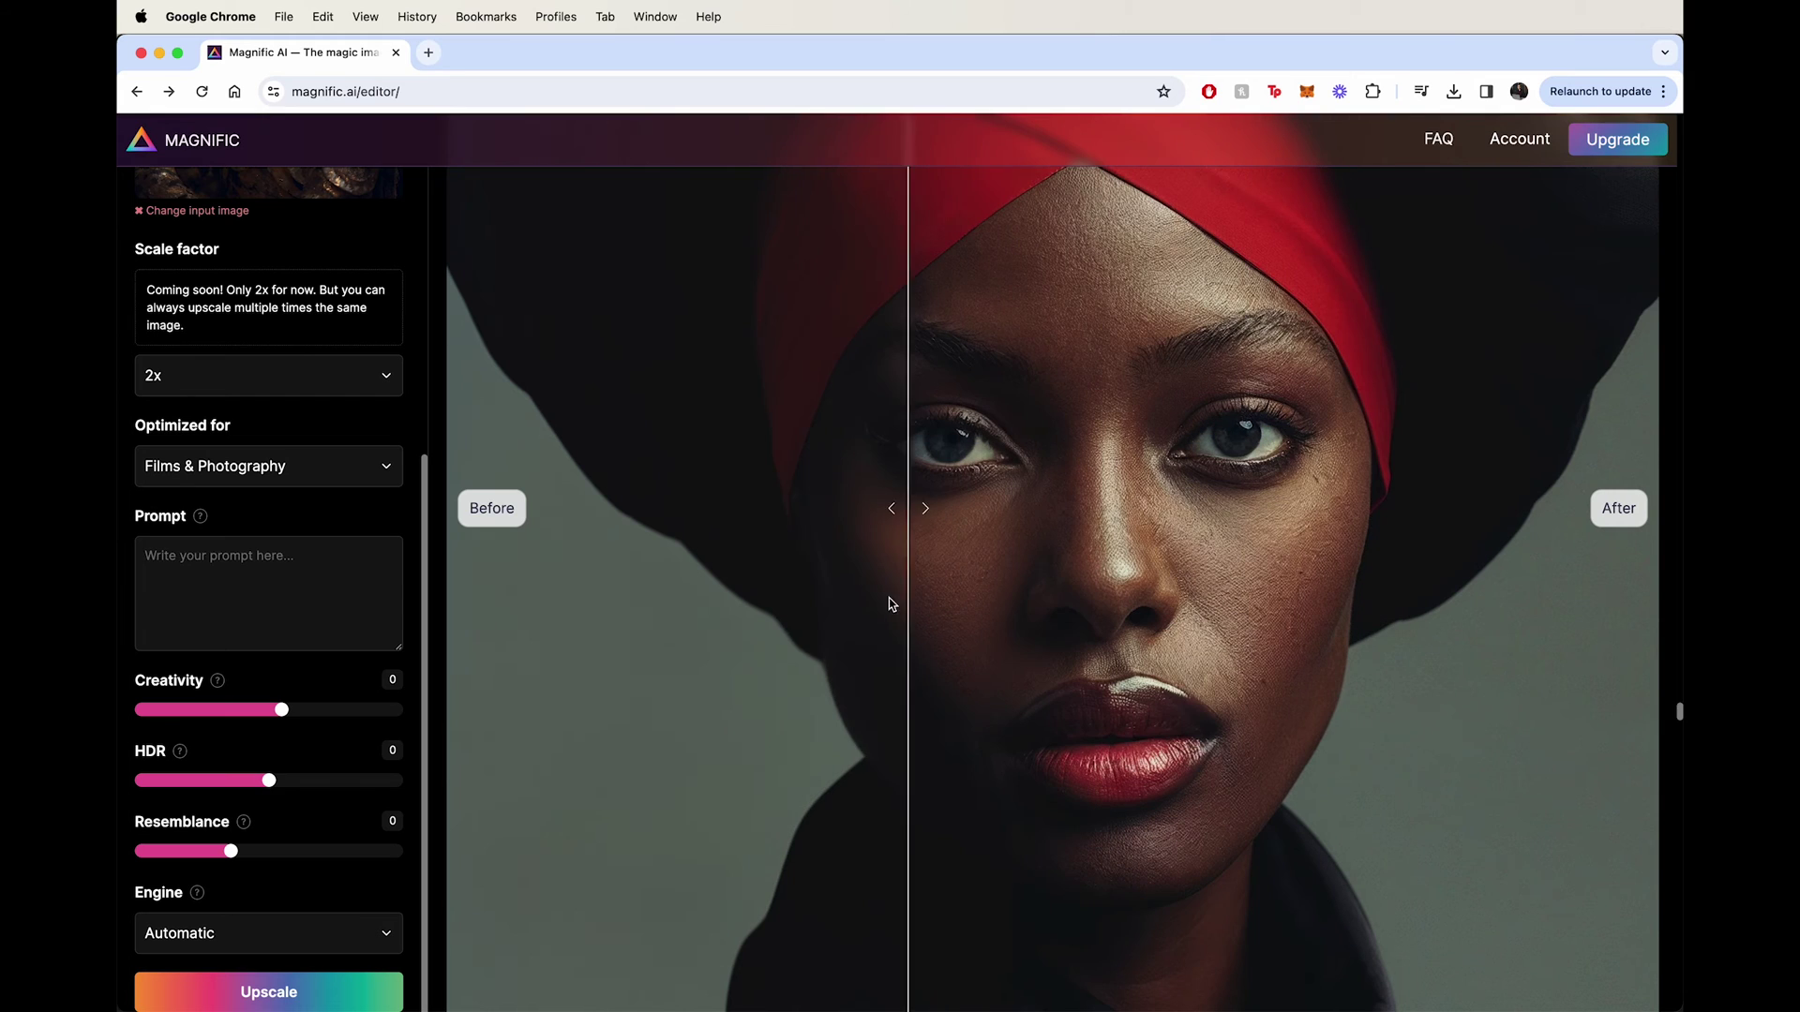
{"action": "scroll", "coordinate": [1170, 574], "scroll_direction": "down", "scroll_amount": 2}
{"action": "scroll", "coordinate": [1169, 574], "scroll_direction": "down", "scroll_amount": 5}
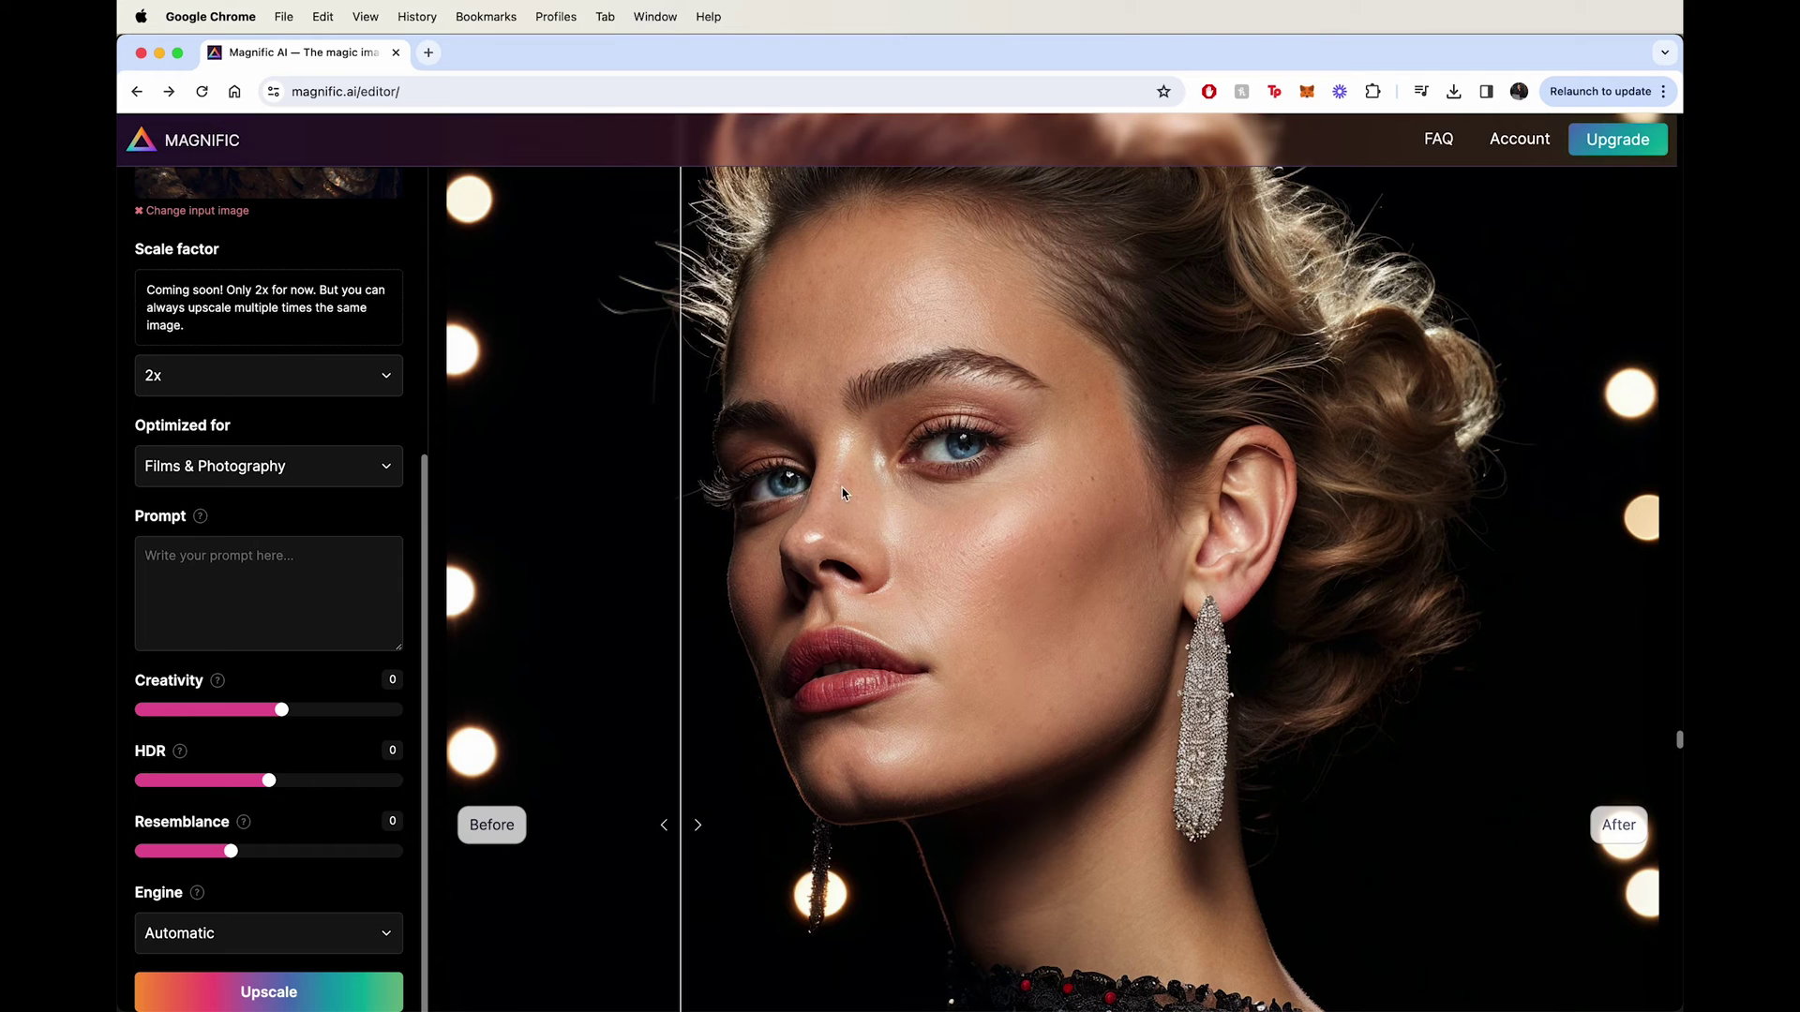
- Sweep the blonde portrait's slider to compare face, skin and hair detail before and after
{"action": "scroll", "coordinate": [871, 584], "scroll_direction": "down", "scroll_amount": 3}
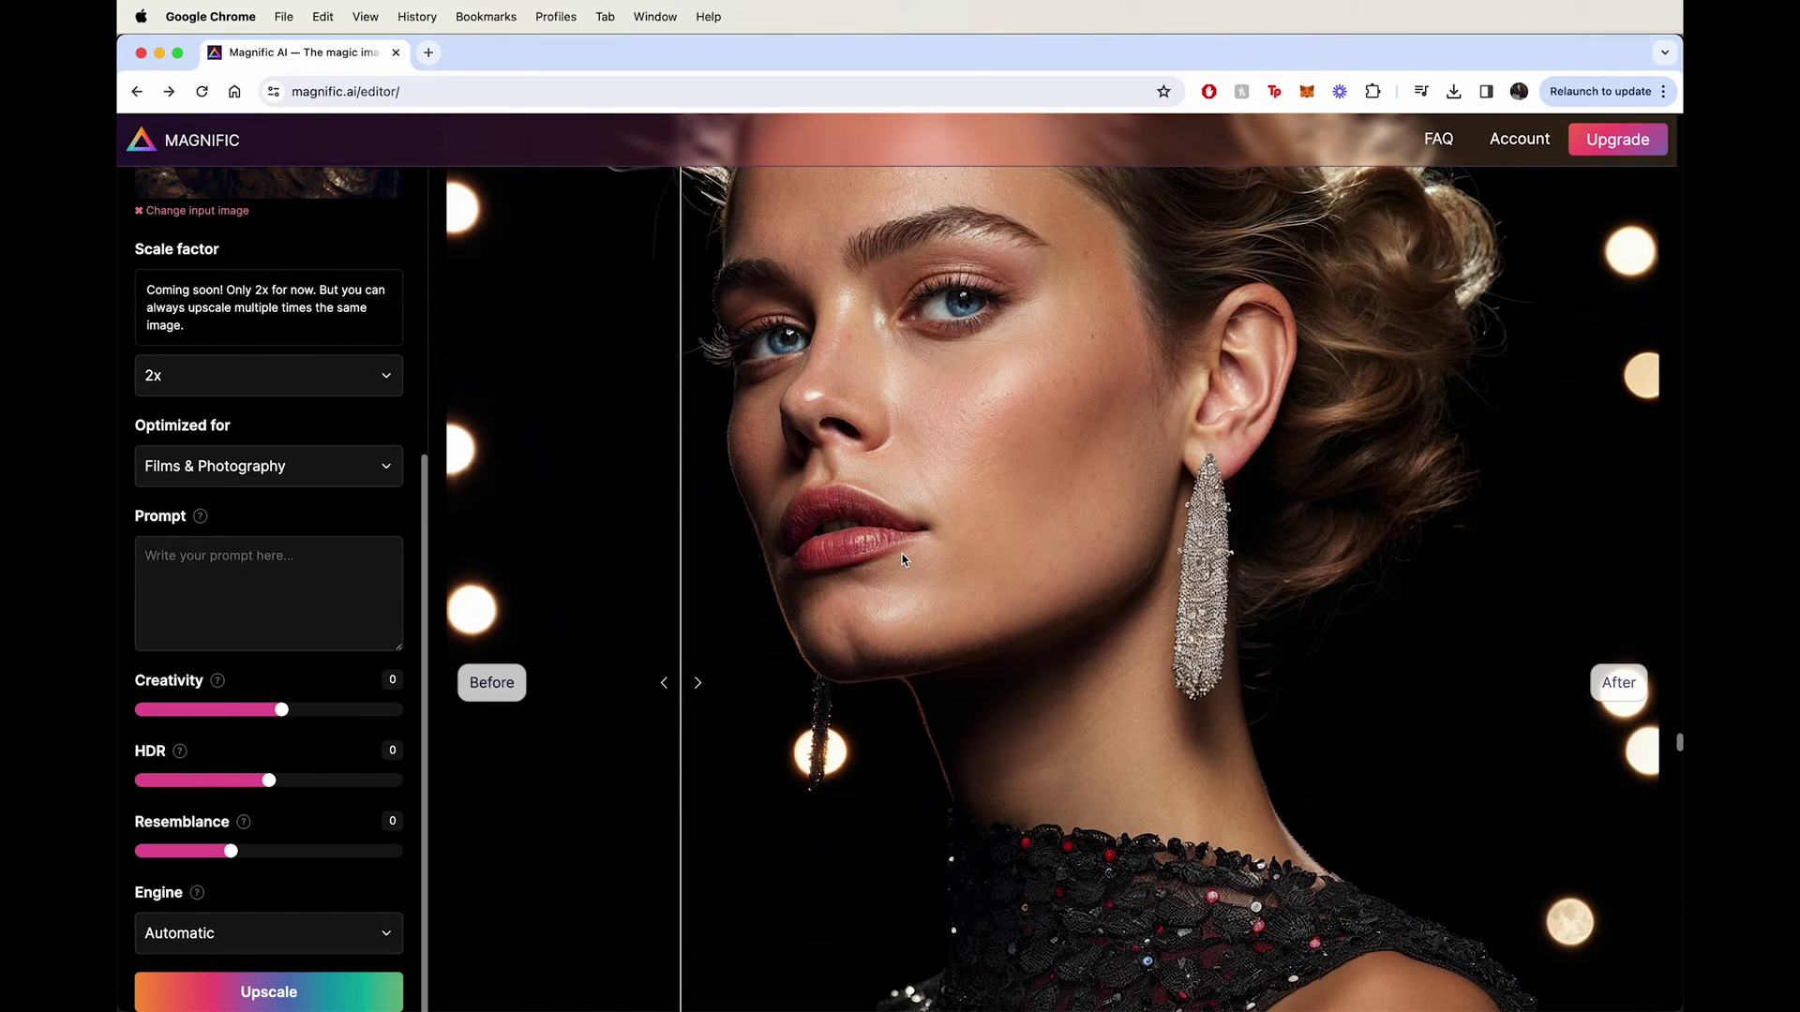
{"action": "left_click_drag", "start_coordinate": [905, 556], "coordinate": [679, 561]}
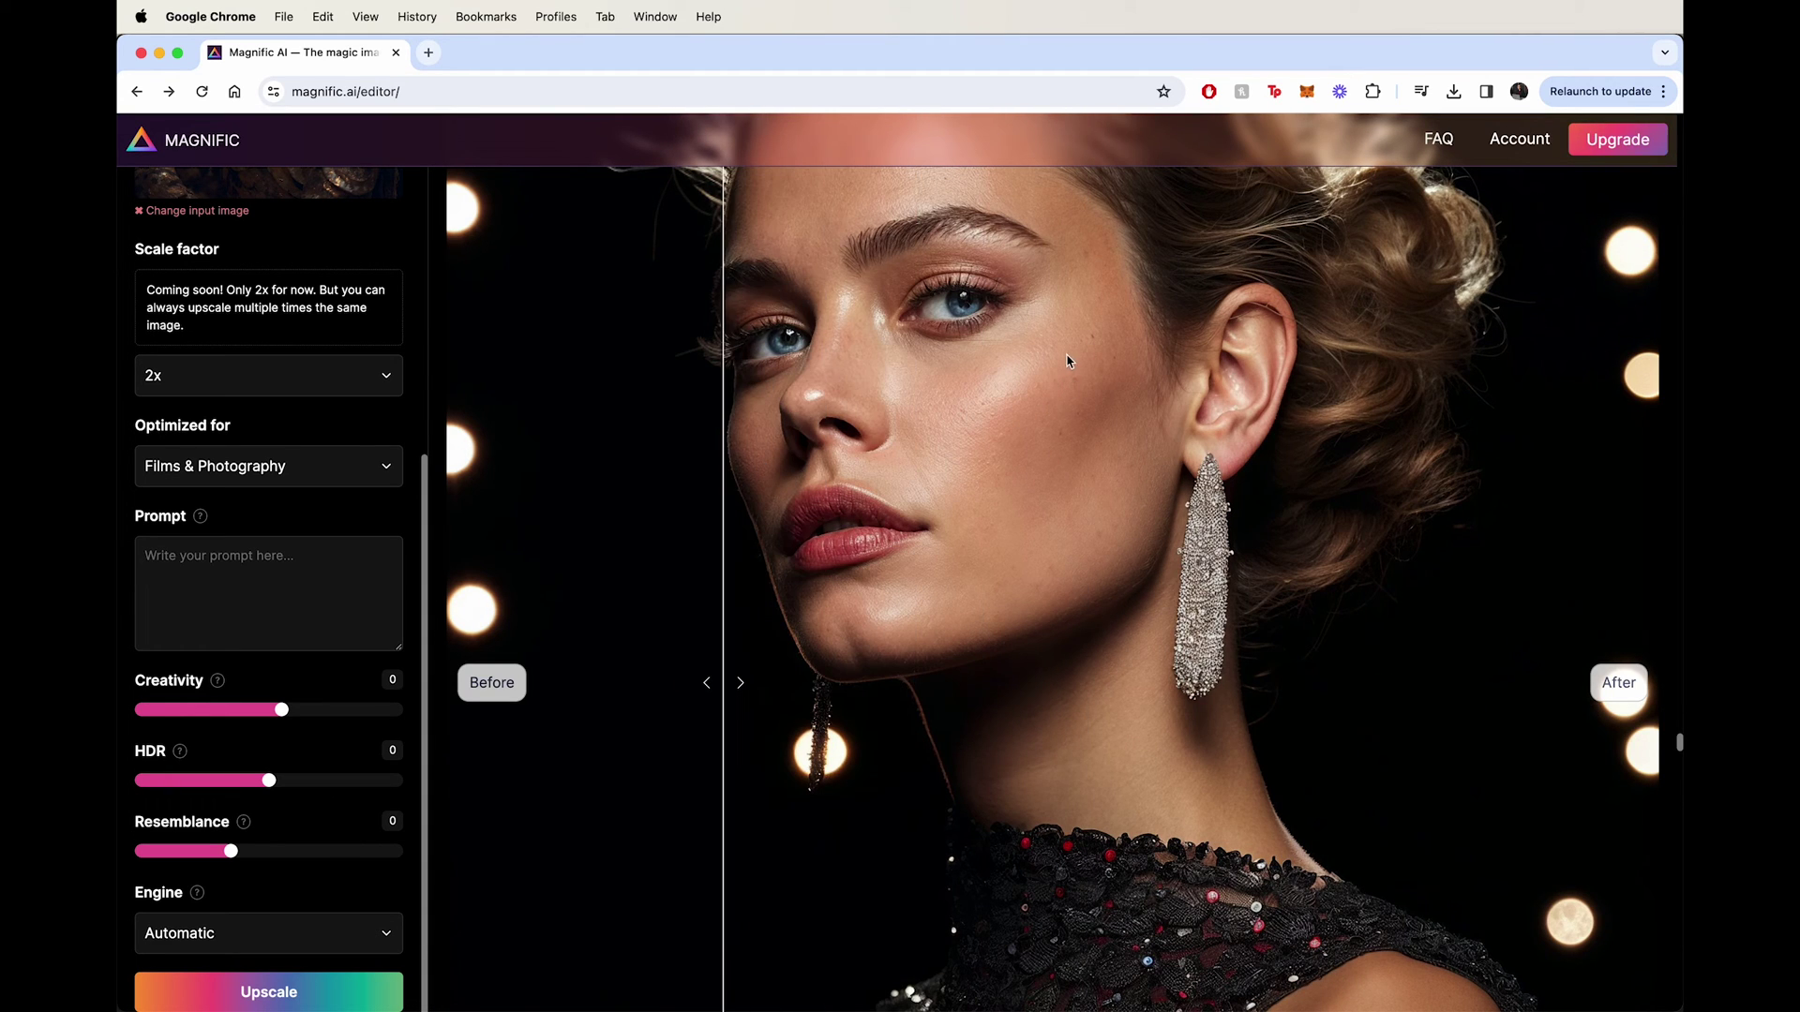
{"action": "scroll", "coordinate": [1130, 403], "scroll_direction": "up", "scroll_amount": 2}
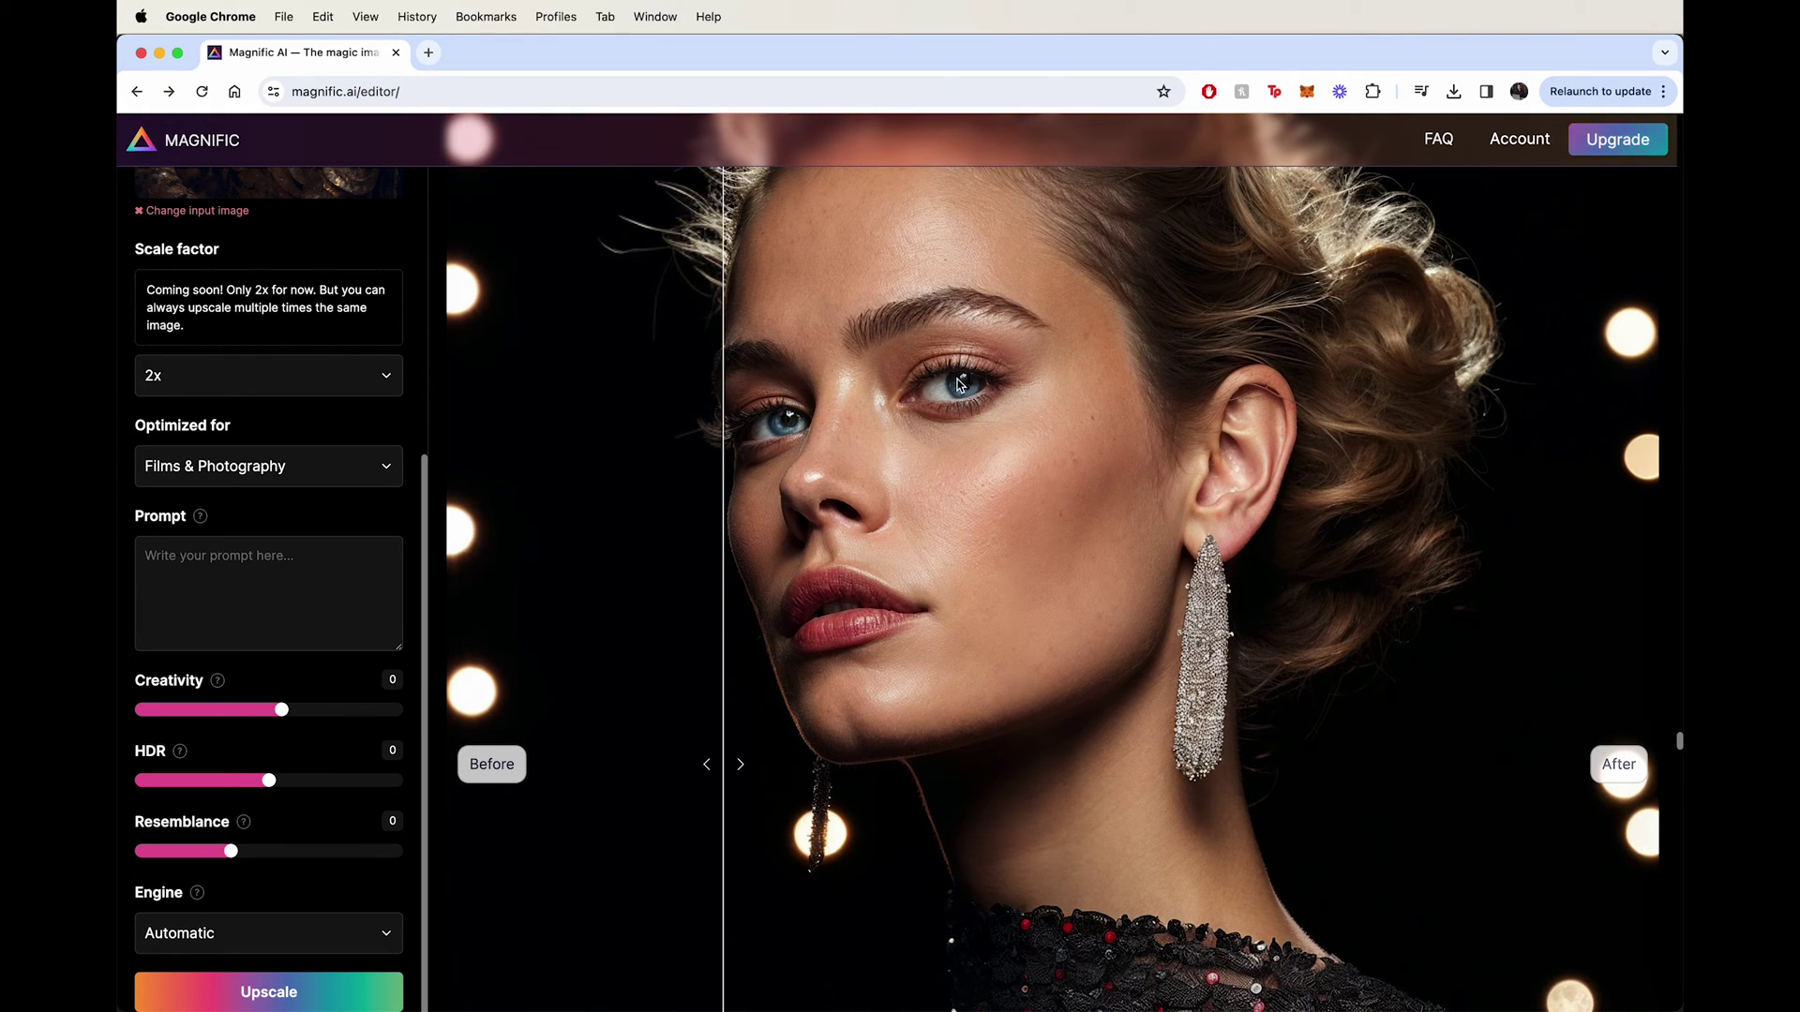
{"action": "left_click_drag", "start_coordinate": [951, 393], "coordinate": [614, 462]}
{"action": "scroll", "coordinate": [656, 459], "scroll_direction": "up", "scroll_amount": 4}
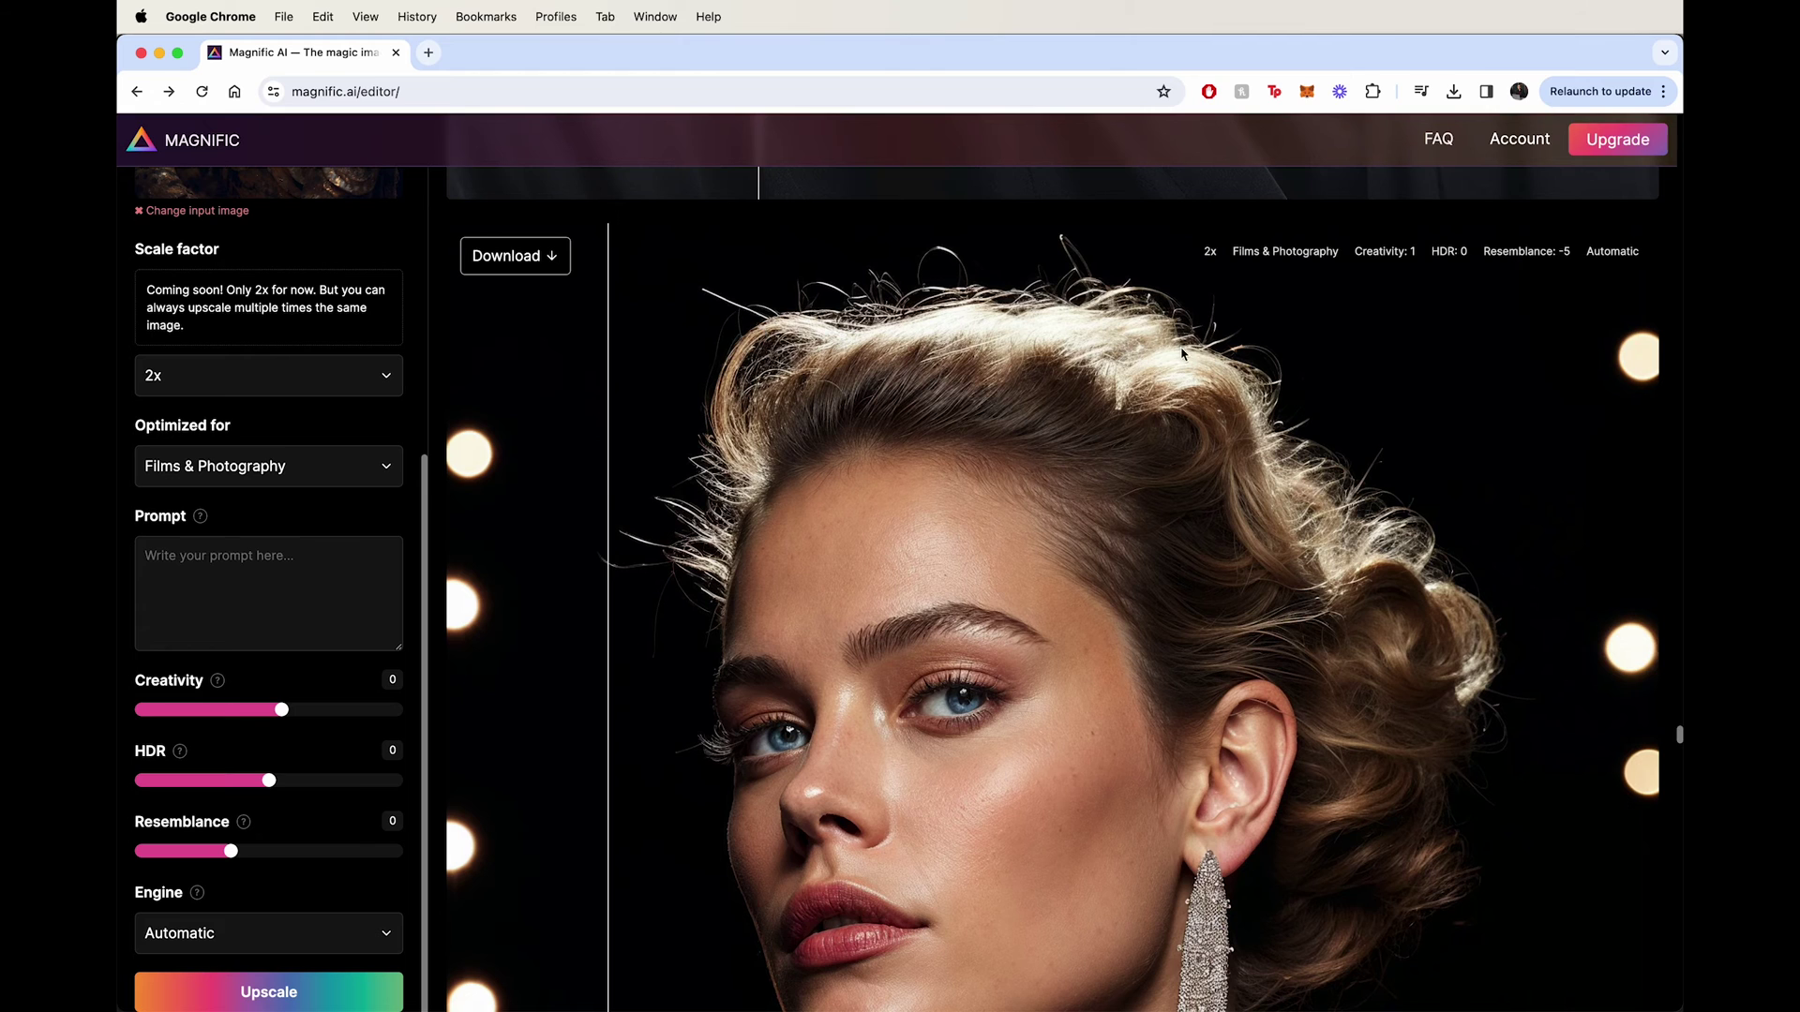
{"action": "left_click_drag", "start_coordinate": [656, 349], "coordinate": [580, 314]}
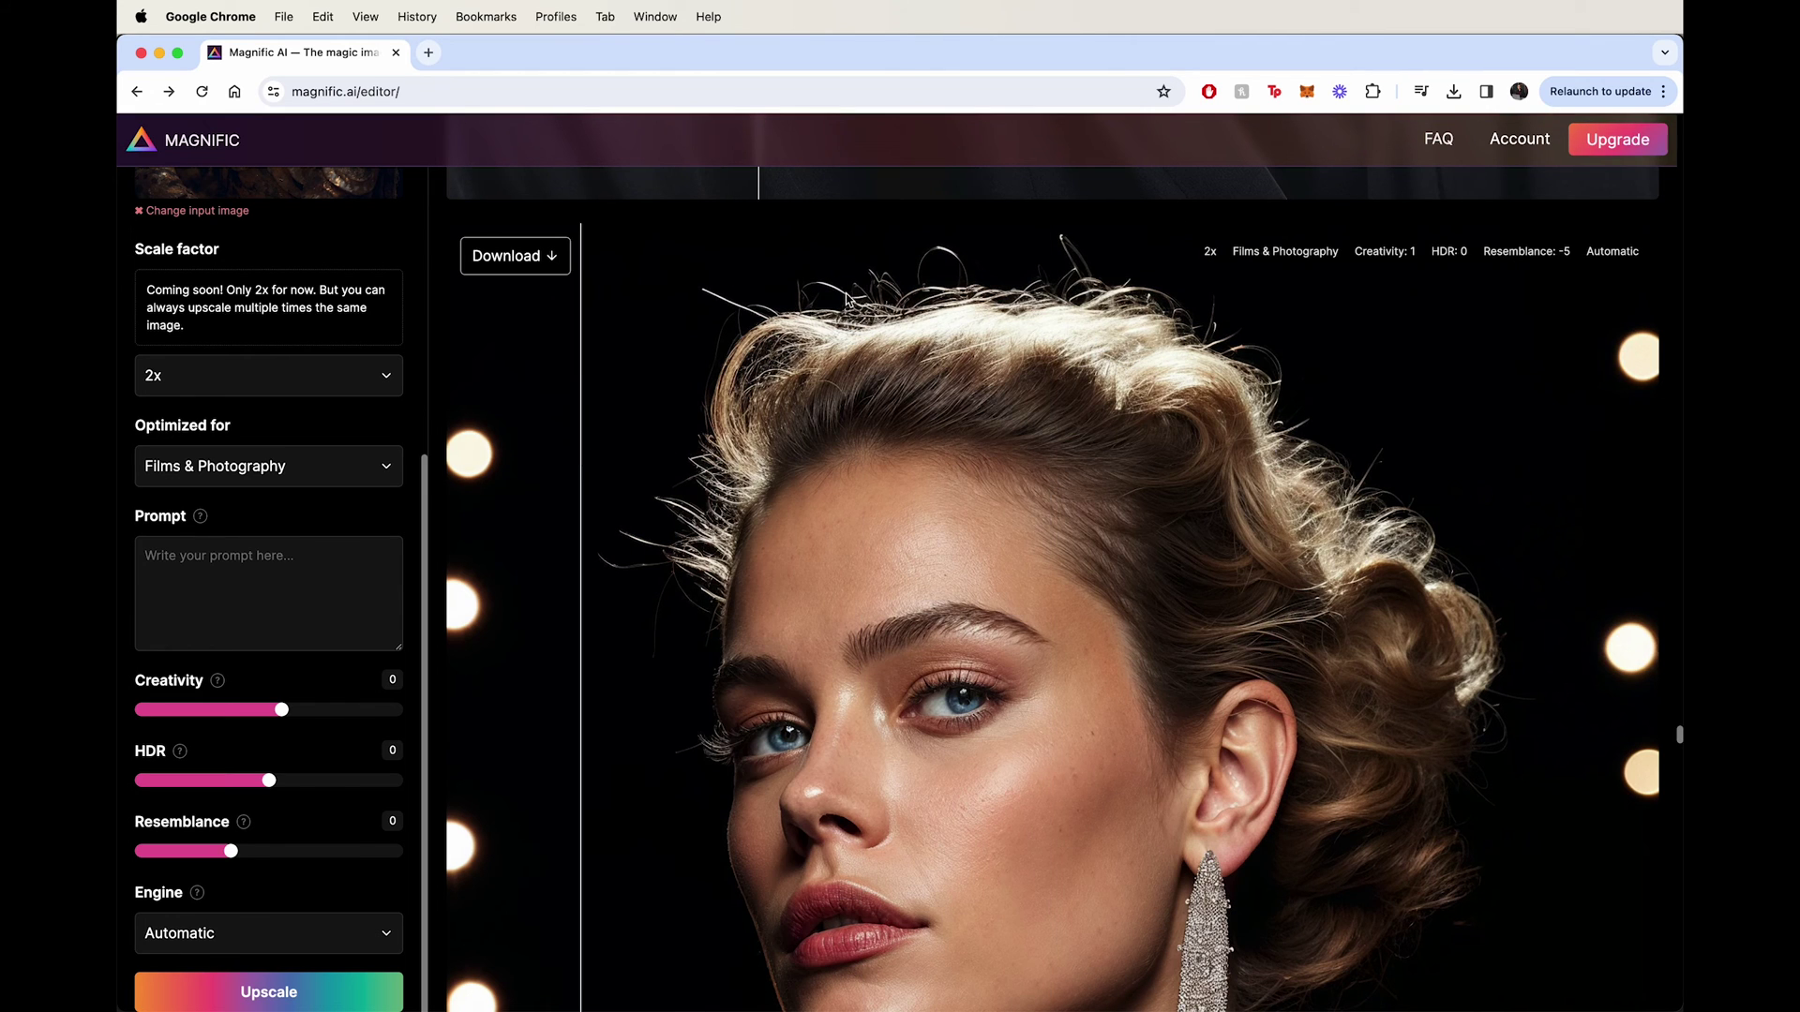
- Compare the face, earring and hair once more, then scroll to the pink-roses result
{"action": "scroll", "coordinate": [1031, 586], "scroll_direction": "down", "scroll_amount": 1}
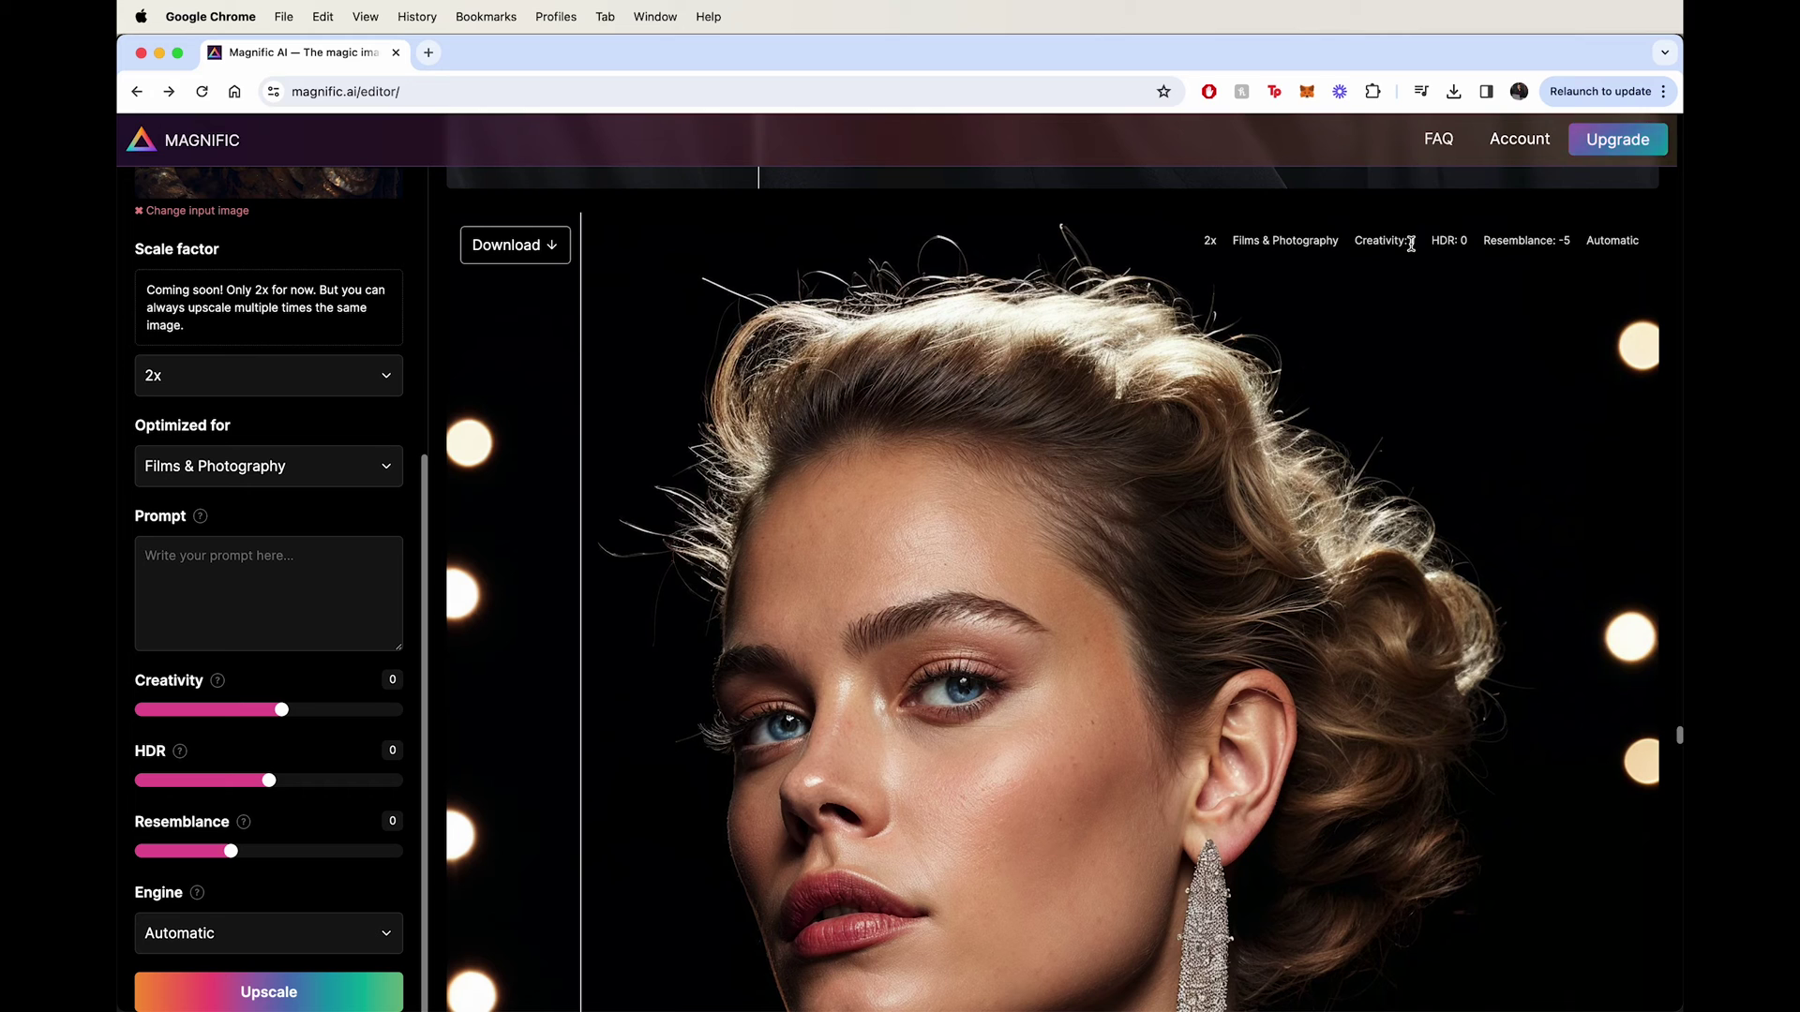
{"action": "scroll", "coordinate": [1119, 616], "scroll_direction": "down", "scroll_amount": 5}
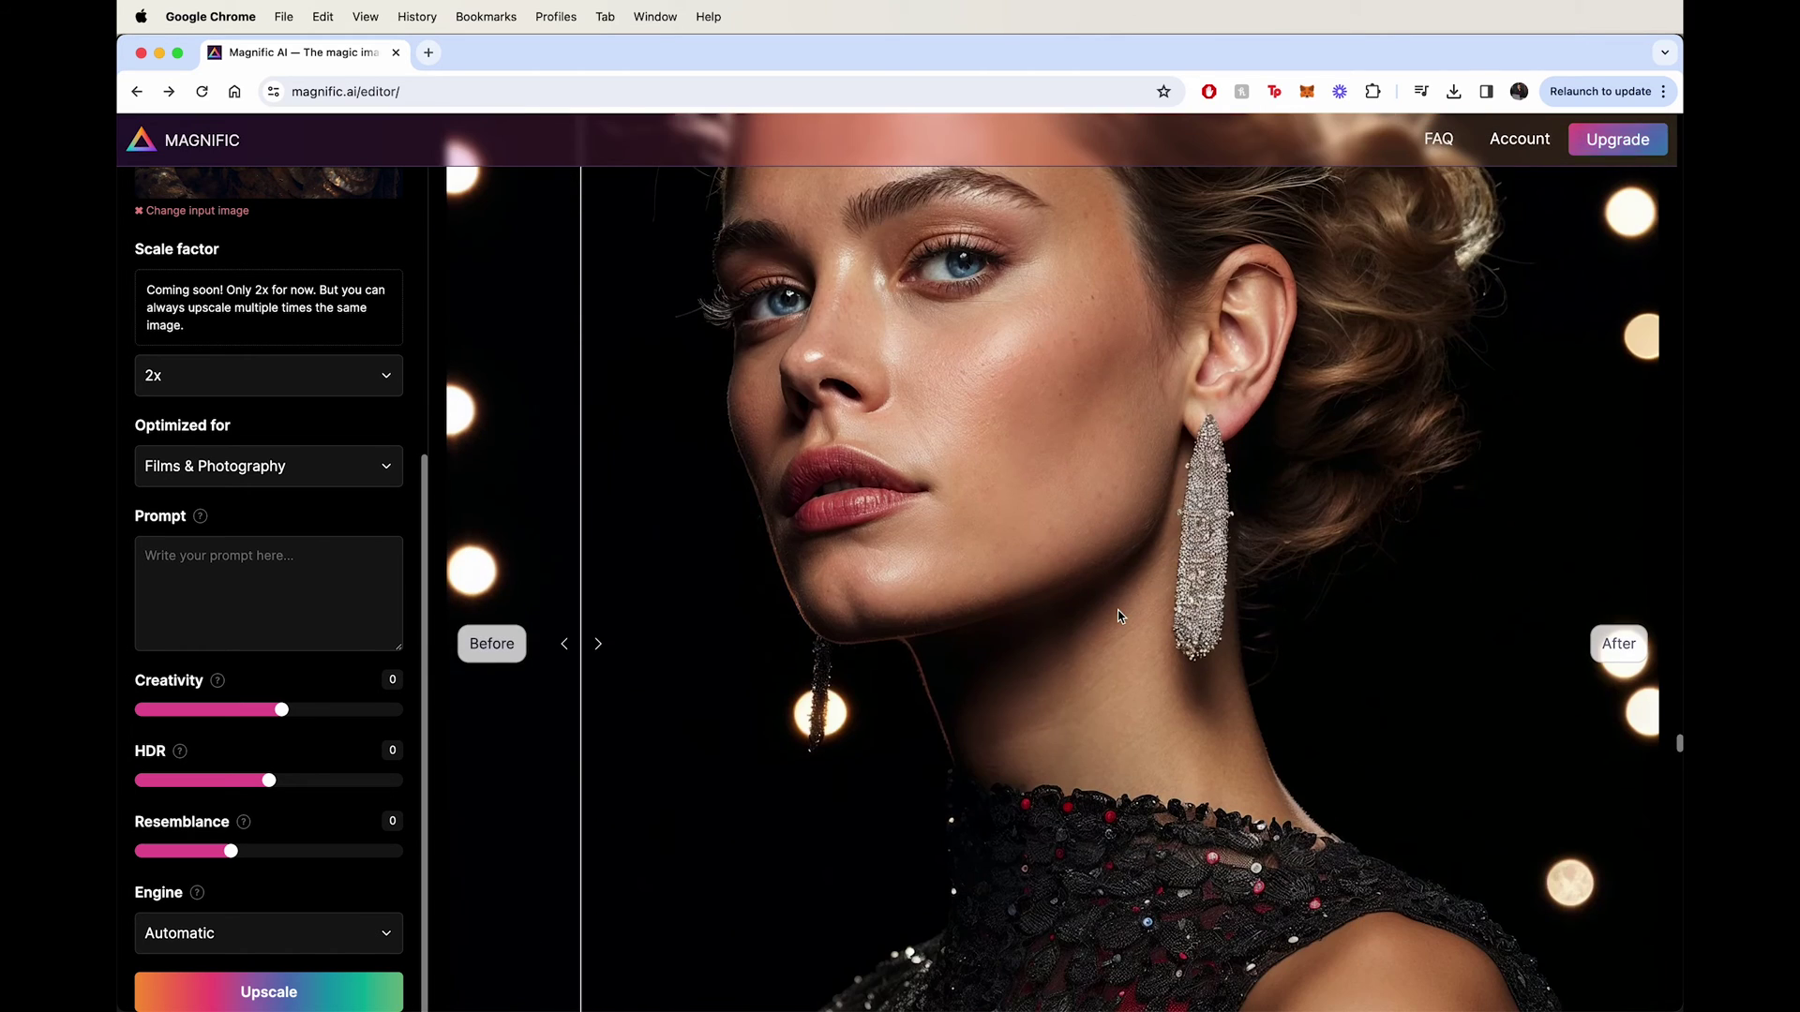
{"action": "left_click_drag", "start_coordinate": [1118, 616], "coordinate": [595, 523]}
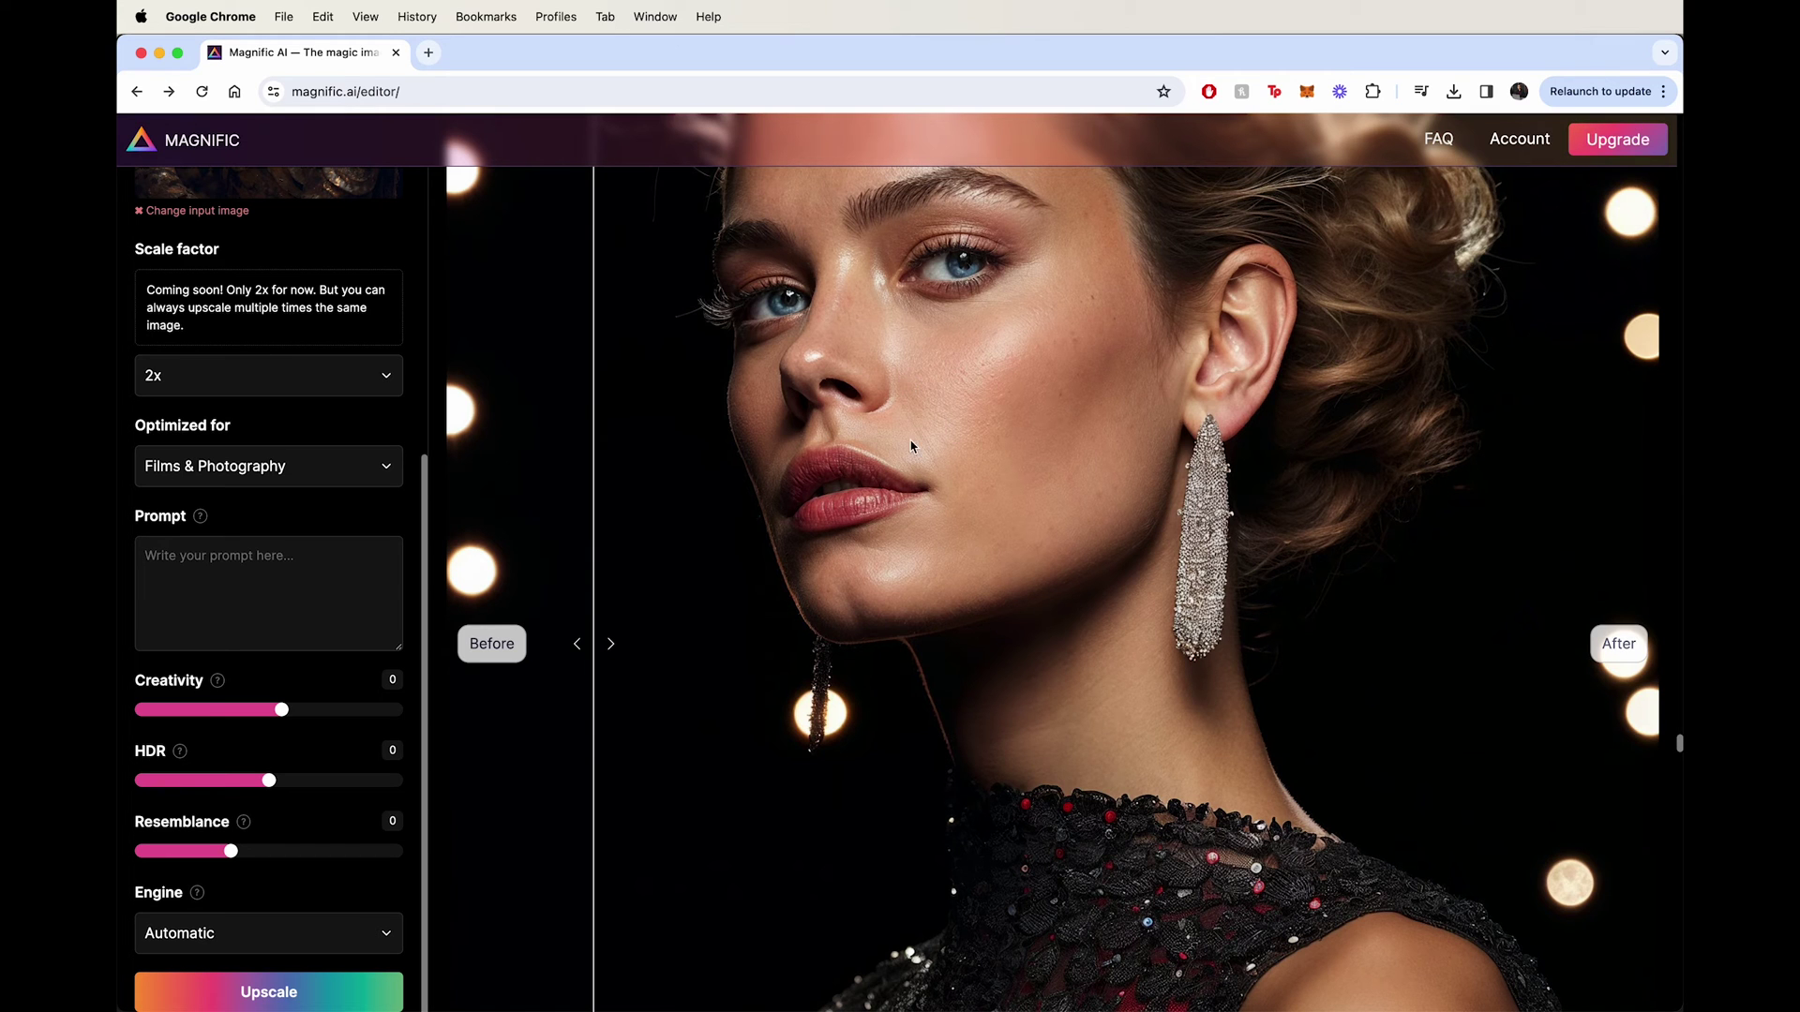
{"action": "left_click_drag", "start_coordinate": [812, 486], "coordinate": [705, 458]}
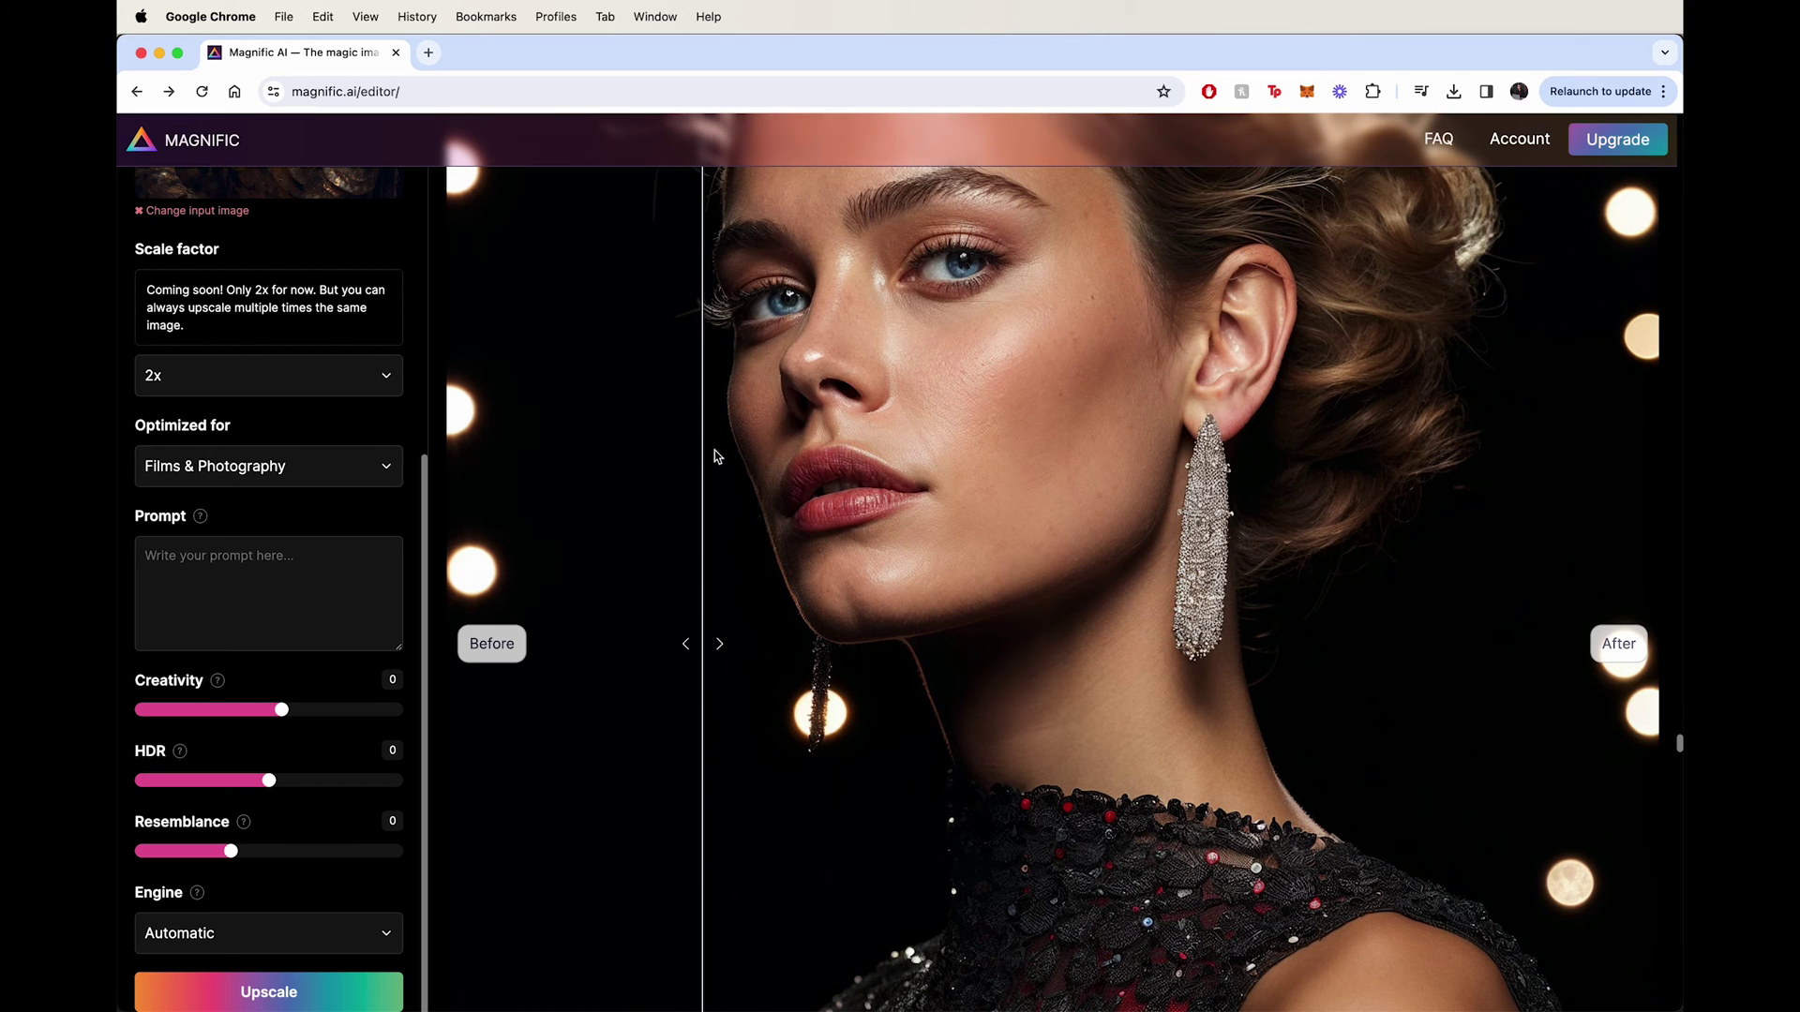
{"action": "scroll", "coordinate": [812, 465], "scroll_direction": "up", "scroll_amount": 3}
{"action": "left_click_drag", "start_coordinate": [1024, 603], "coordinate": [688, 555]}
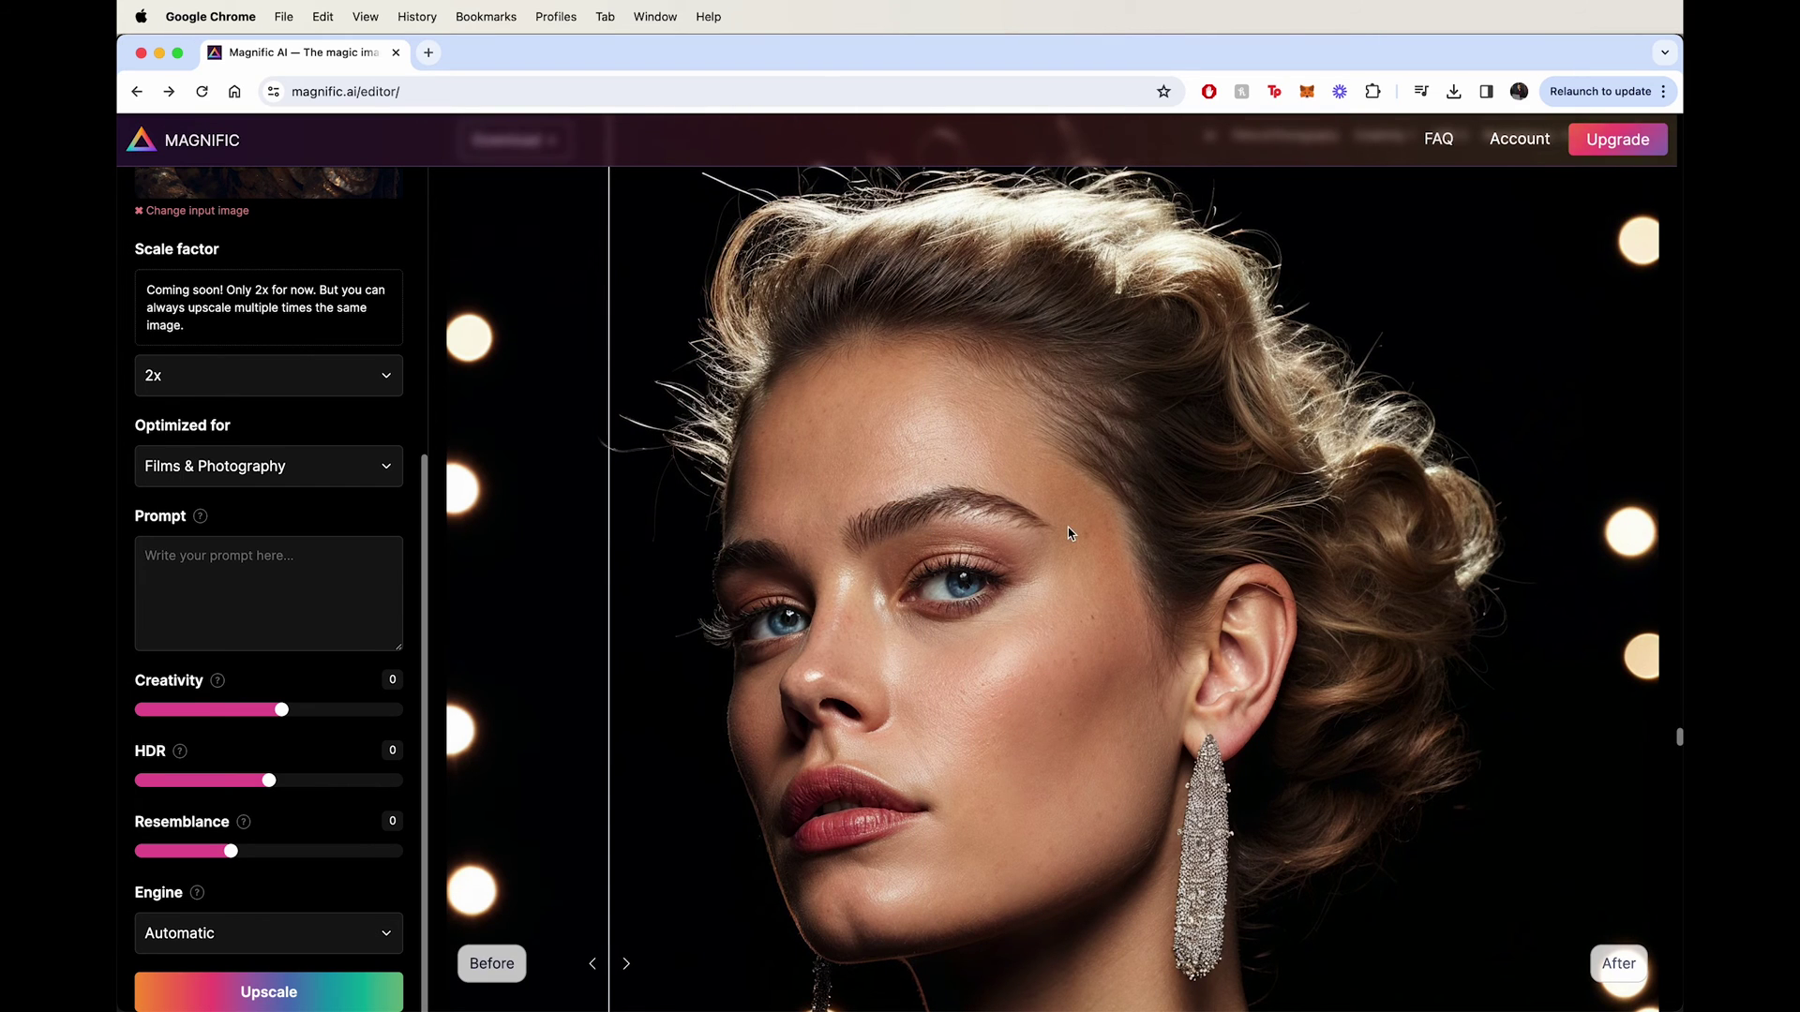
{"action": "scroll", "coordinate": [1069, 533], "scroll_direction": "down", "scroll_amount": 3}
- Sweep the flower-crown portrait's slider, then scroll to the jewelled-earring portrait (Creativity 2, Resemblance -2)
{"action": "scroll", "coordinate": [1091, 531], "scroll_direction": "down", "scroll_amount": 6}
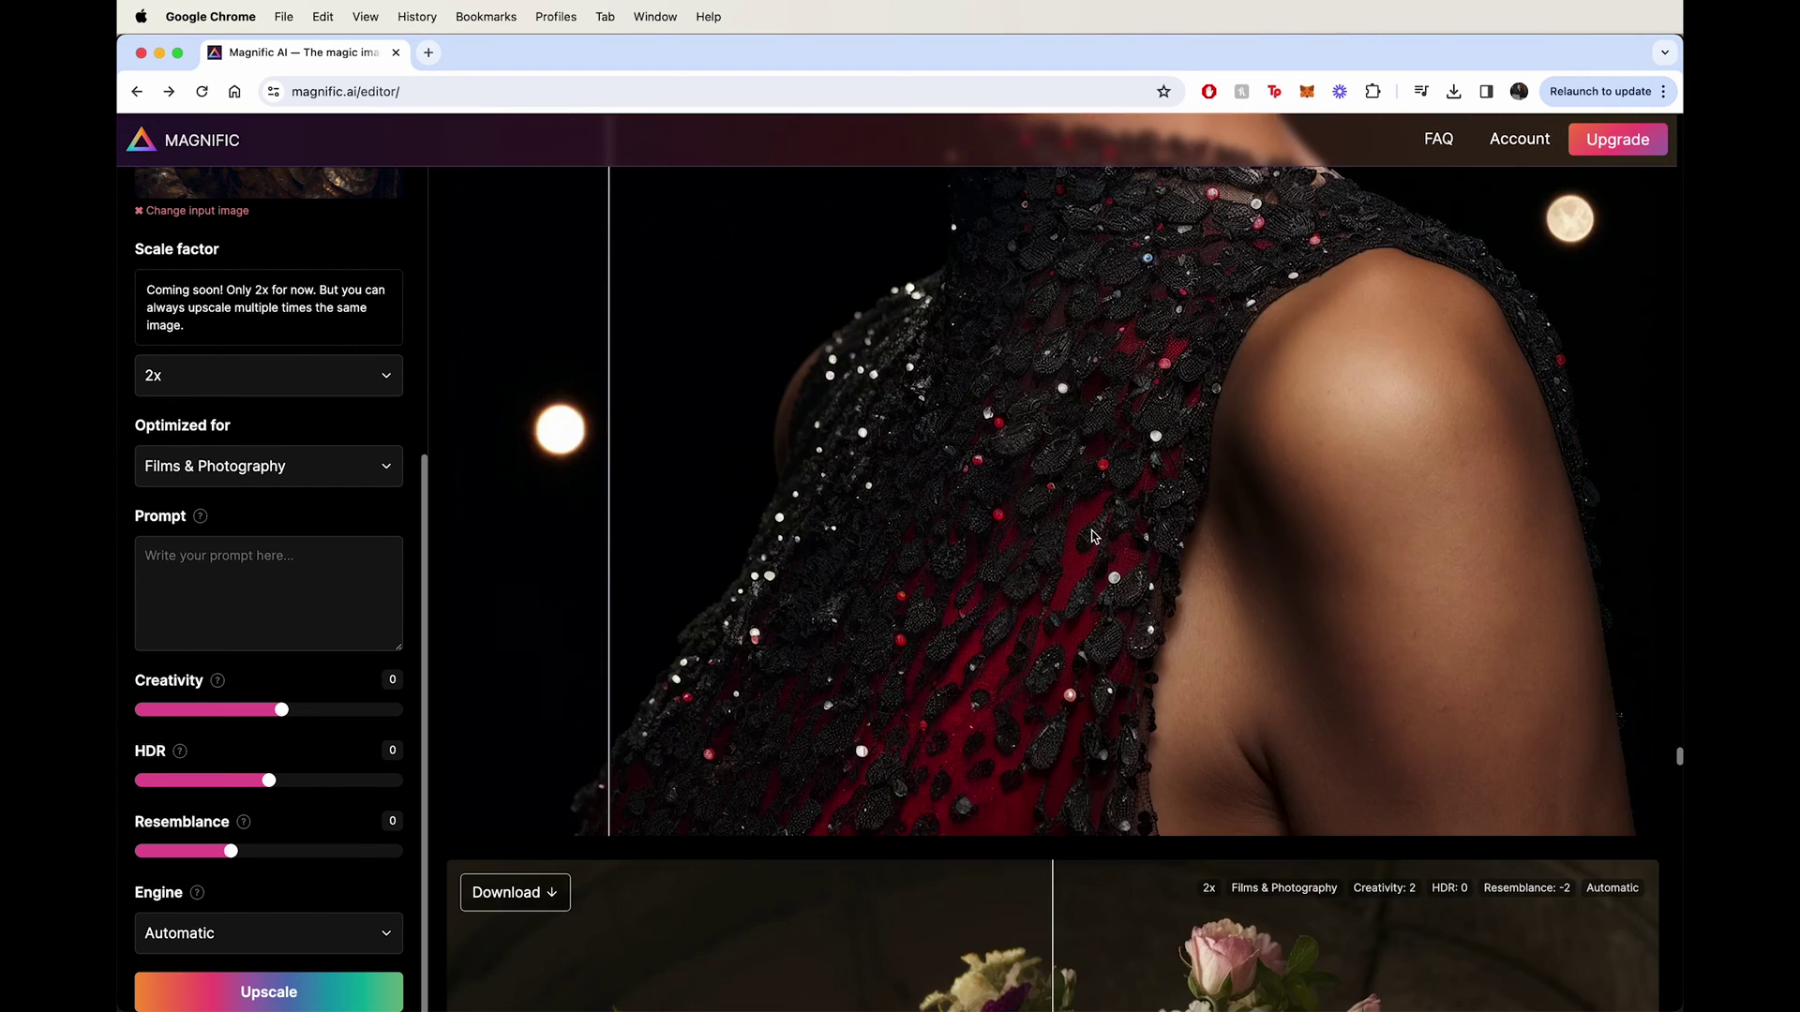
{"action": "scroll", "coordinate": [1052, 494], "scroll_direction": "down", "scroll_amount": 10}
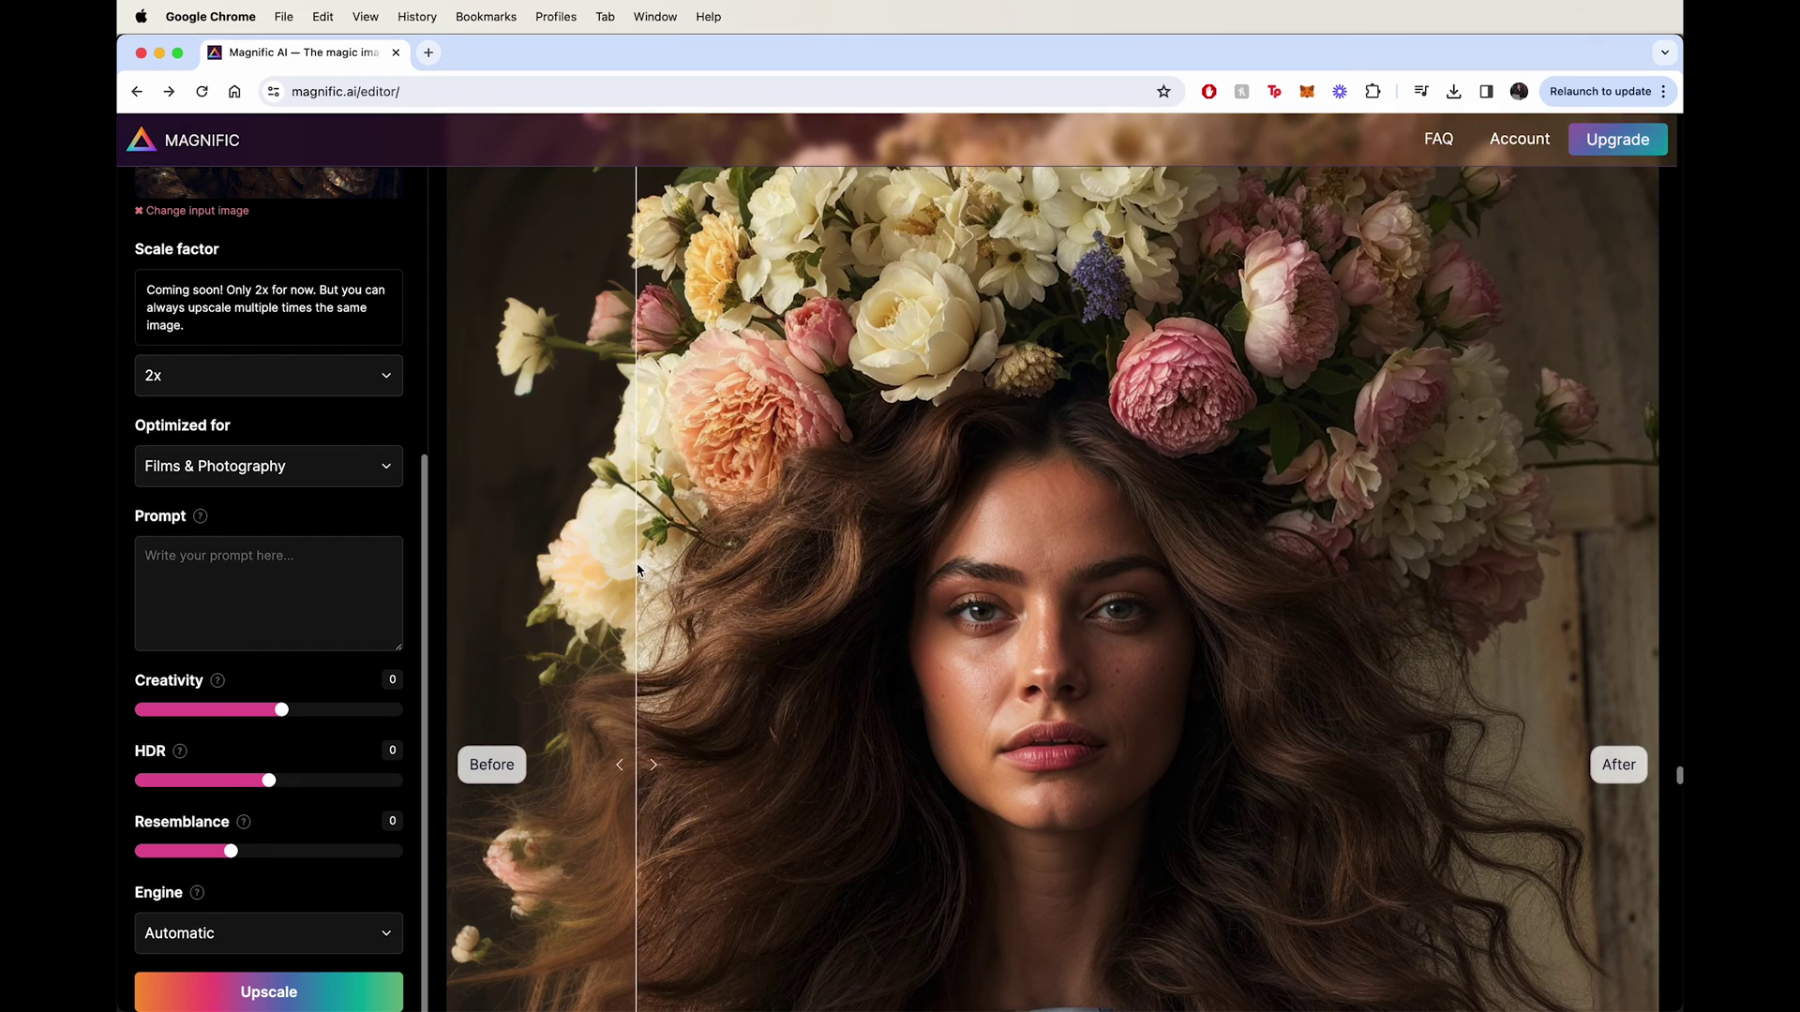
{"action": "left_click_drag", "start_coordinate": [1343, 588], "coordinate": [504, 581]}
{"action": "scroll", "coordinate": [1072, 527], "scroll_direction": "up", "scroll_amount": 3}
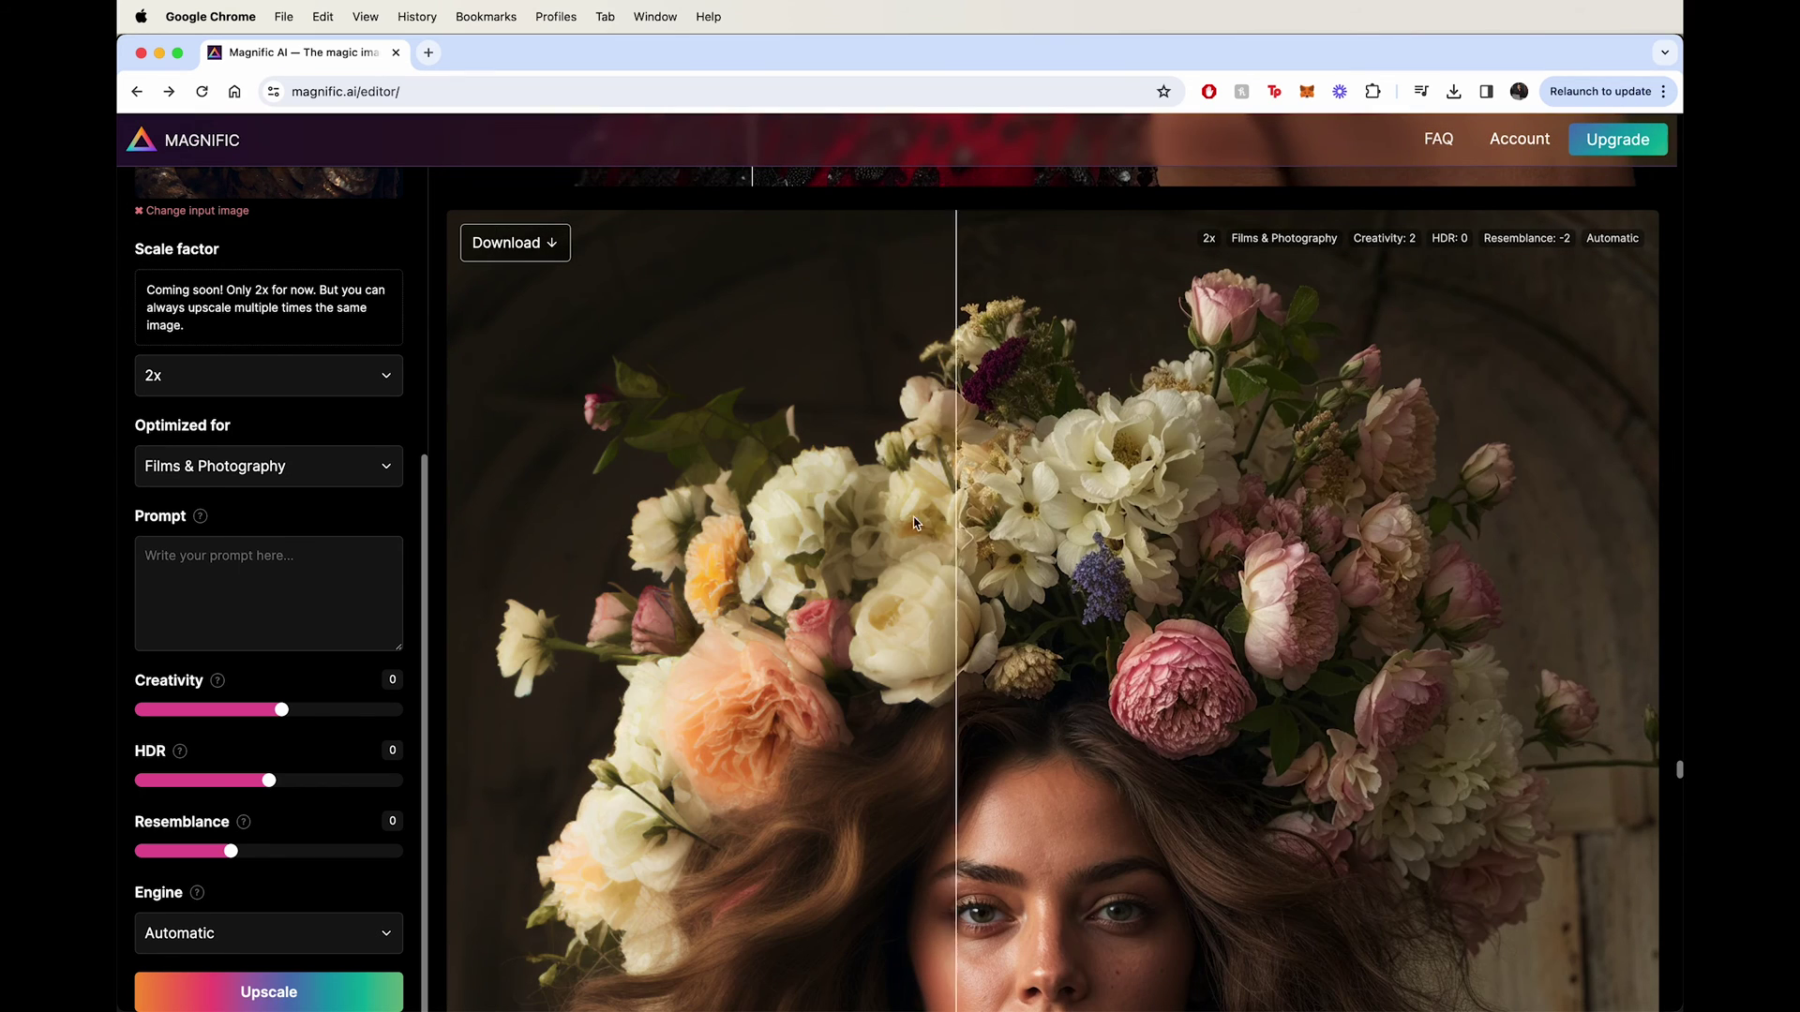
{"action": "scroll", "coordinate": [1190, 433], "scroll_direction": "down", "scroll_amount": 5}
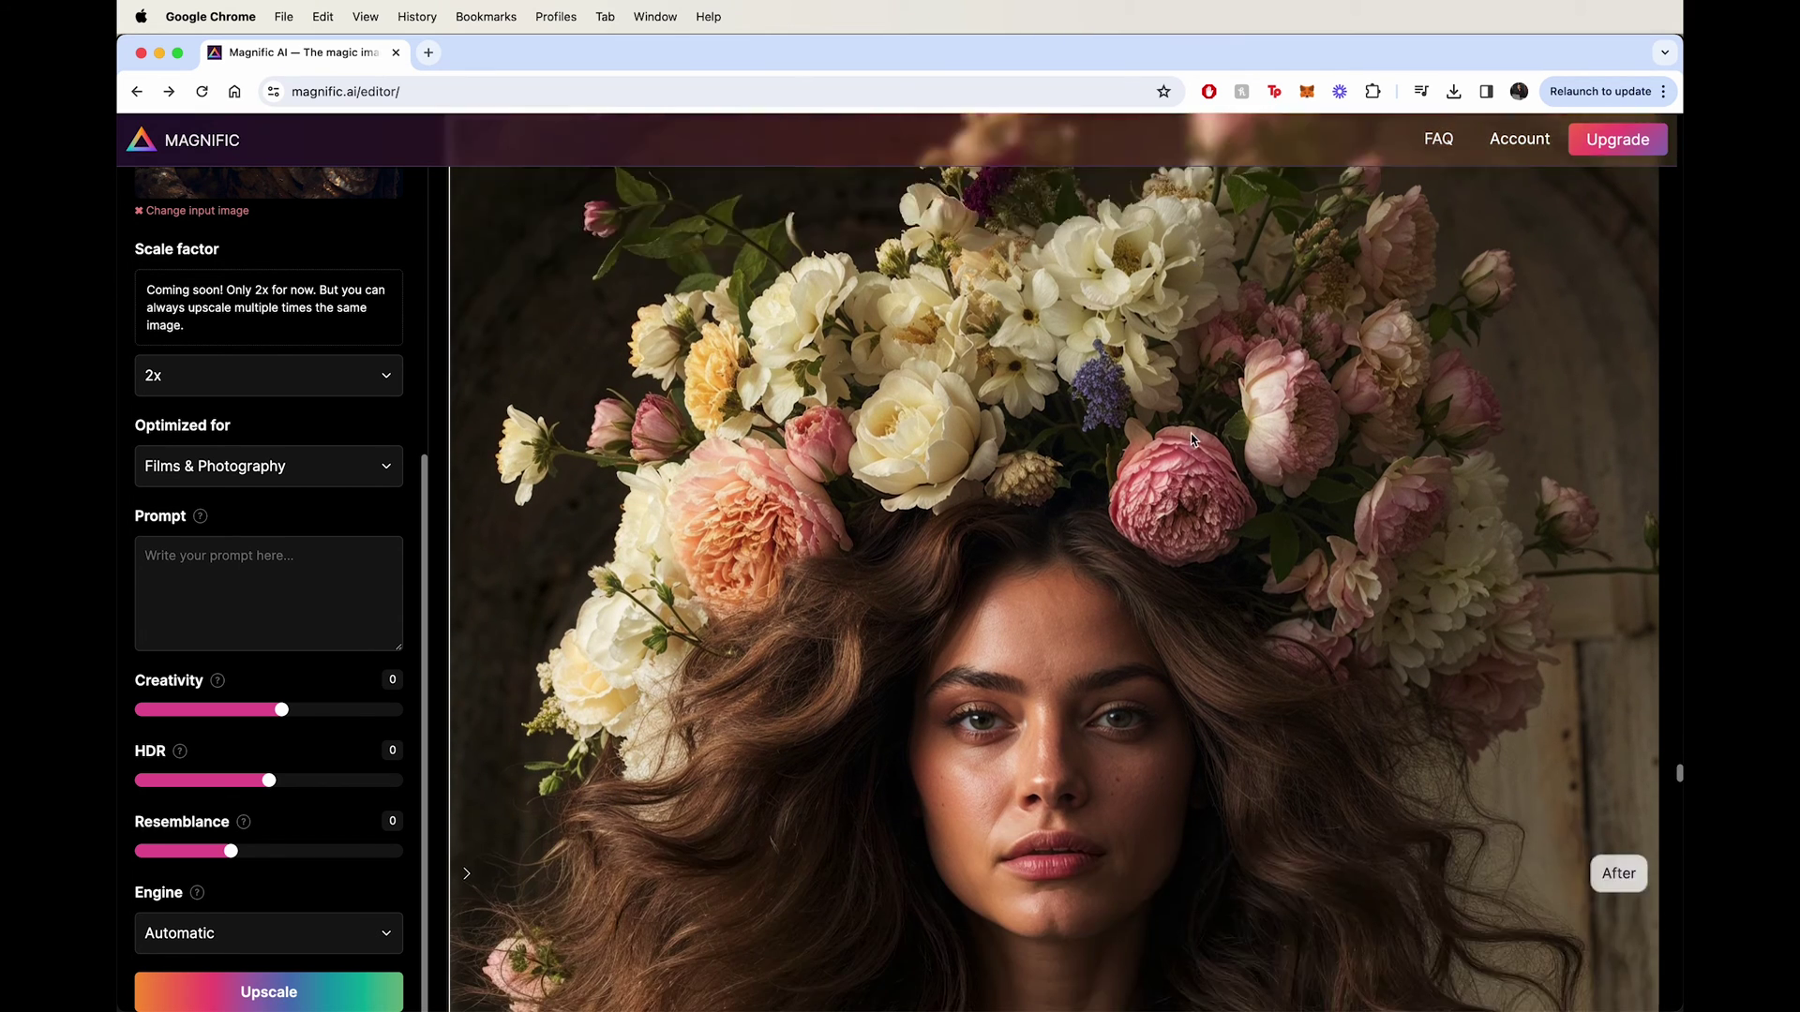
{"action": "scroll", "coordinate": [1203, 466], "scroll_direction": "down", "scroll_amount": 9}
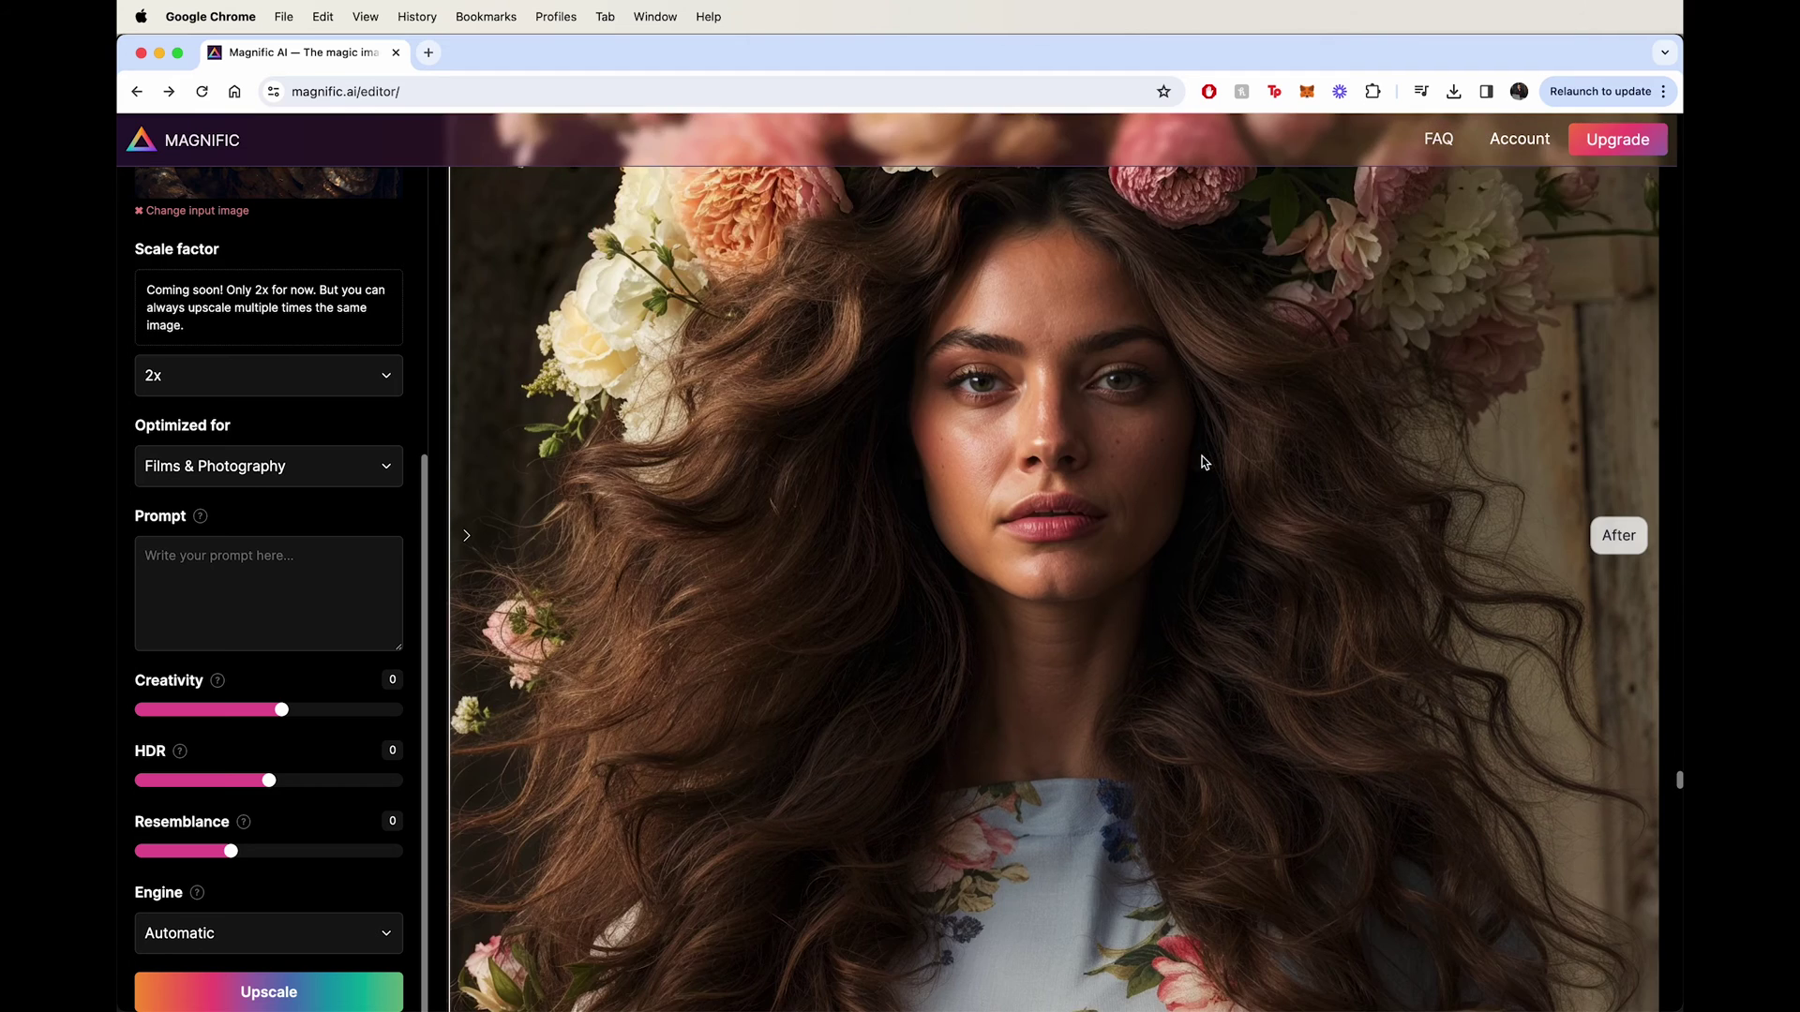
{"action": "scroll", "coordinate": [1195, 464], "scroll_direction": "down", "scroll_amount": 1}
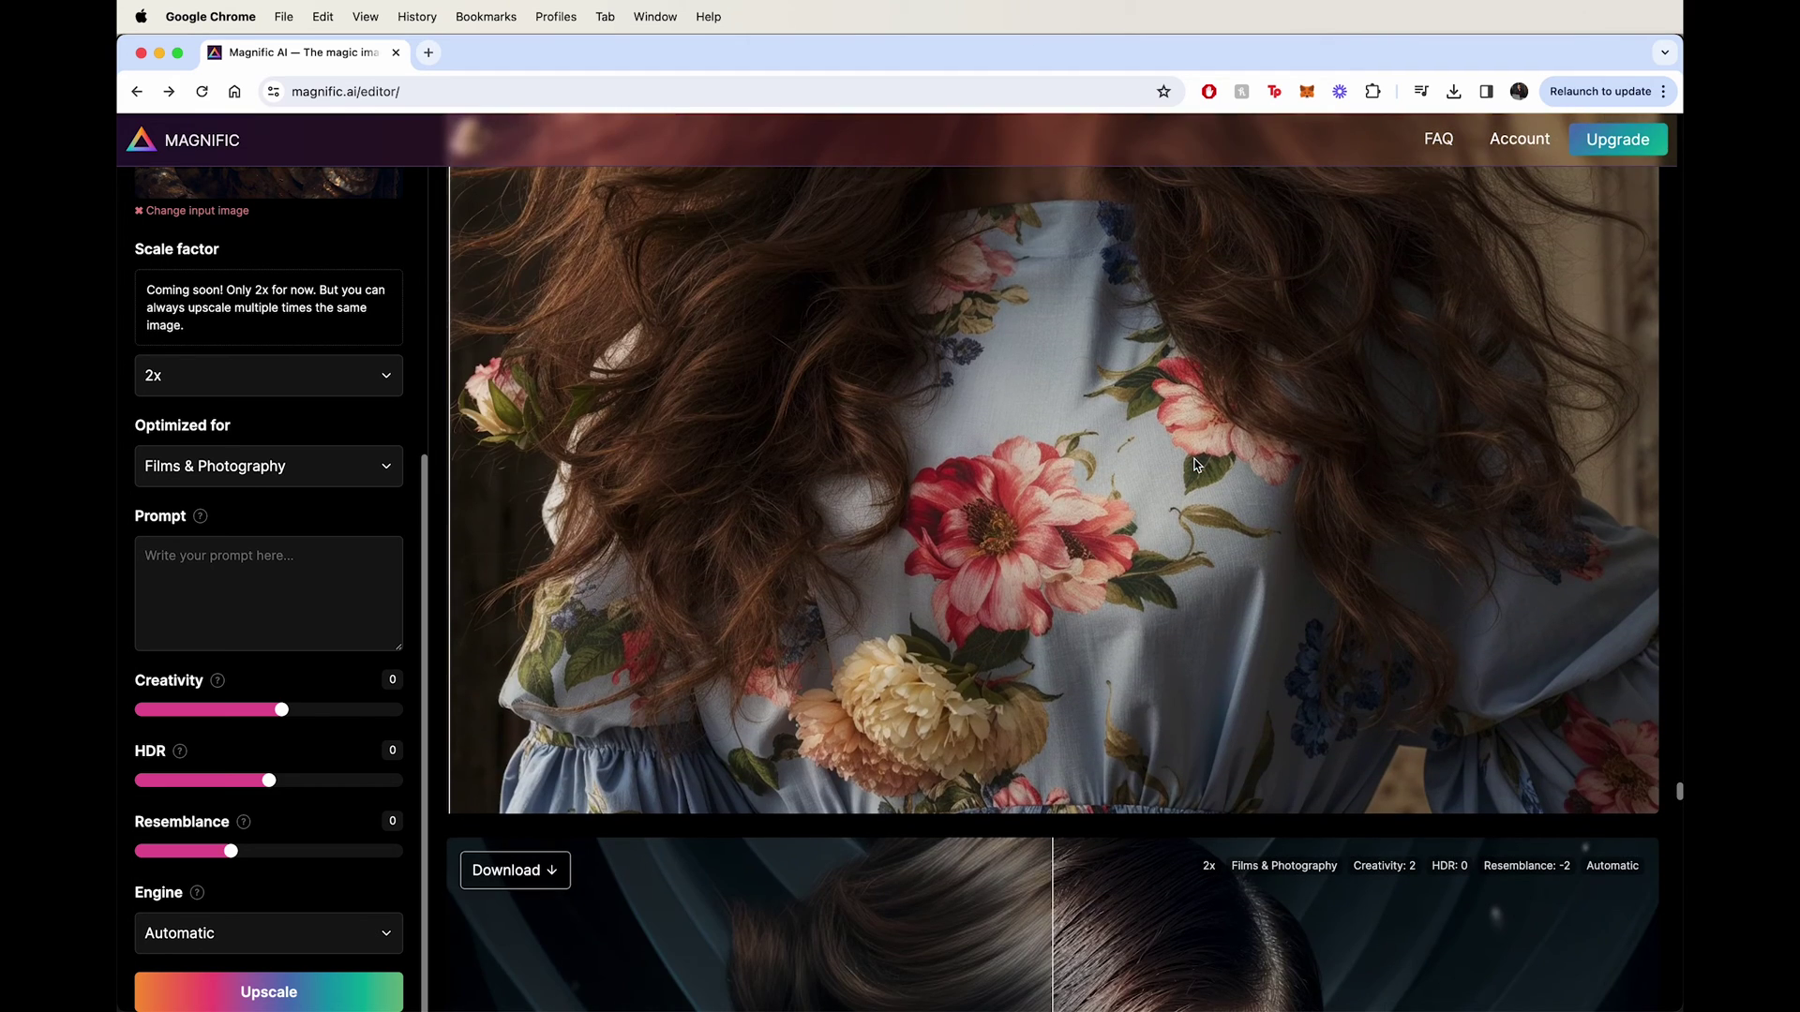
{"action": "scroll", "coordinate": [1196, 463], "scroll_direction": "down", "scroll_amount": 7}
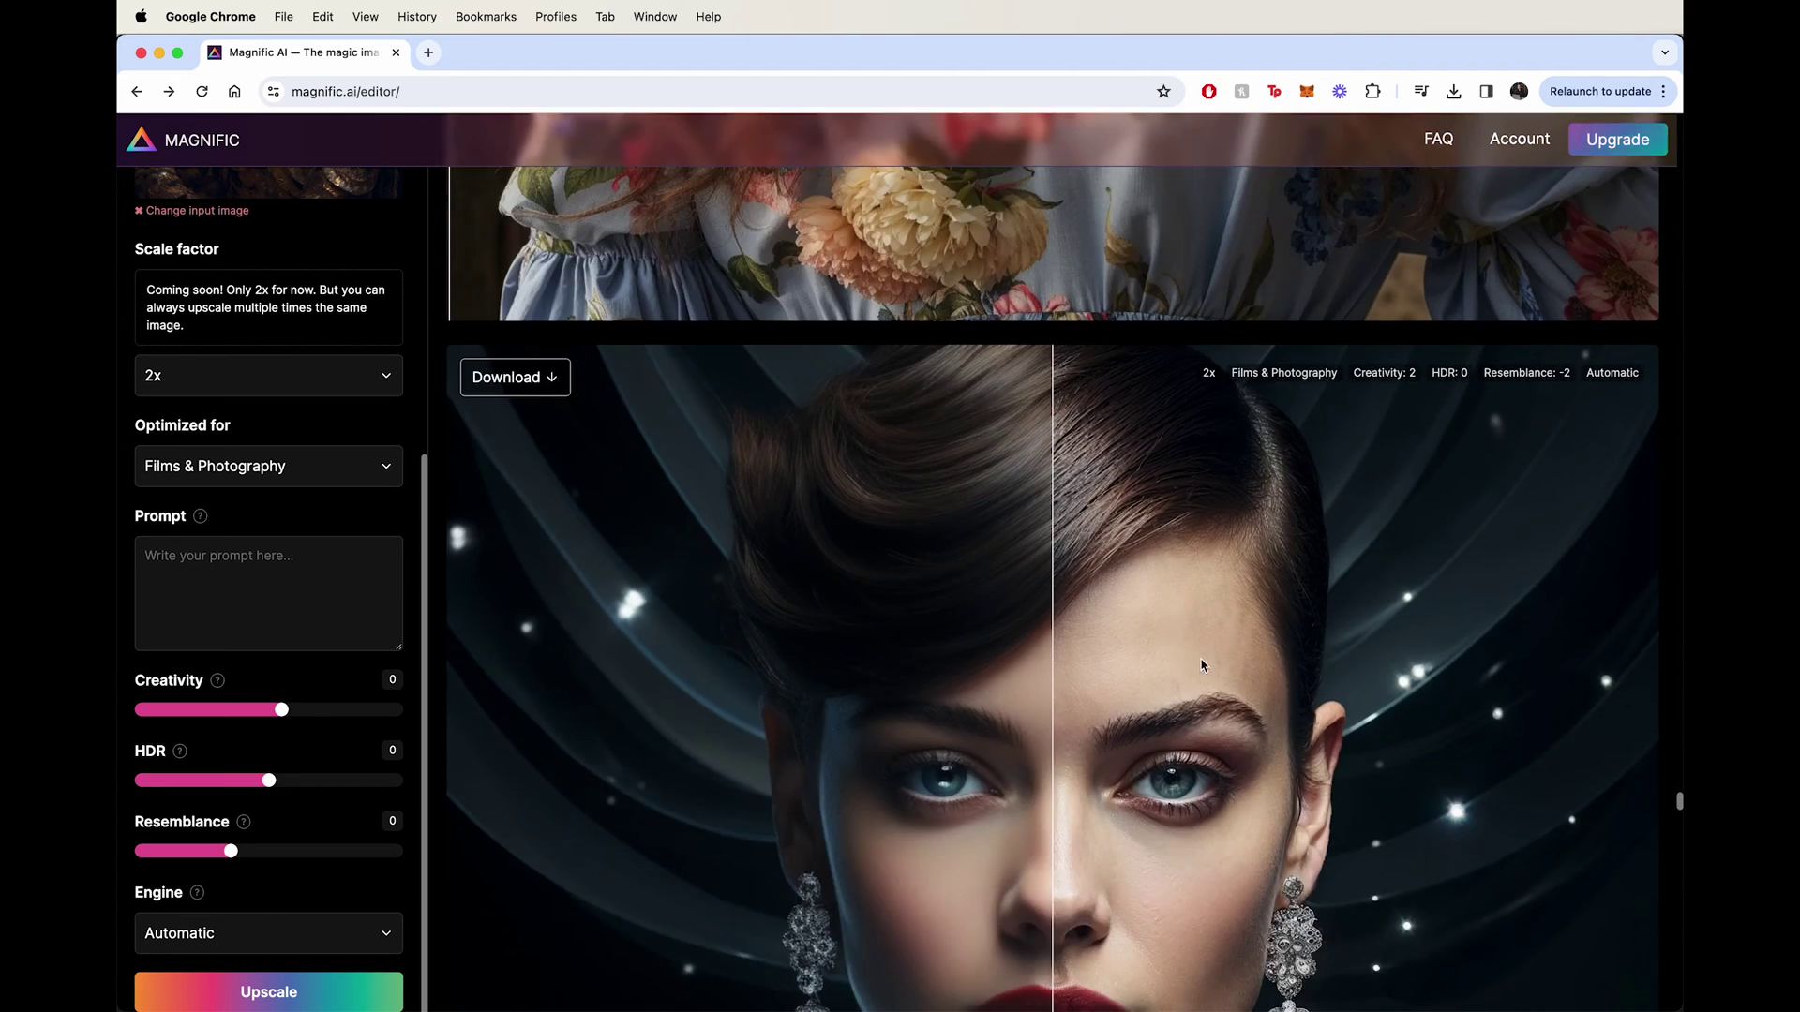
- Compare the jewelled-earring portrait's original and upscale across the face and beaded dress
{"action": "scroll", "coordinate": [1203, 666], "scroll_direction": "down", "scroll_amount": 5}
{"action": "left_click_drag", "start_coordinate": [1052, 609], "coordinate": [680, 543]}
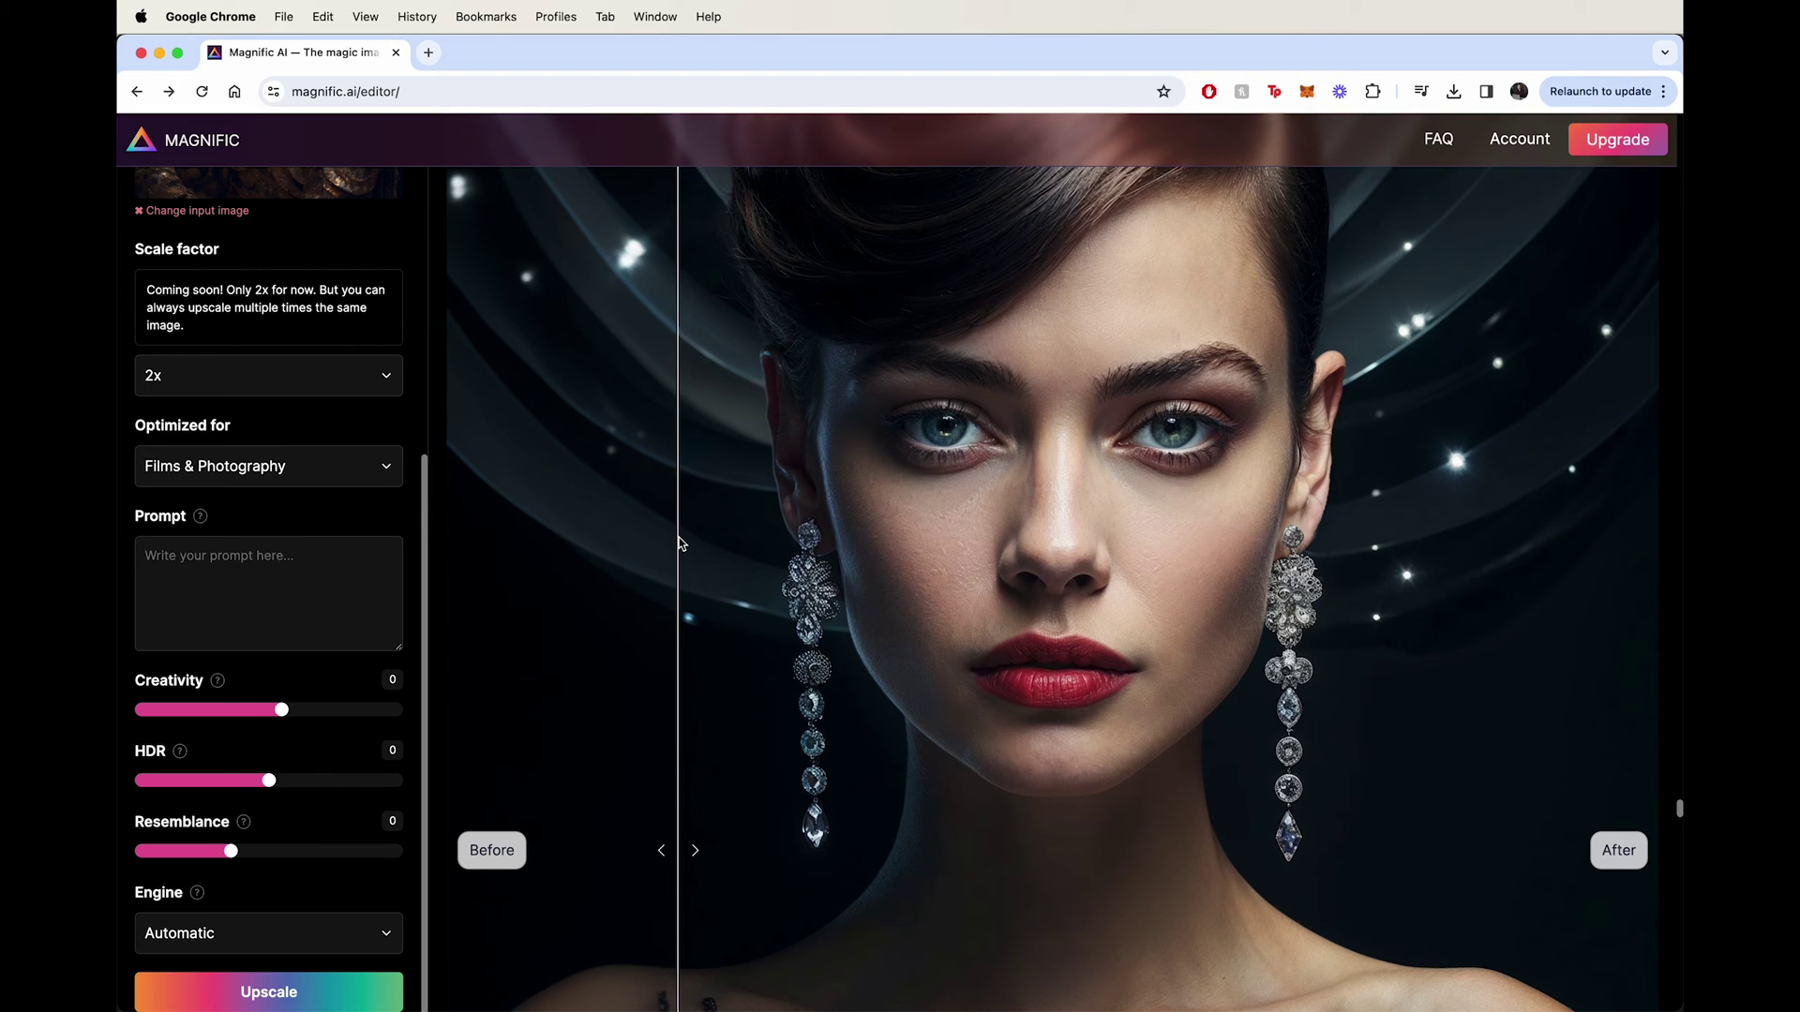
{"action": "scroll", "coordinate": [1114, 471], "scroll_direction": "down", "scroll_amount": 5}
{"action": "scroll", "coordinate": [1114, 471], "scroll_direction": "down", "scroll_amount": 1}
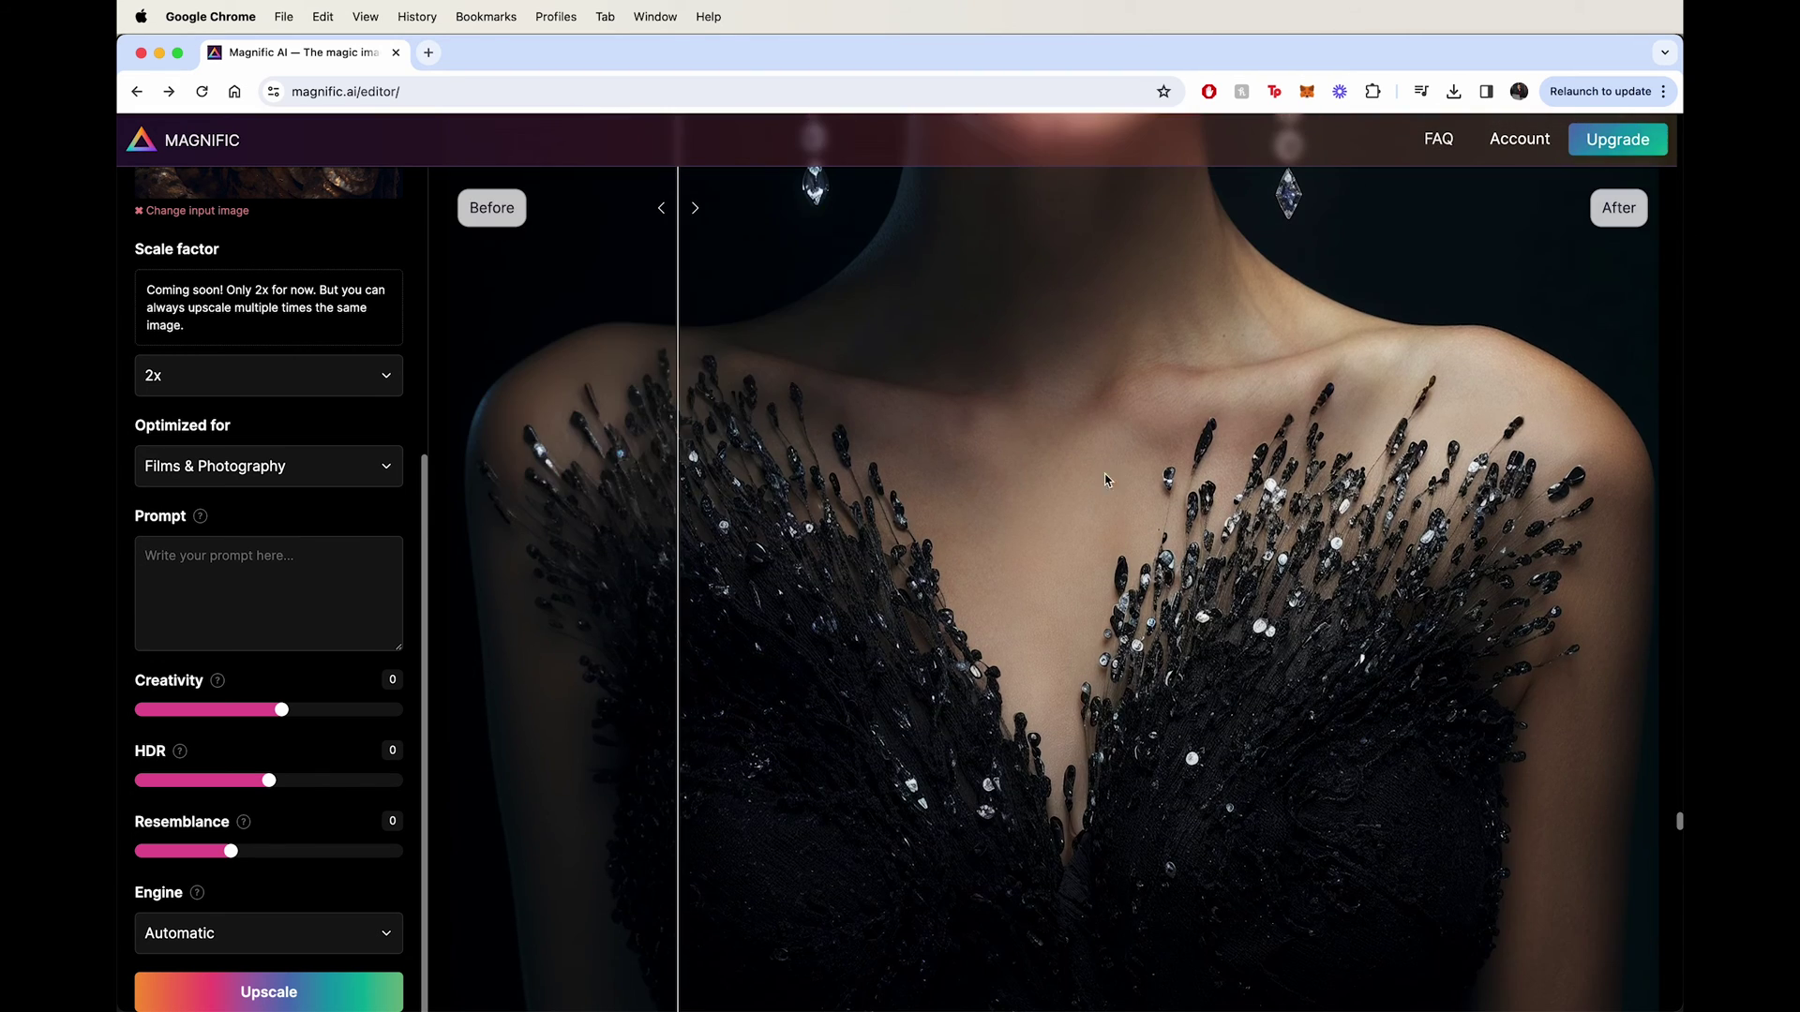
{"action": "left_click_drag", "start_coordinate": [677, 507], "coordinate": [1277, 557]}
- Sweep across the beaded neckline again, then scroll to the curly-haired woman's result
{"action": "scroll", "coordinate": [1277, 557], "scroll_direction": "up", "scroll_amount": 10}
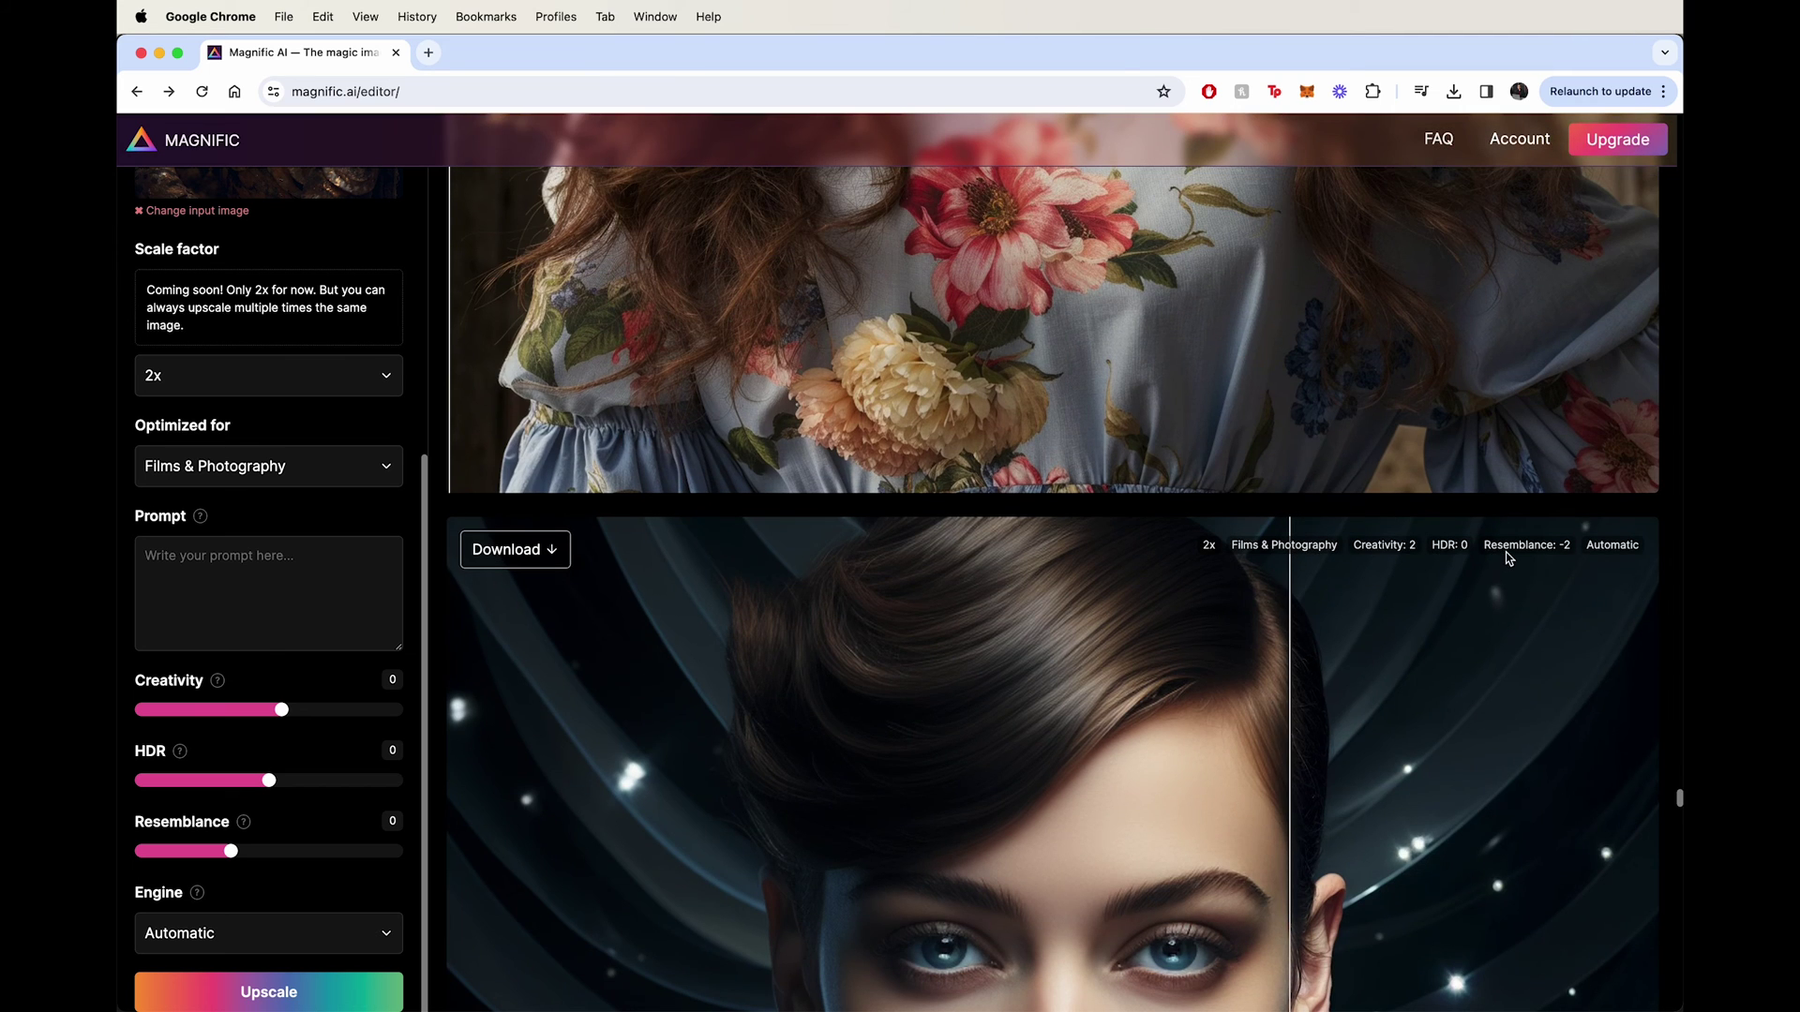
{"action": "scroll", "coordinate": [1282, 647], "scroll_direction": "down", "scroll_amount": 10}
{"action": "left_click_drag", "start_coordinate": [1232, 643], "coordinate": [792, 619]}
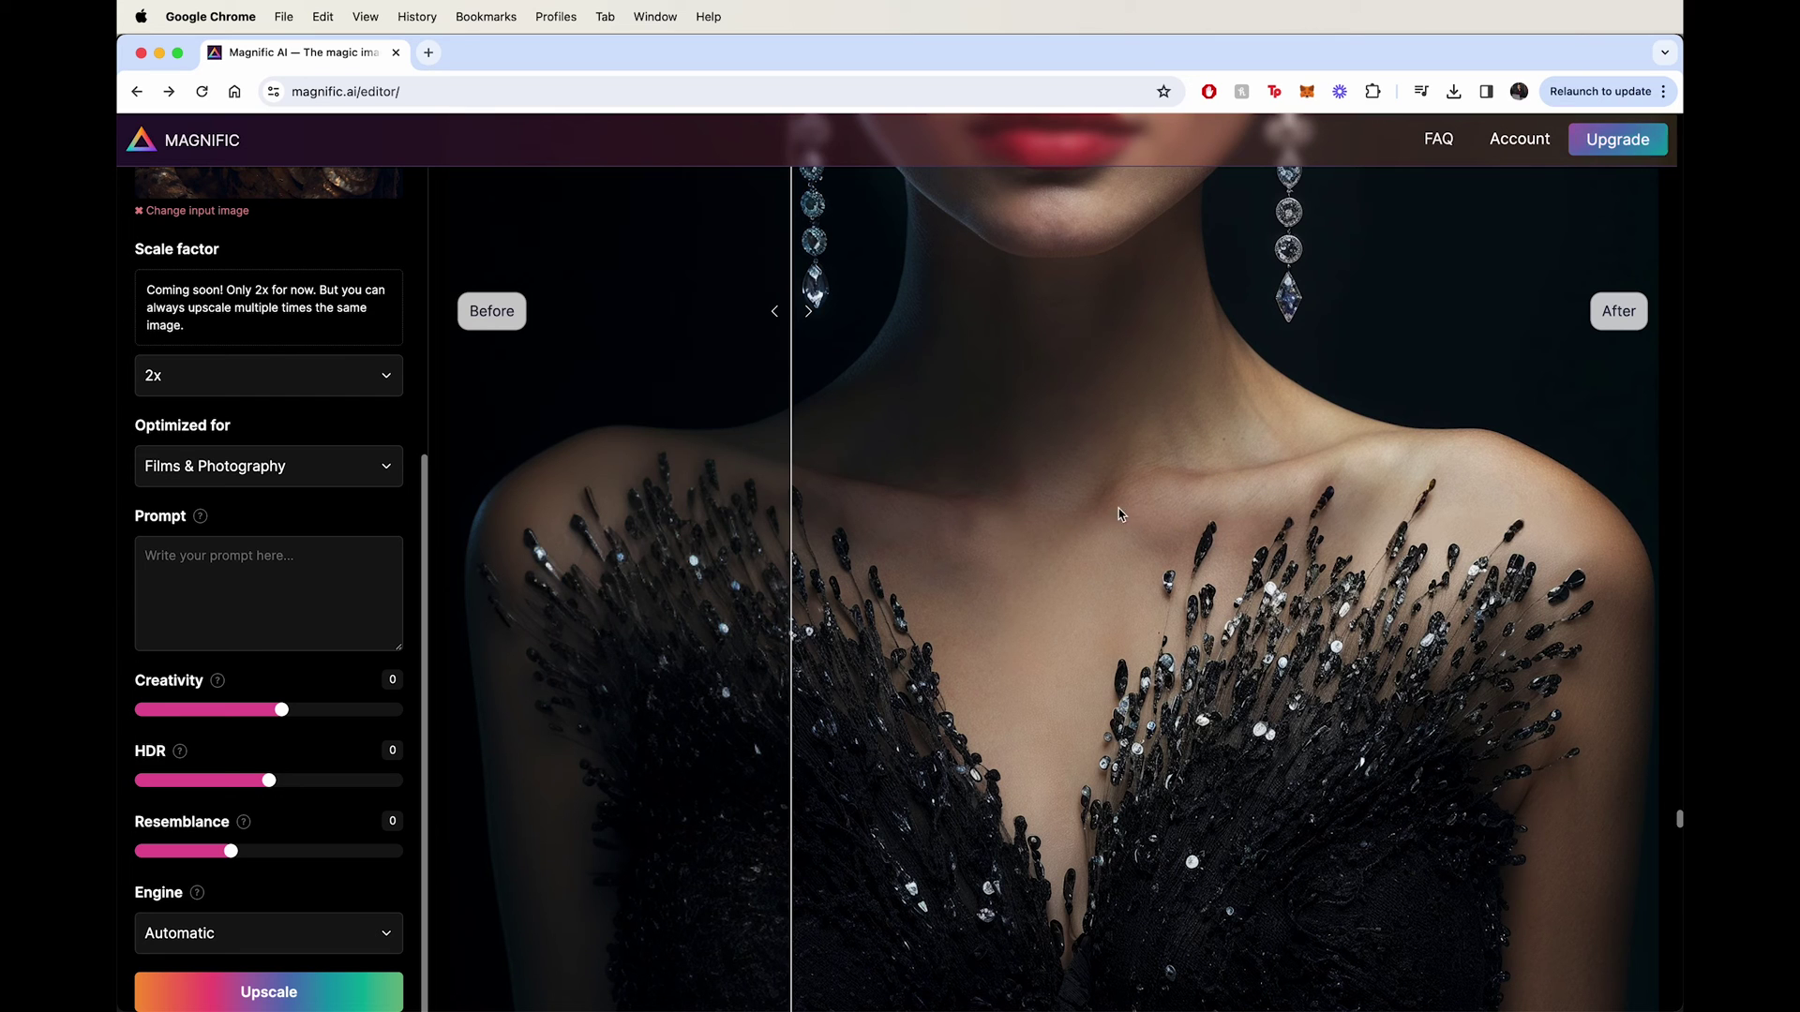
{"action": "left_click_drag", "start_coordinate": [1060, 521], "coordinate": [675, 521]}
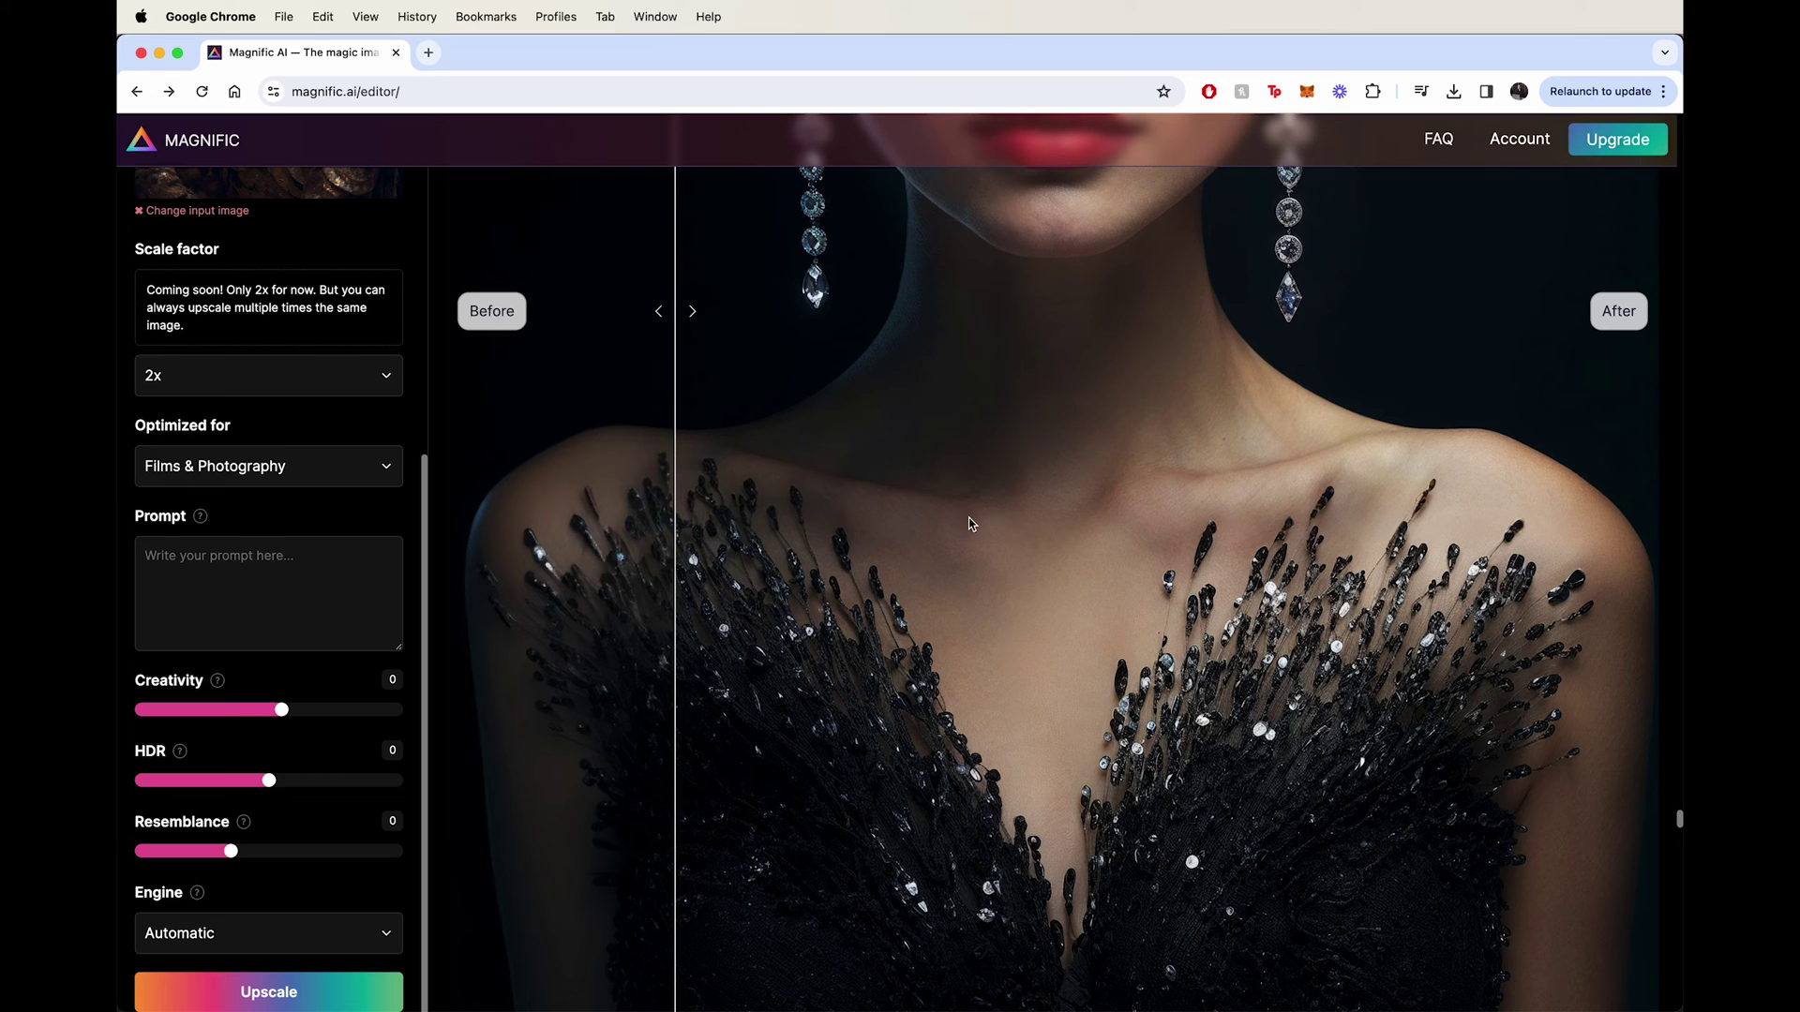
{"action": "scroll", "coordinate": [1083, 424], "scroll_direction": "up", "scroll_amount": 5}
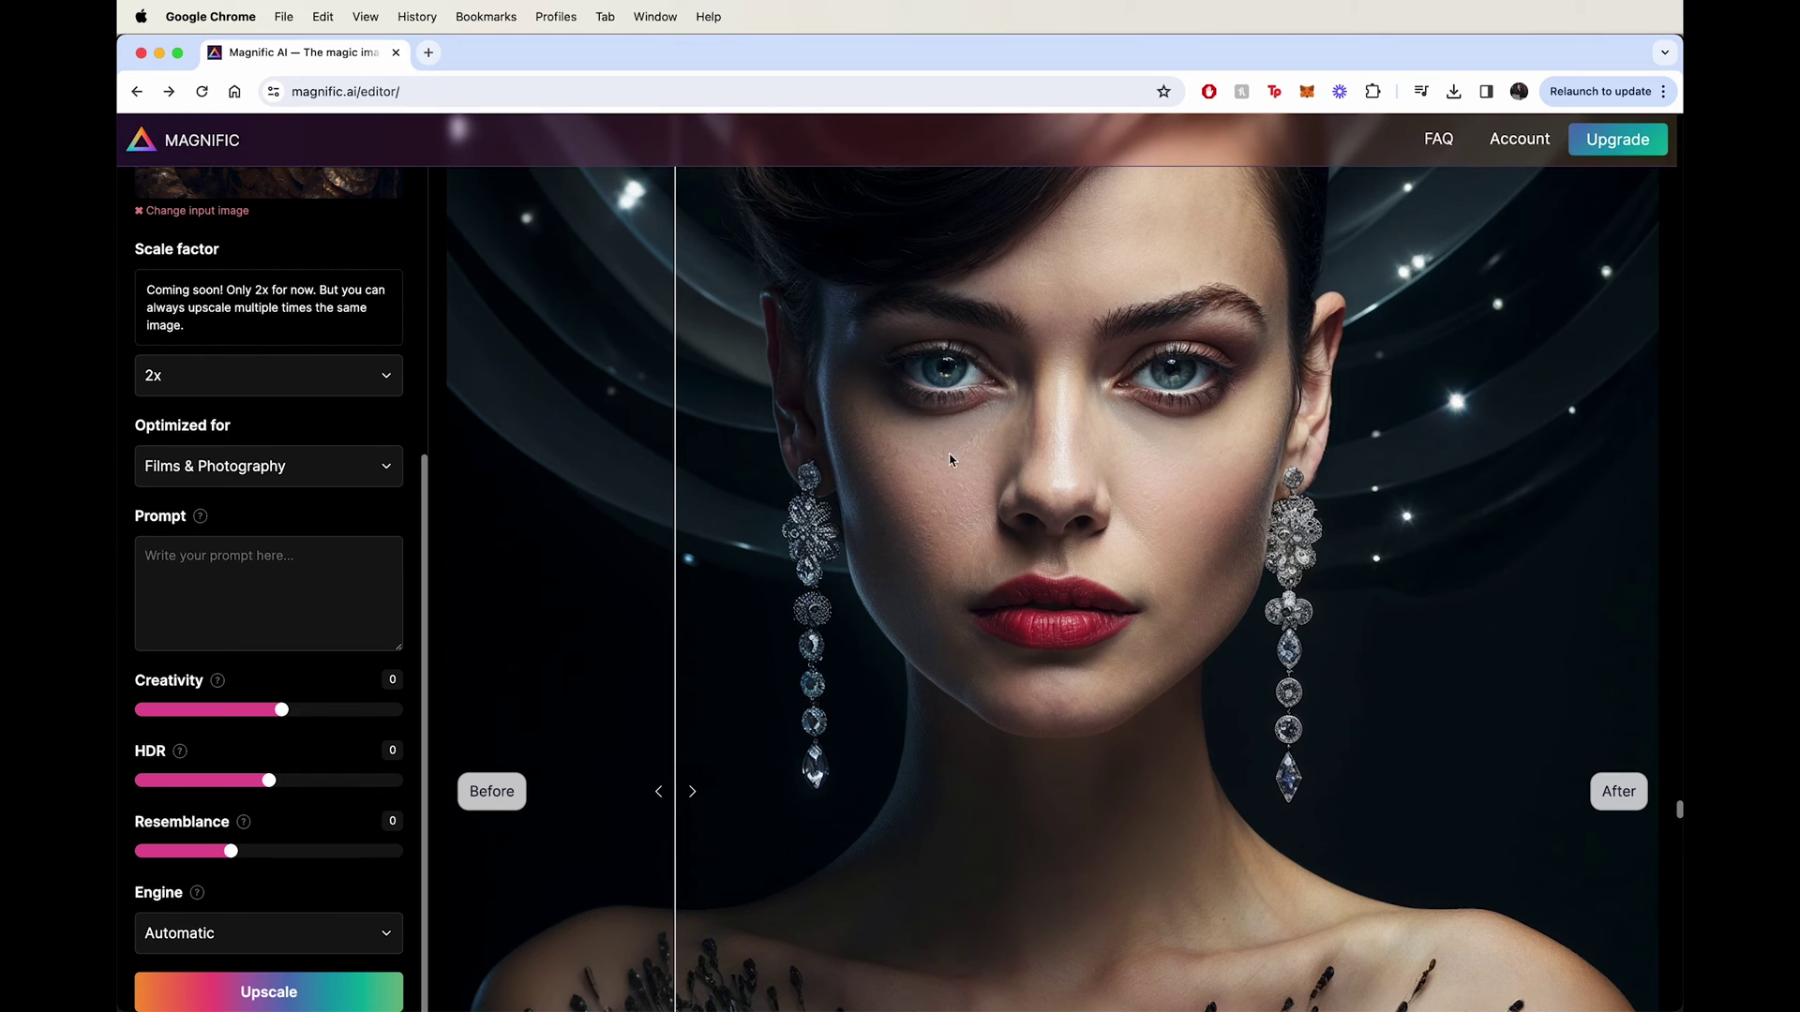
{"action": "scroll", "coordinate": [1051, 484], "scroll_direction": "down", "scroll_amount": 10}
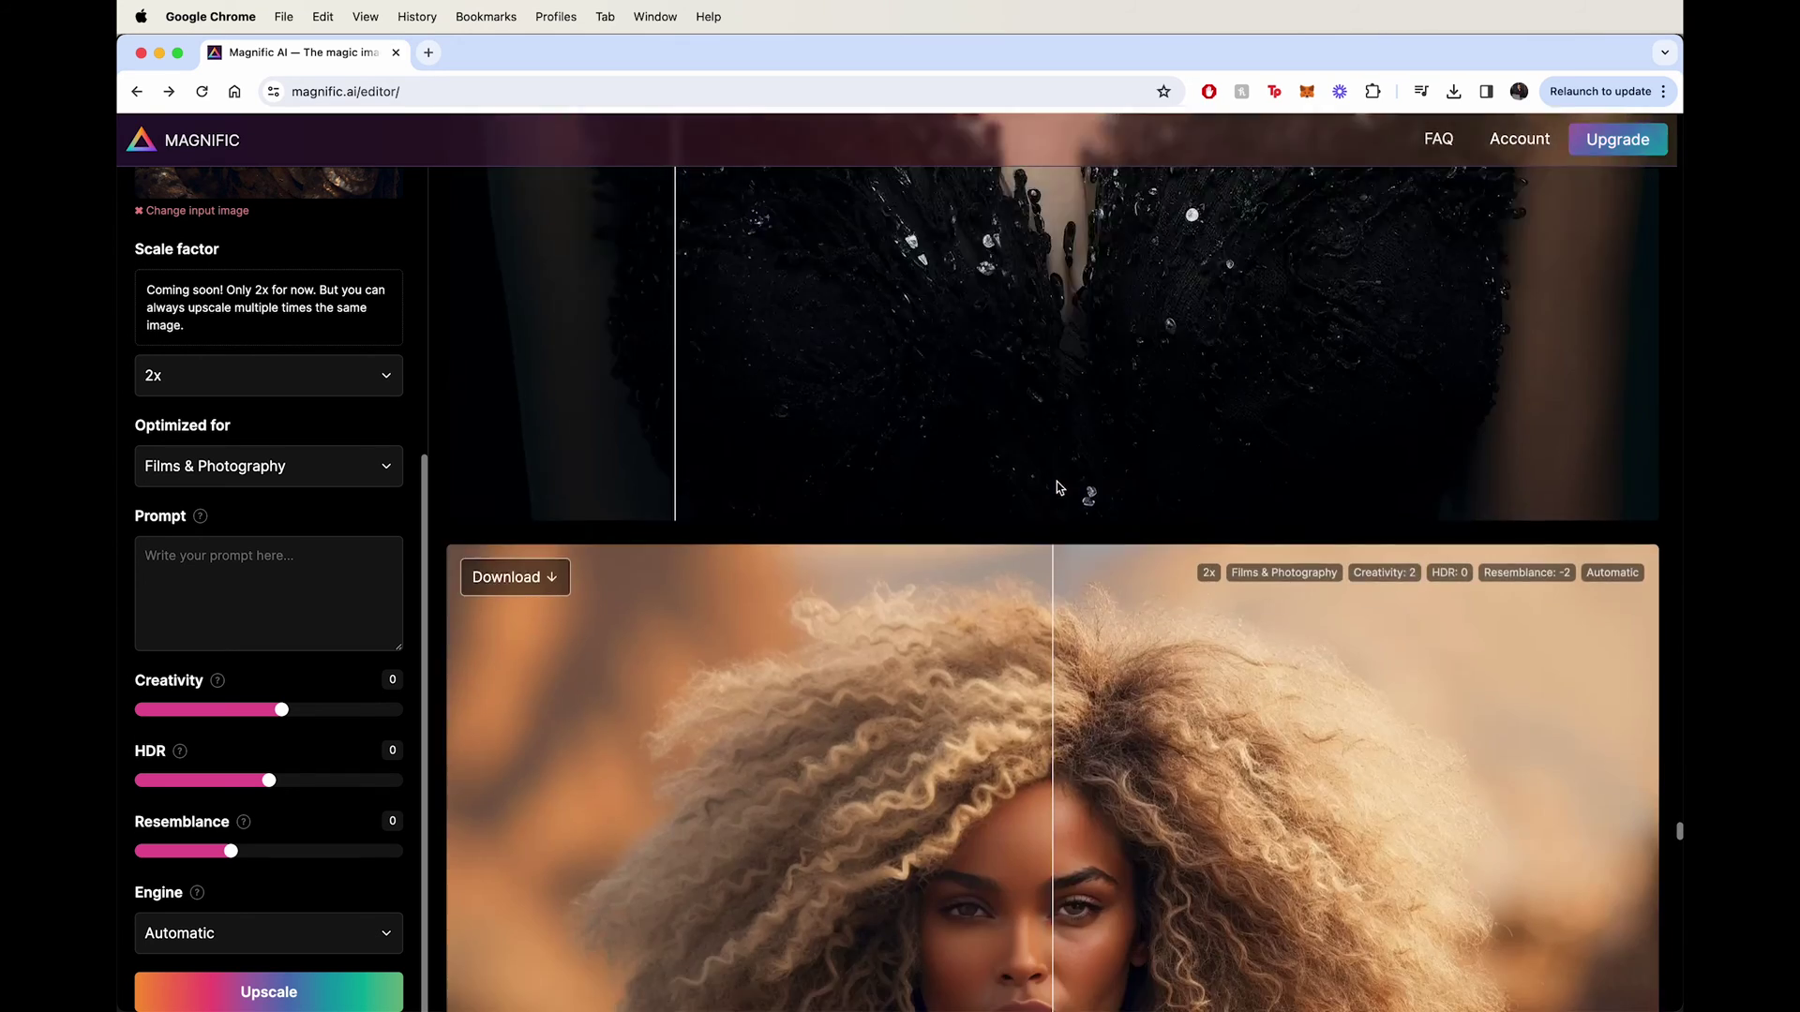
- Compare the yellow-headscarf portrait's eyes and lips before and after upscaling
{"action": "scroll", "coordinate": [1055, 481], "scroll_direction": "down", "scroll_amount": 10}
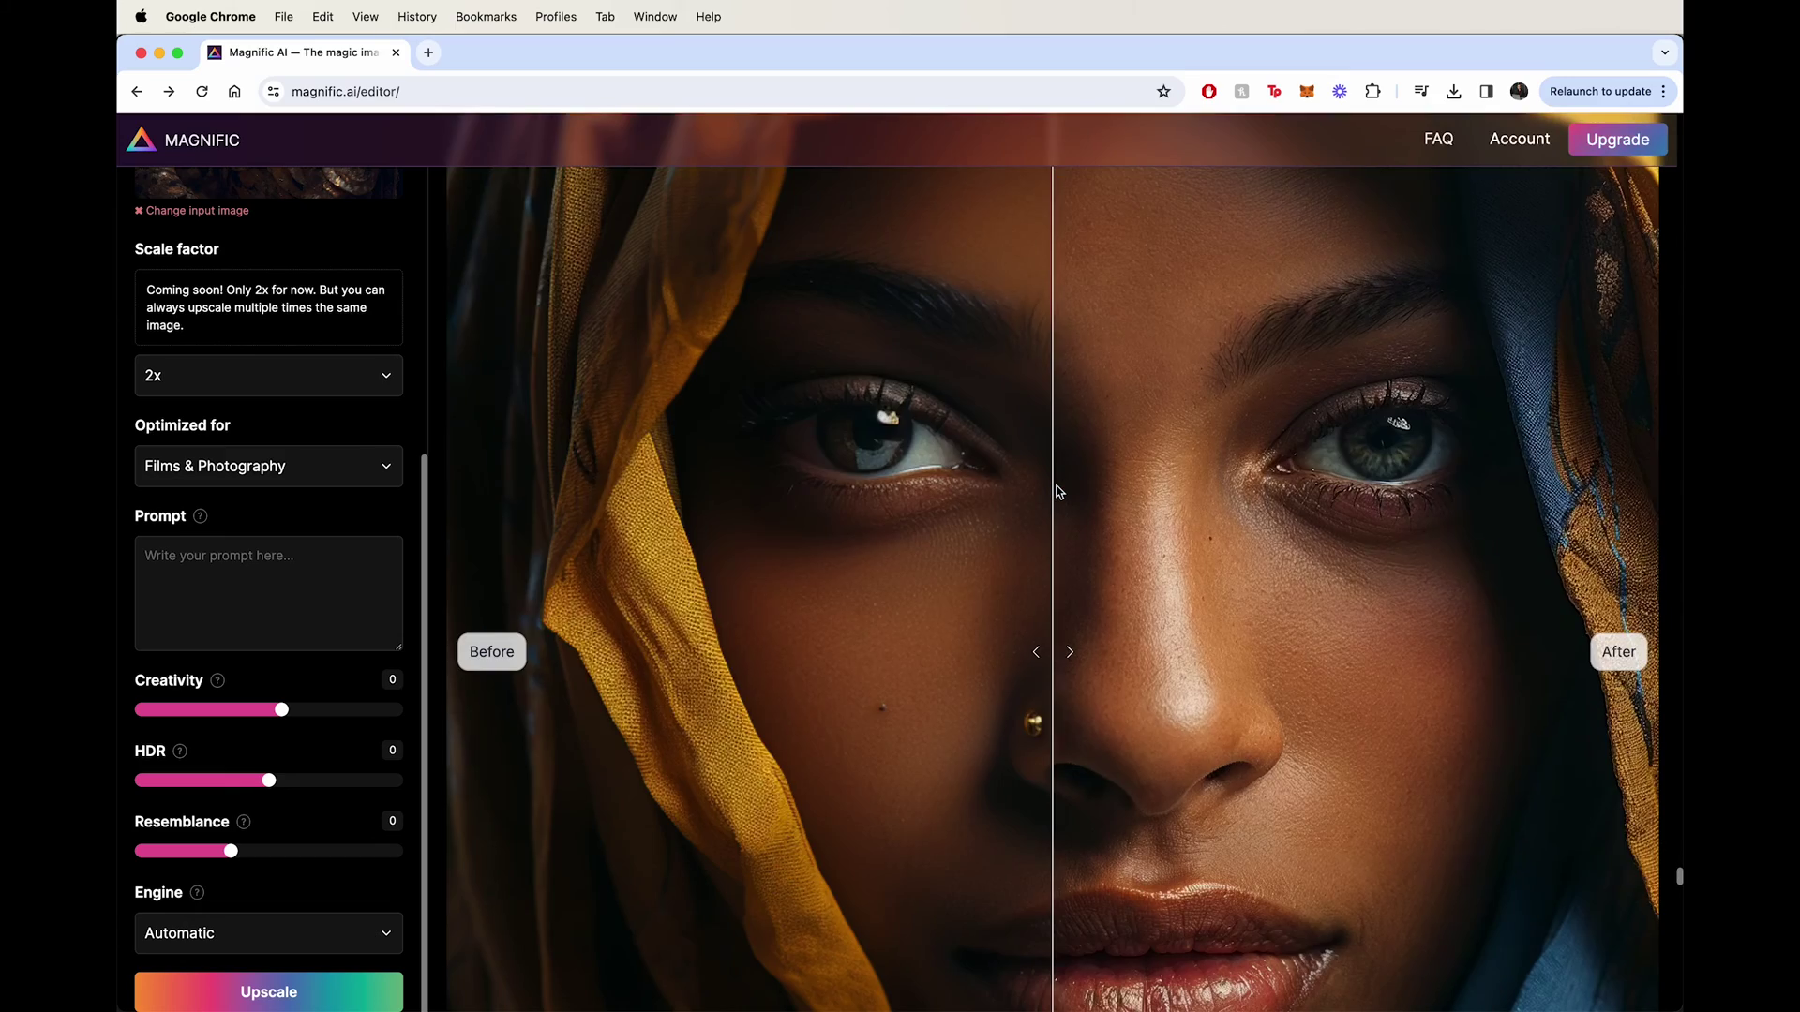
{"action": "scroll", "coordinate": [1053, 491], "scroll_direction": "down", "scroll_amount": 5}
{"action": "scroll", "coordinate": [1056, 490], "scroll_direction": "up", "scroll_amount": 6}
{"action": "scroll", "coordinate": [1056, 490], "scroll_direction": "down", "scroll_amount": 3}
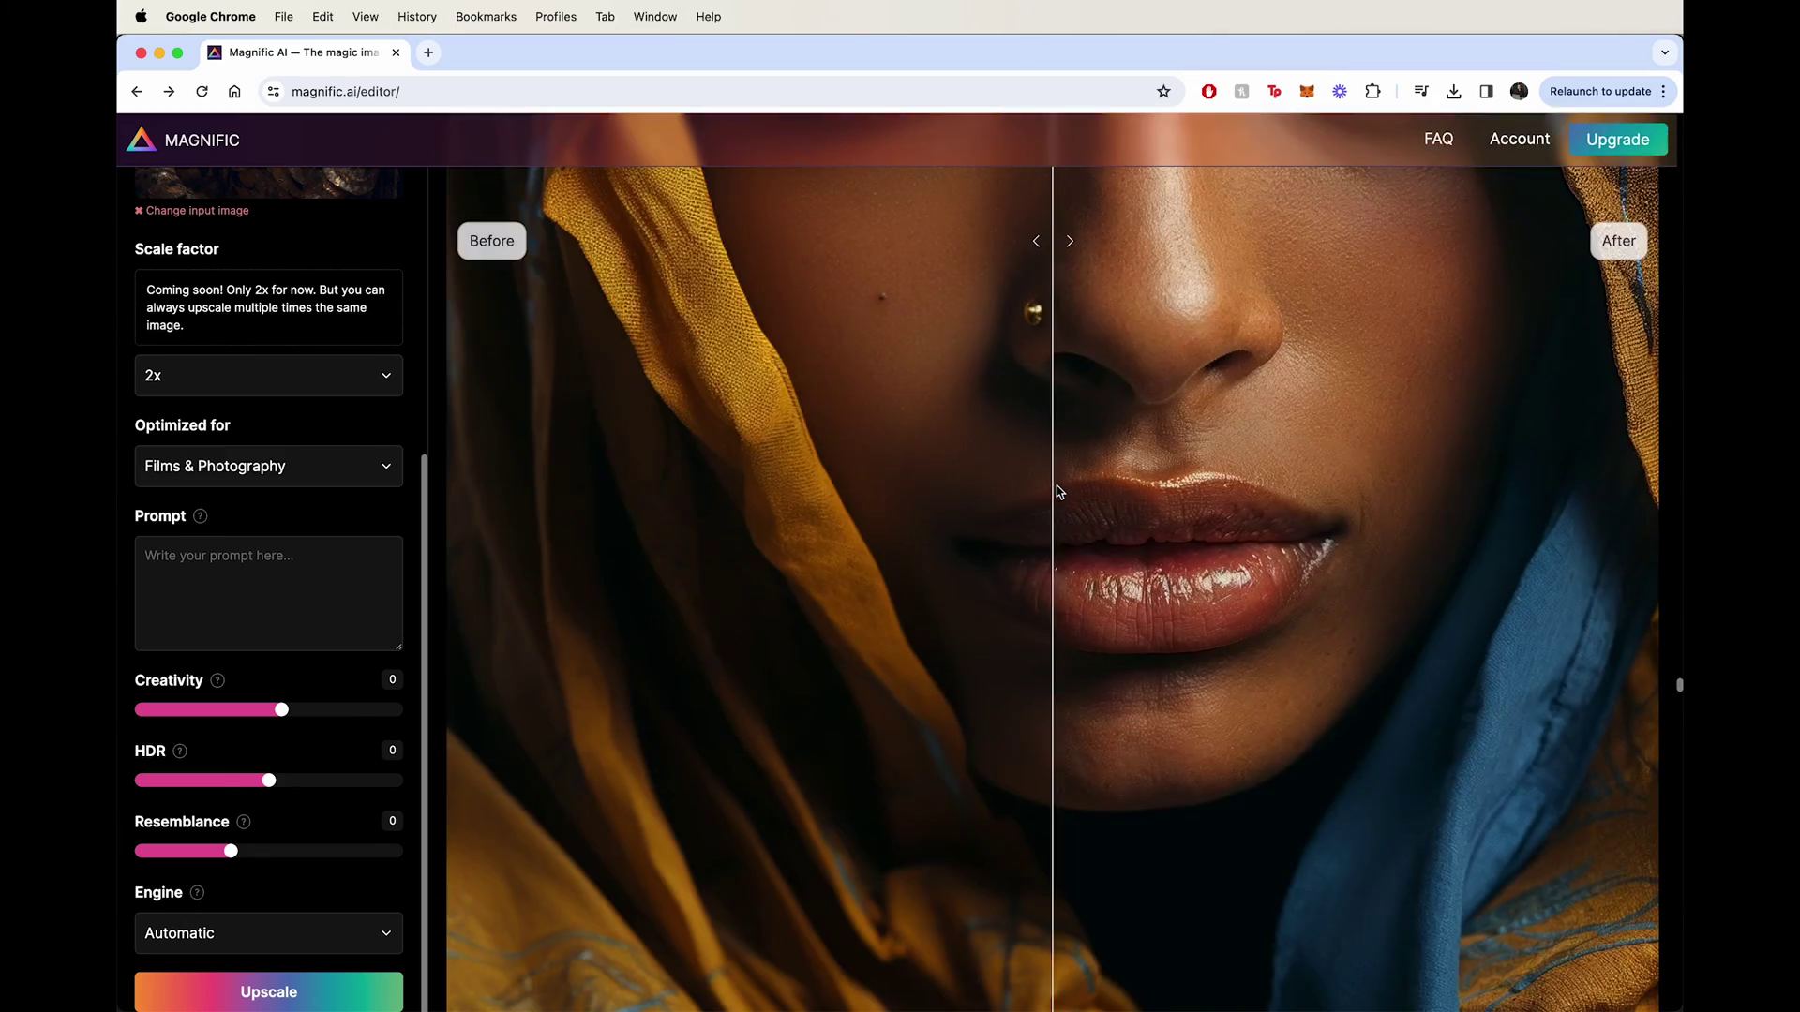
{"action": "left_click_drag", "start_coordinate": [1057, 490], "coordinate": [577, 509]}
- Scroll to the brown-headscarf portrait with beaded jewellery and sweep its slider
{"action": "scroll", "coordinate": [903, 495], "scroll_direction": "up", "scroll_amount": 5}
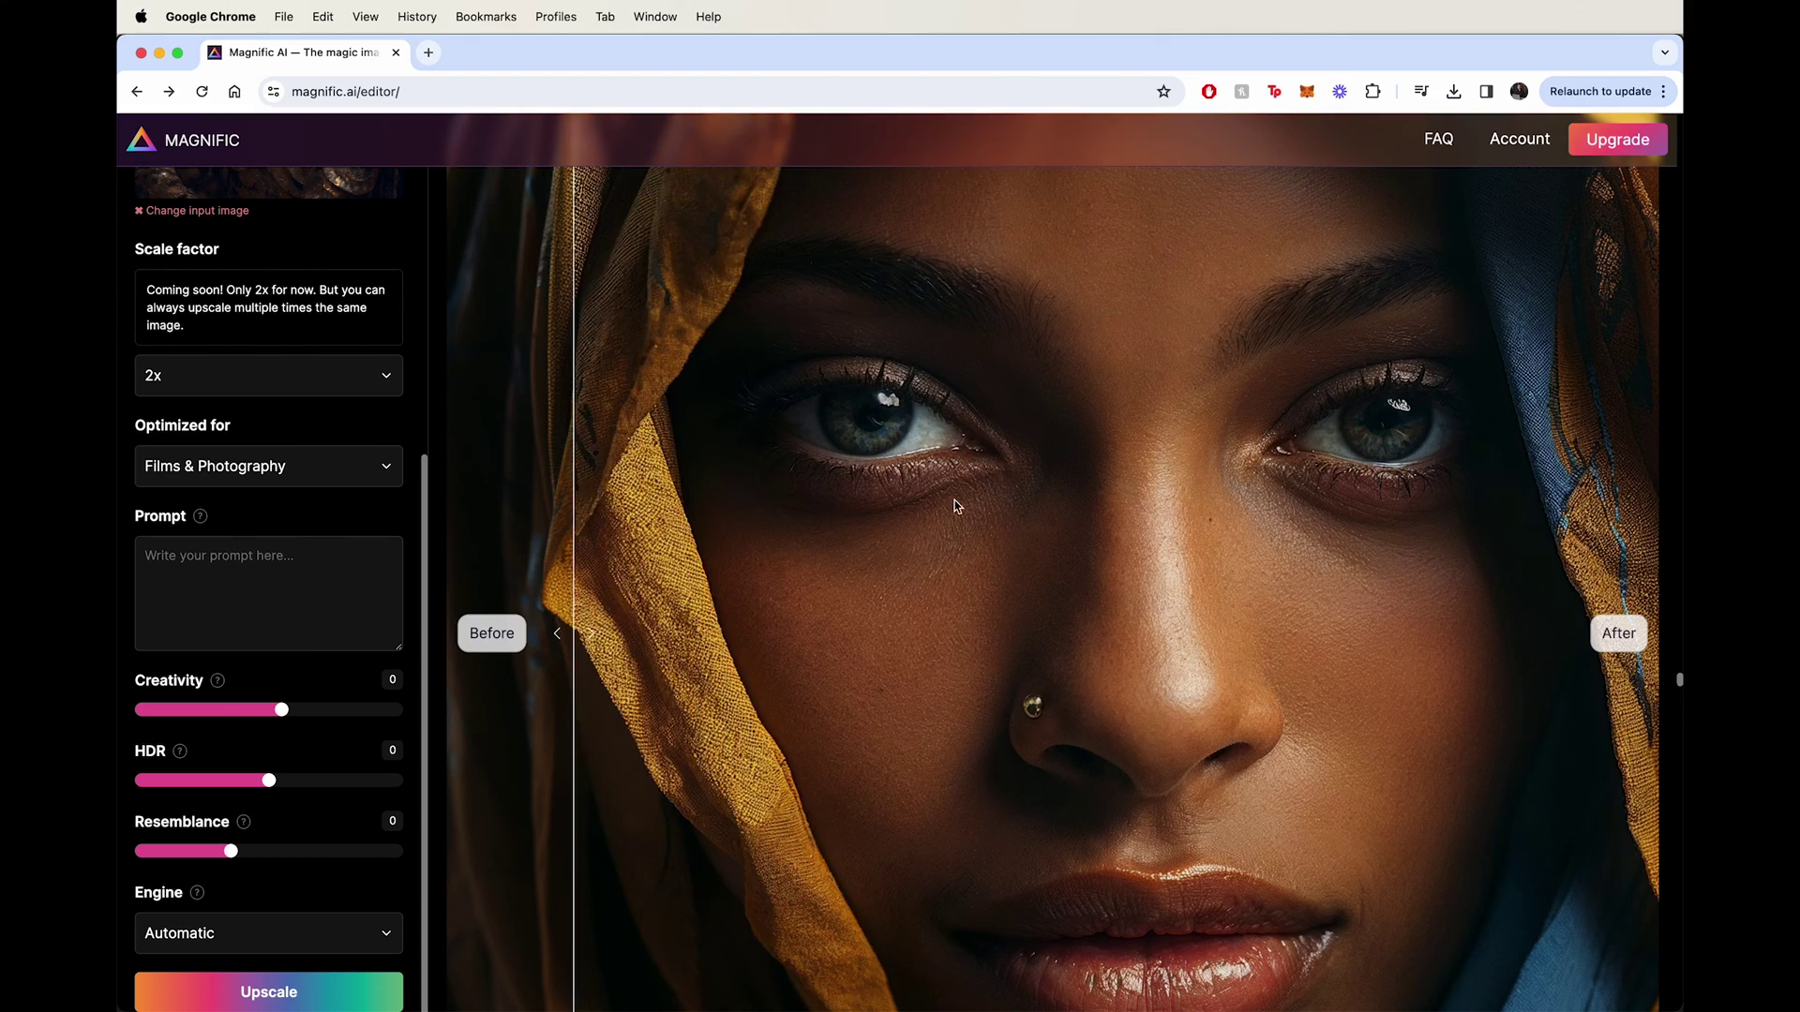
{"action": "scroll", "coordinate": [960, 504], "scroll_direction": "down", "scroll_amount": 5}
{"action": "scroll", "coordinate": [960, 504], "scroll_direction": "down", "scroll_amount": 5}
{"action": "left_click_drag", "start_coordinate": [960, 505], "coordinate": [1511, 434]}
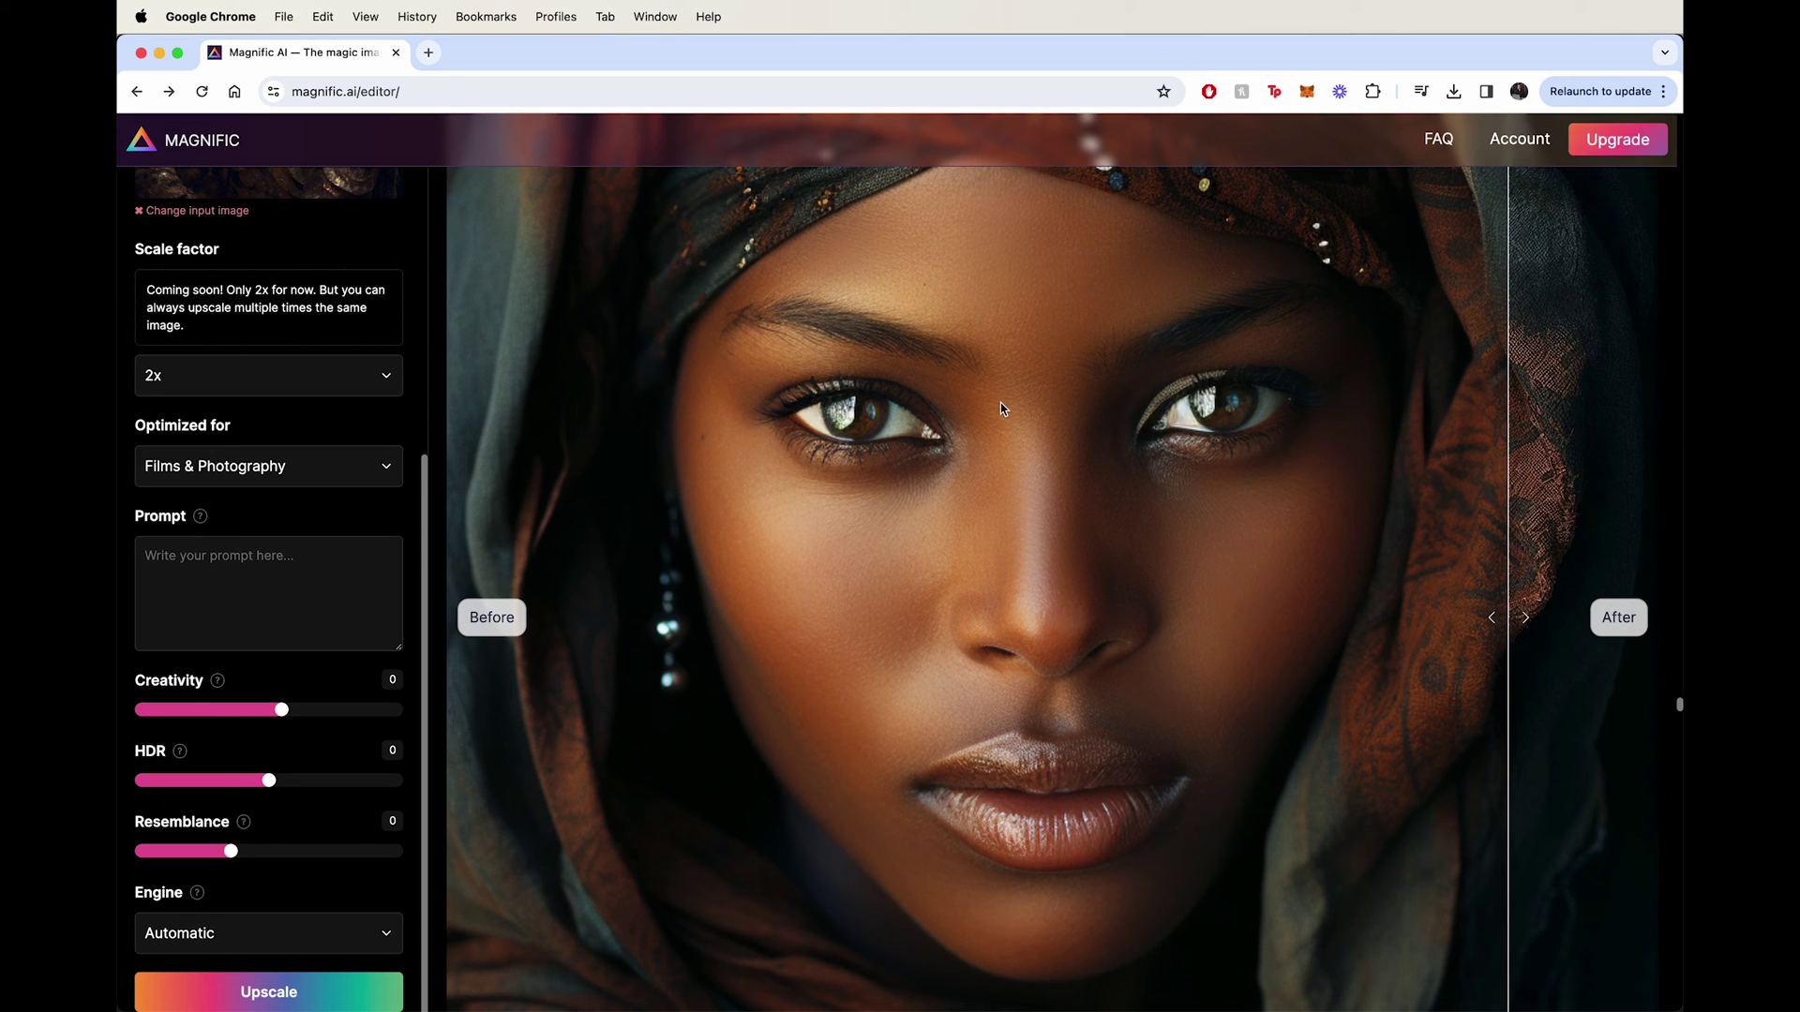
- Sweep the brown-headscarf portrait's slider to compare the face before and after
{"action": "scroll", "coordinate": [1043, 413], "scroll_direction": "down", "scroll_amount": 1}
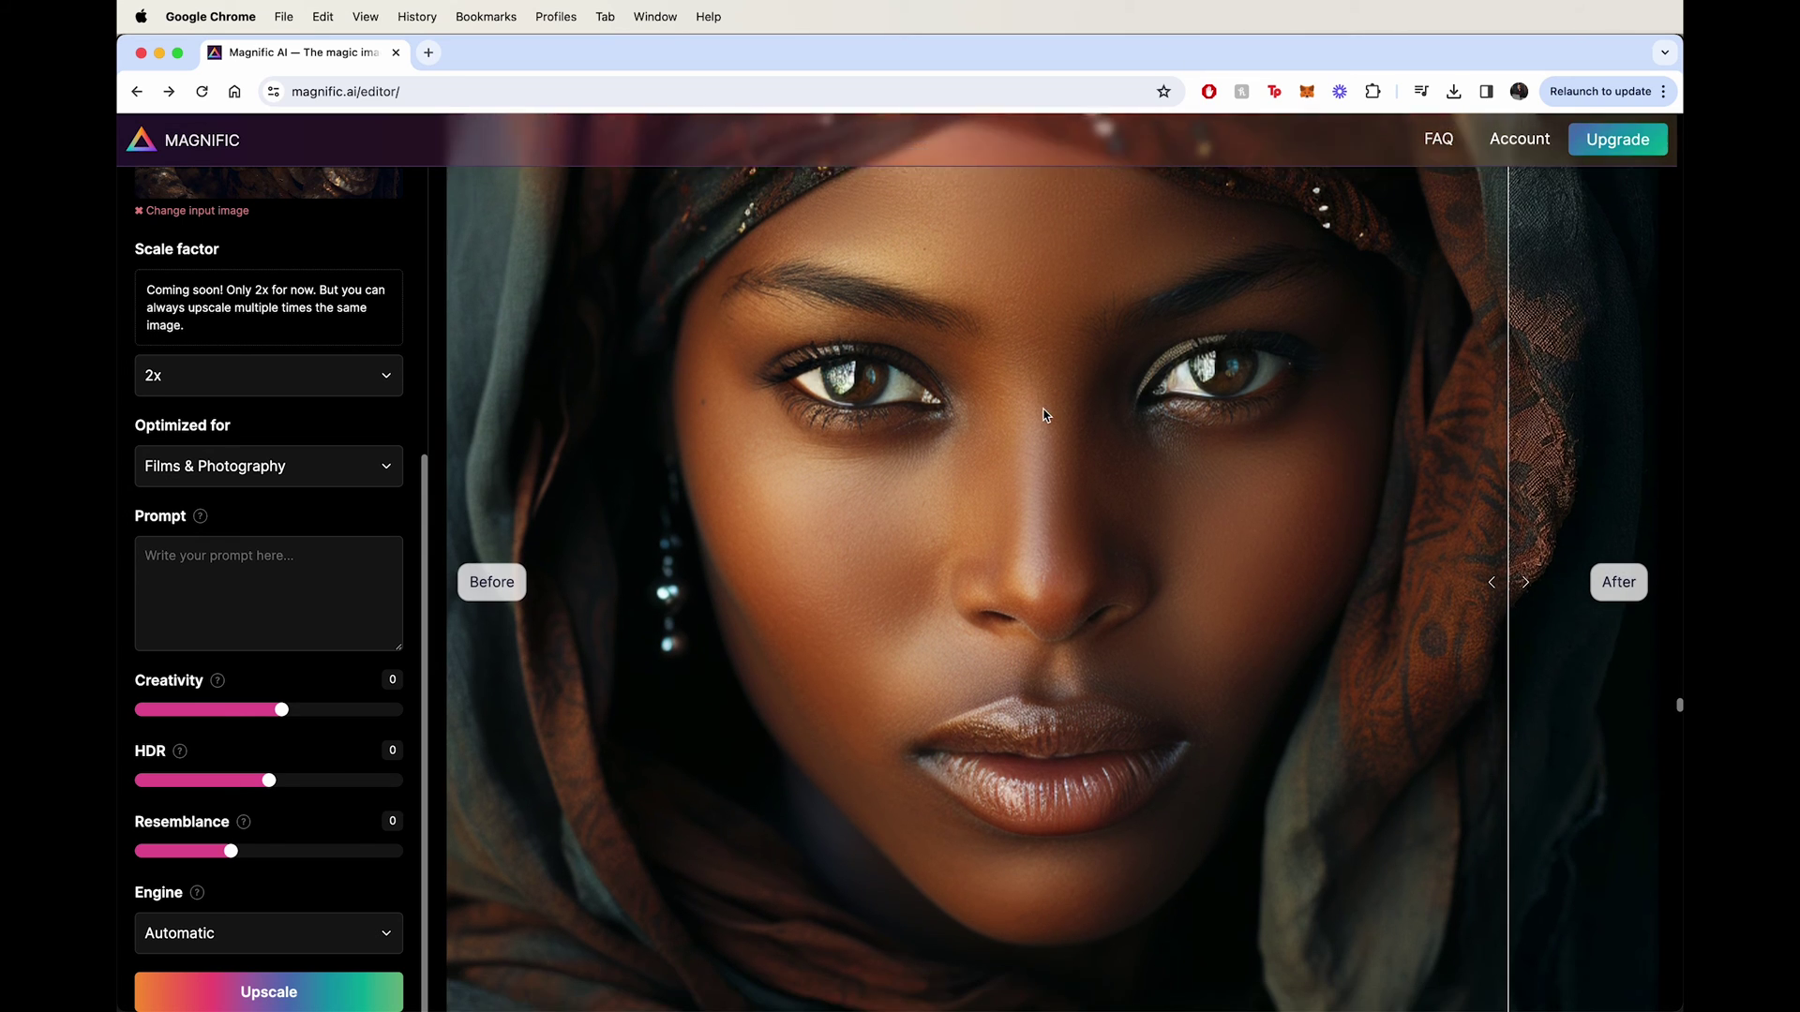
{"action": "scroll", "coordinate": [1217, 426], "scroll_direction": "down", "scroll_amount": 3}
{"action": "left_click_drag", "start_coordinate": [866, 413], "coordinate": [544, 413]}
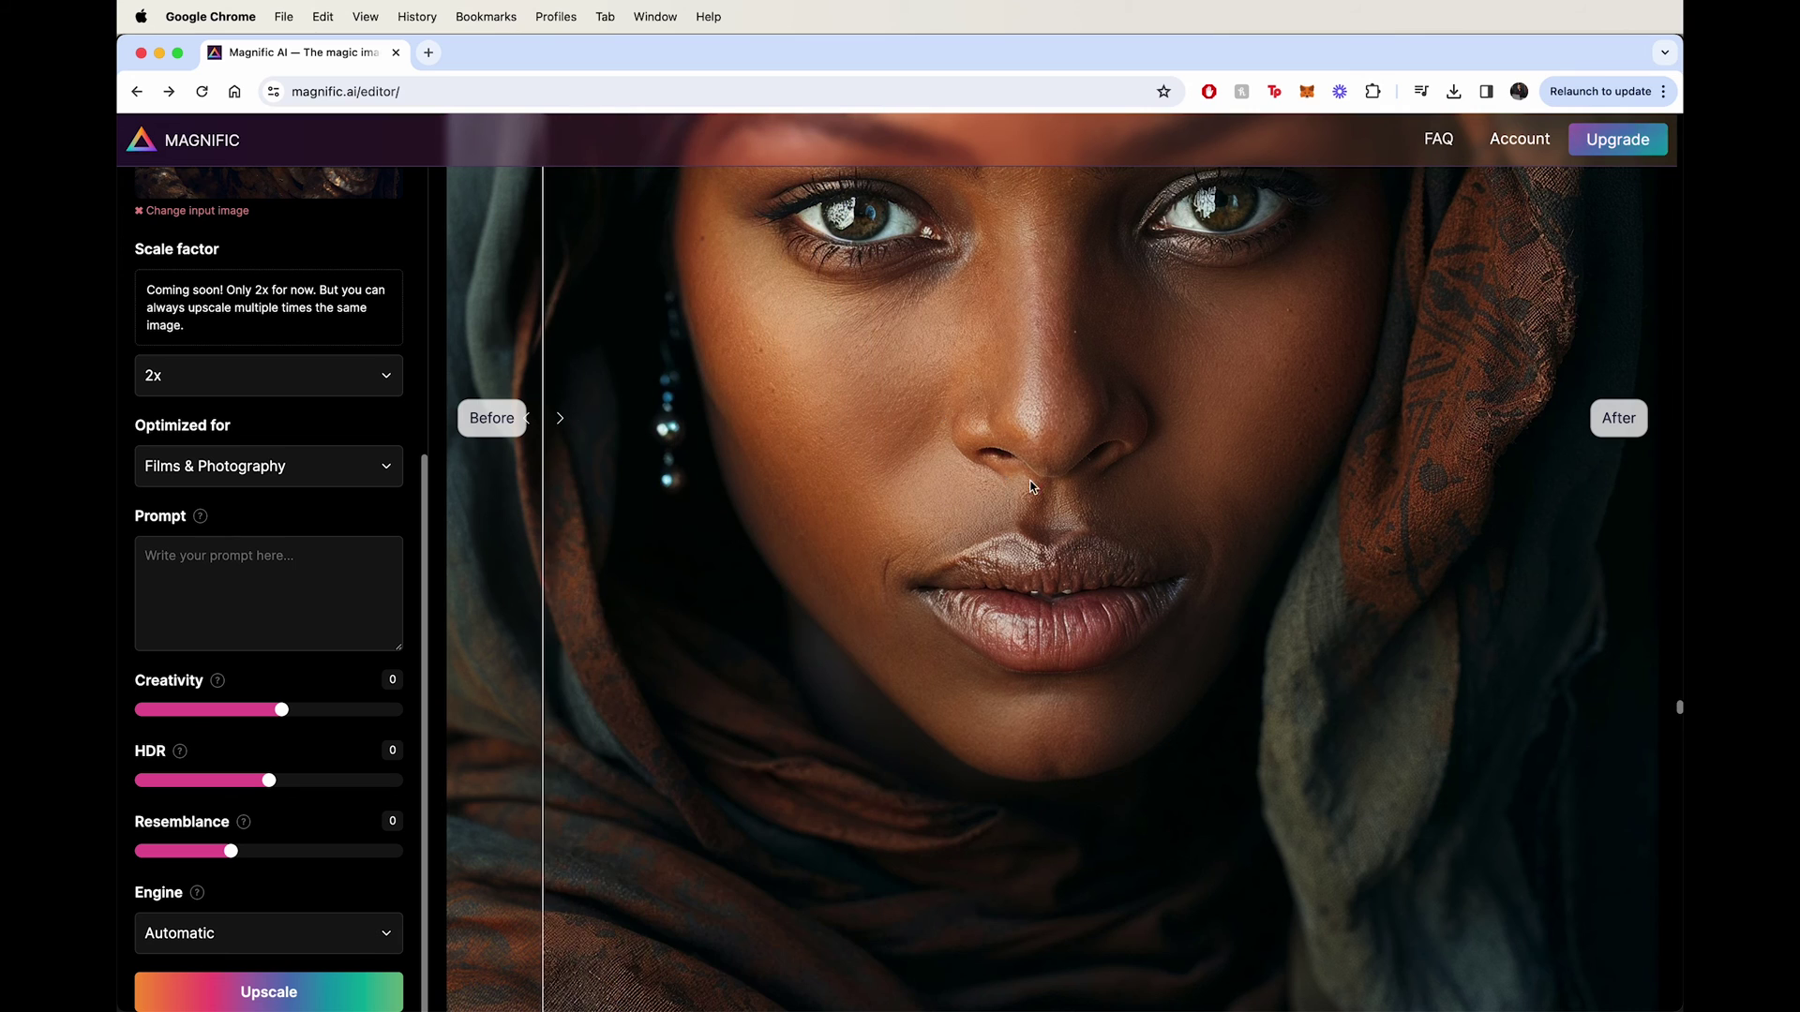
{"action": "scroll", "coordinate": [1031, 486], "scroll_direction": "up", "scroll_amount": 3}
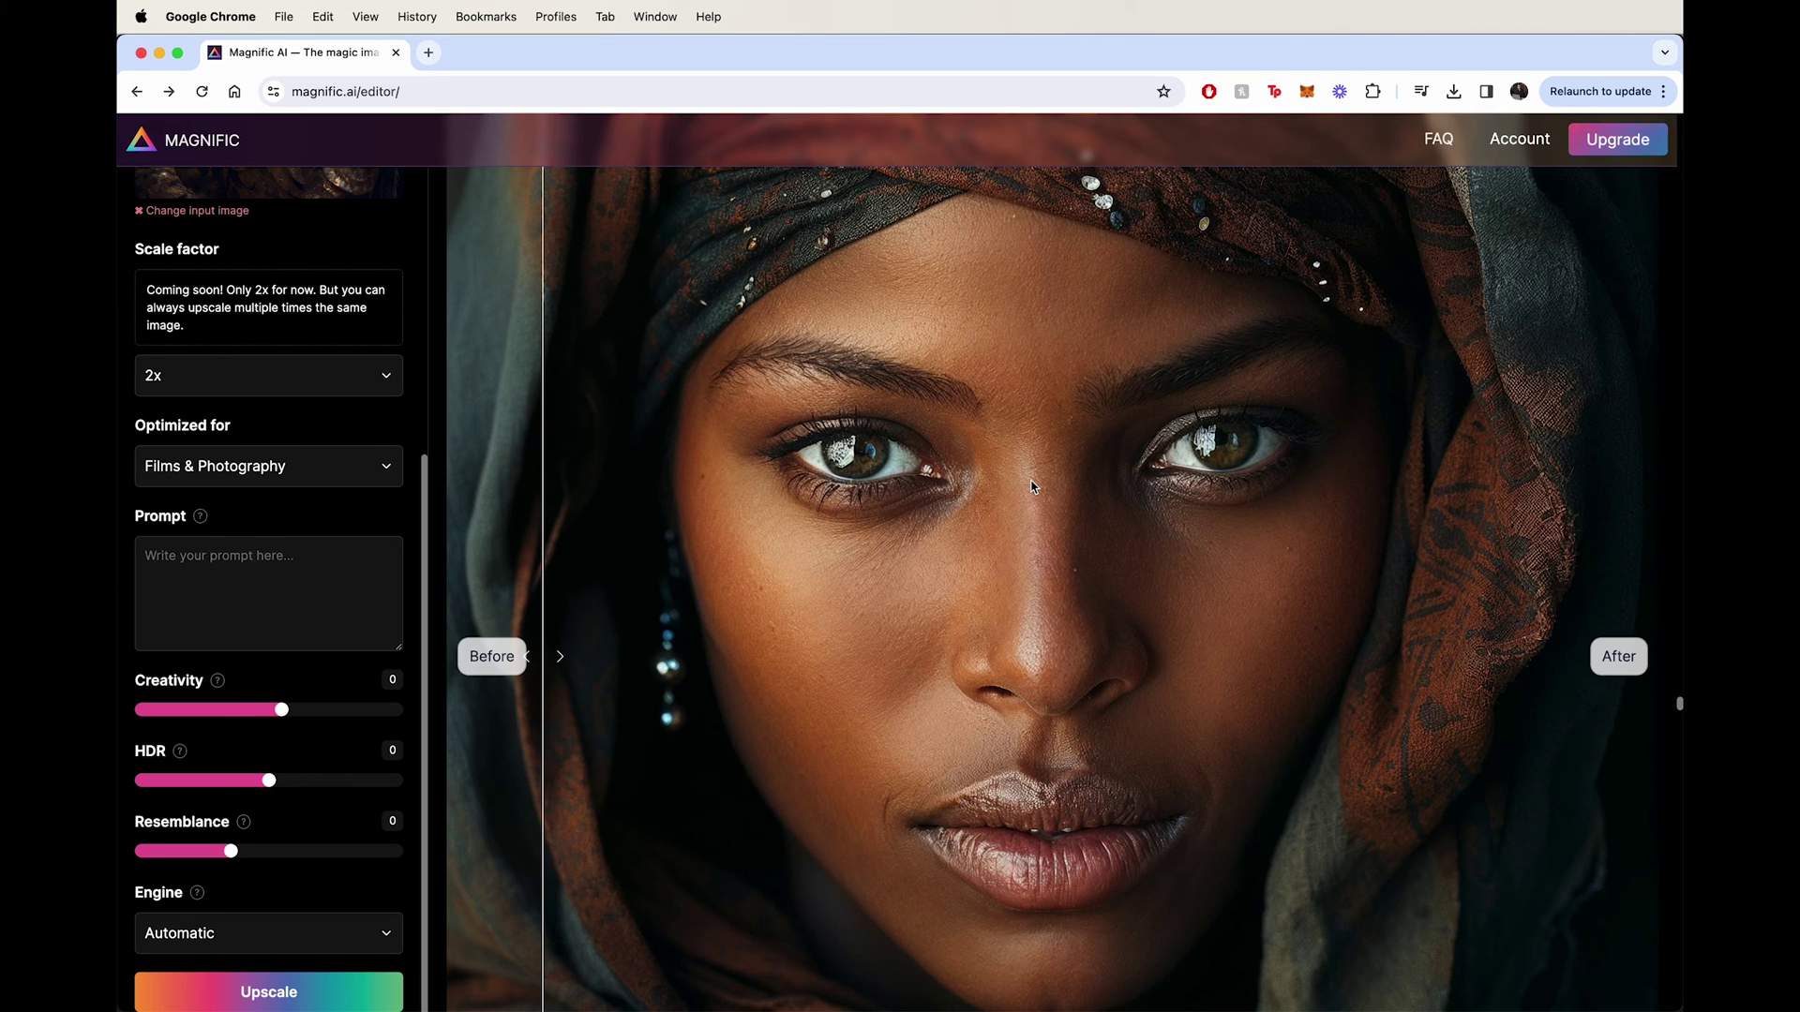
{"action": "left_click_drag", "start_coordinate": [1033, 485], "coordinate": [591, 490]}
- Compare the face and scarf again, then scroll down to the black horse result (Creativity 3)
{"action": "scroll", "coordinate": [940, 479], "scroll_direction": "up", "scroll_amount": 5}
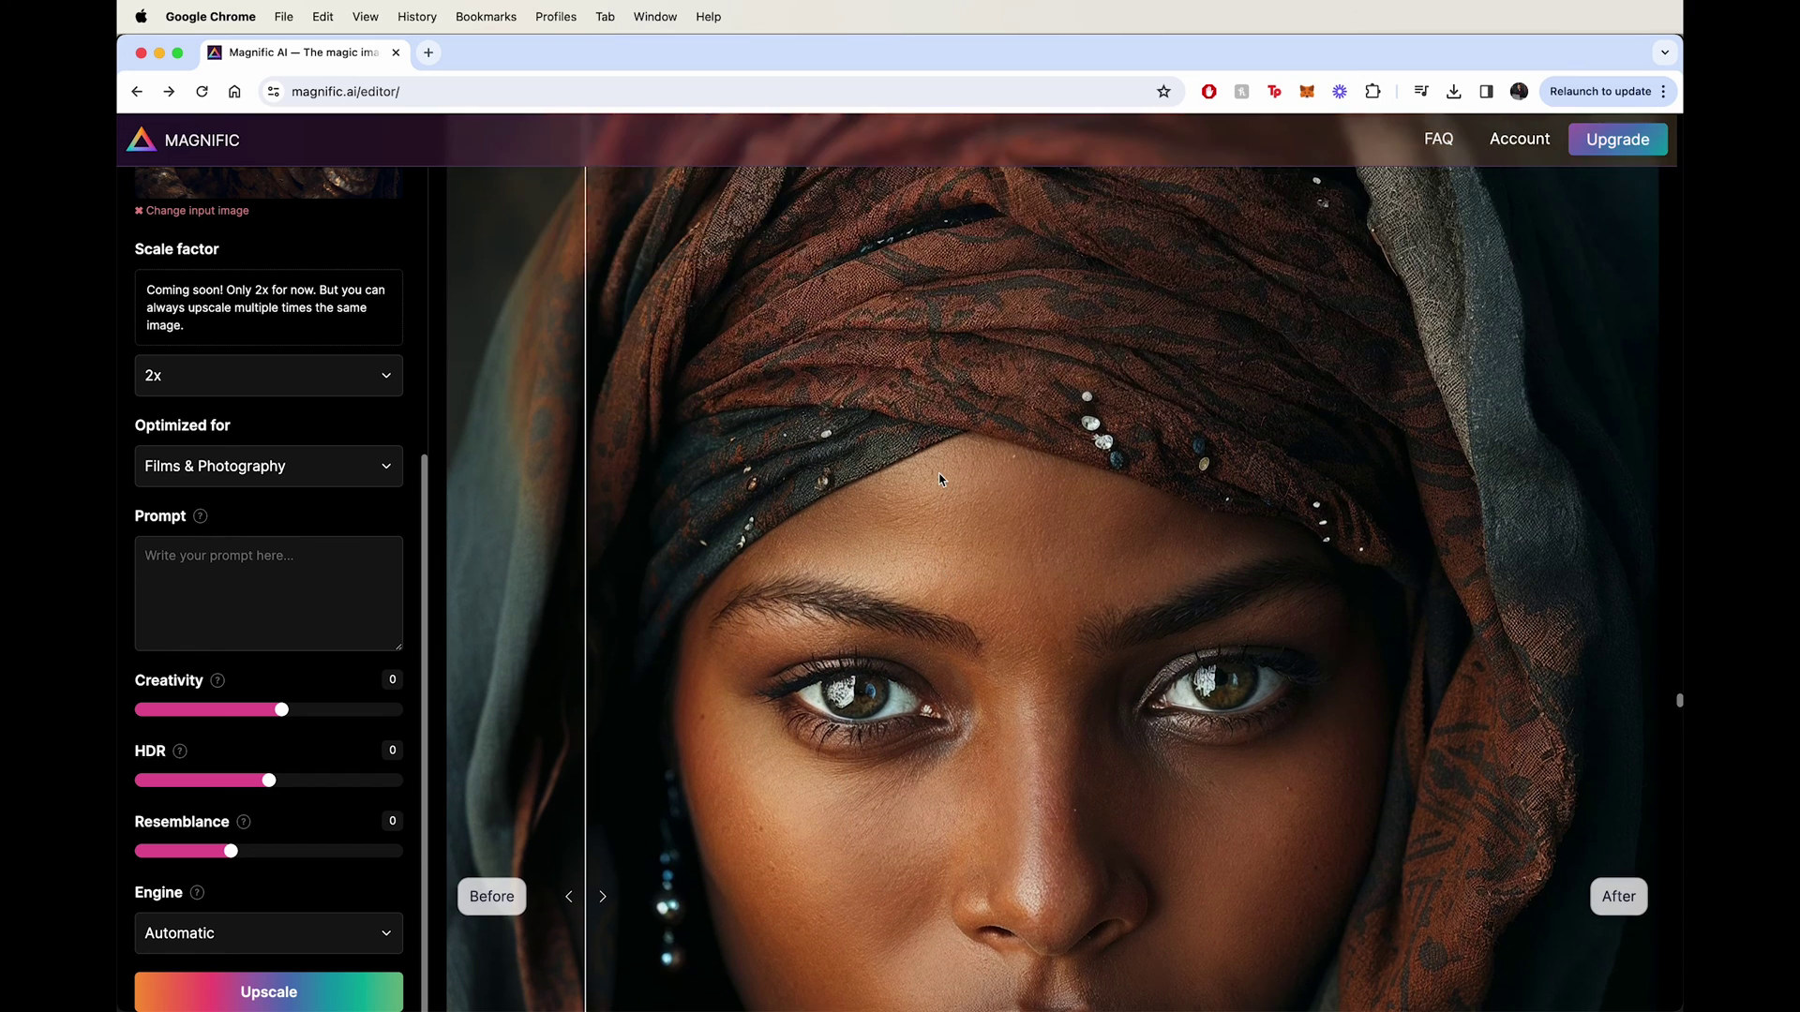
{"action": "scroll", "coordinate": [940, 479], "scroll_direction": "up", "scroll_amount": 3}
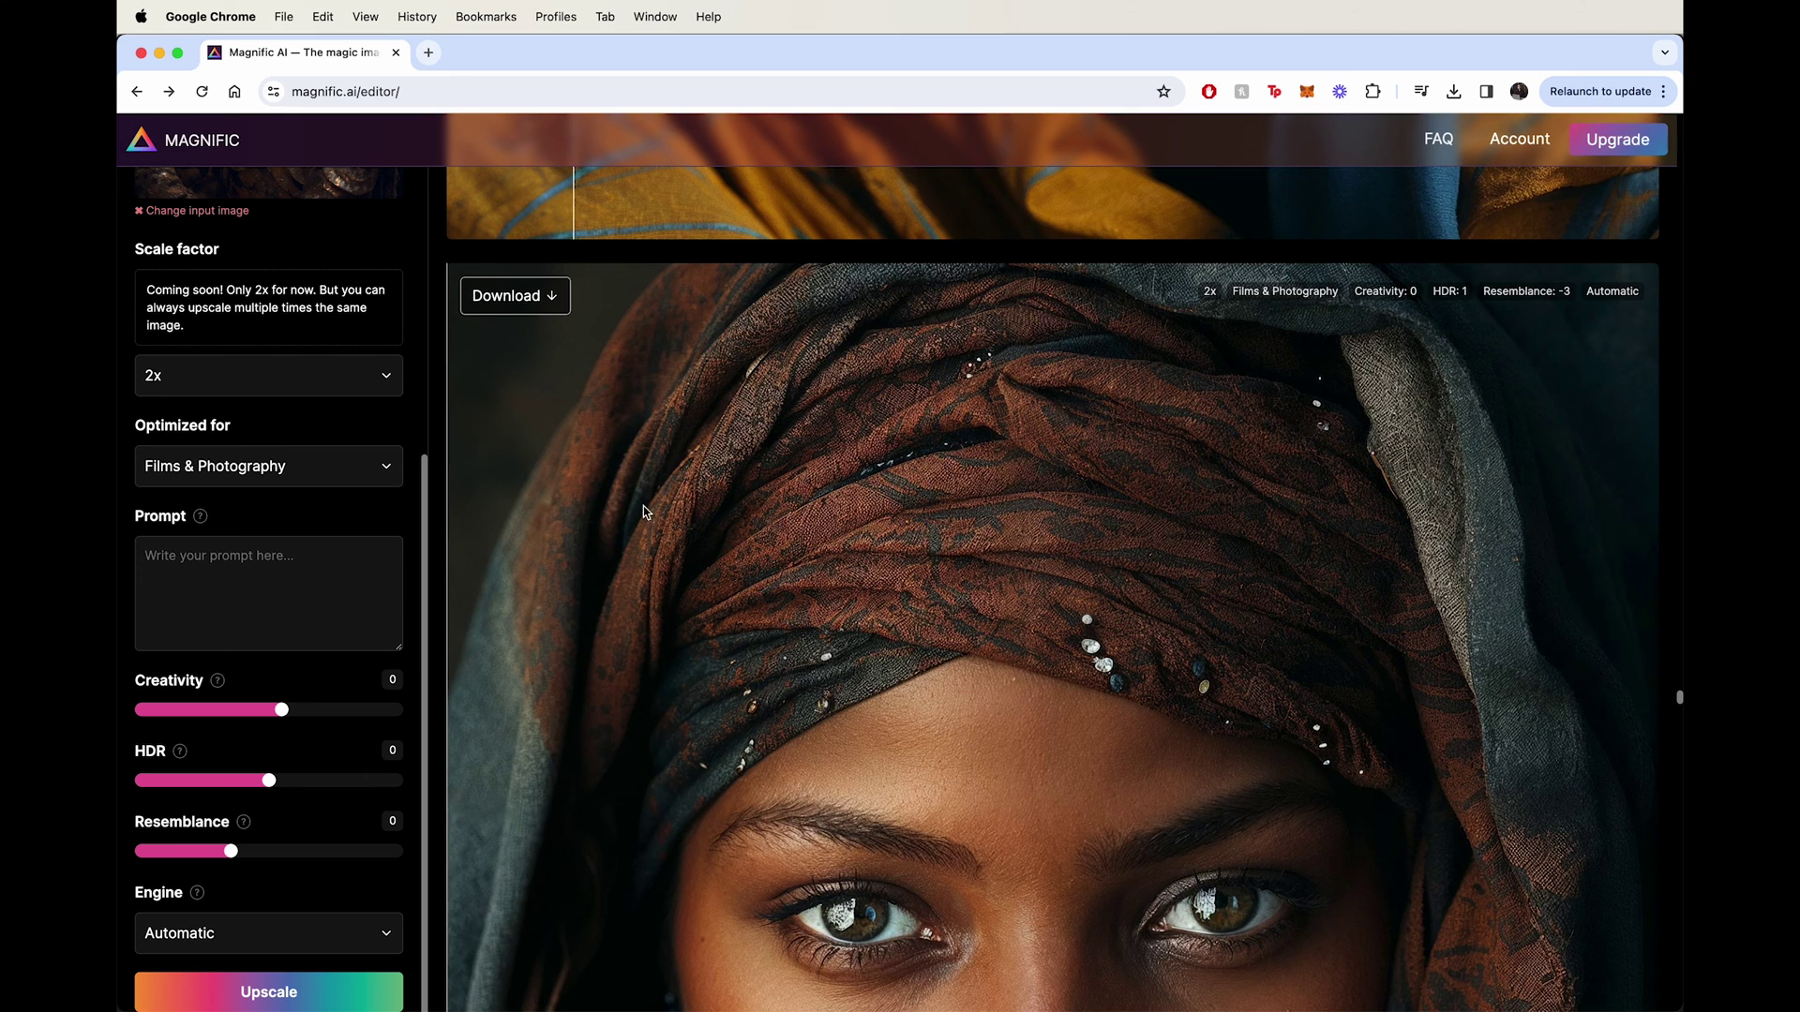
{"action": "scroll", "coordinate": [1086, 509], "scroll_direction": "down", "scroll_amount": 10}
{"action": "left_click_drag", "start_coordinate": [919, 513], "coordinate": [464, 507]}
{"action": "scroll", "coordinate": [1032, 488], "scroll_direction": "down", "scroll_amount": 5}
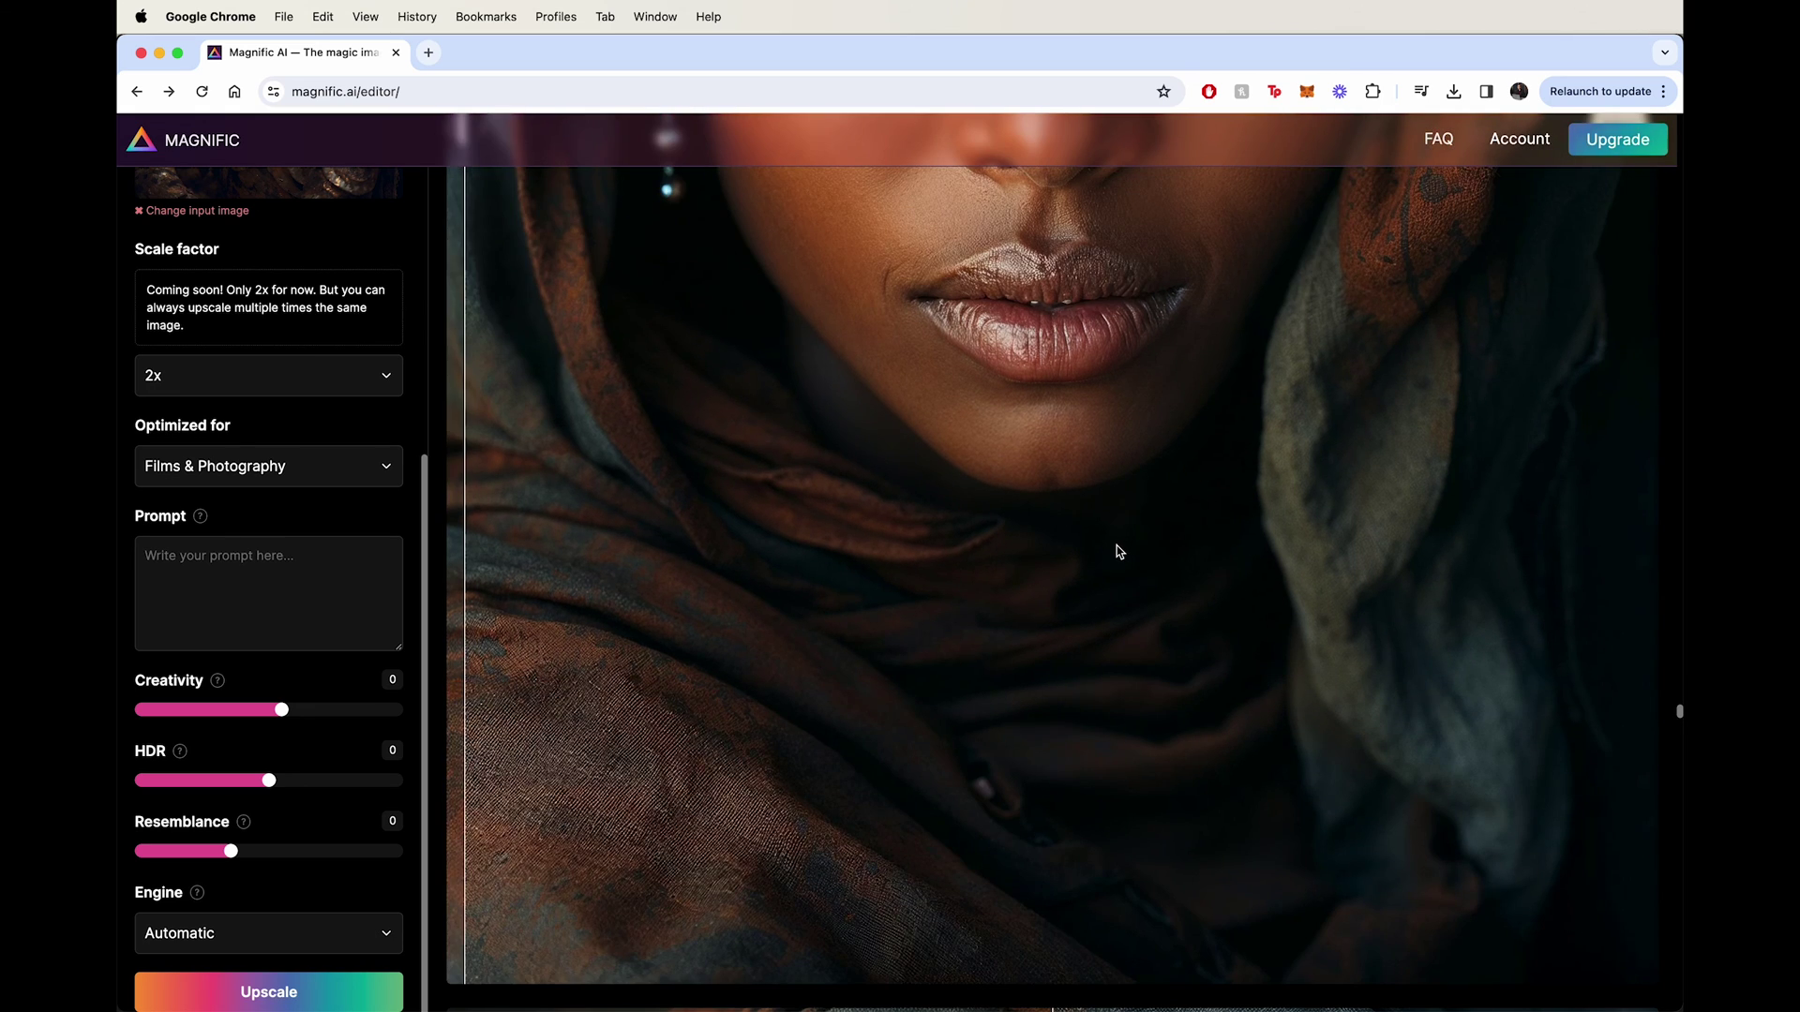
{"action": "scroll", "coordinate": [1118, 549], "scroll_direction": "down", "scroll_amount": 10}
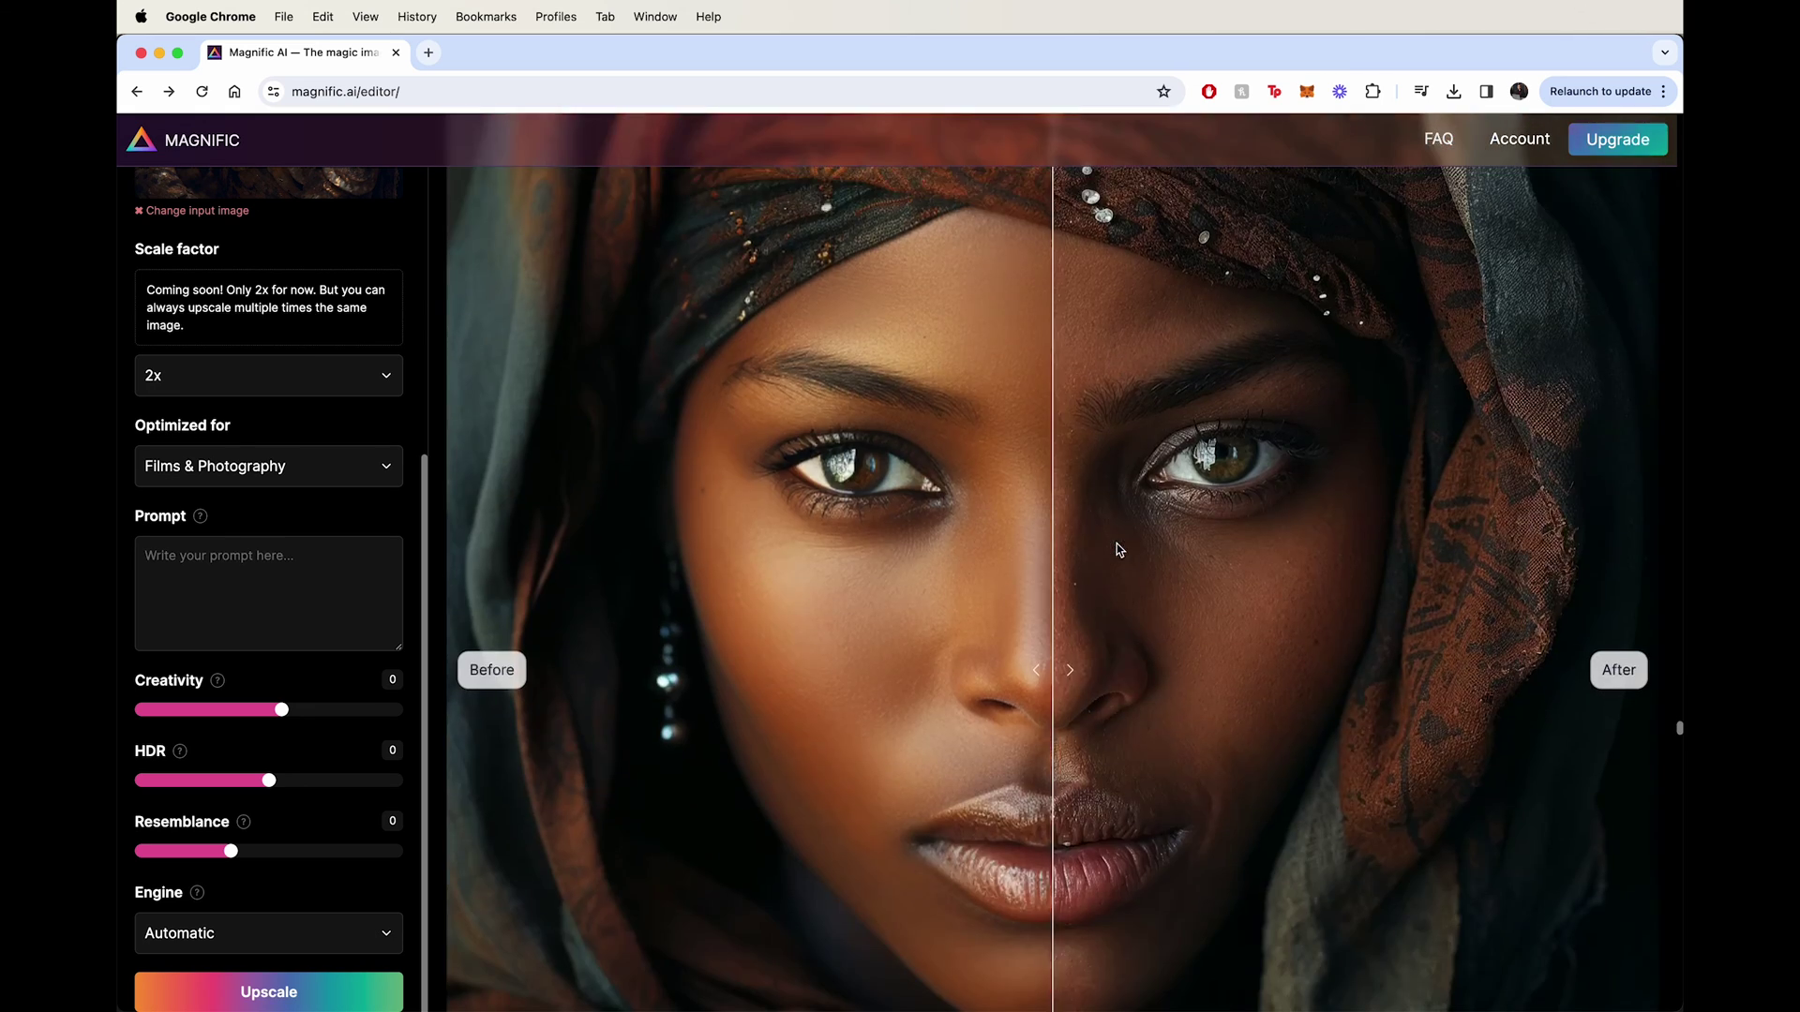
{"action": "left_click_drag", "start_coordinate": [1053, 554], "coordinate": [507, 604]}
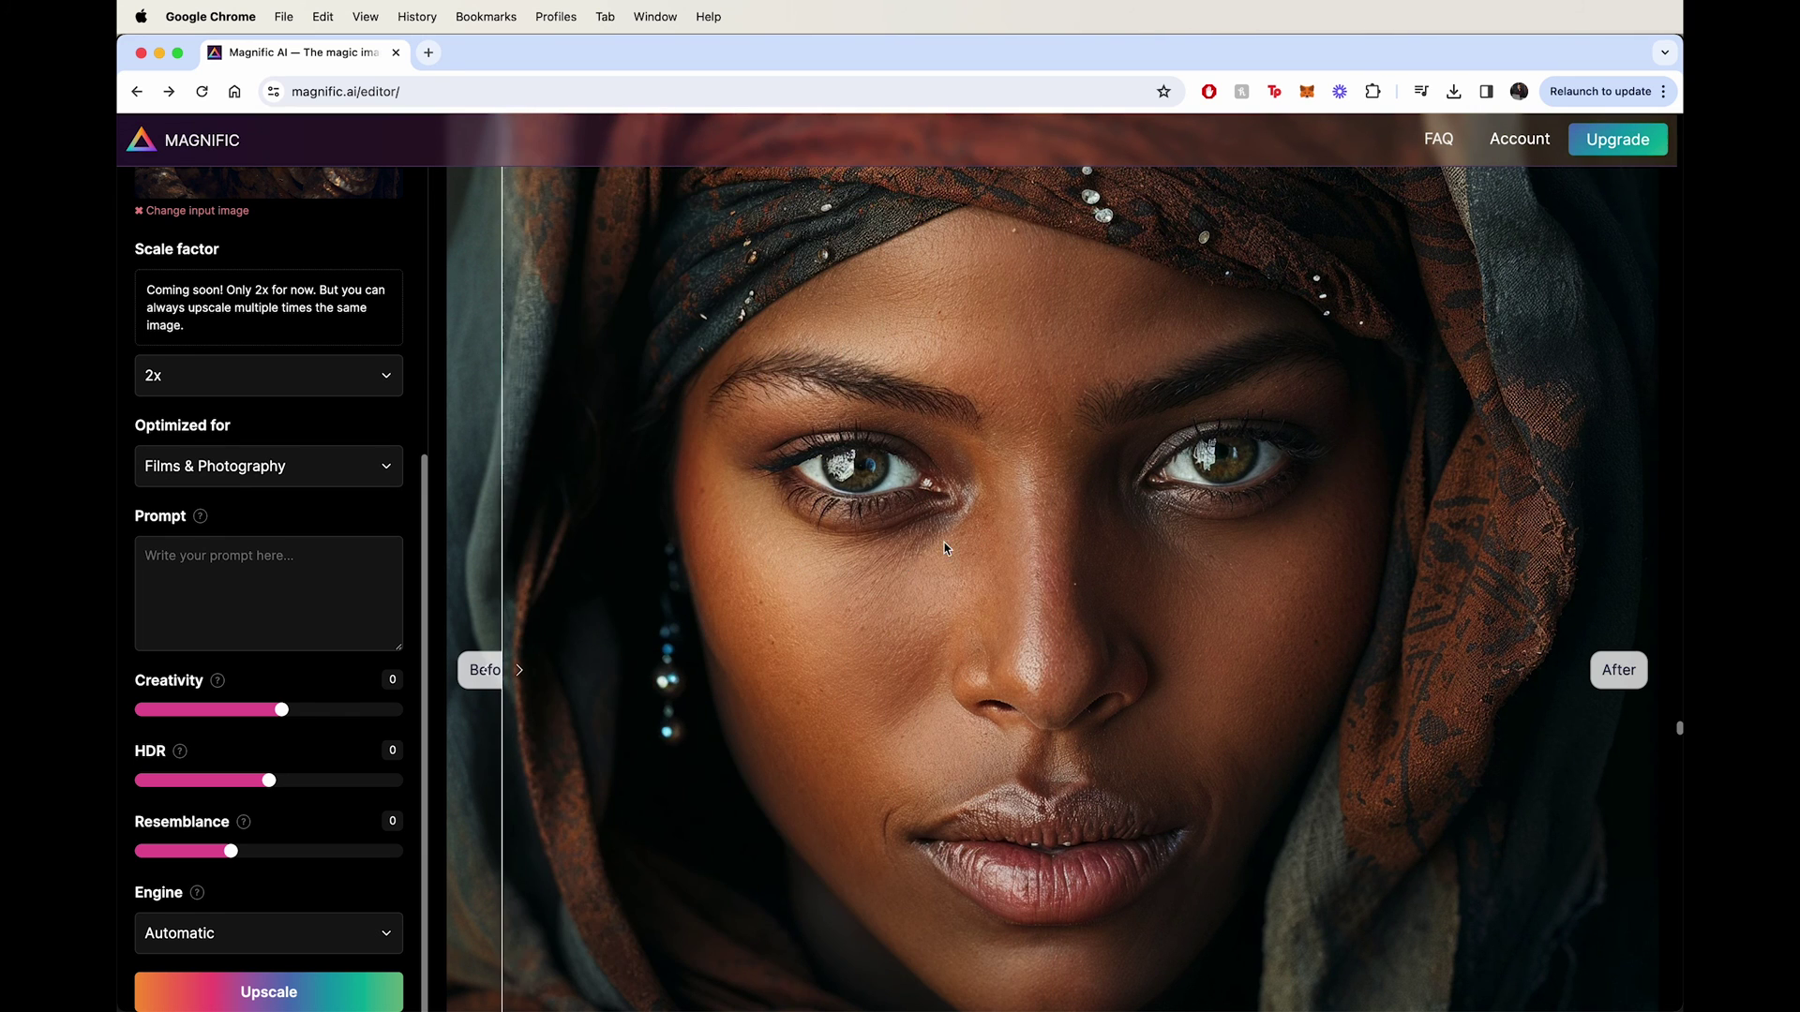
{"action": "scroll", "coordinate": [947, 549], "scroll_direction": "down", "scroll_amount": 5}
{"action": "scroll", "coordinate": [946, 544], "scroll_direction": "down", "scroll_amount": 10}
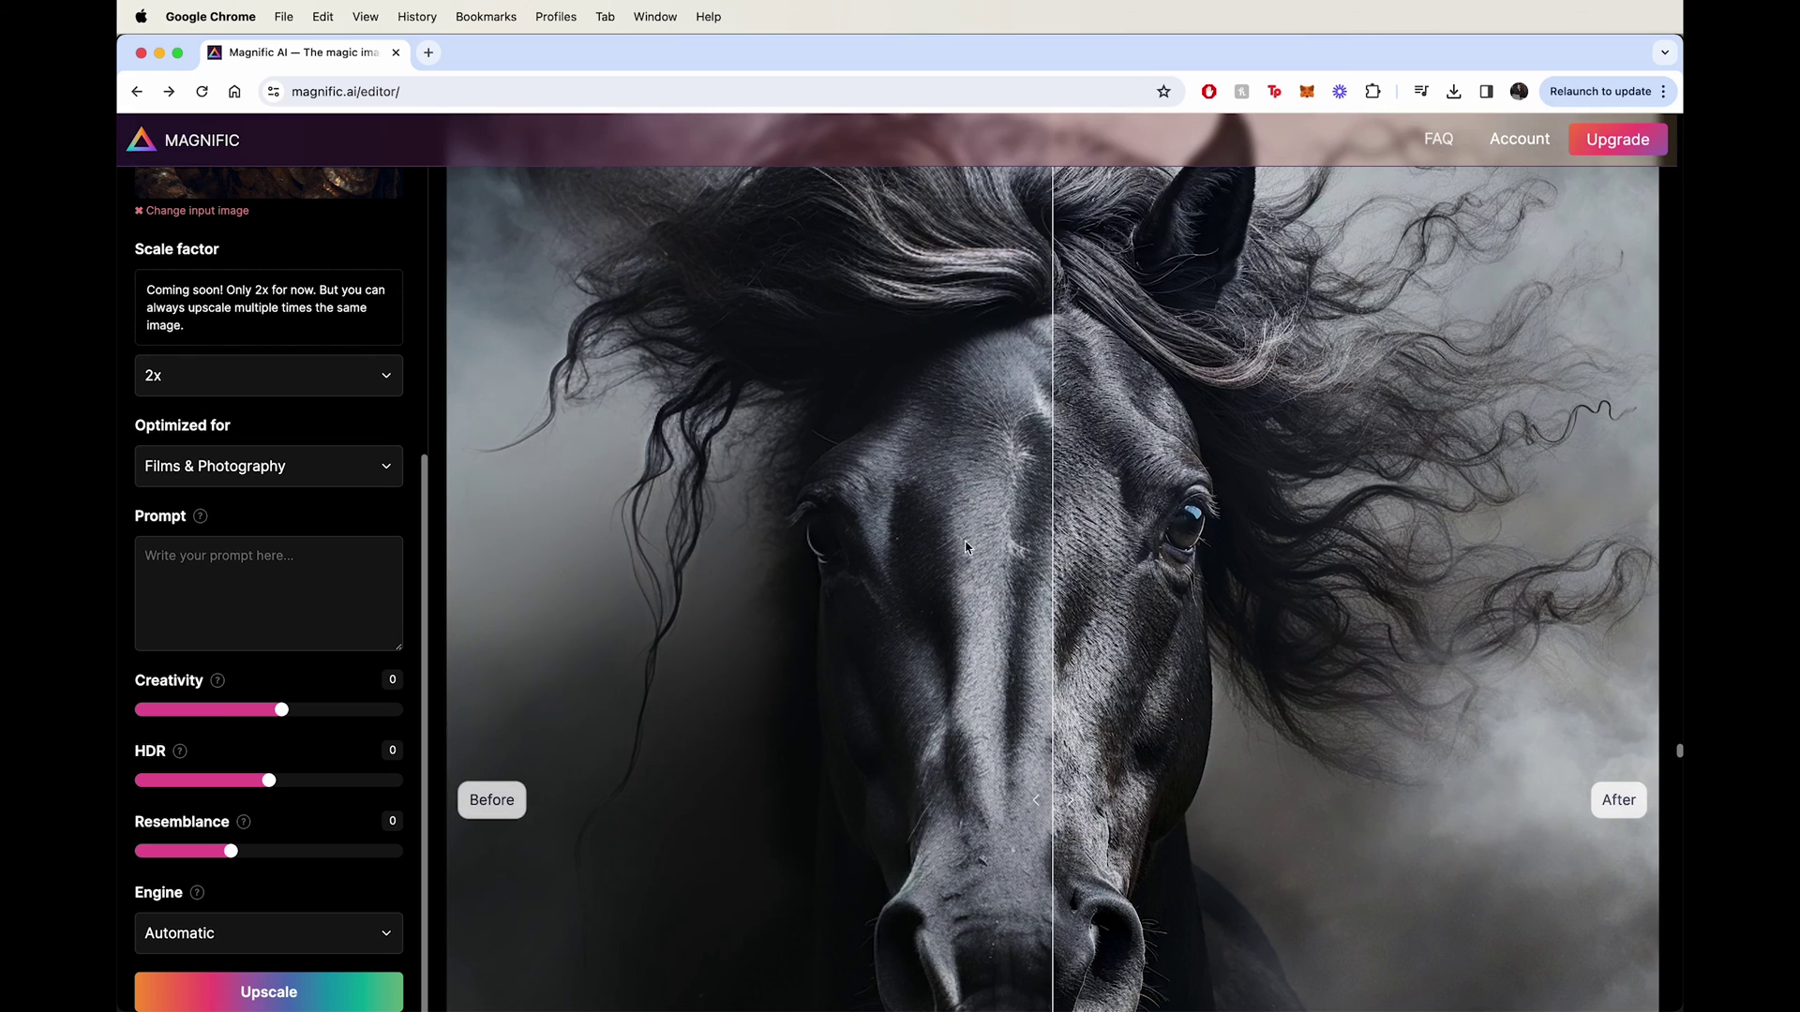
- Compare the black horse's original and upscaled body and nose detail with the slider
{"action": "left_click_drag", "start_coordinate": [965, 546], "coordinate": [474, 542]}
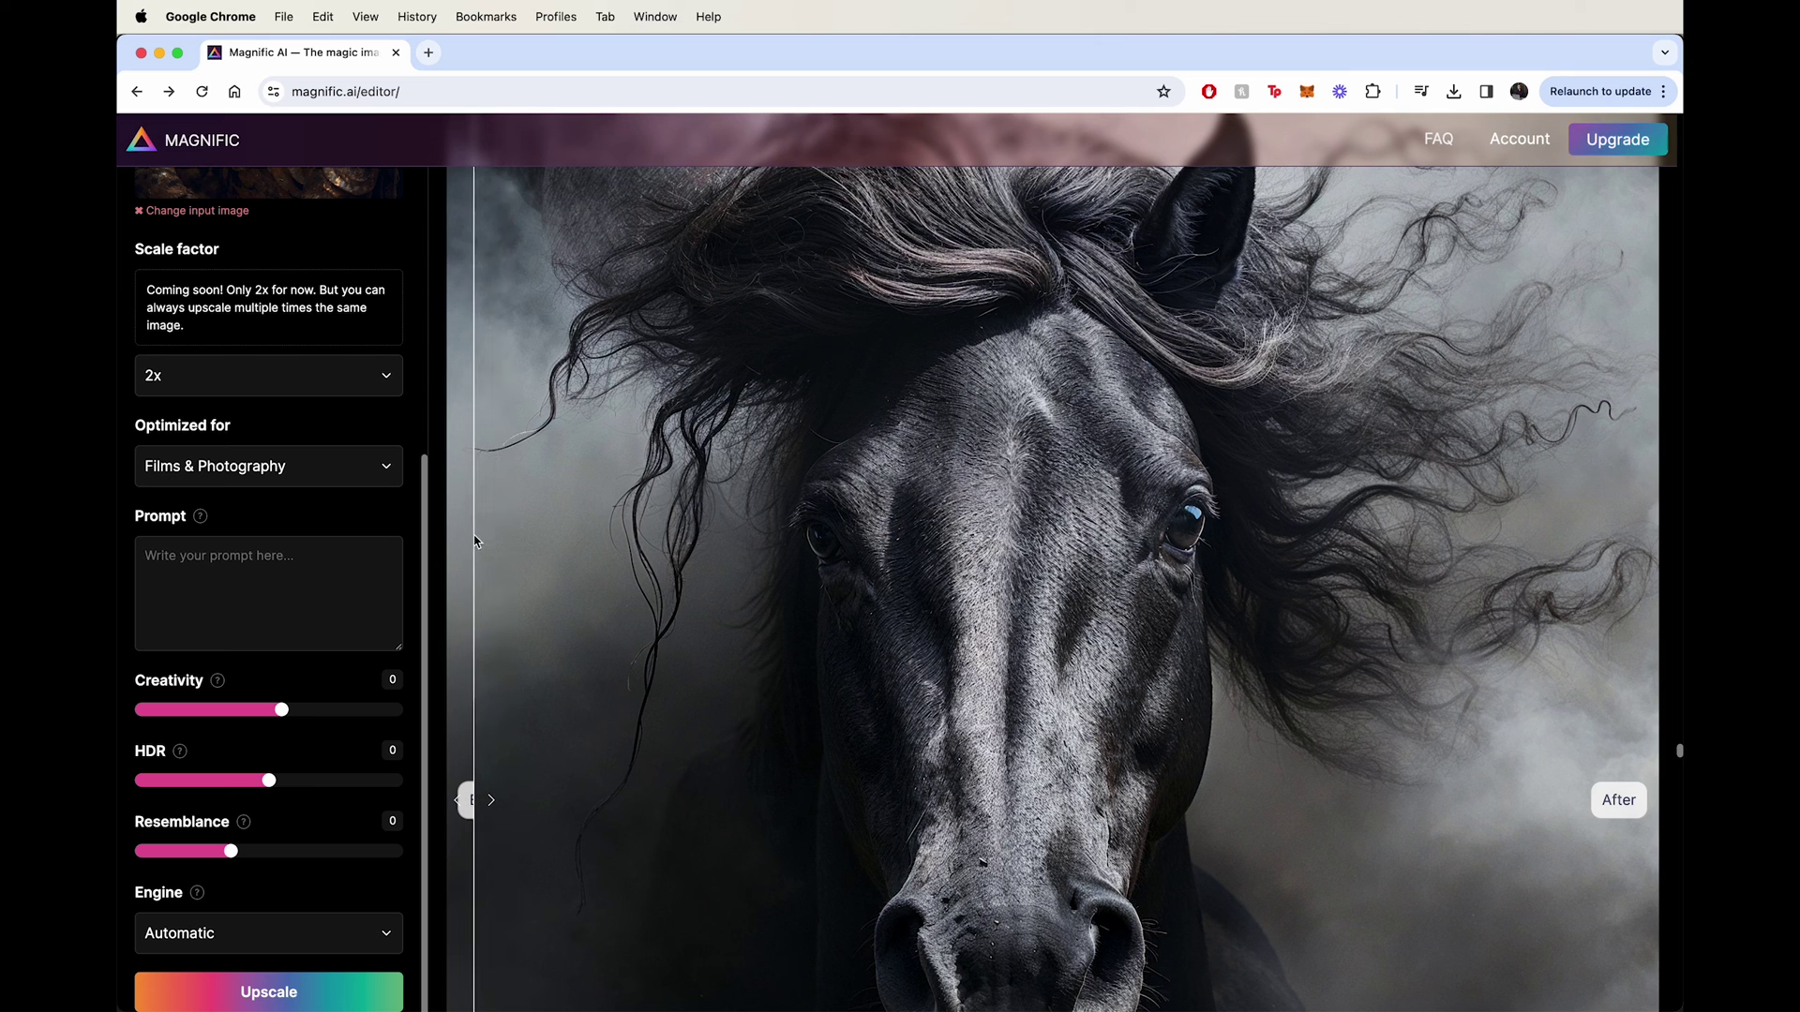
{"action": "scroll", "coordinate": [1082, 569], "scroll_direction": "down", "scroll_amount": 10}
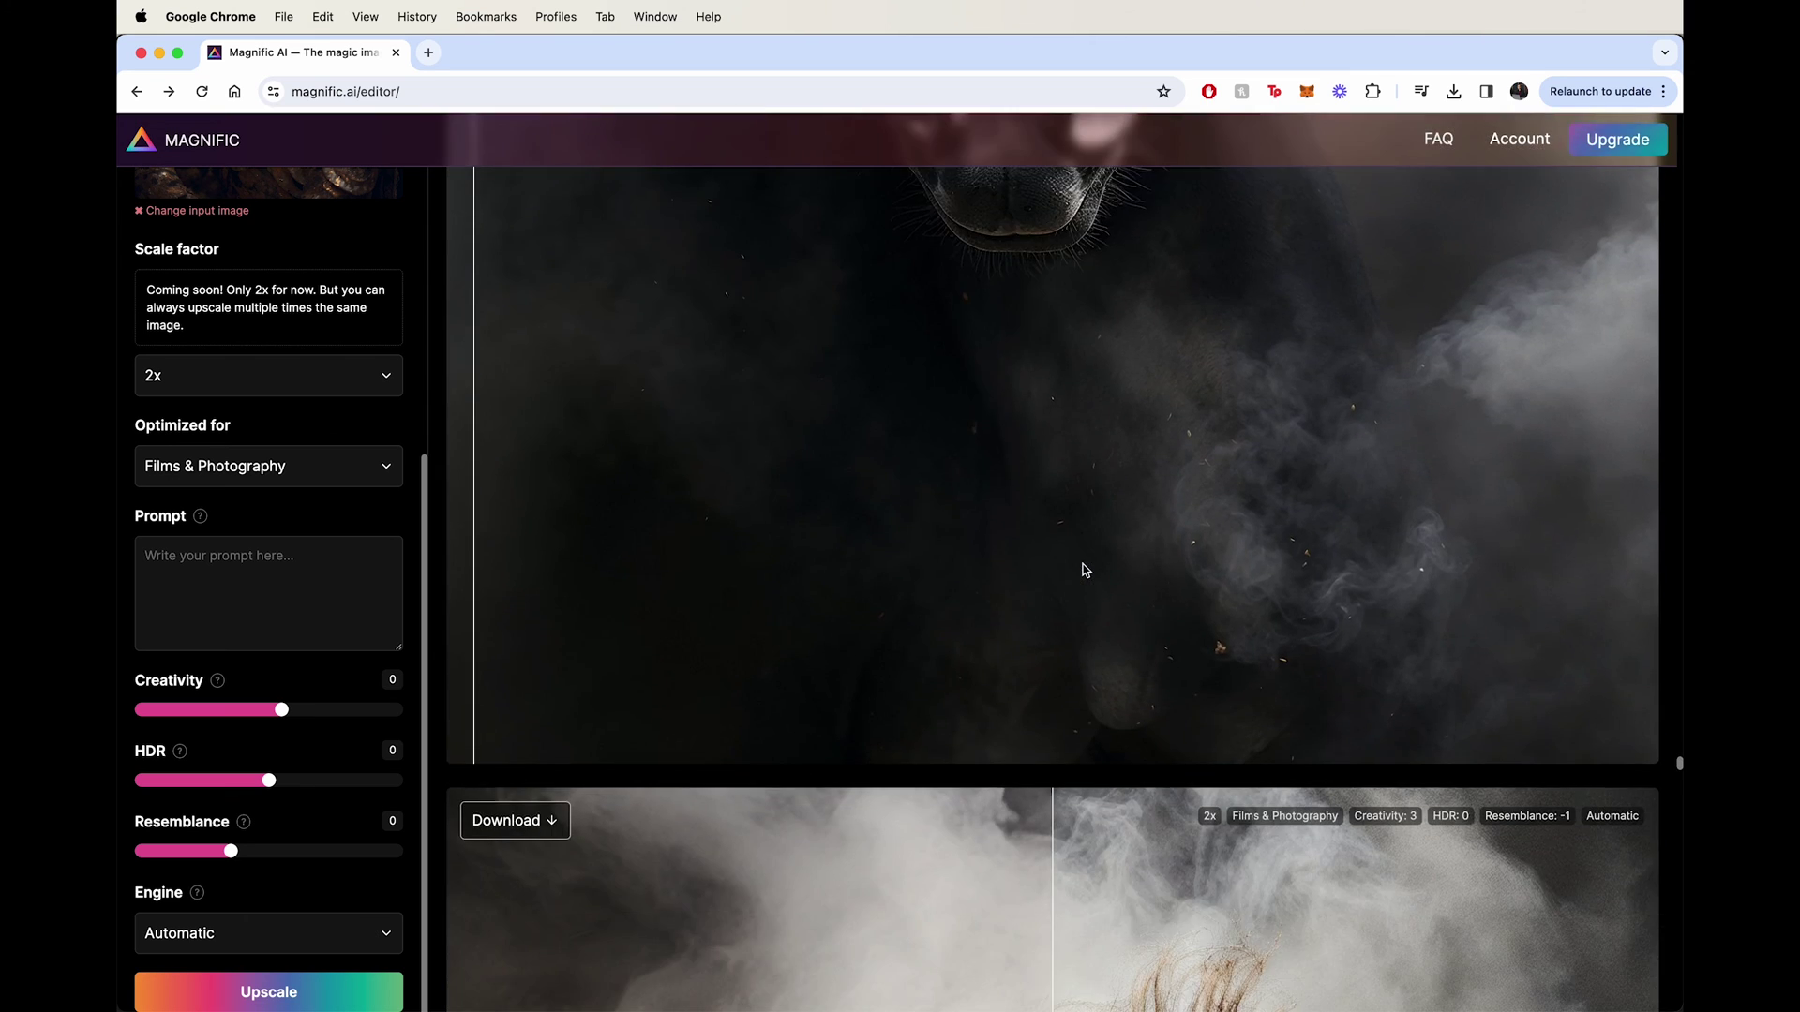
{"action": "scroll", "coordinate": [1083, 562], "scroll_direction": "up", "scroll_amount": 6}
{"action": "left_click_drag", "start_coordinate": [1046, 438], "coordinate": [649, 458]}
- Compare original and upscale on the dark horse in smoke, then on the two misty horses
{"action": "scroll", "coordinate": [1038, 510], "scroll_direction": "down", "scroll_amount": 15}
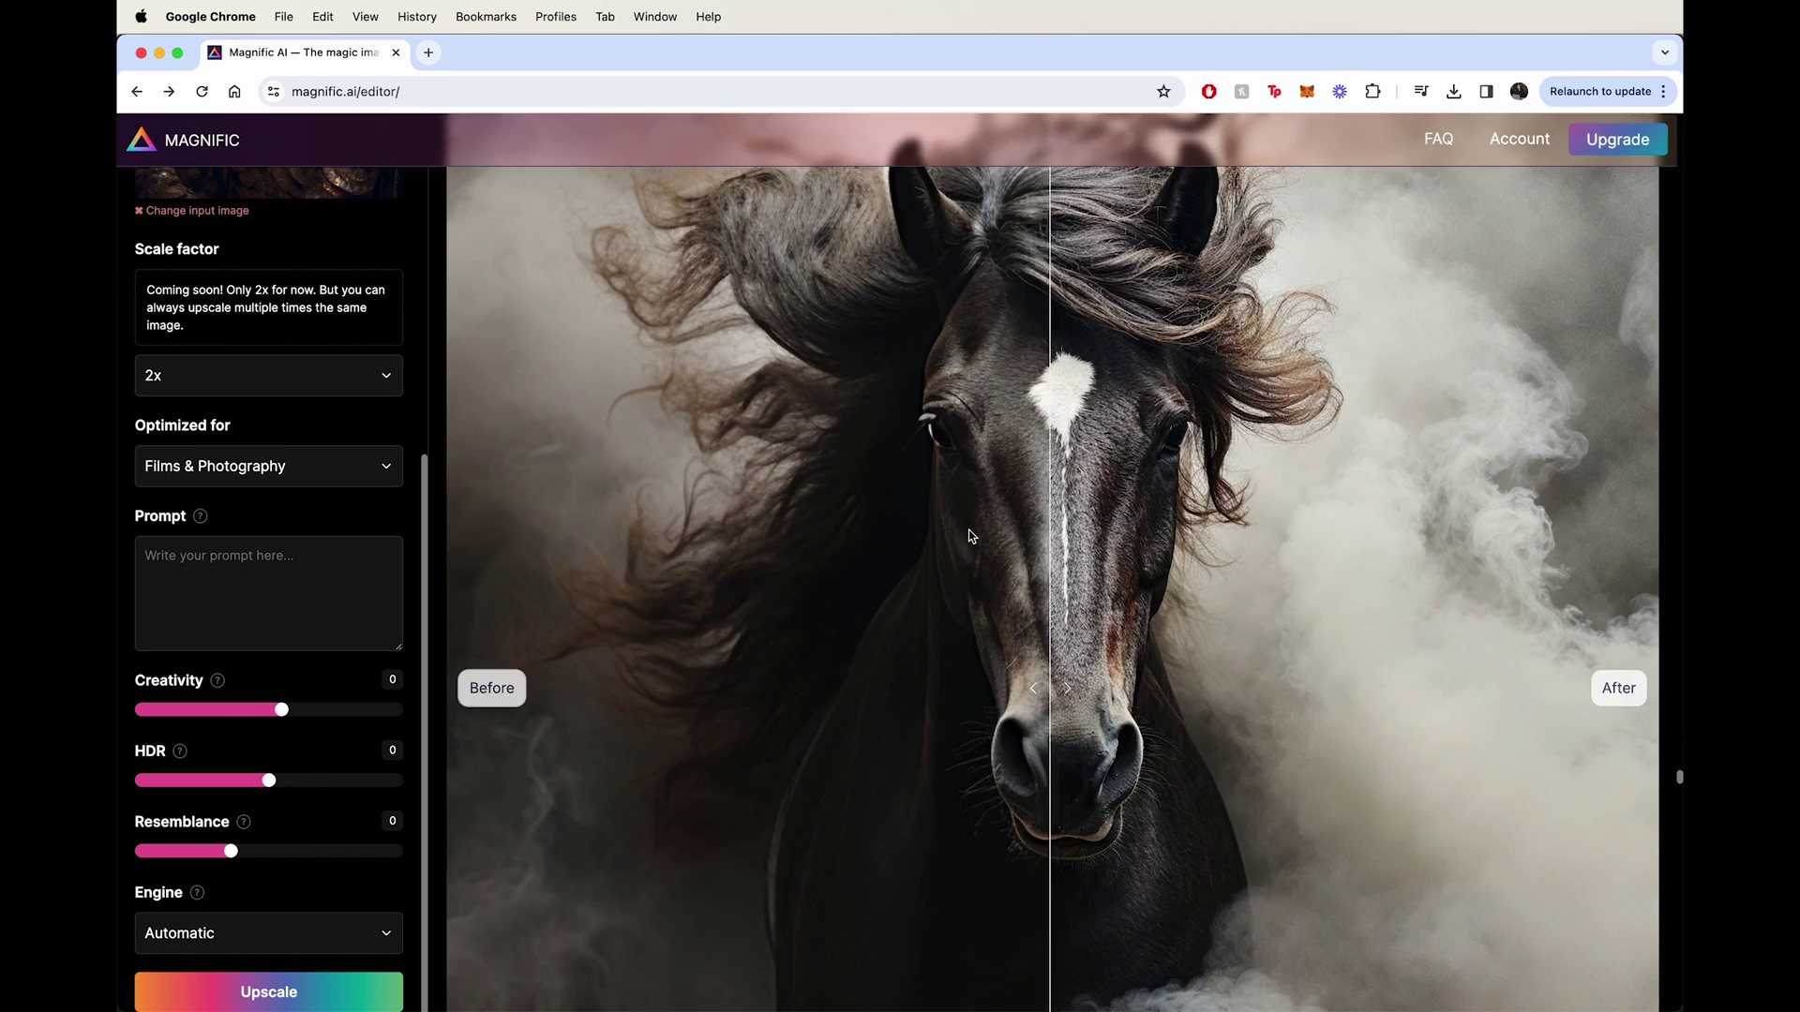
{"action": "left_click_drag", "start_coordinate": [970, 534], "coordinate": [439, 461]}
{"action": "scroll", "coordinate": [1052, 508], "scroll_direction": "down", "scroll_amount": 15}
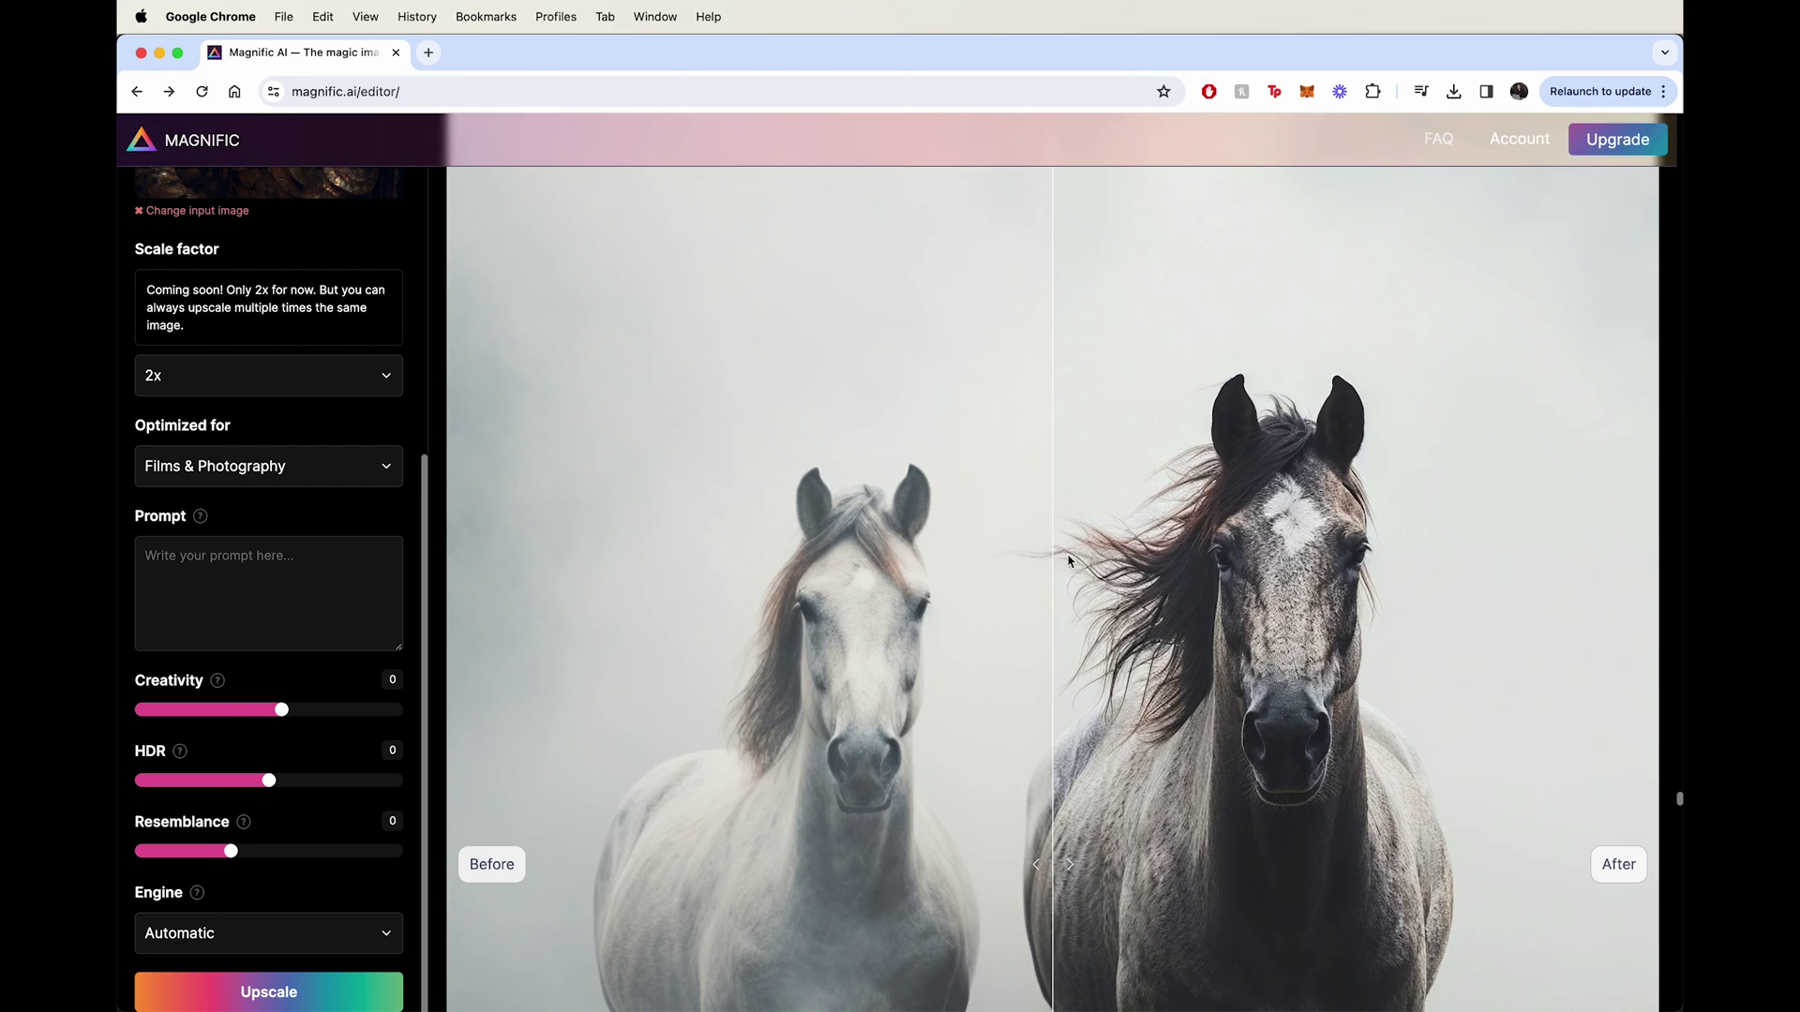
{"action": "left_click_drag", "start_coordinate": [1067, 560], "coordinate": [560, 640]}
{"action": "scroll", "coordinate": [1009, 571], "scroll_direction": "down", "scroll_amount": 5}
- Sweep the Before/After slider across the pale and dark grey horses, then view their legs and hooves
{"action": "scroll", "coordinate": [1053, 655], "scroll_direction": "up", "scroll_amount": 4}
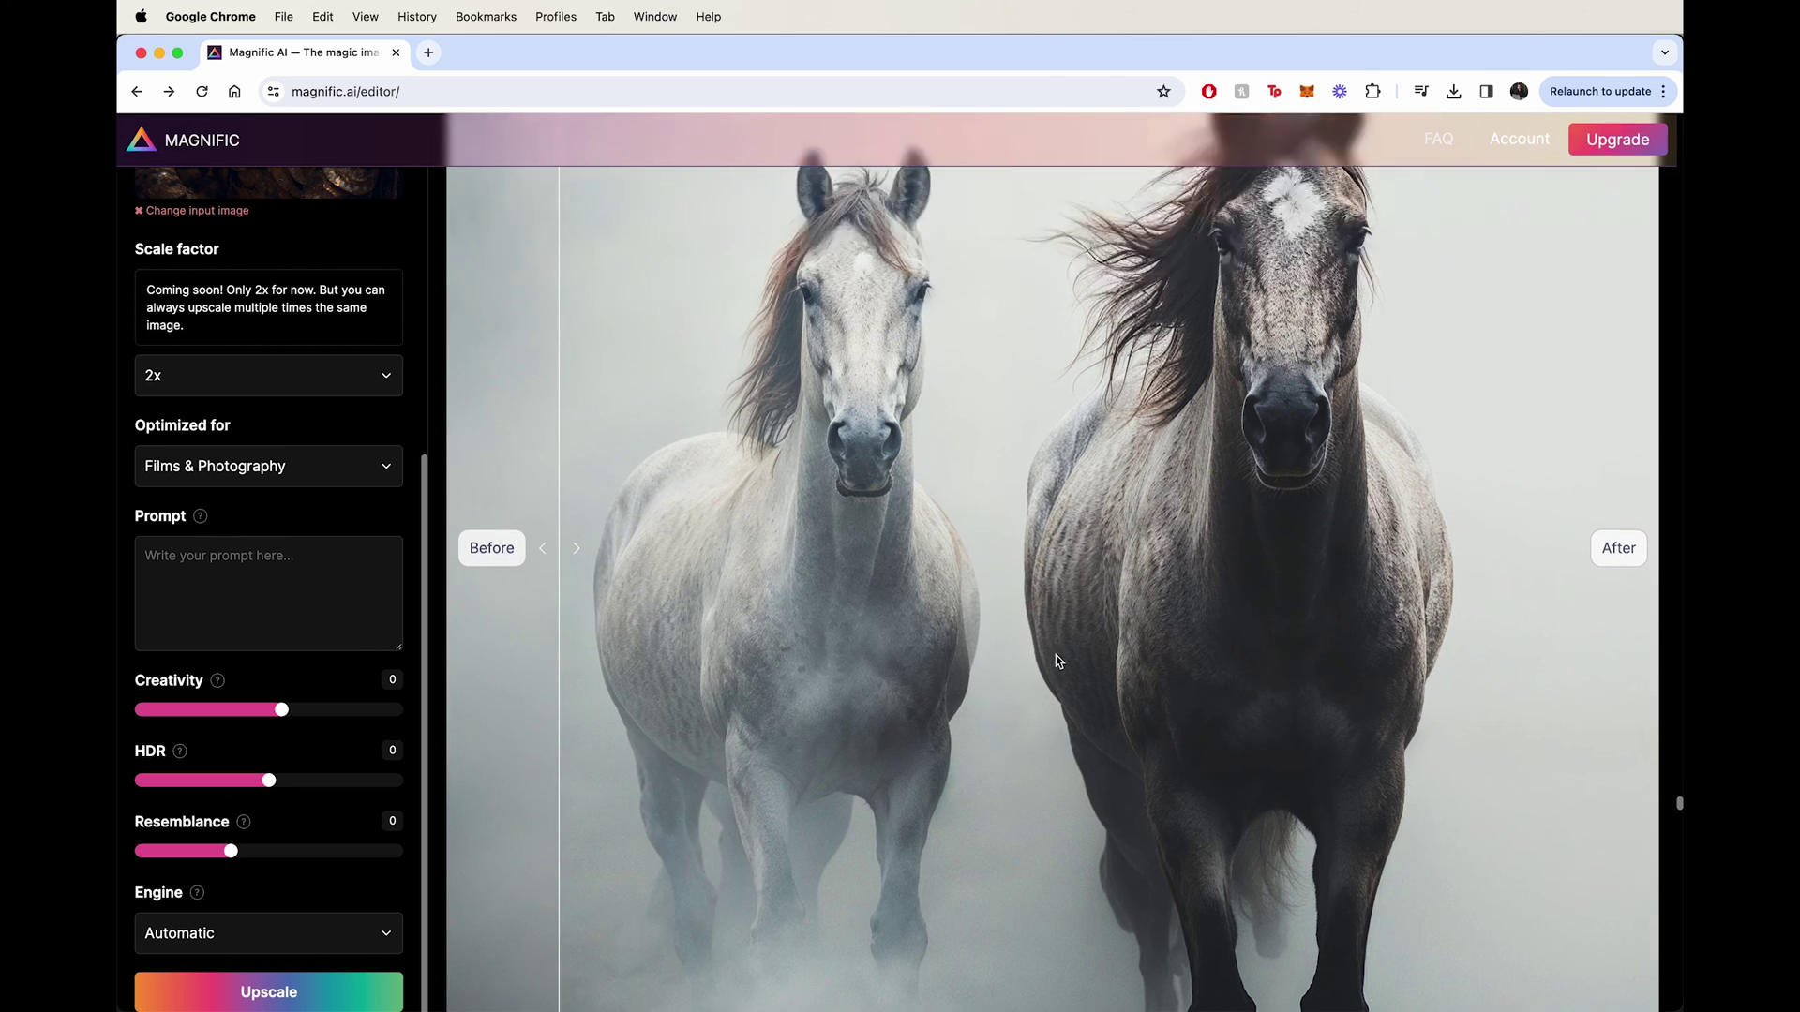
{"action": "left_click_drag", "start_coordinate": [1352, 661], "coordinate": [580, 685]}
{"action": "scroll", "coordinate": [926, 647], "scroll_direction": "down", "scroll_amount": 6}
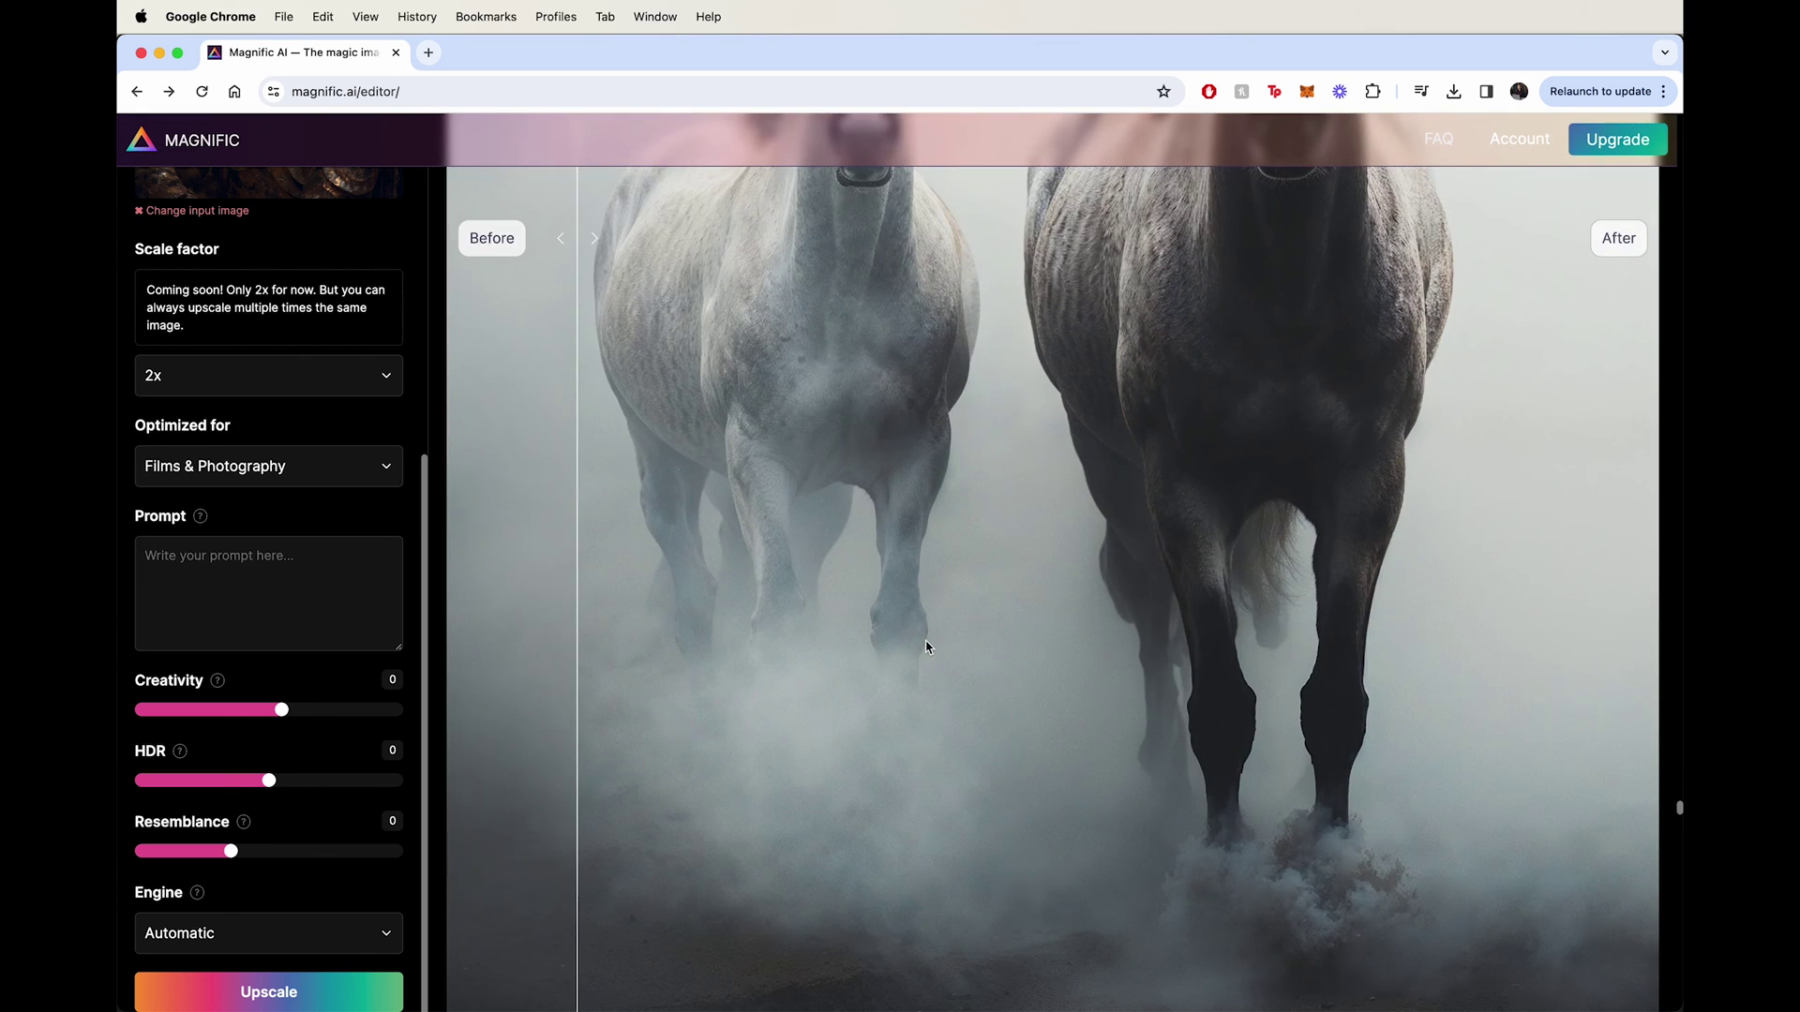